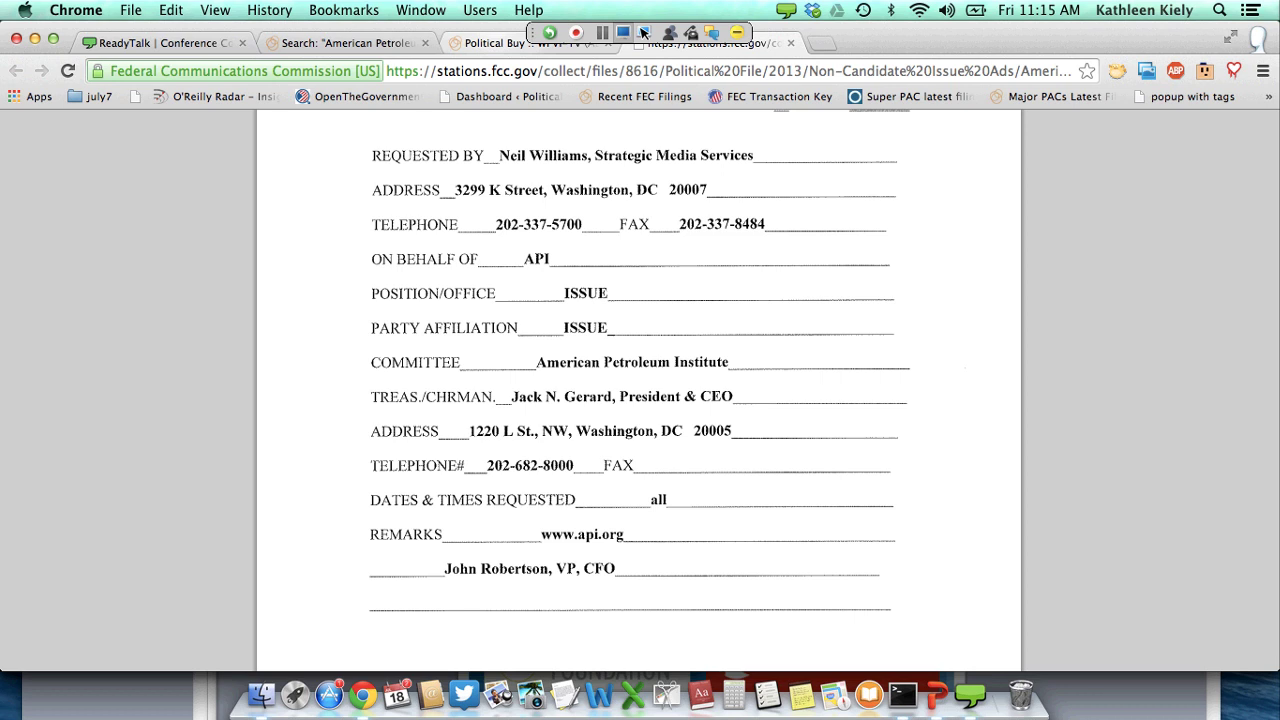
- Switch back to the Political Buy tab for the WPVI-TV Channel 6 buy dated 7/19/13
click(497, 43)
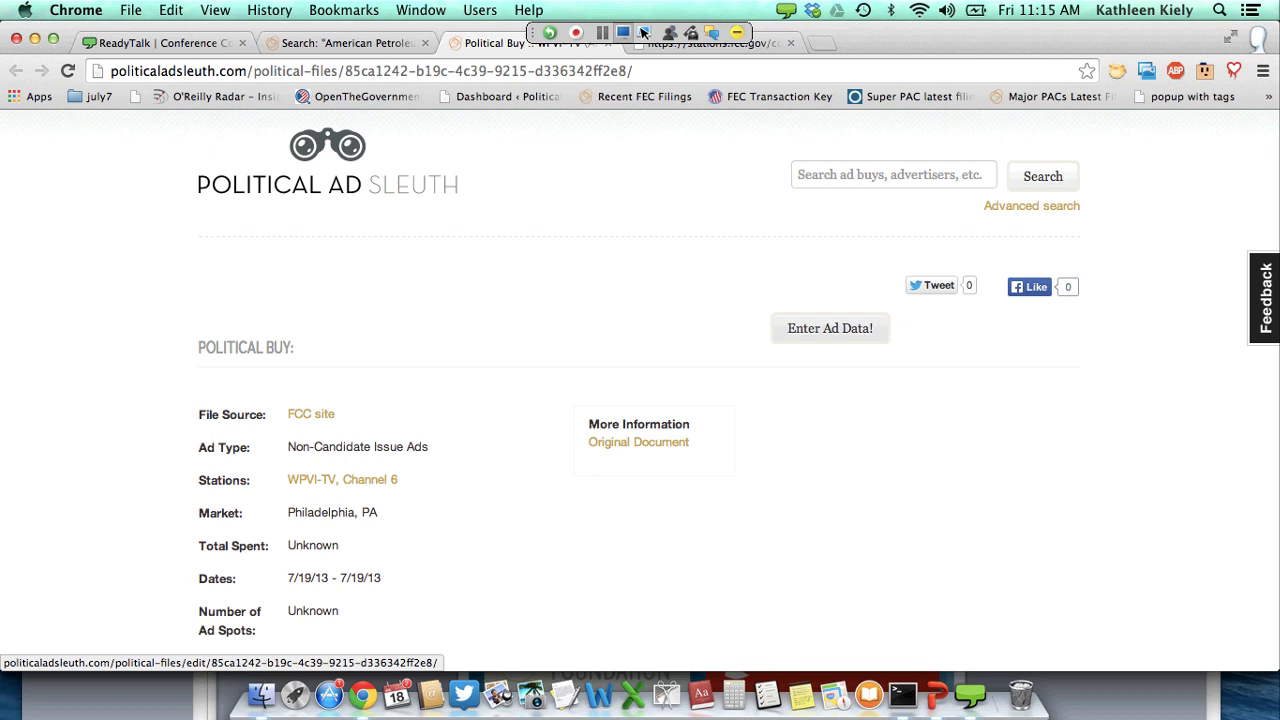
- Start ad data entry for the WPVI-TV buy and bring the Advertiser and Contract fields into view
click(830, 328)
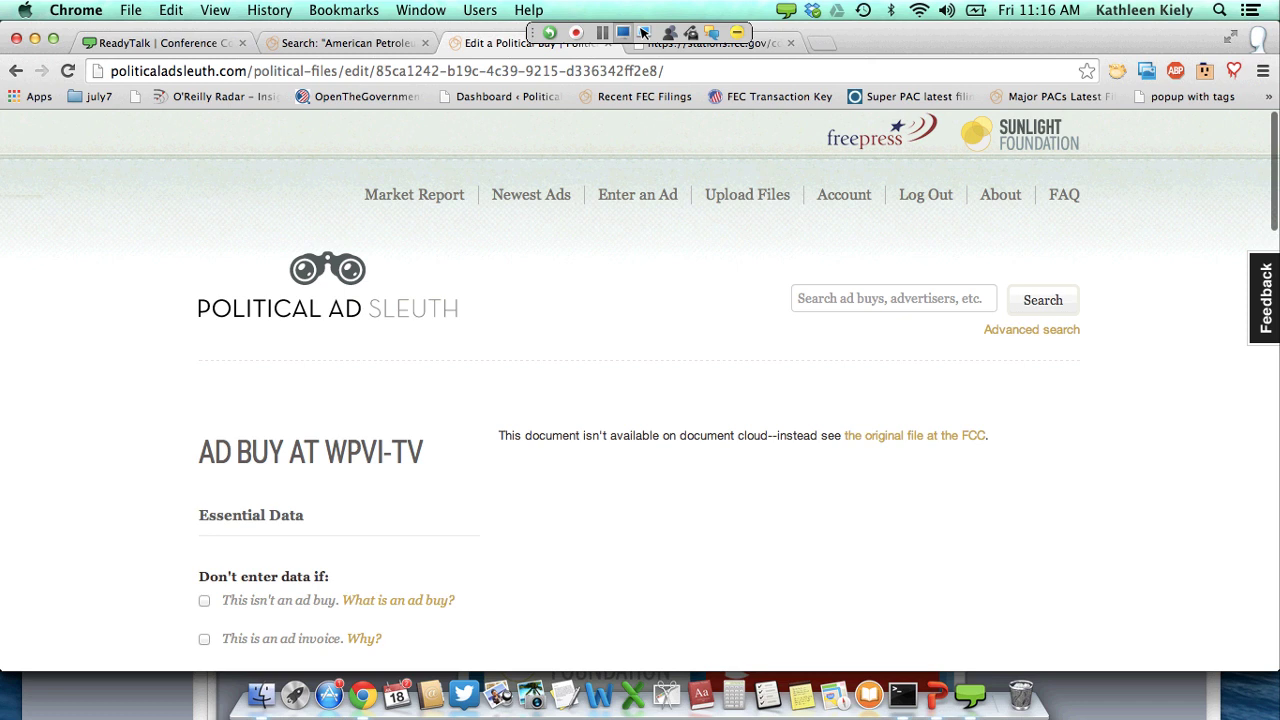
scroll(640, 390, down, 5)
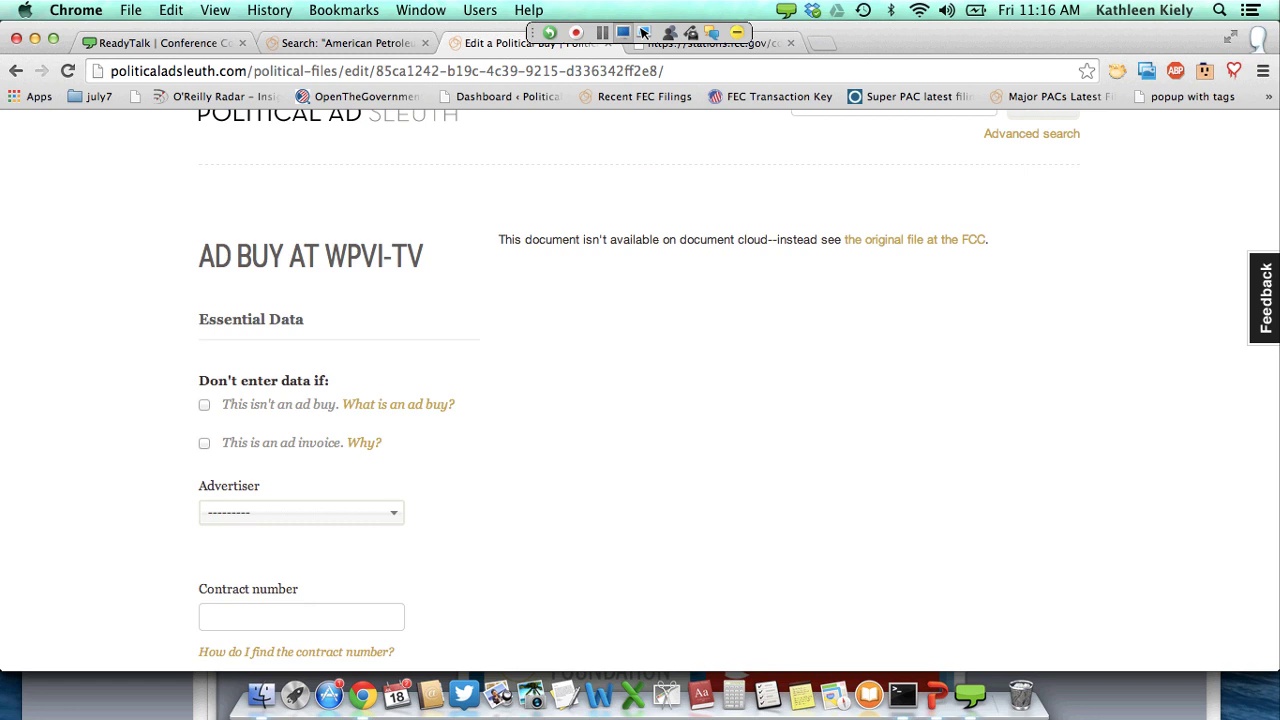
- Tick 'This isn't an ad buy.' and pick American Petroleum Institute as advertiser via a 'Pet' search
click(204, 404)
click(300, 512)
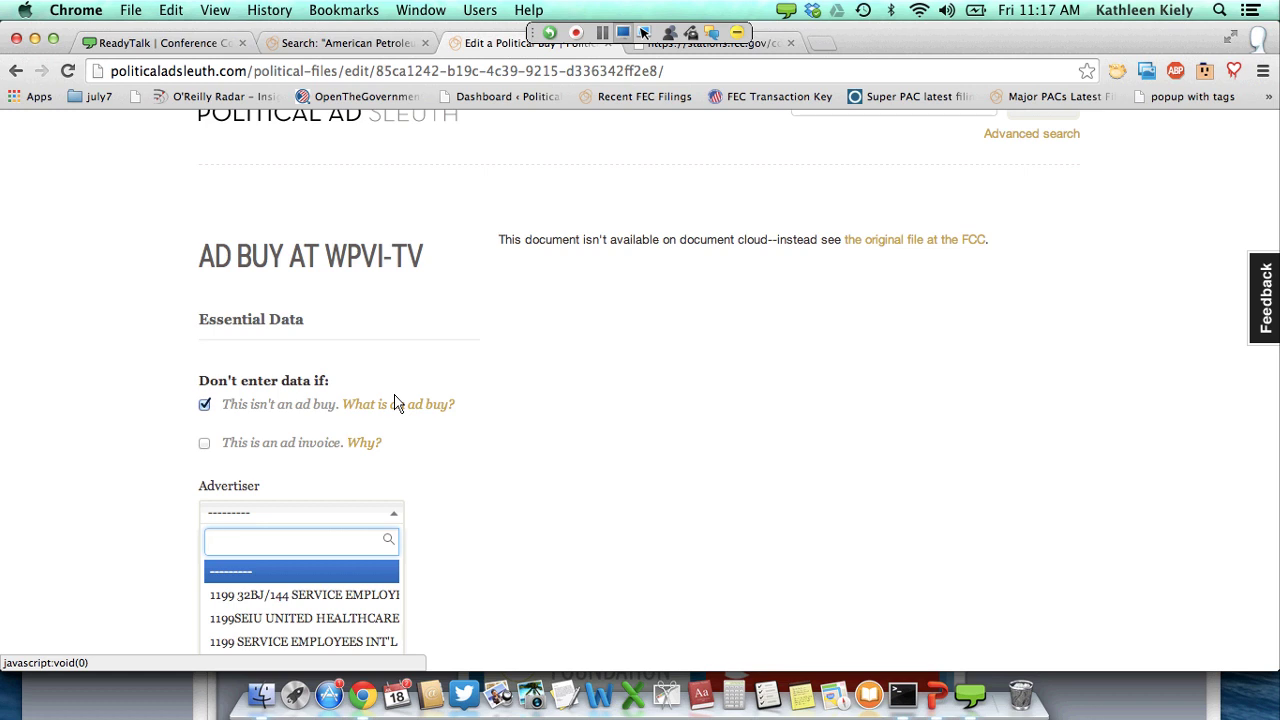
text(Pet)
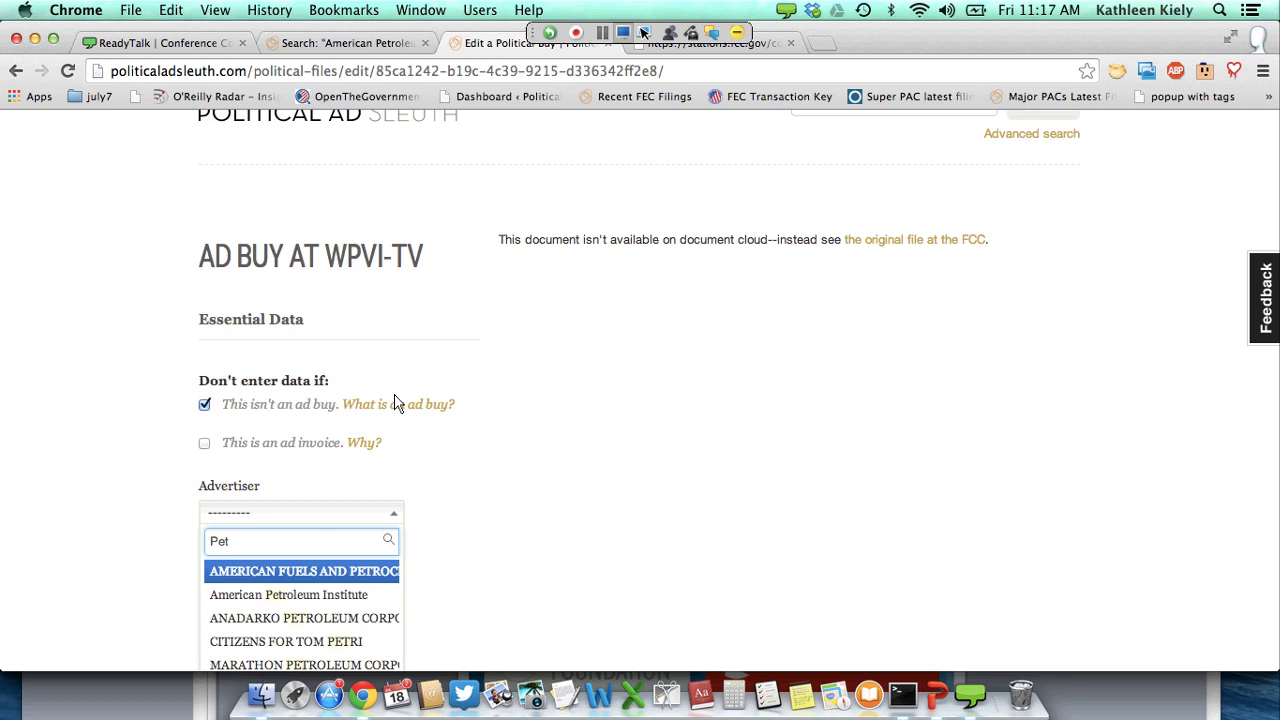
key(Down)
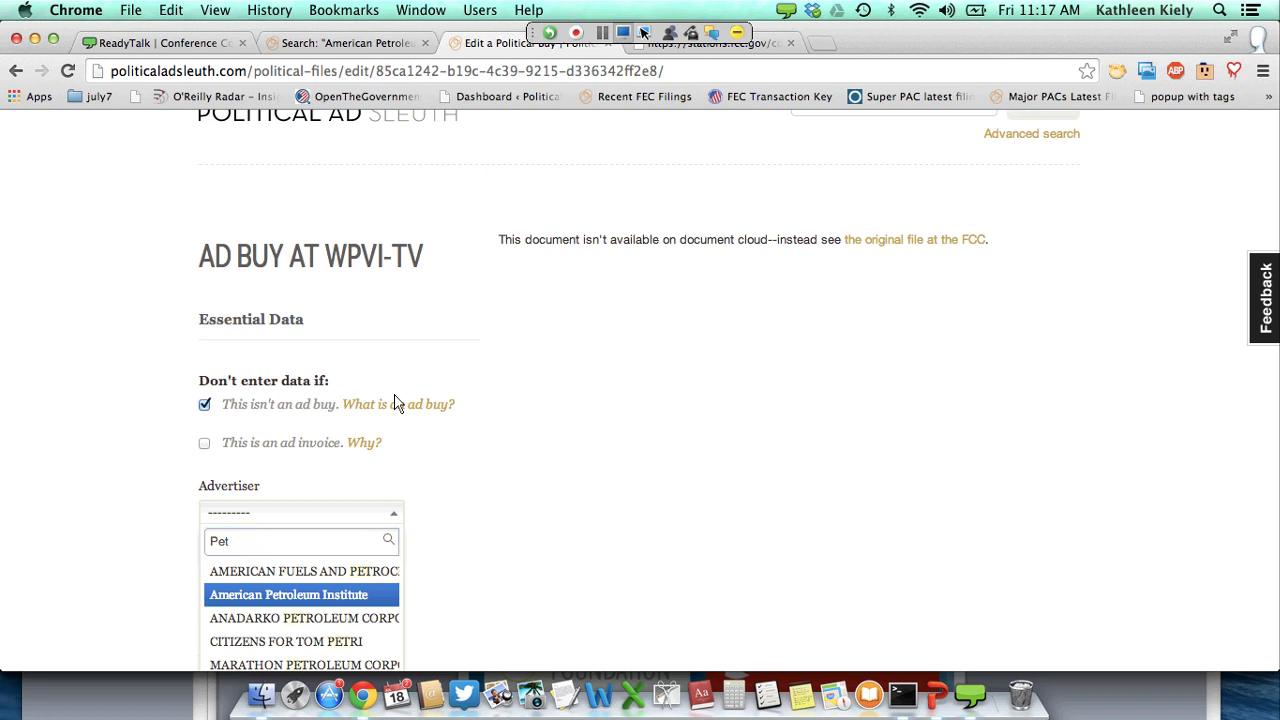
key(Return)
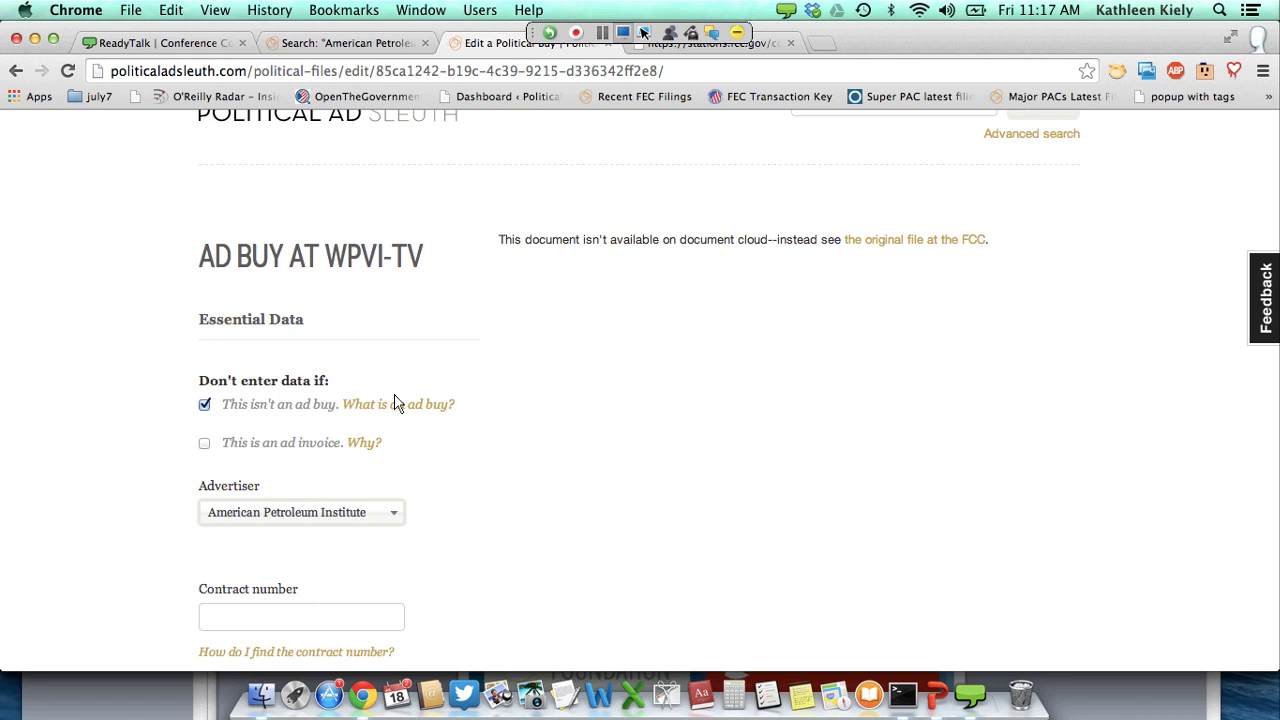
scroll(477, 486, down, 2)
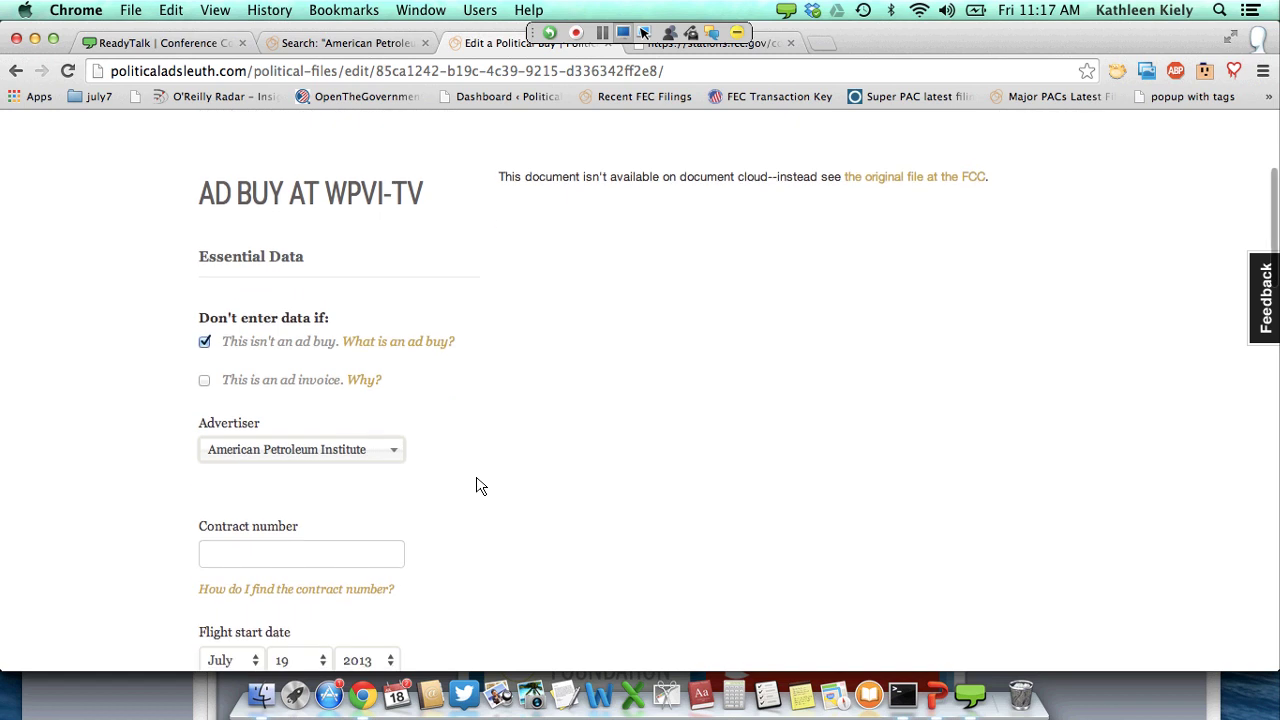
scroll(500, 506, down, 3)
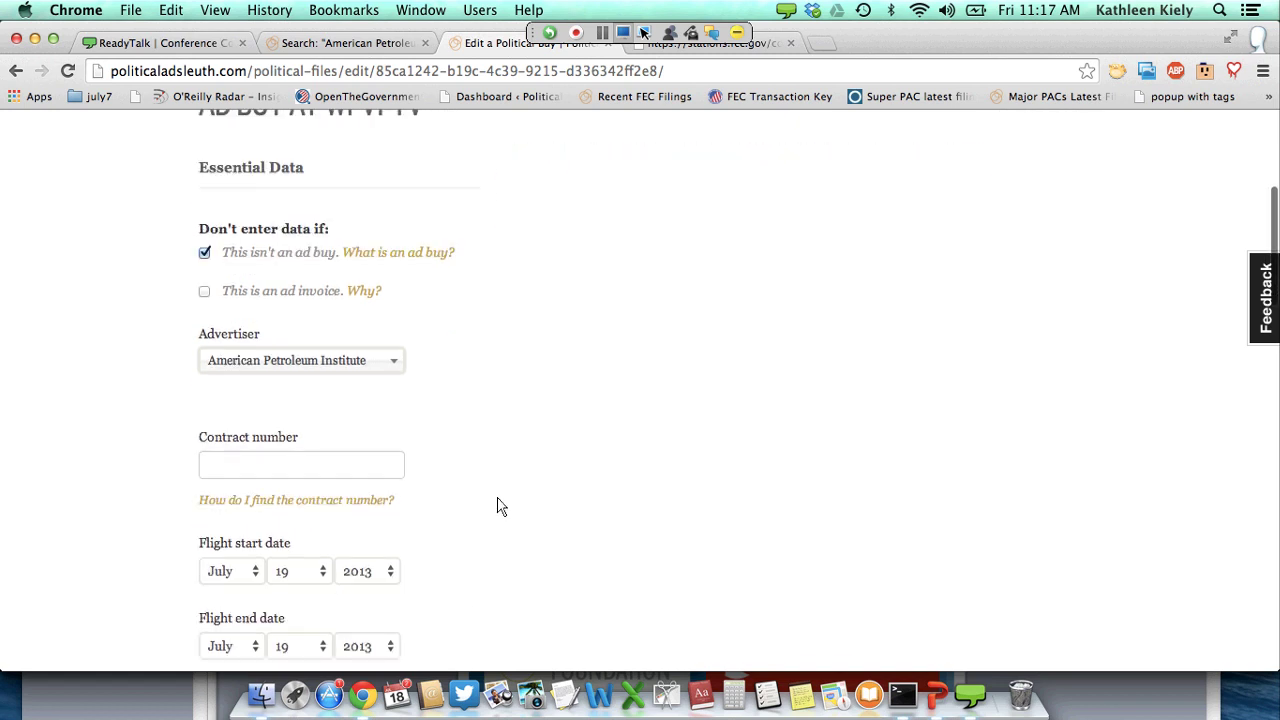
scroll(463, 471, down, 2)
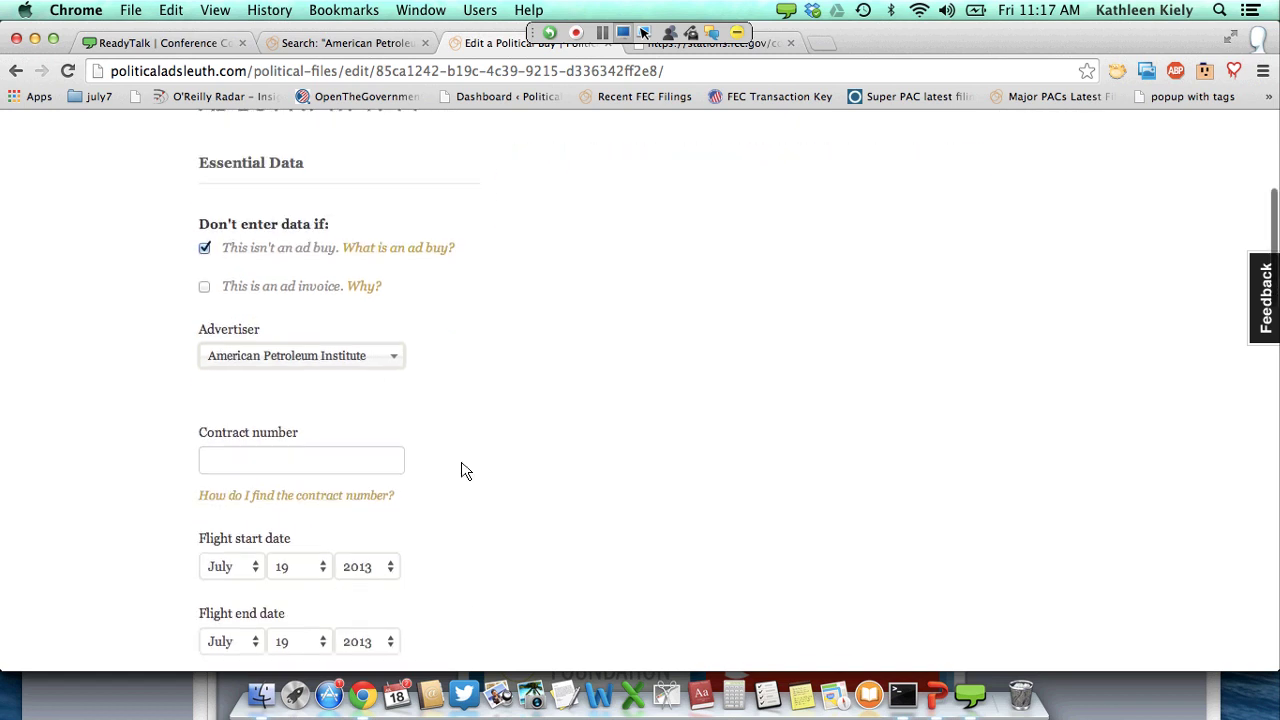
scroll(463, 471, down, 3)
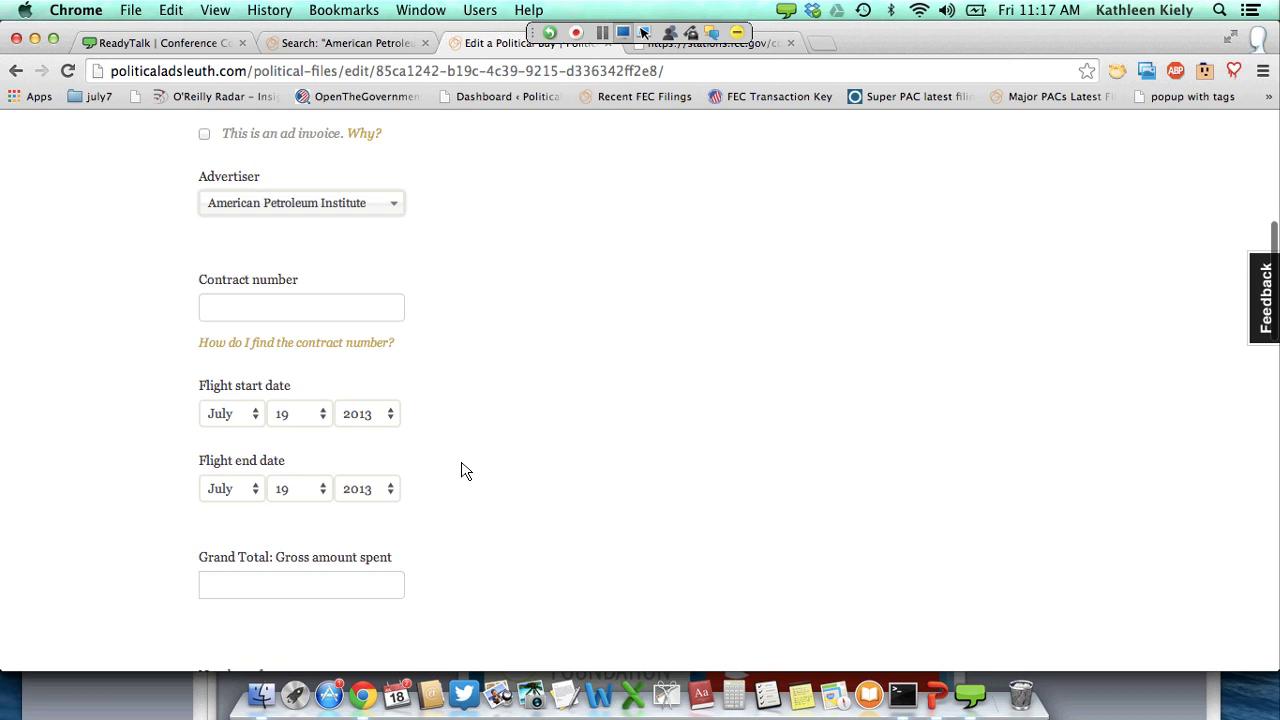
scroll(463, 471, down, 2)
scroll(463, 471, down, 2)
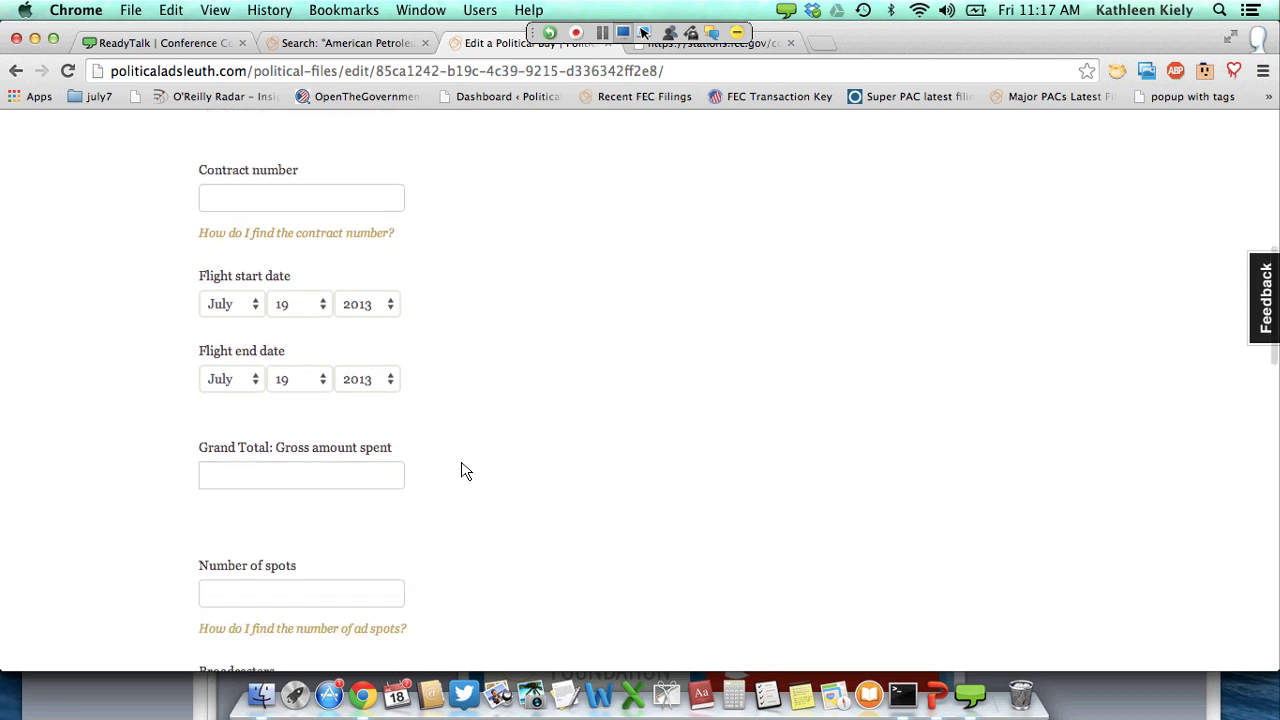
scroll(463, 471, down, 3)
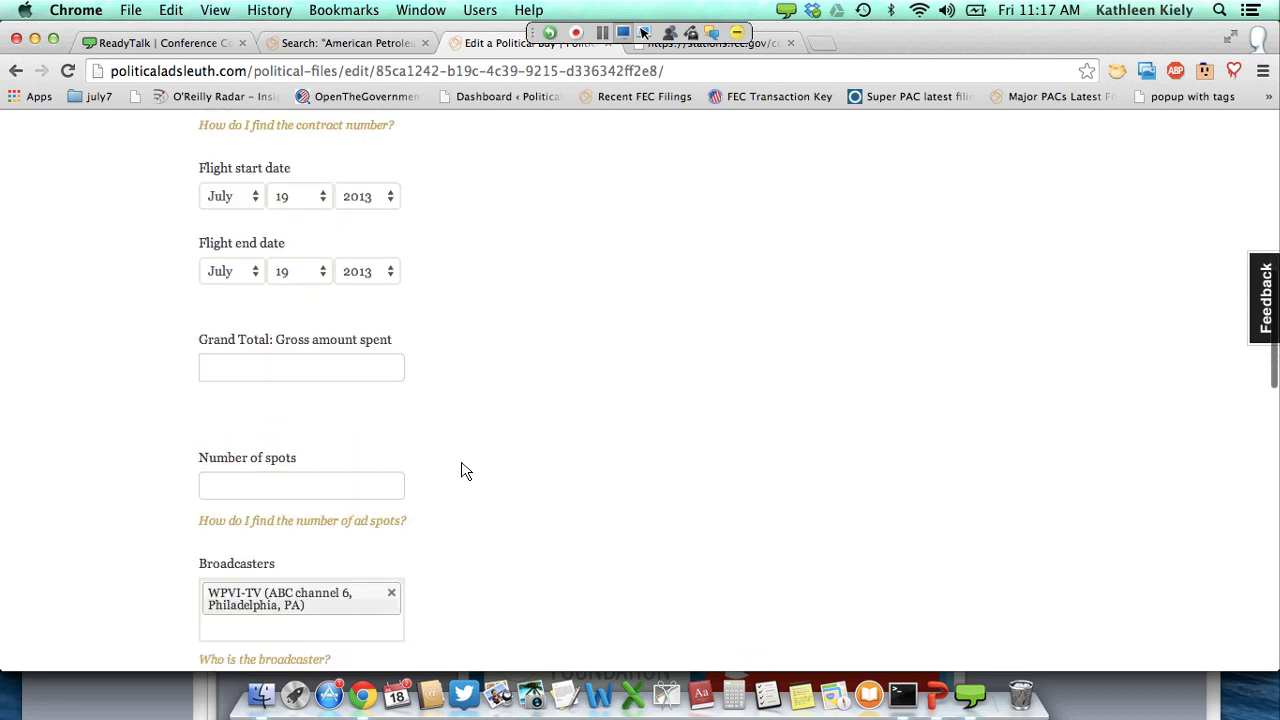
scroll(446, 452, down, 8)
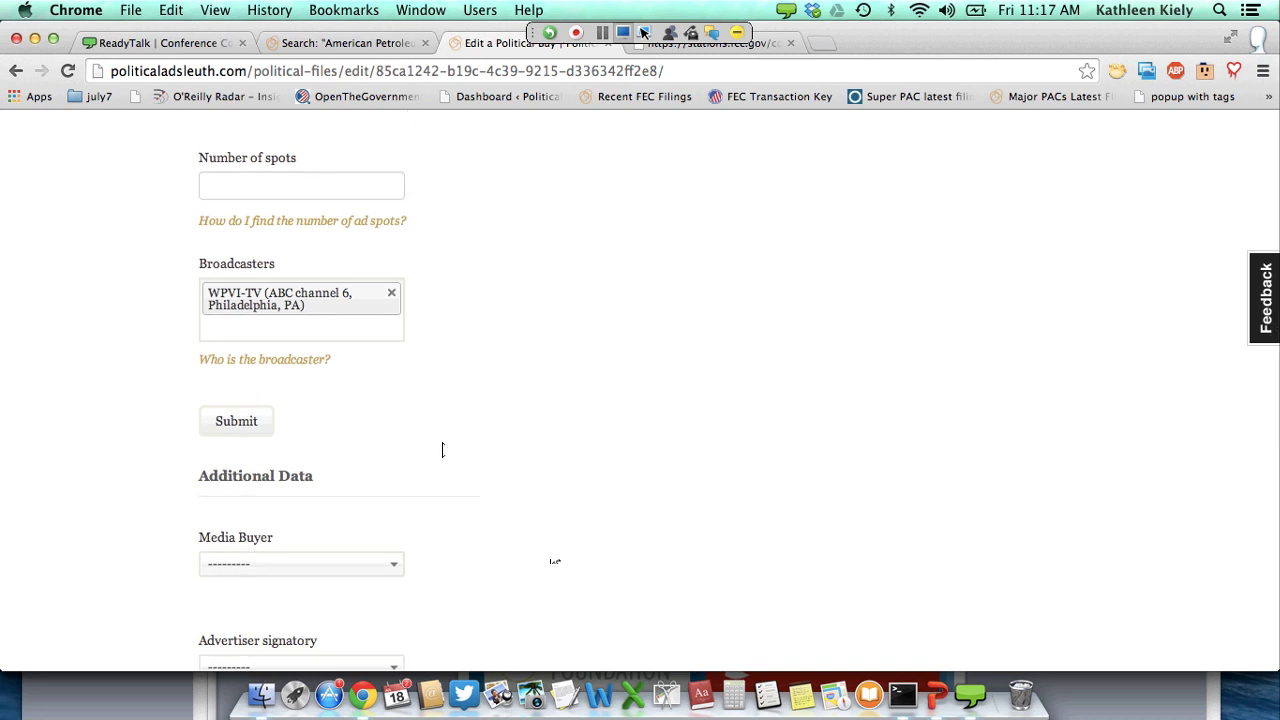
scroll(555, 562, down, 3)
scroll(563, 571, down, 3)
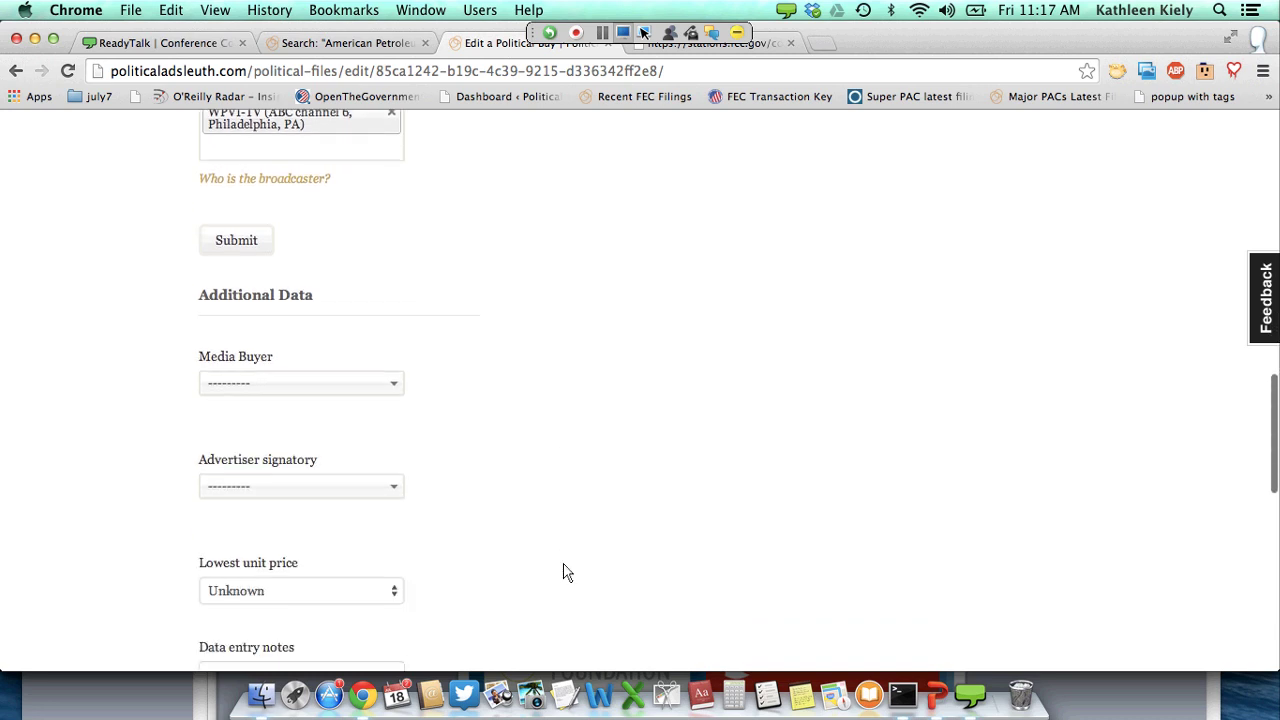
- Choose Strategic Media Services as Media Buyer by searching 'Strategic'
click(390, 395)
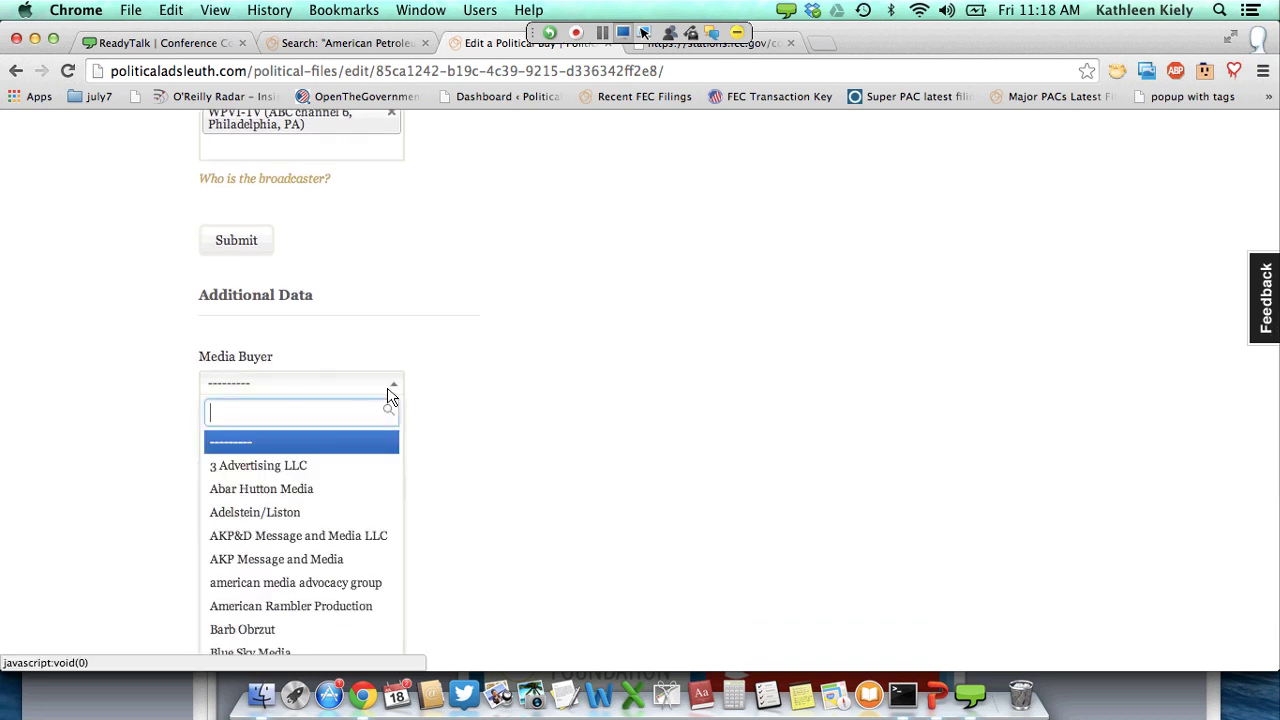
text(St)
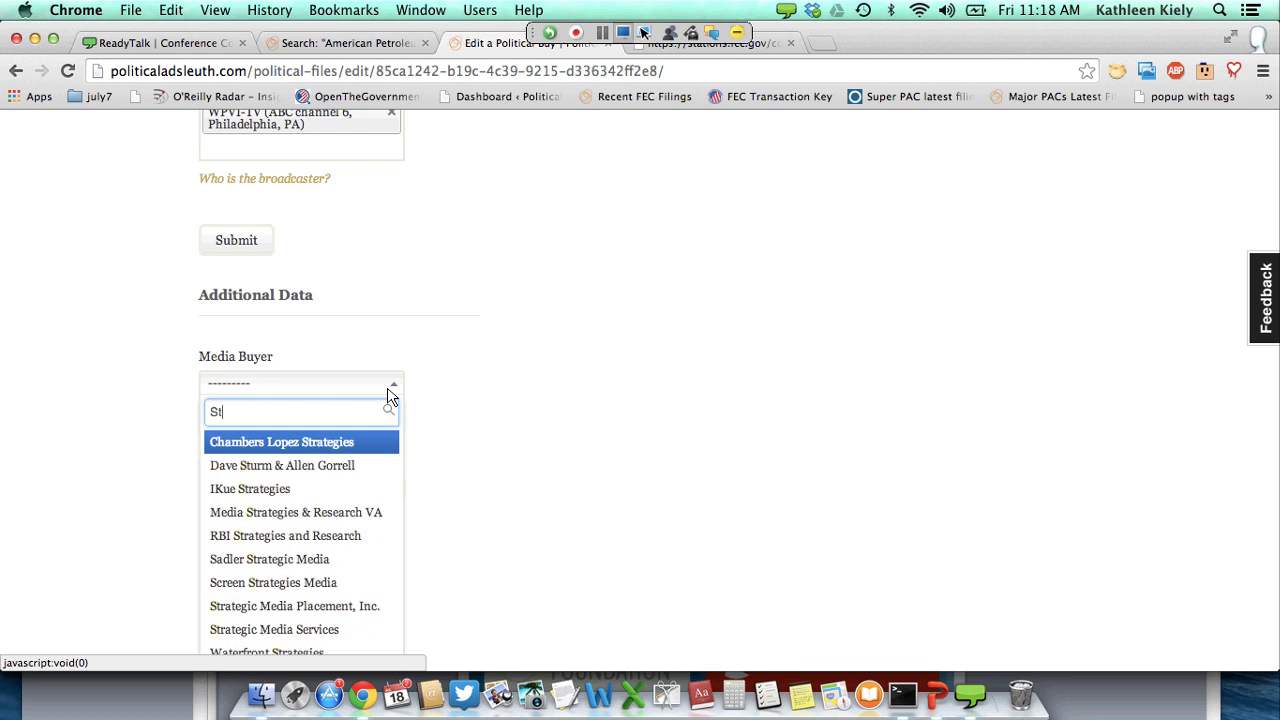
text(rate)
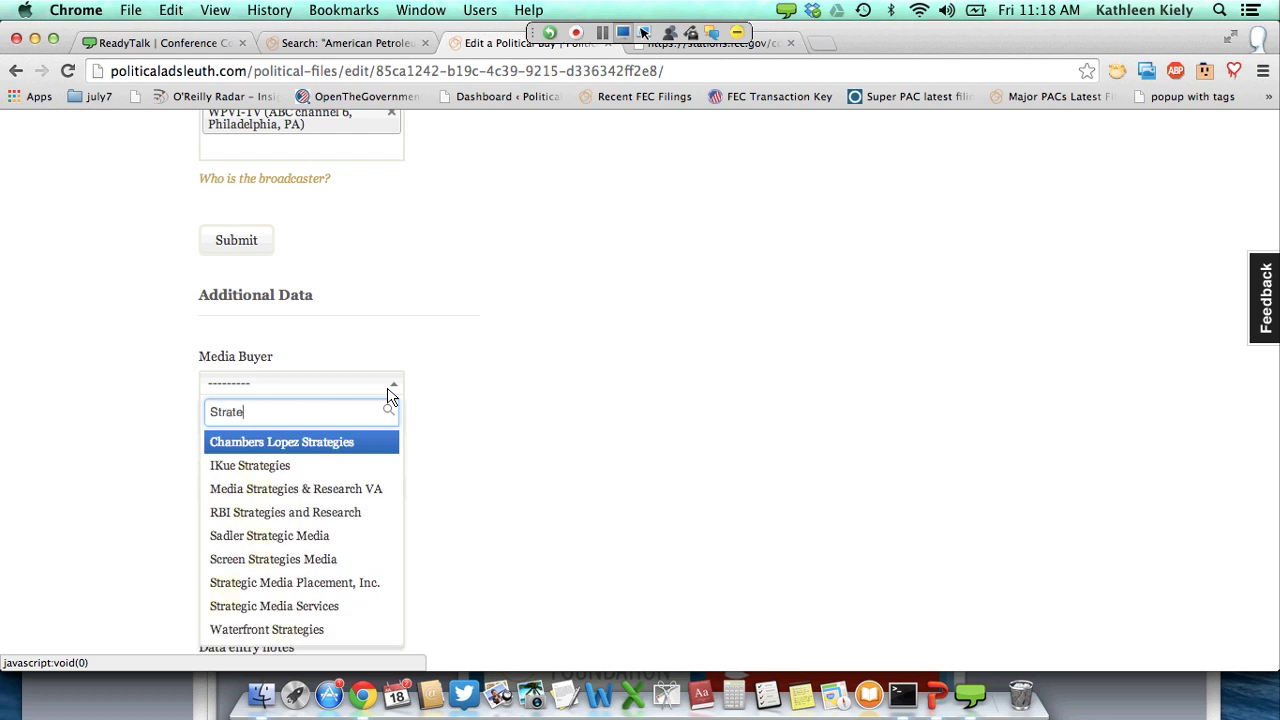
text(gic)
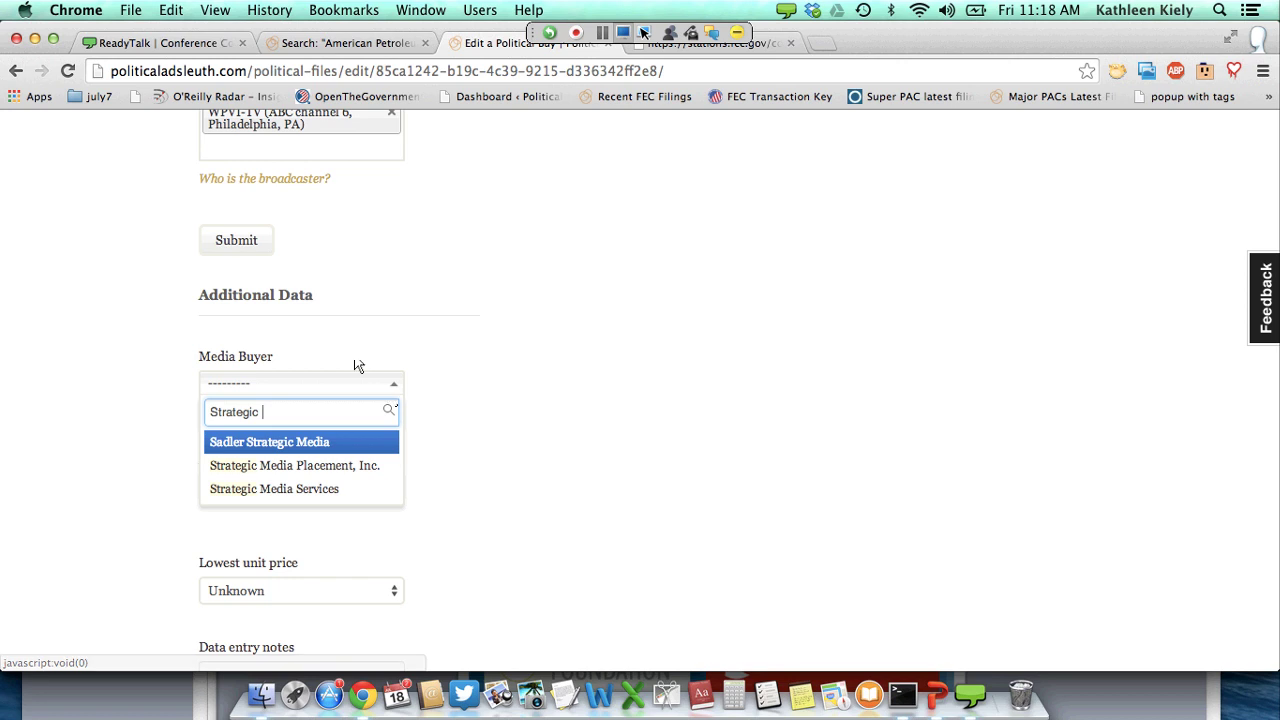
key(Down)
key(Down)
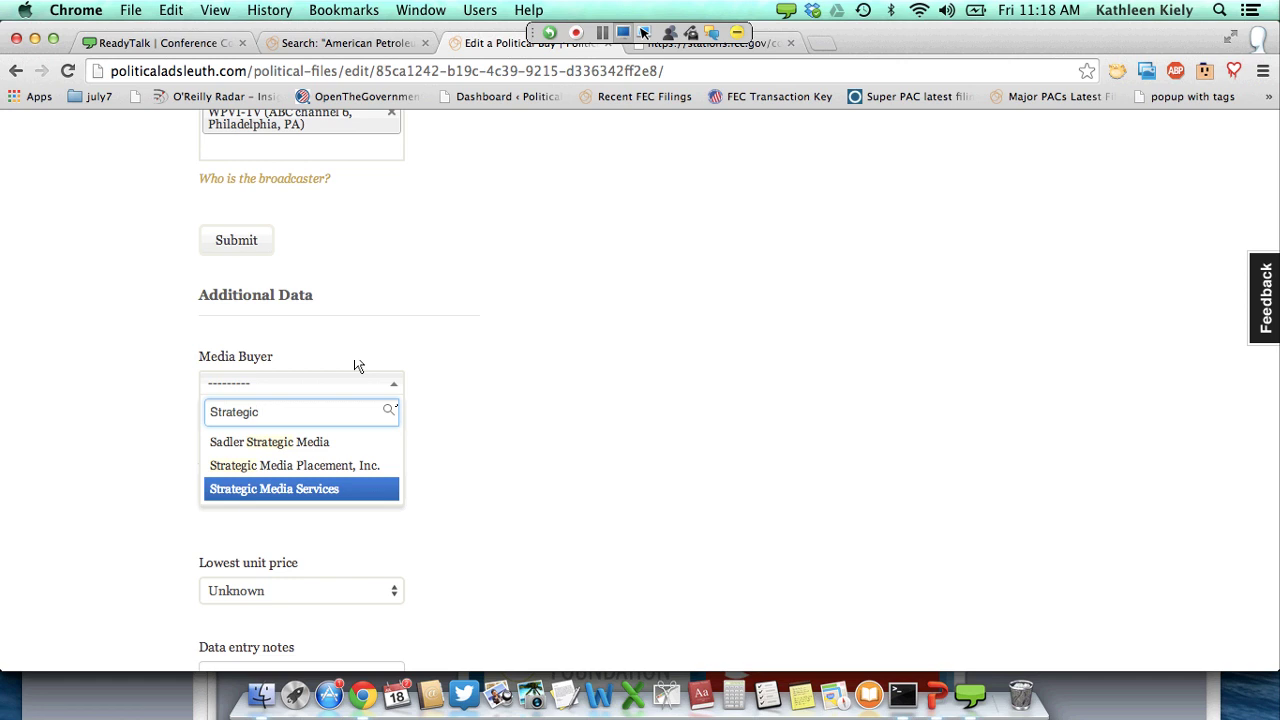
key(Return)
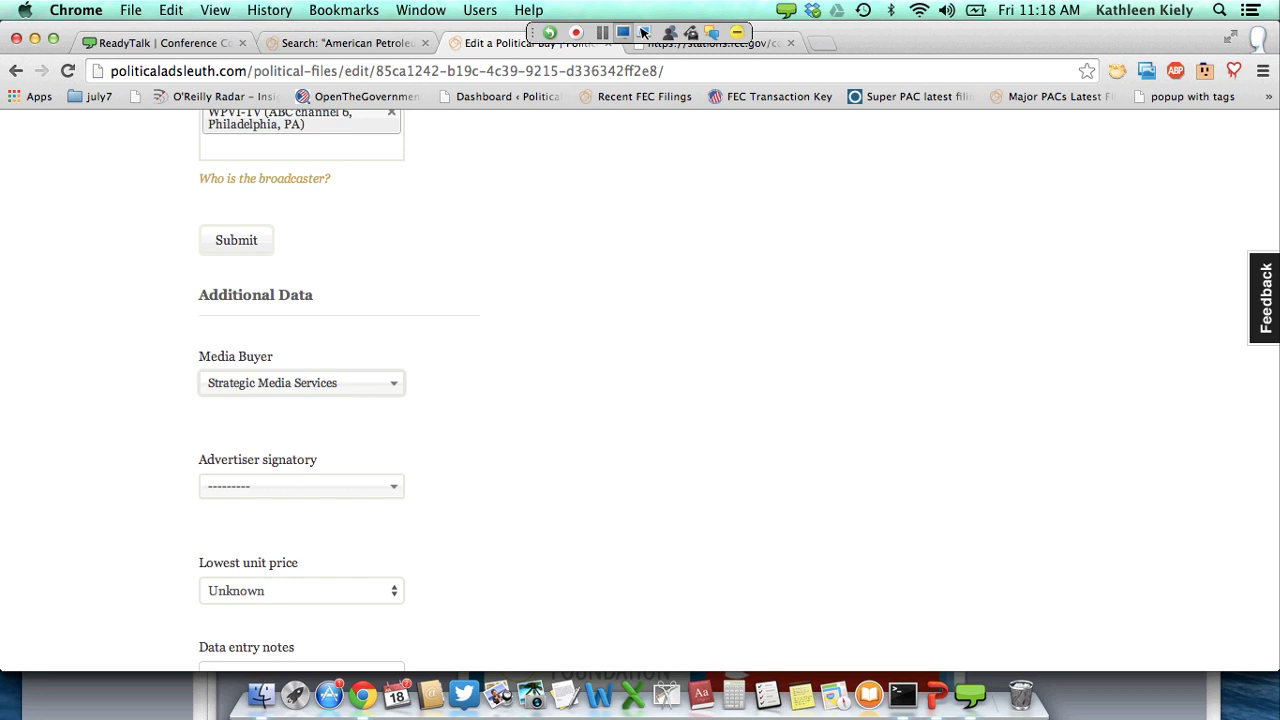
- Add a data entry note that the request identifies American Petroleum Institute's CEO and gives an address
scroll(511, 517, down, 3)
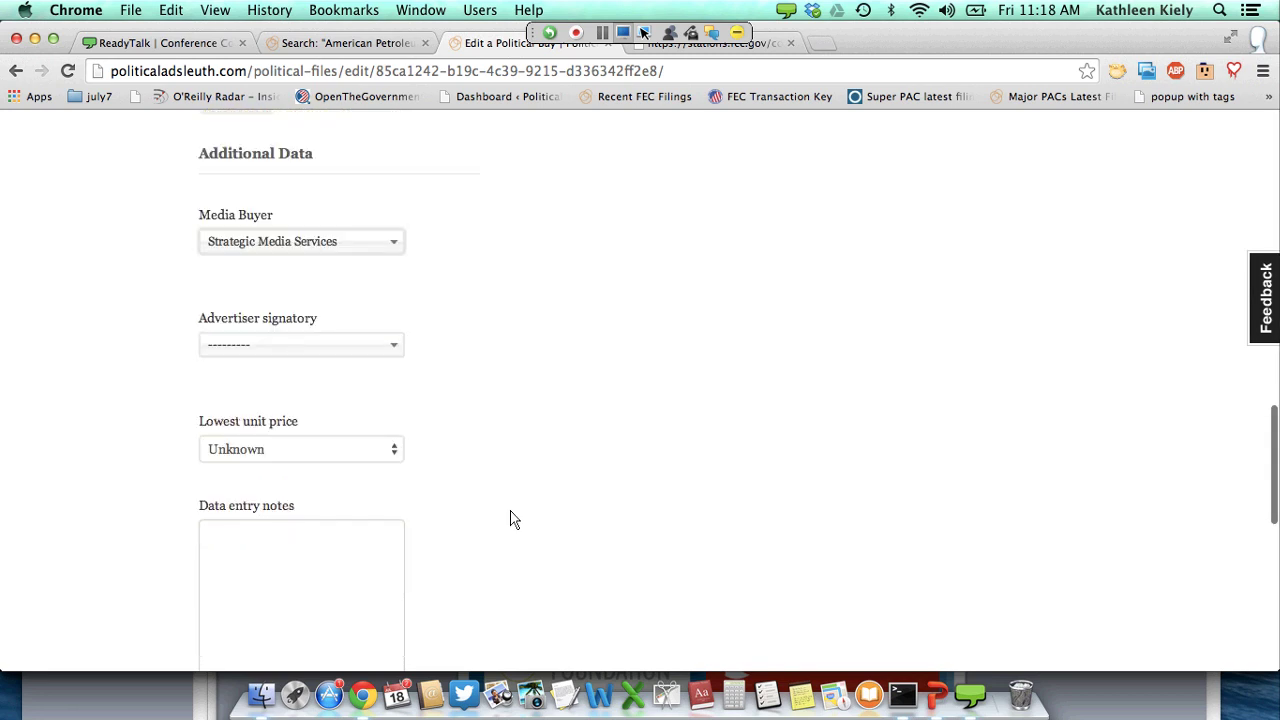
scroll(313, 321, down, 1)
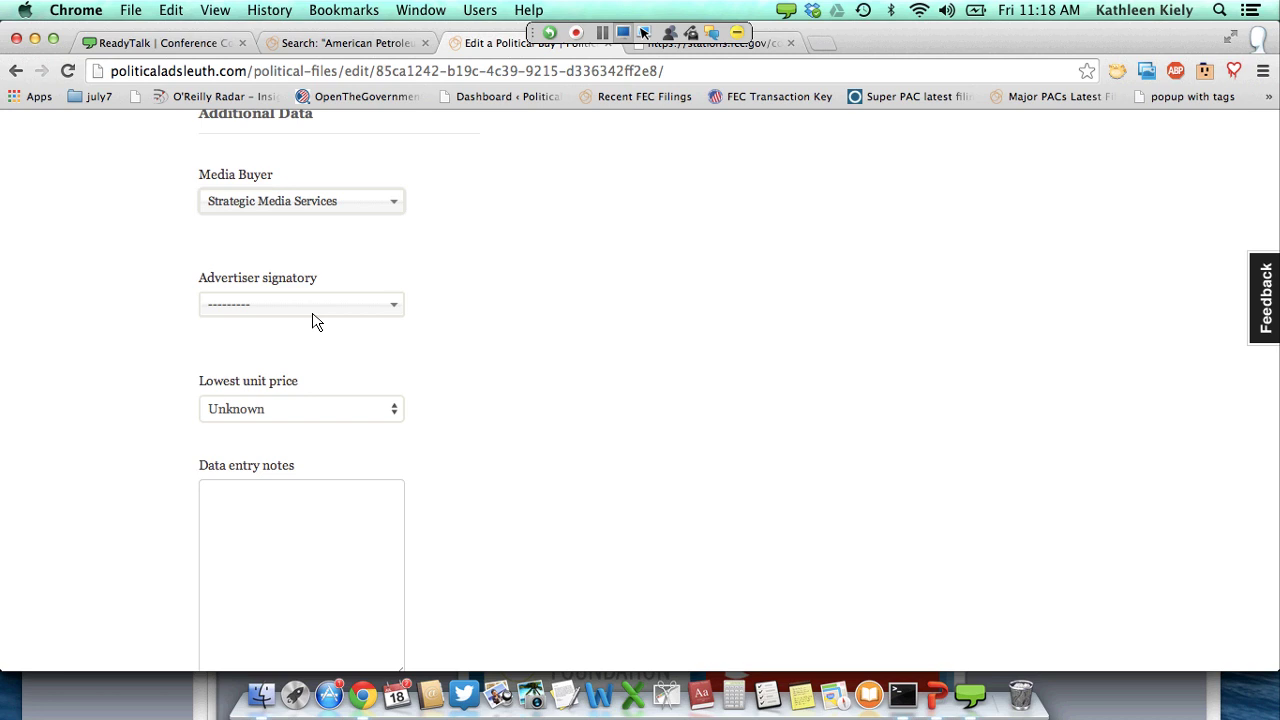
scroll(312, 320, down, 10)
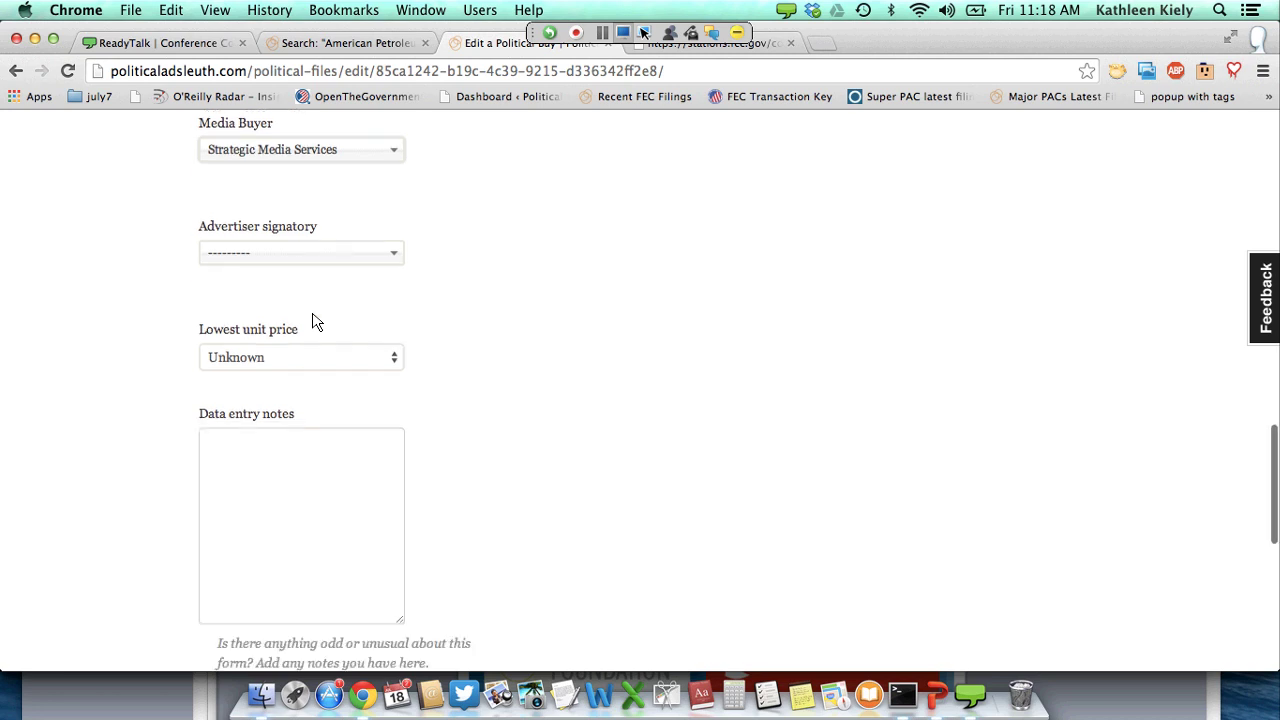
scroll(435, 444, up, 3)
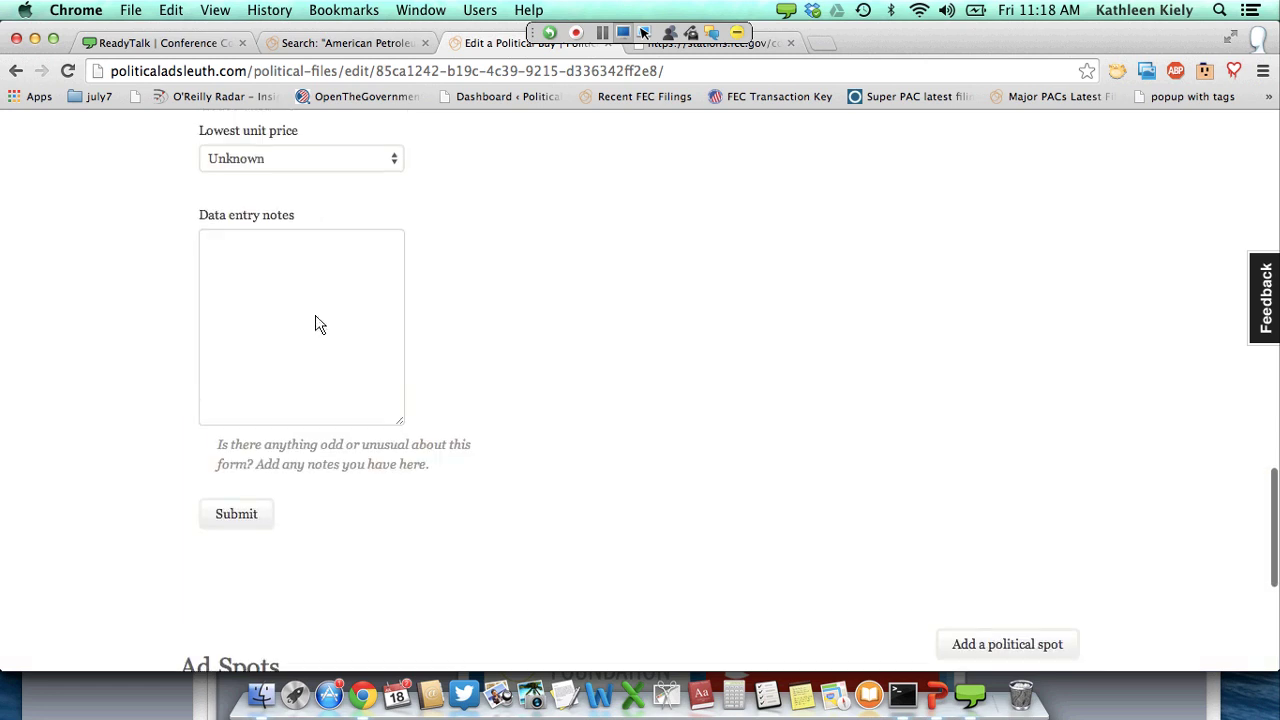
click(312, 320)
text(This is an ad )
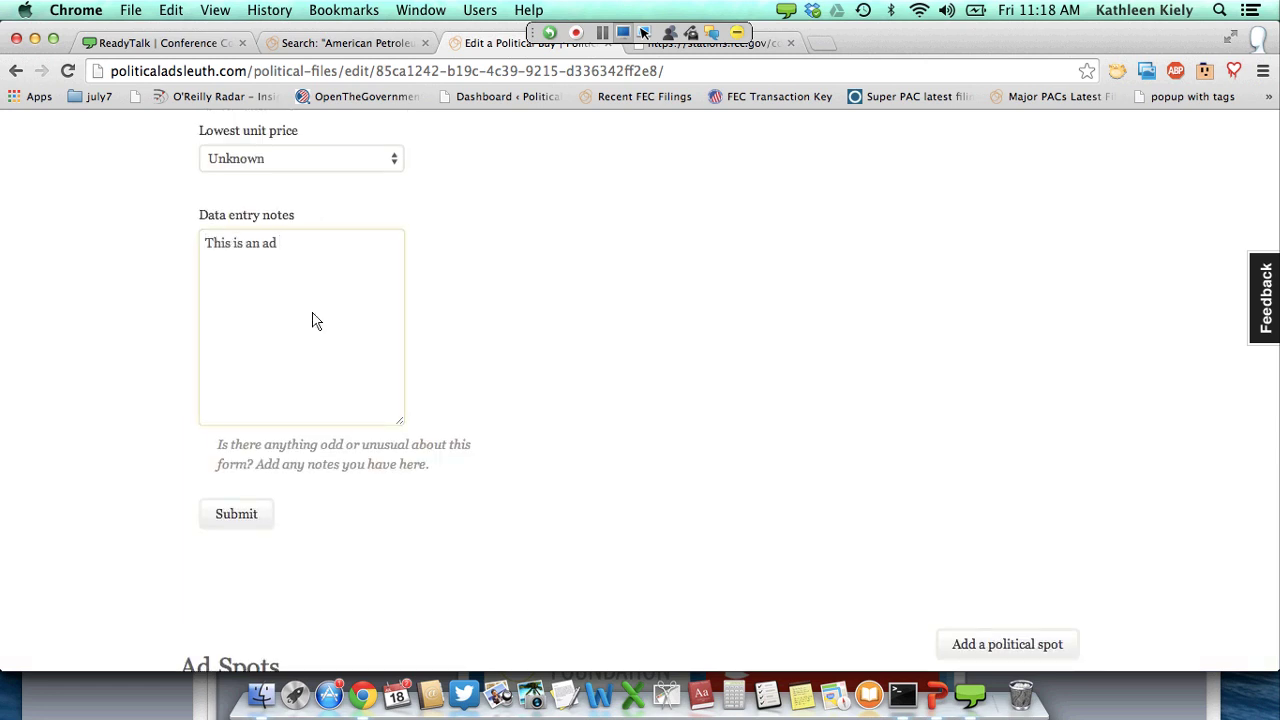
text(buy request that identi)
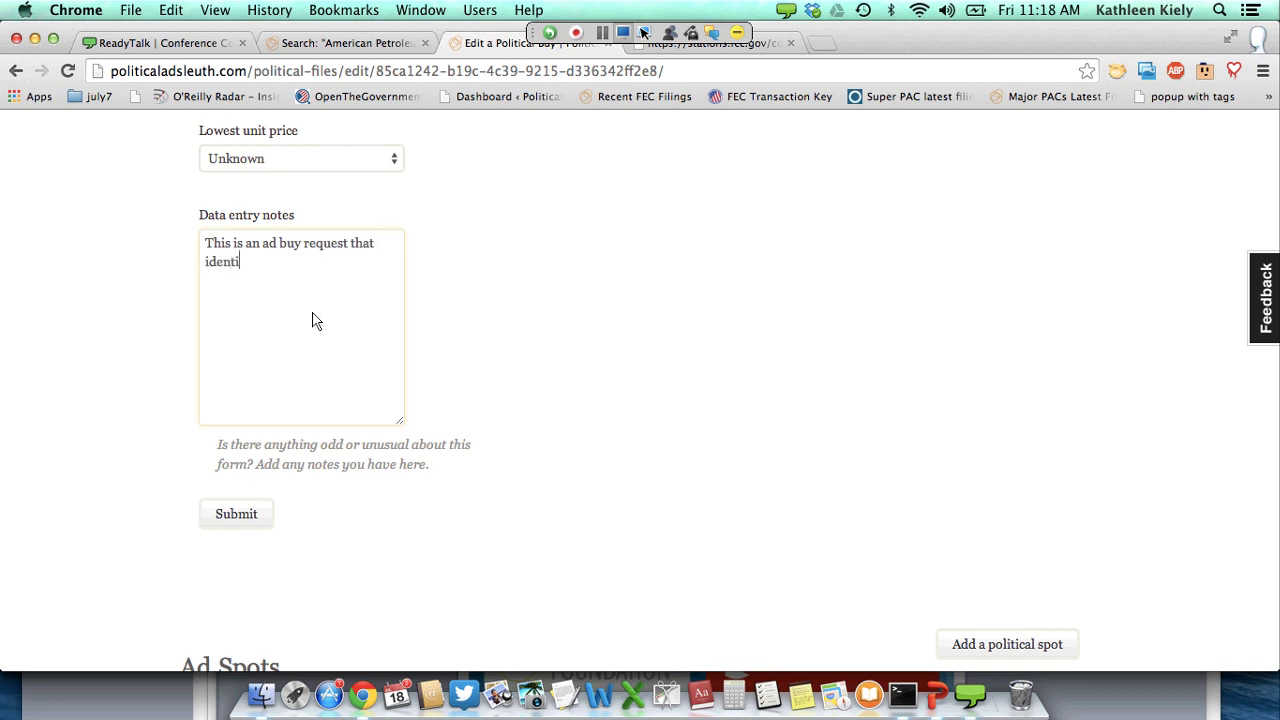
text(fies American Petrol)
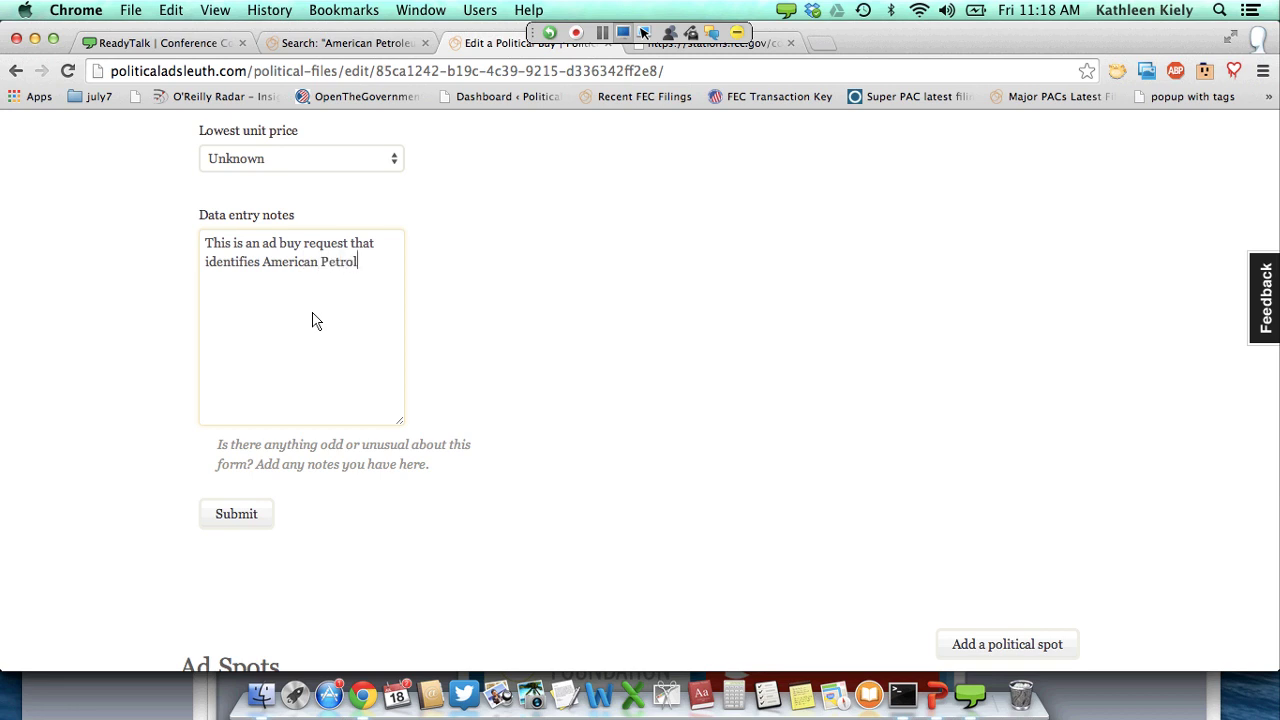
text(eum Institut)
text(es)
text( ()
key(BackSpace)
key(BackSpace)
key(BackSpace)
text('s CEO)
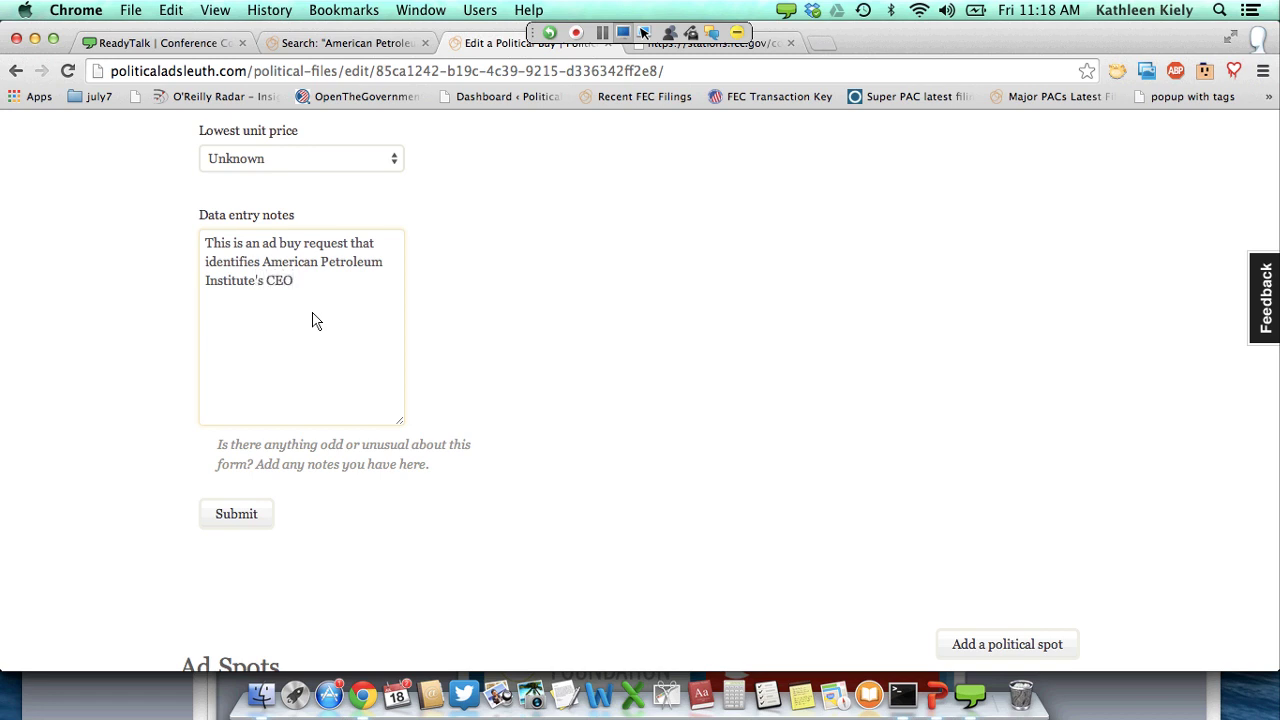
text( and gives address)
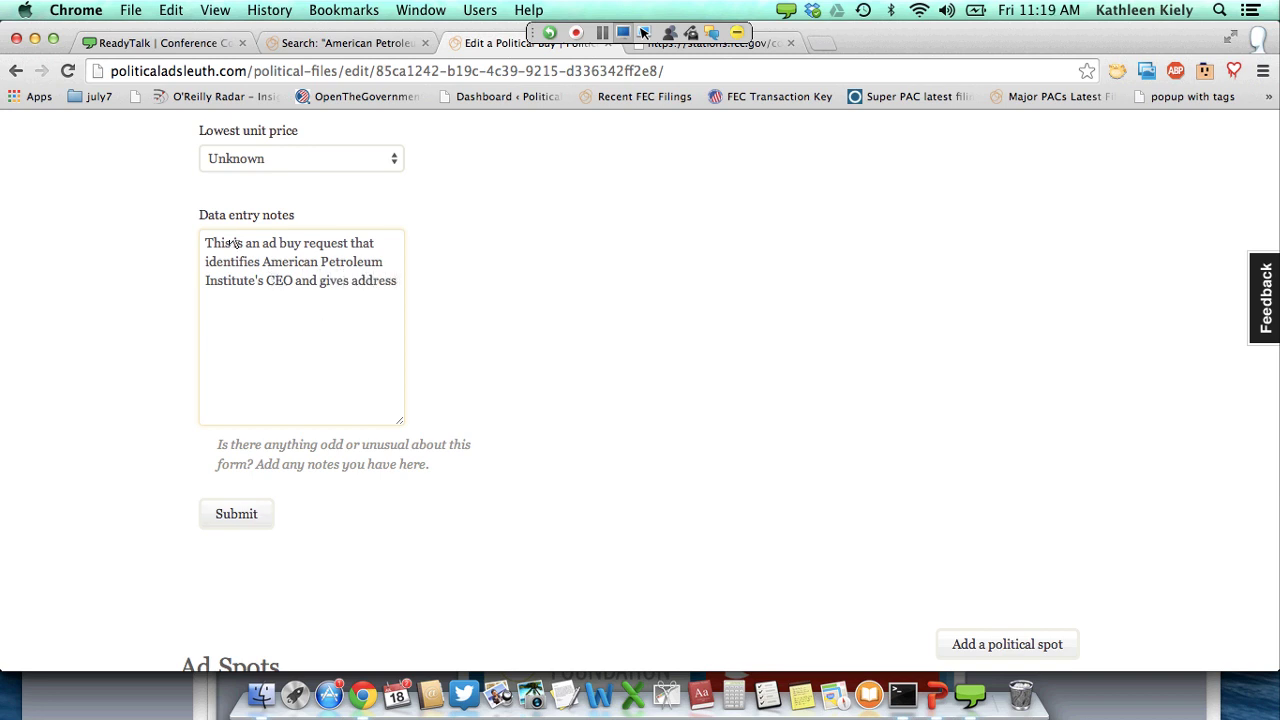
- Submit the form to save the WPVI-TV ad buy
key(Tab)
key(Return)
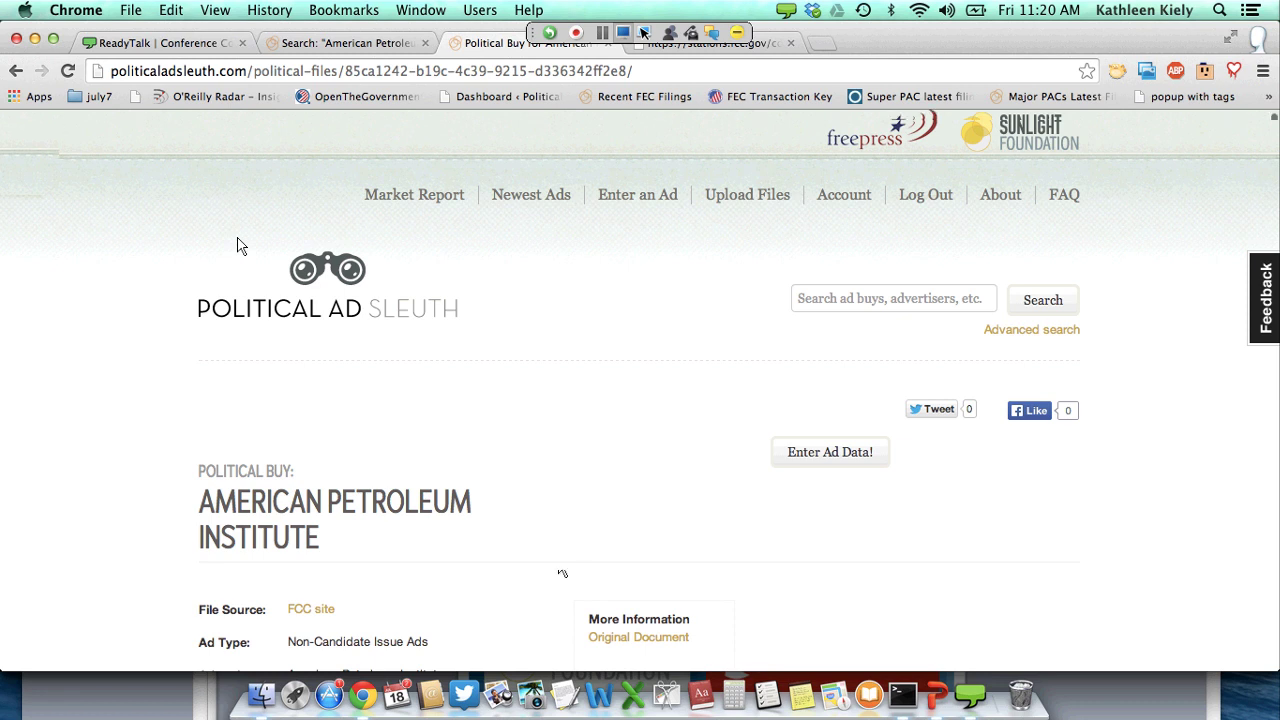
scroll(238, 245, down, 1)
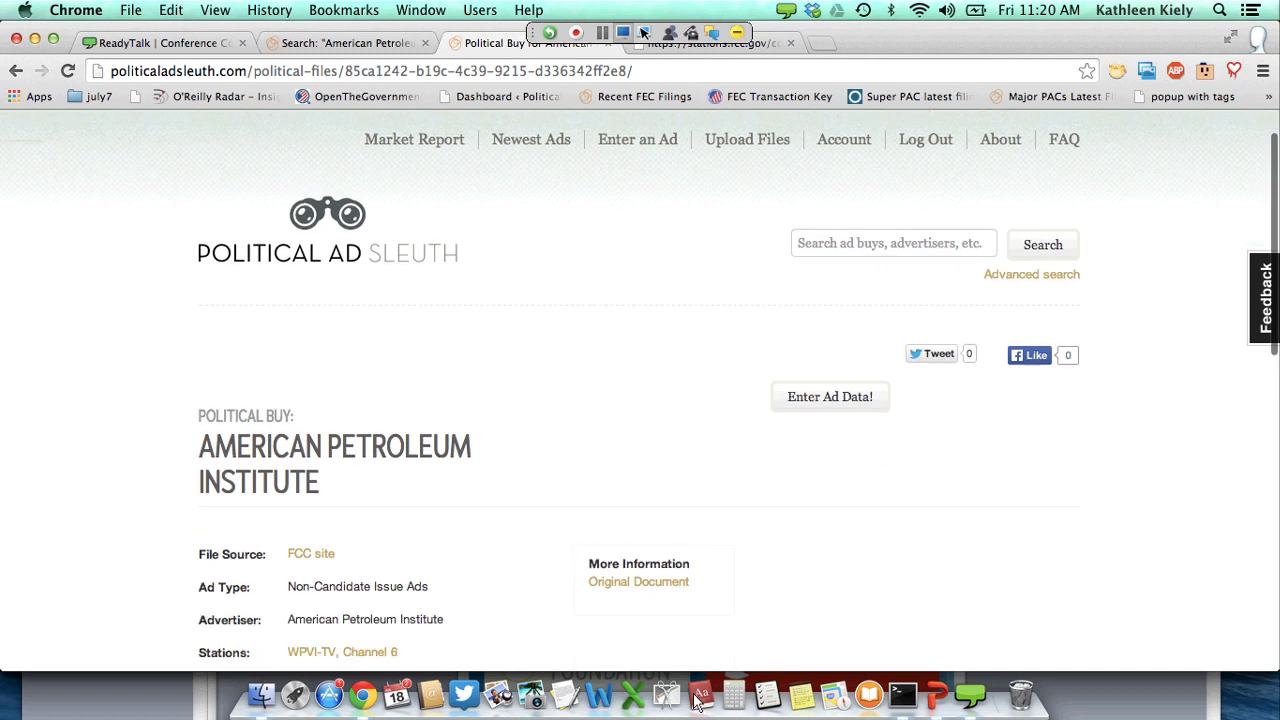
scroll(640, 400, down, 4)
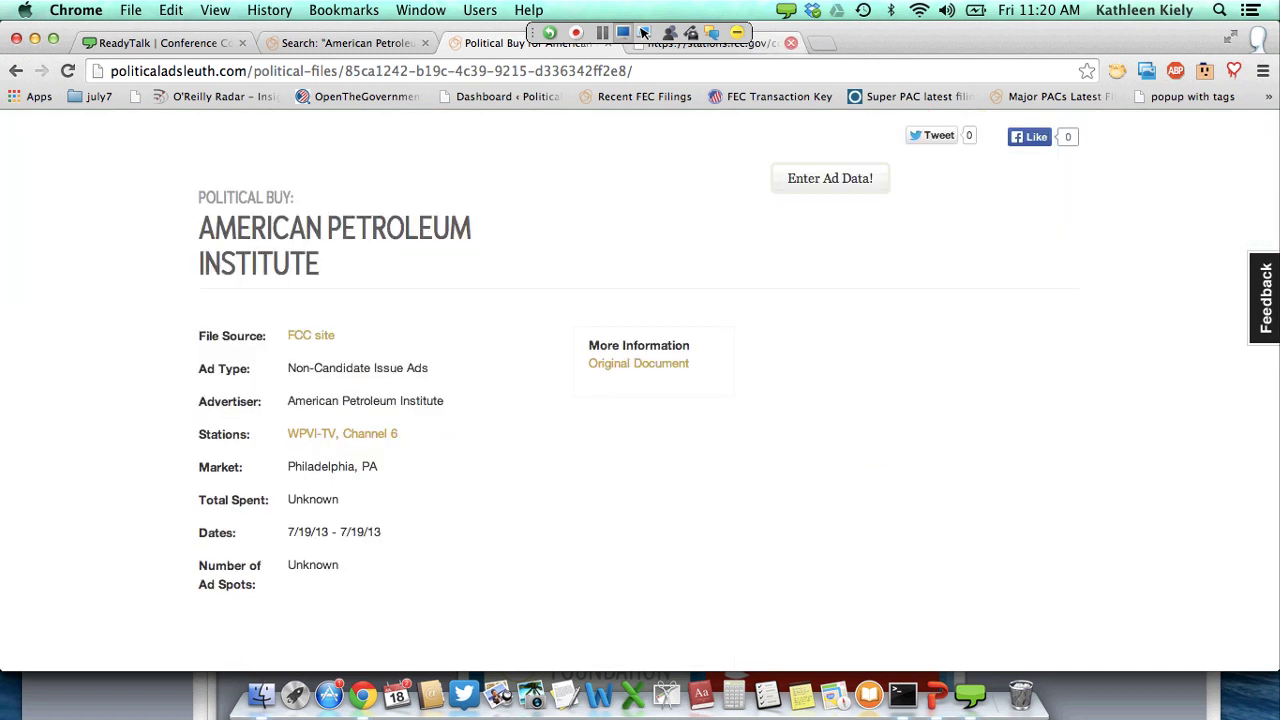
- Close the FCC file and saved buy tabs, then reload the American Petroleum Institute PA results (38)
click(791, 43)
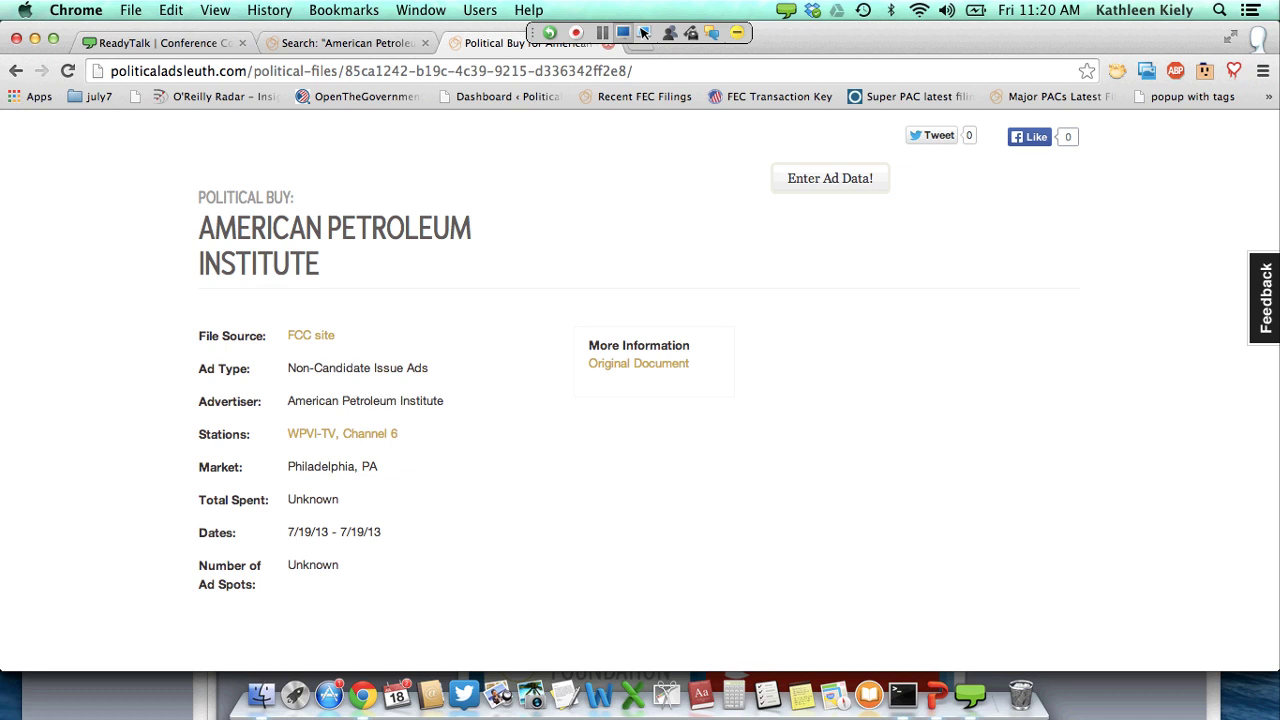
click(608, 43)
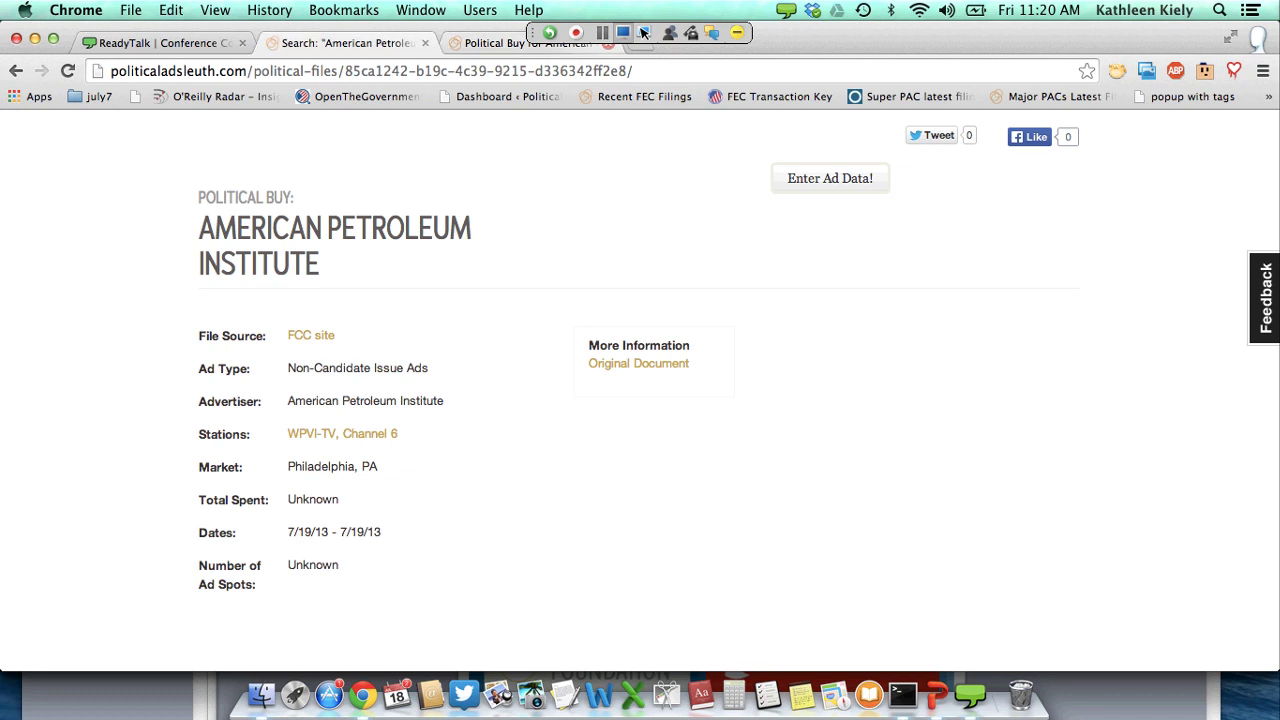
click(608, 43)
click(68, 71)
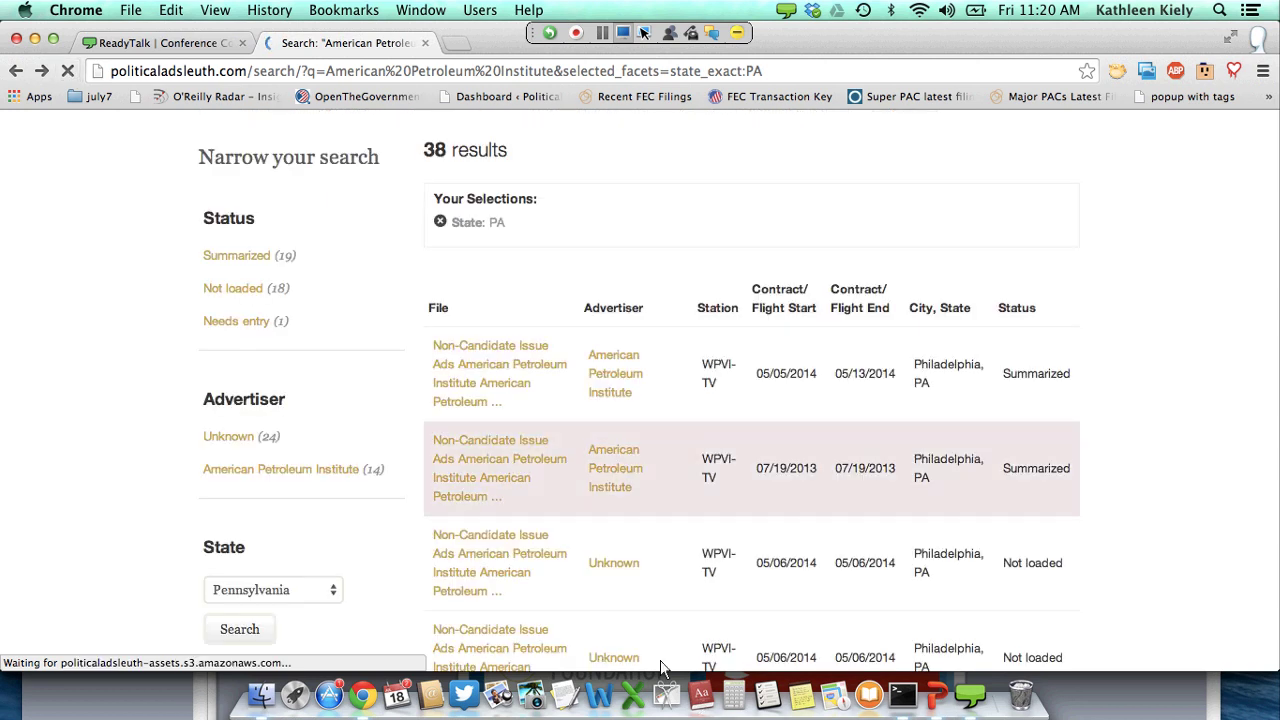
scroll(660, 668, up, 1)
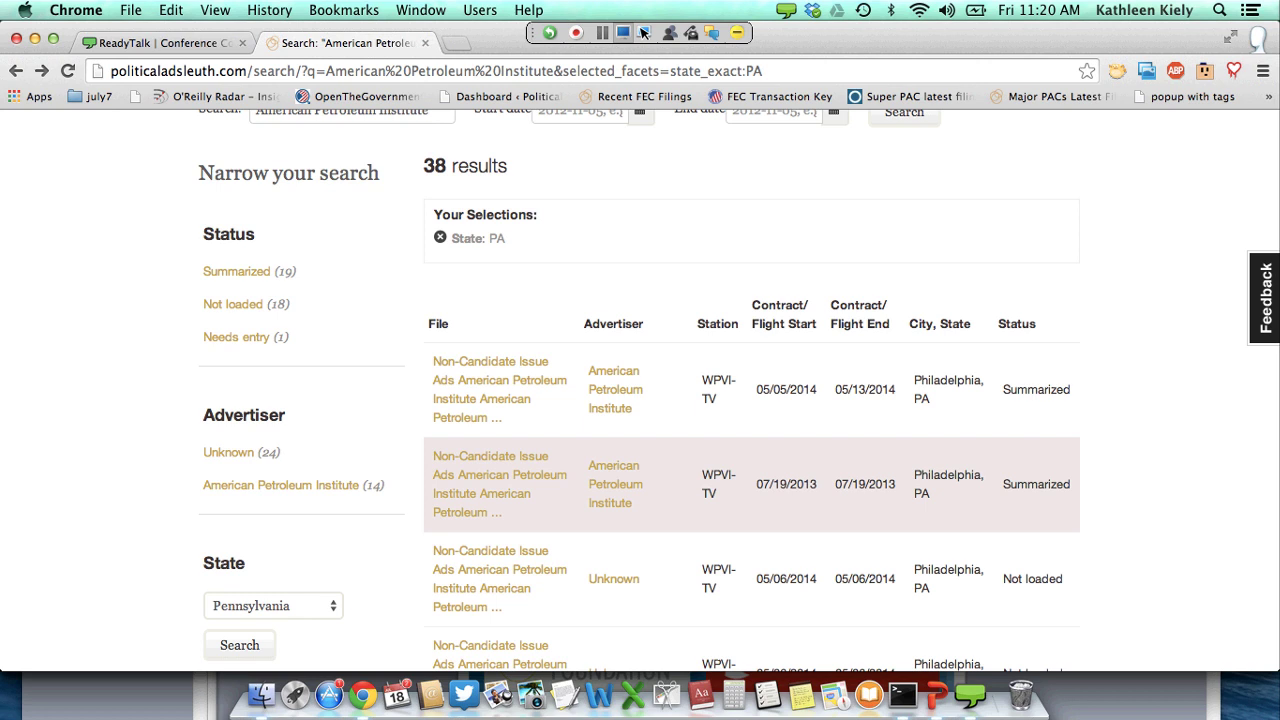
scroll(643, 33, up, 4)
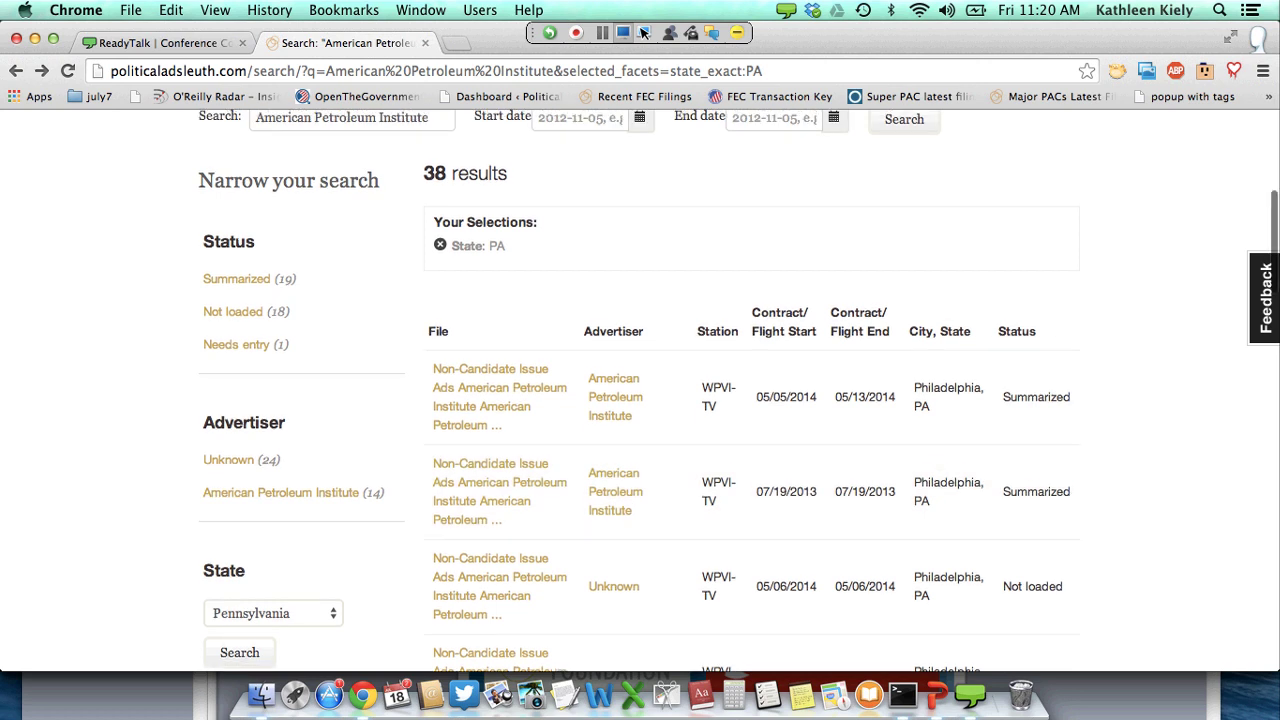
scroll(643, 33, up, 3)
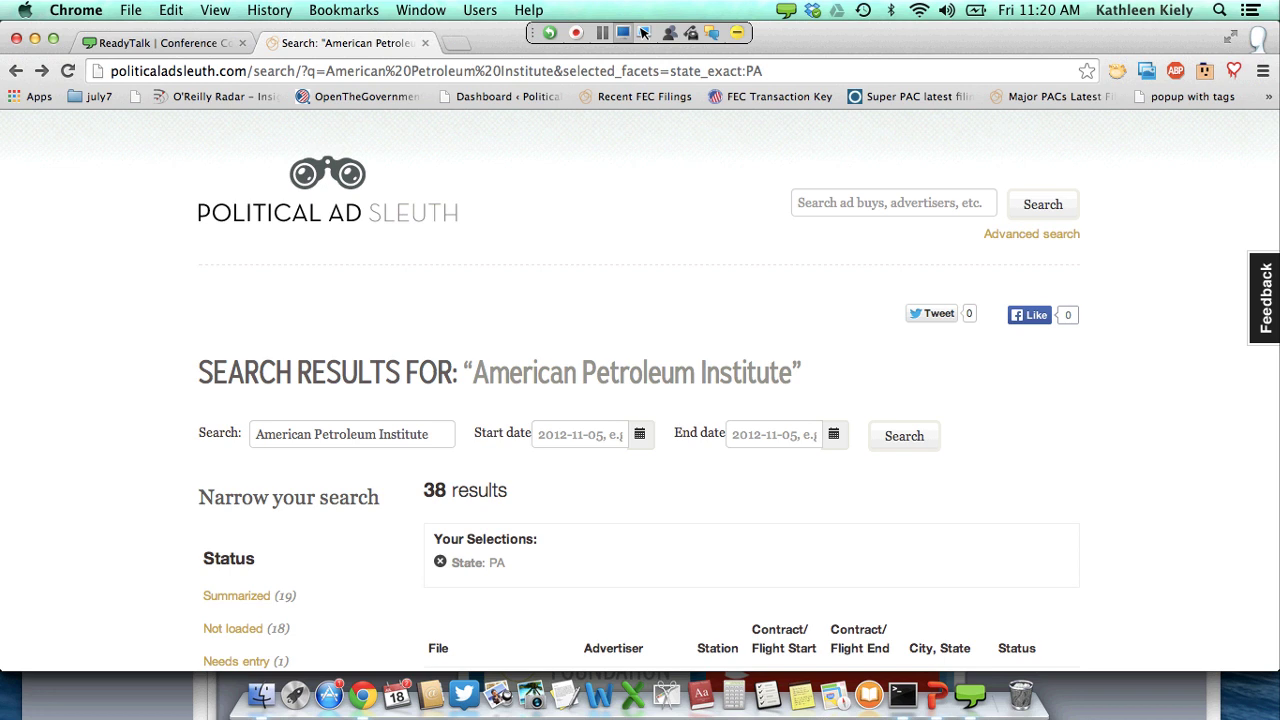
- Scroll through the Find Political Ad Buys by TV Market page
scroll(643, 33, up, 2)
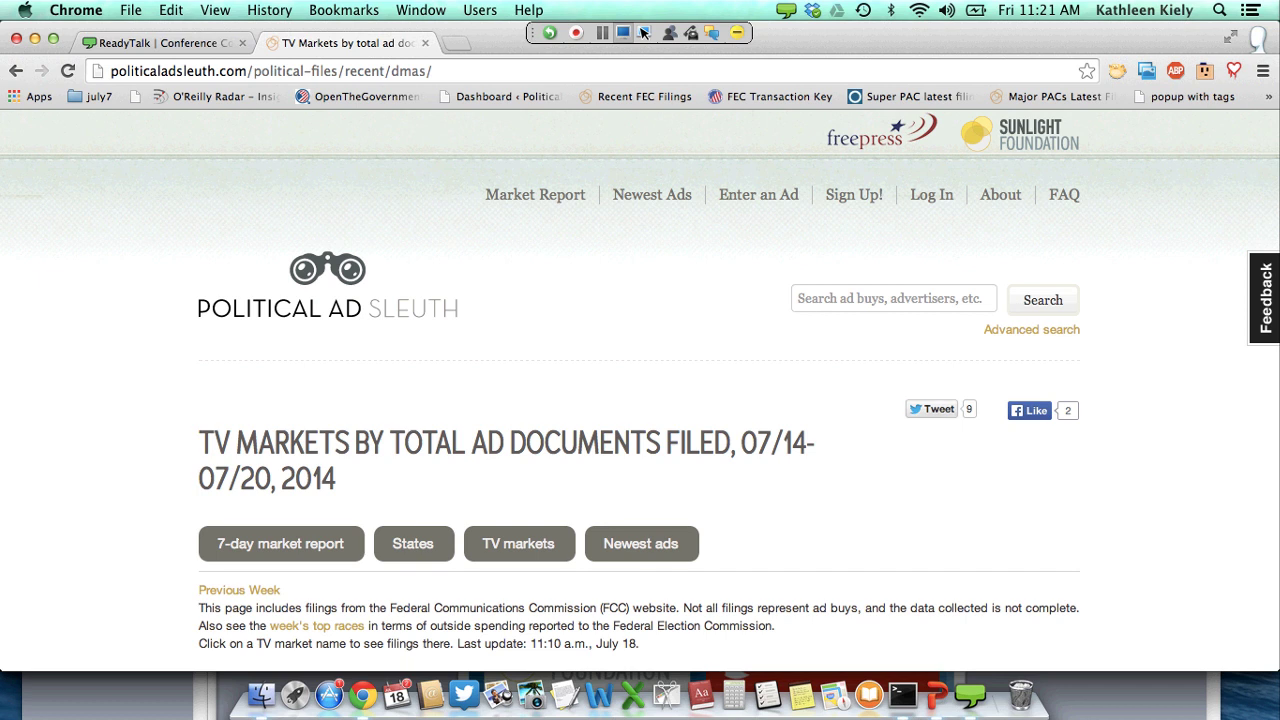
scroll(643, 33, down, 6)
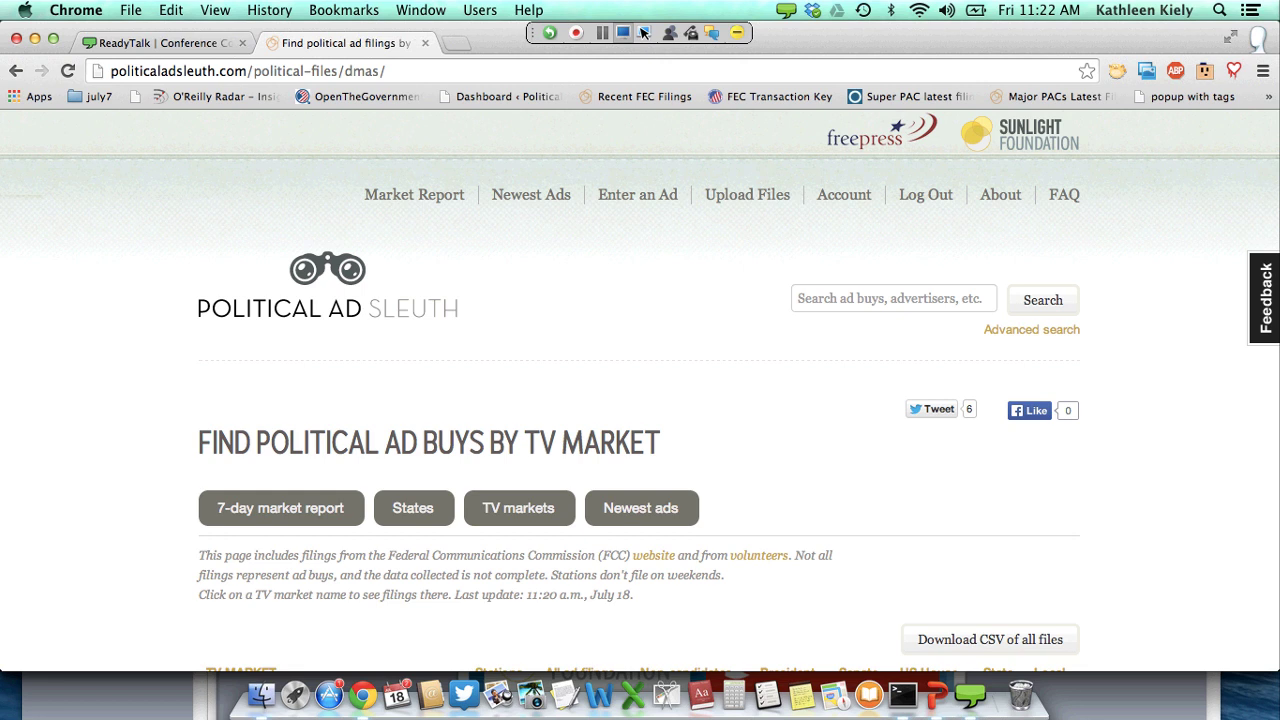
- Find 'phil' on the market page and open the Philadelphia, PA filings, 3002 found
scroll(640, 400, down, 3)
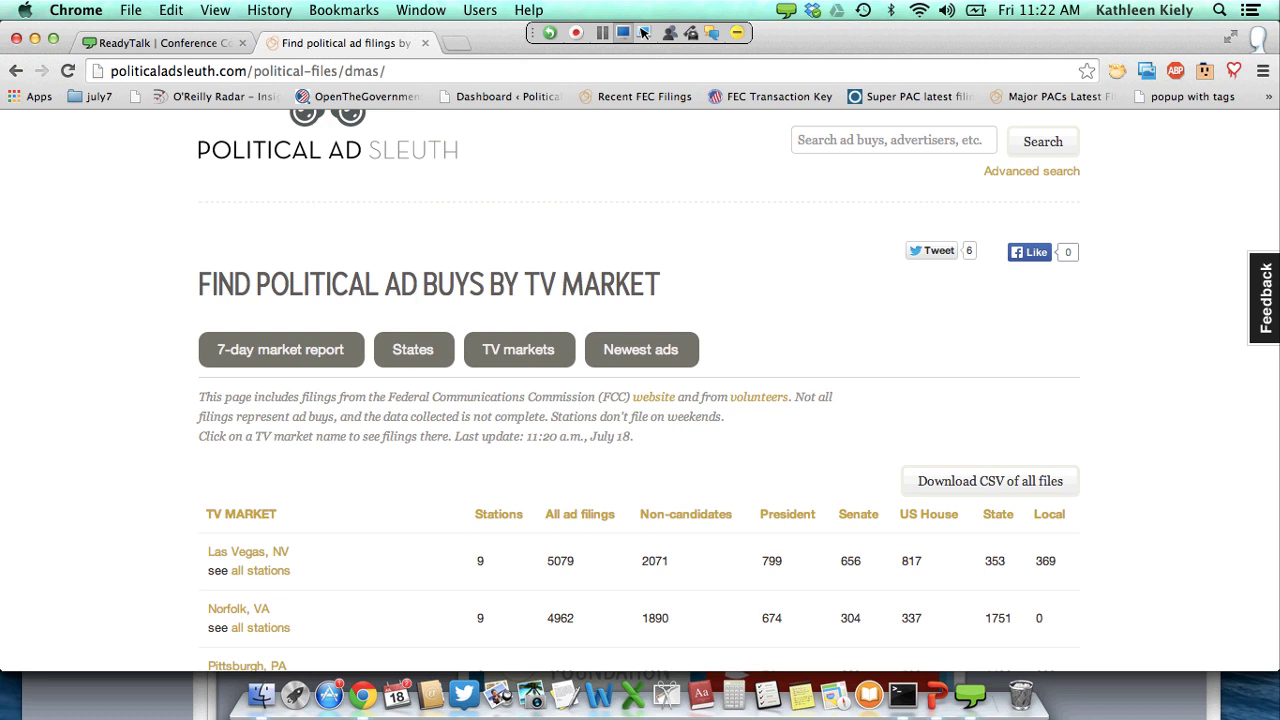
key(super+f)
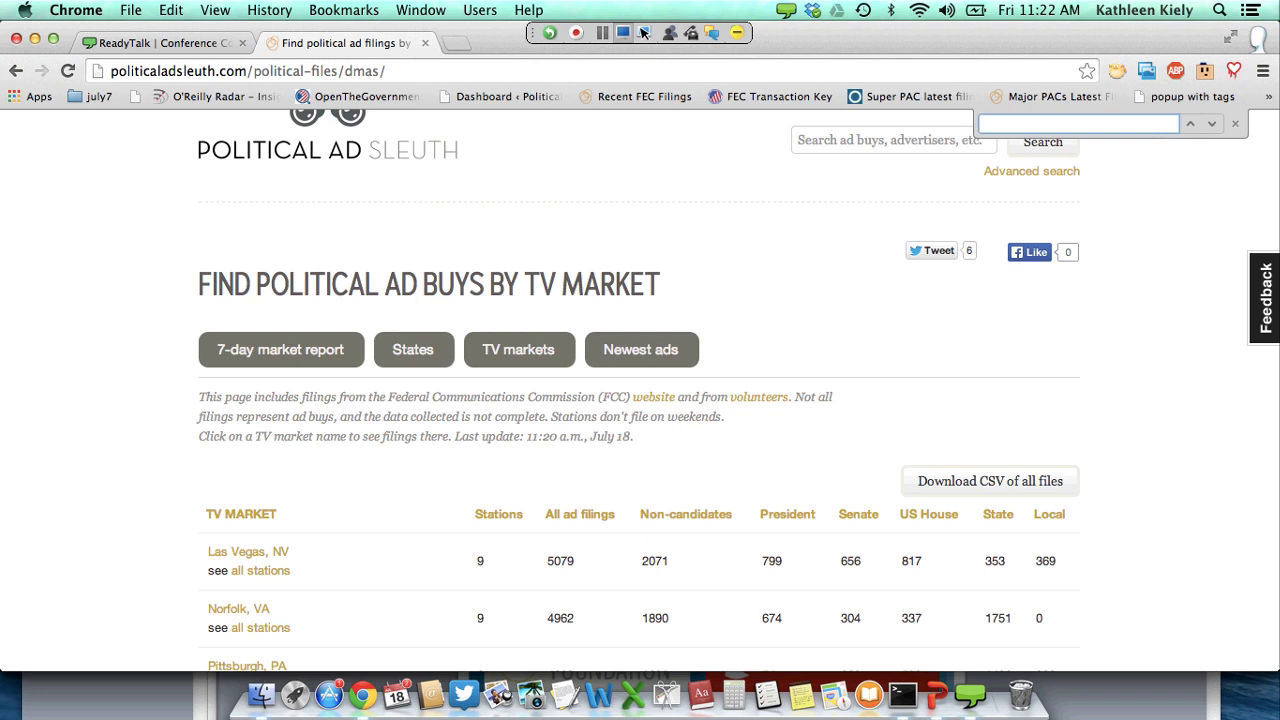
text(phil)
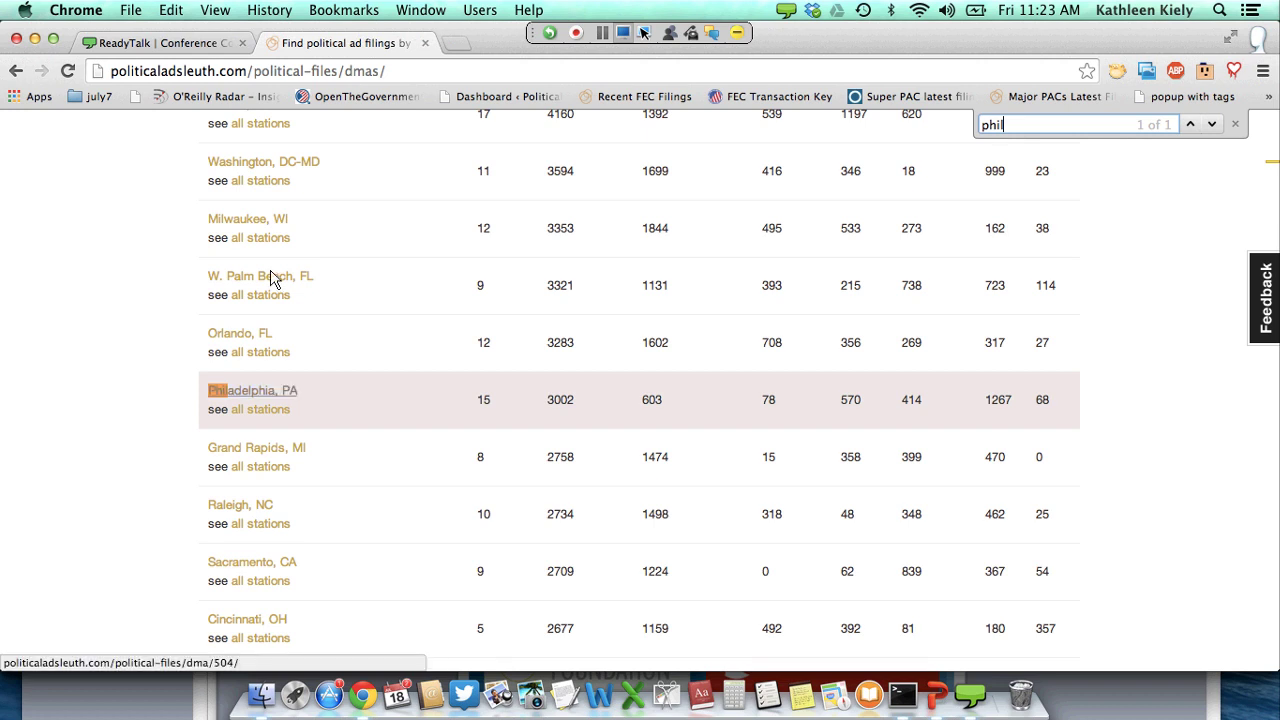
key(Tab)
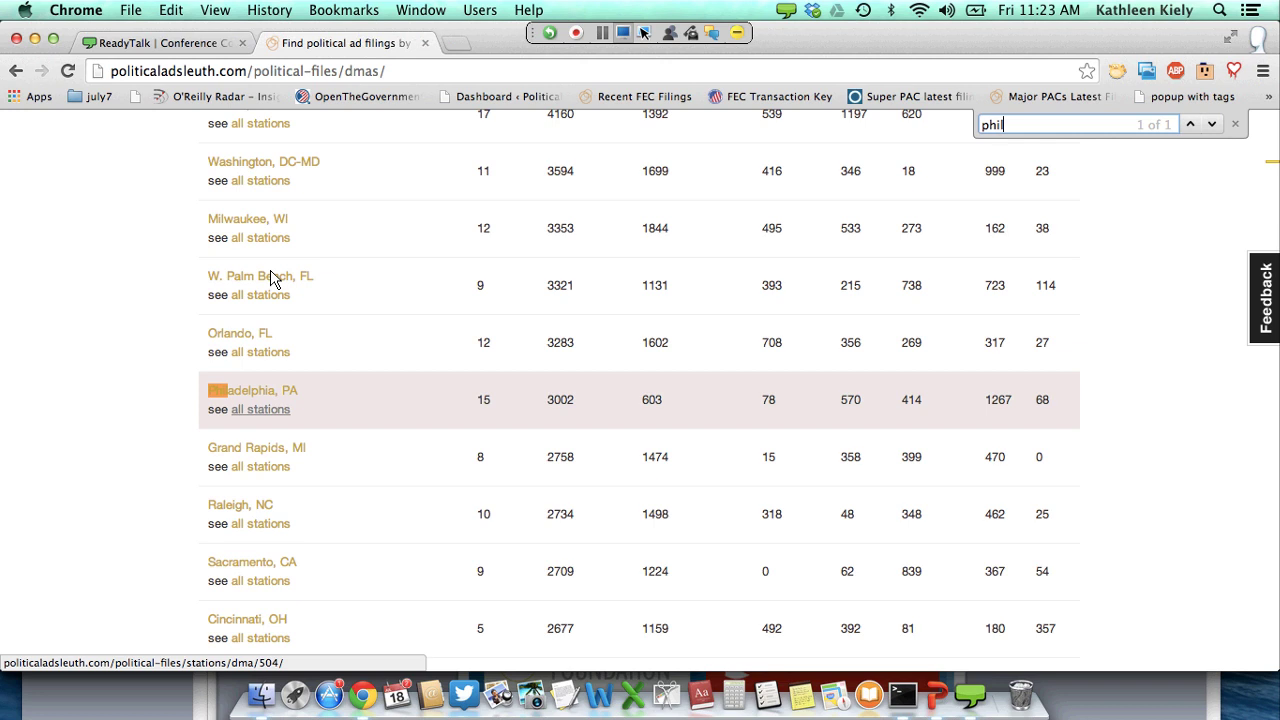
key(shift+Tab)
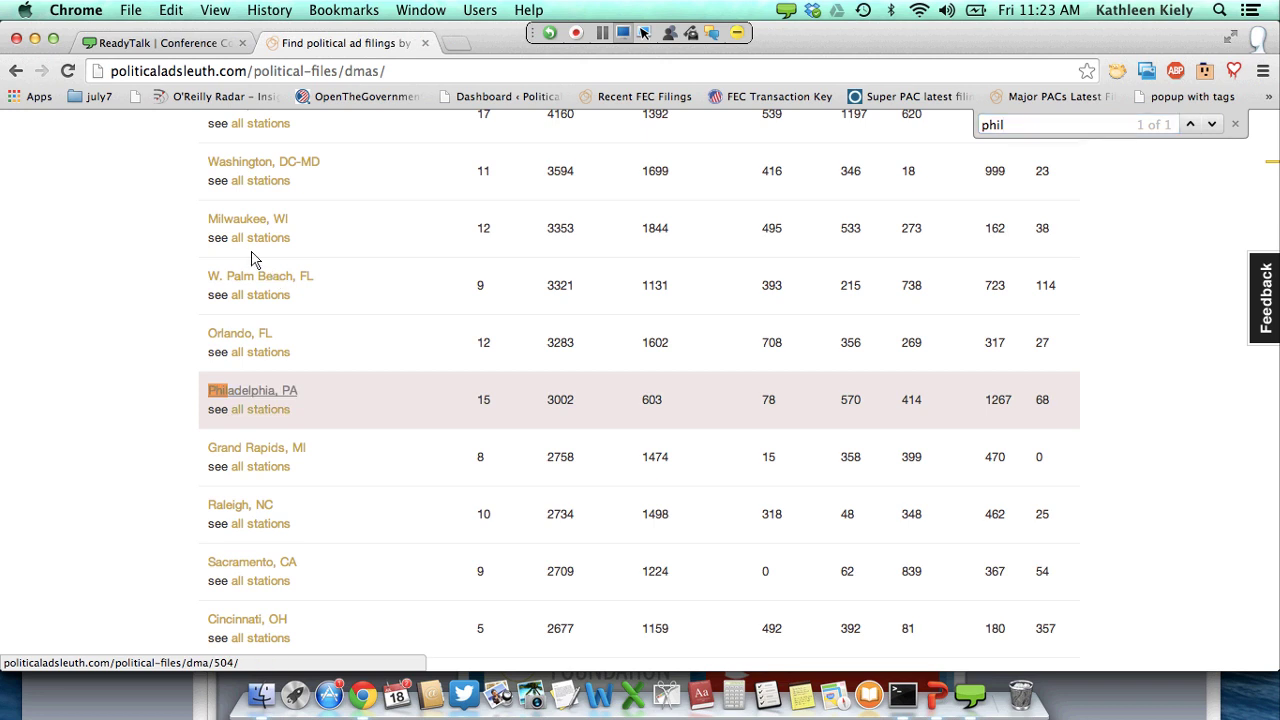
key(Return)
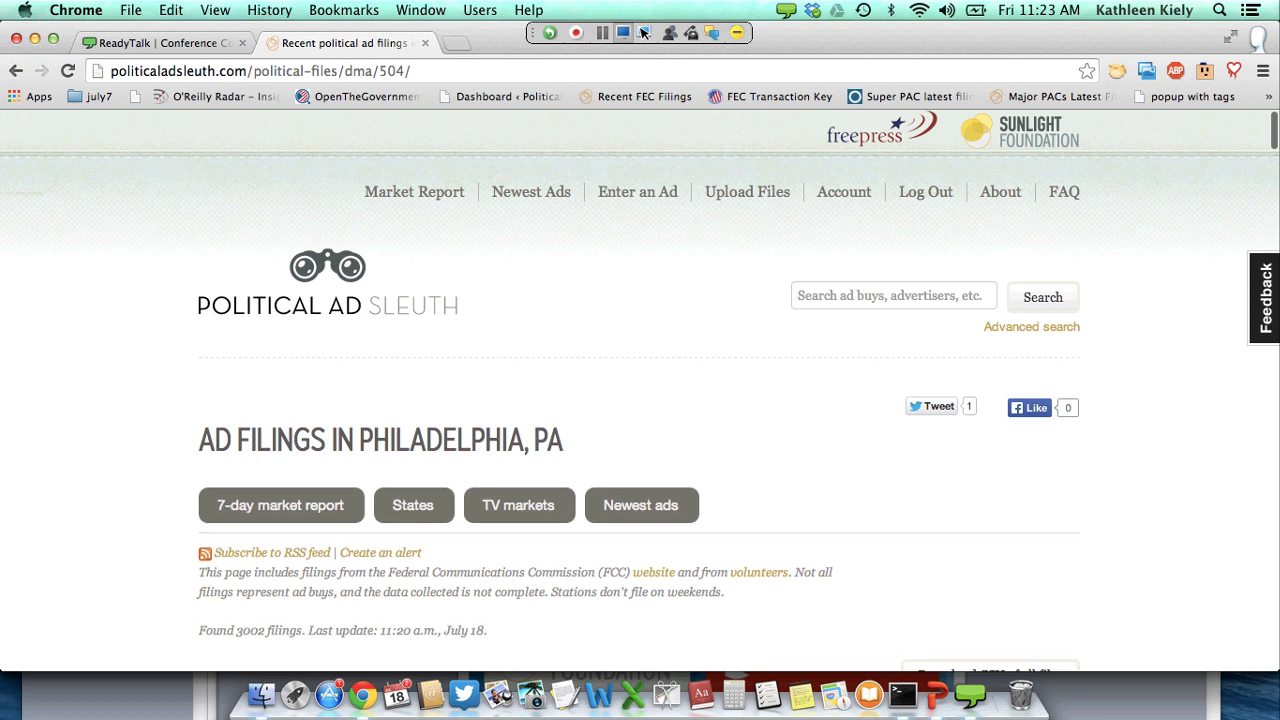
- Scroll the Philadelphia filings and switch to the WPSG Channel 57 political buy tab
scroll(643, 33, down, 3)
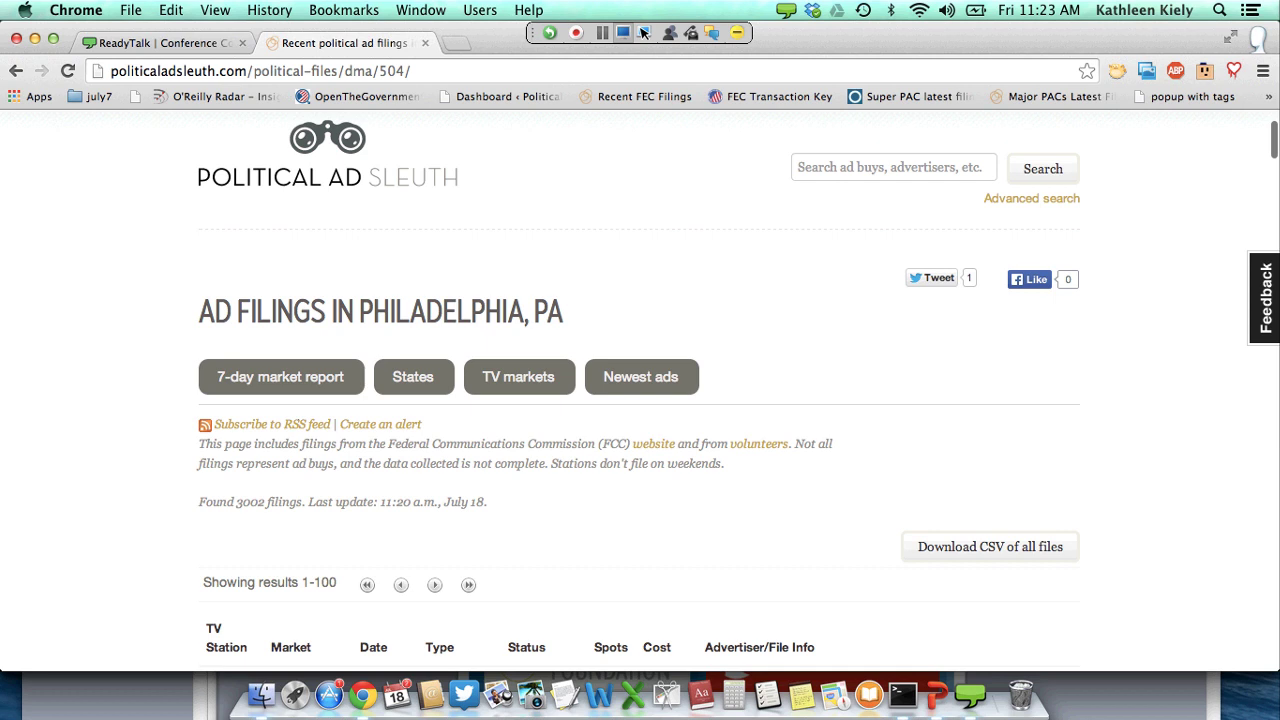
scroll(643, 33, down, 1)
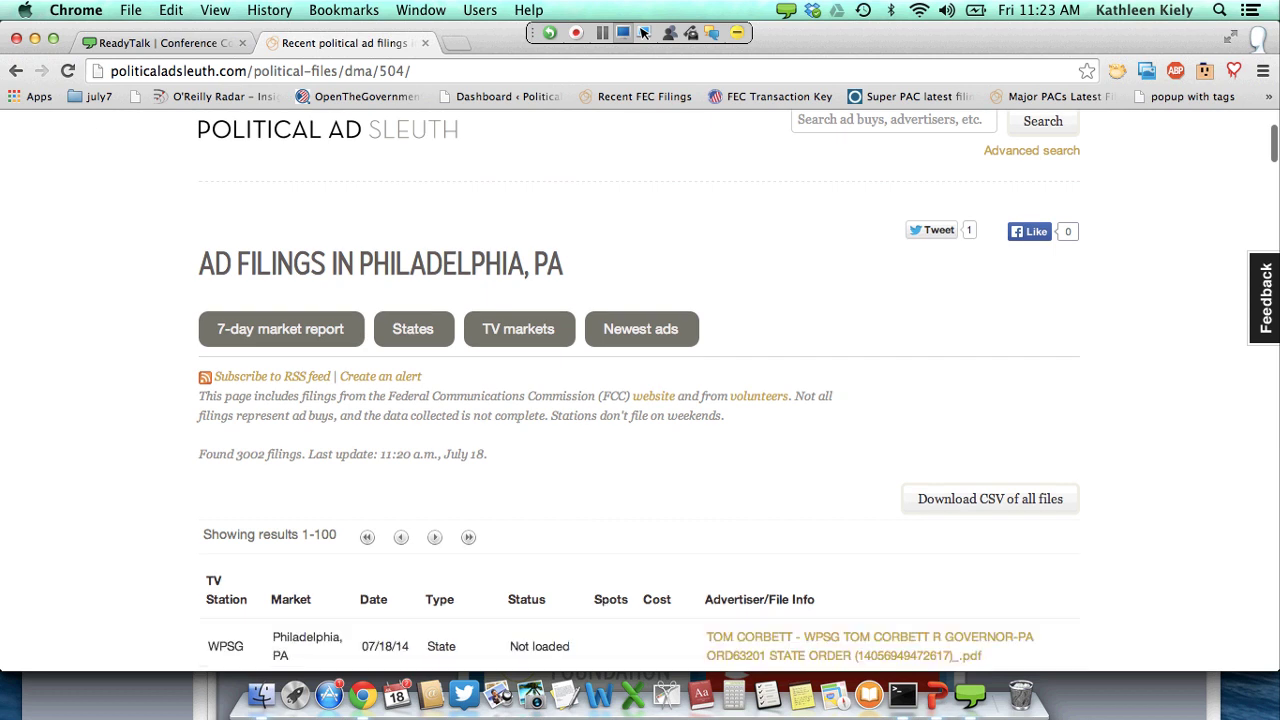
scroll(643, 33, down, 5)
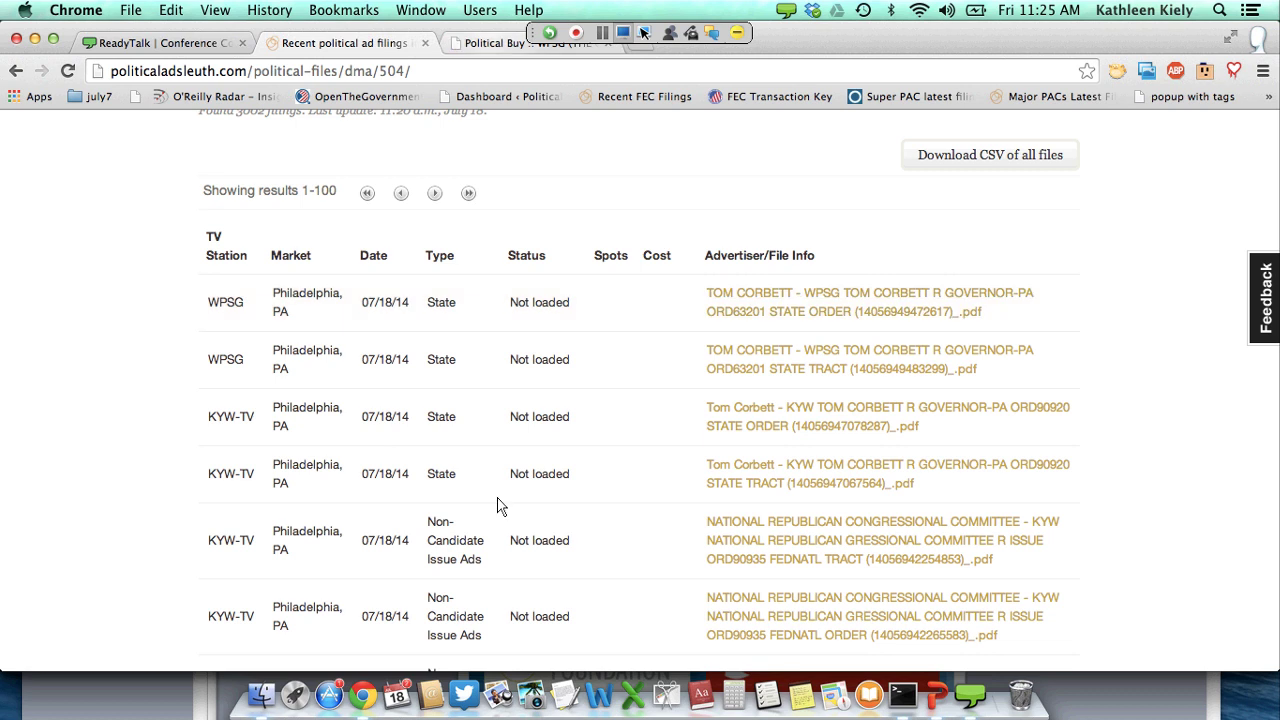
key(ctrl+Tab)
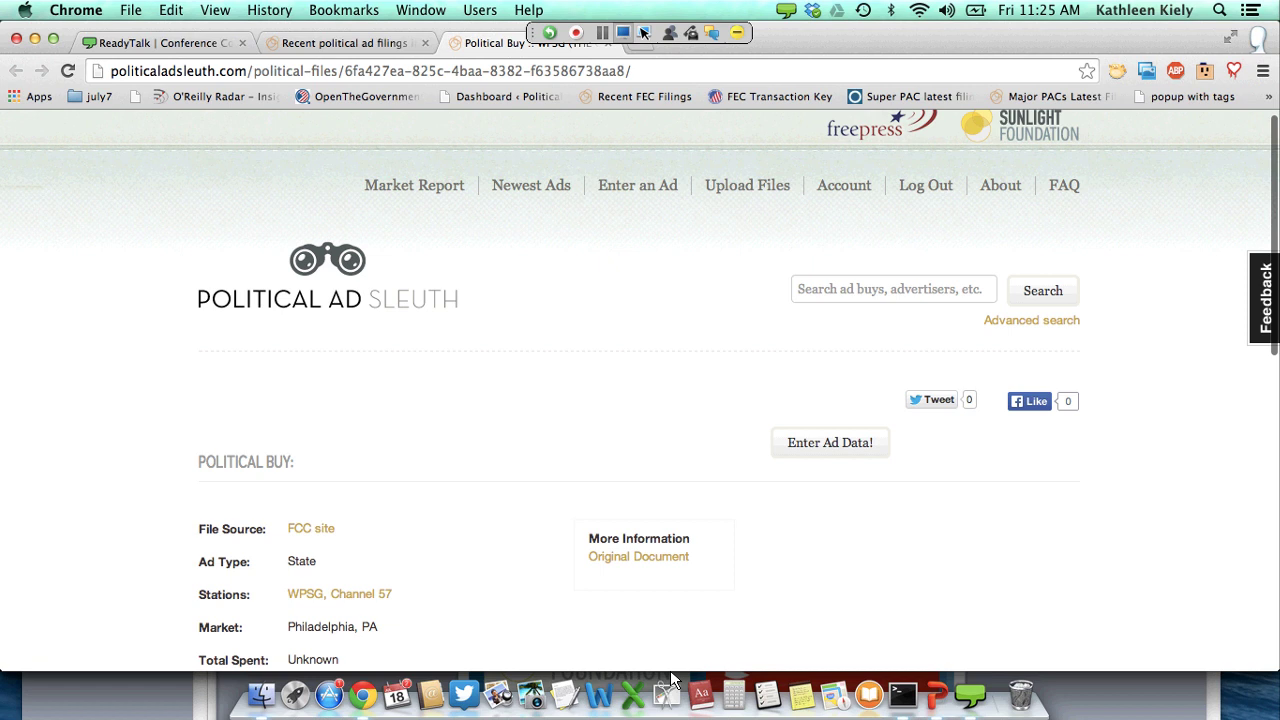
- Open the WPSG buy's Original Document in a background tab, then begin ad data entry
scroll(600, 610, down, 3)
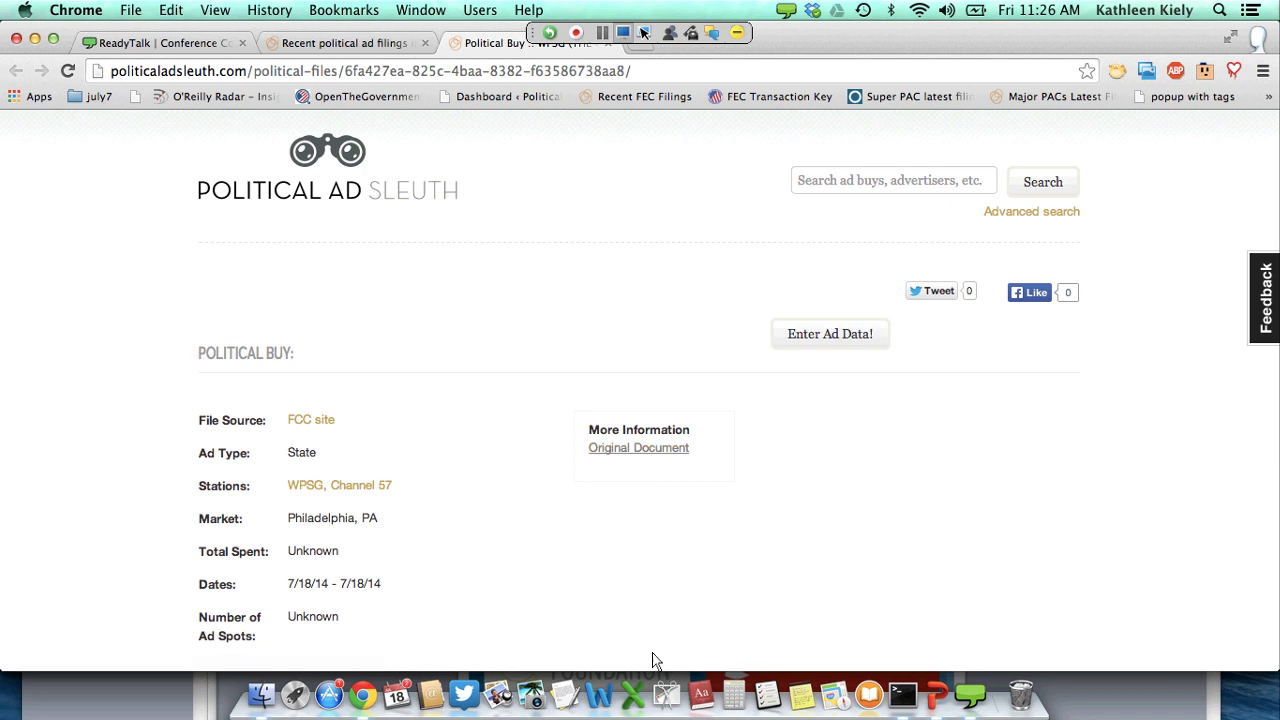
key(Tab)
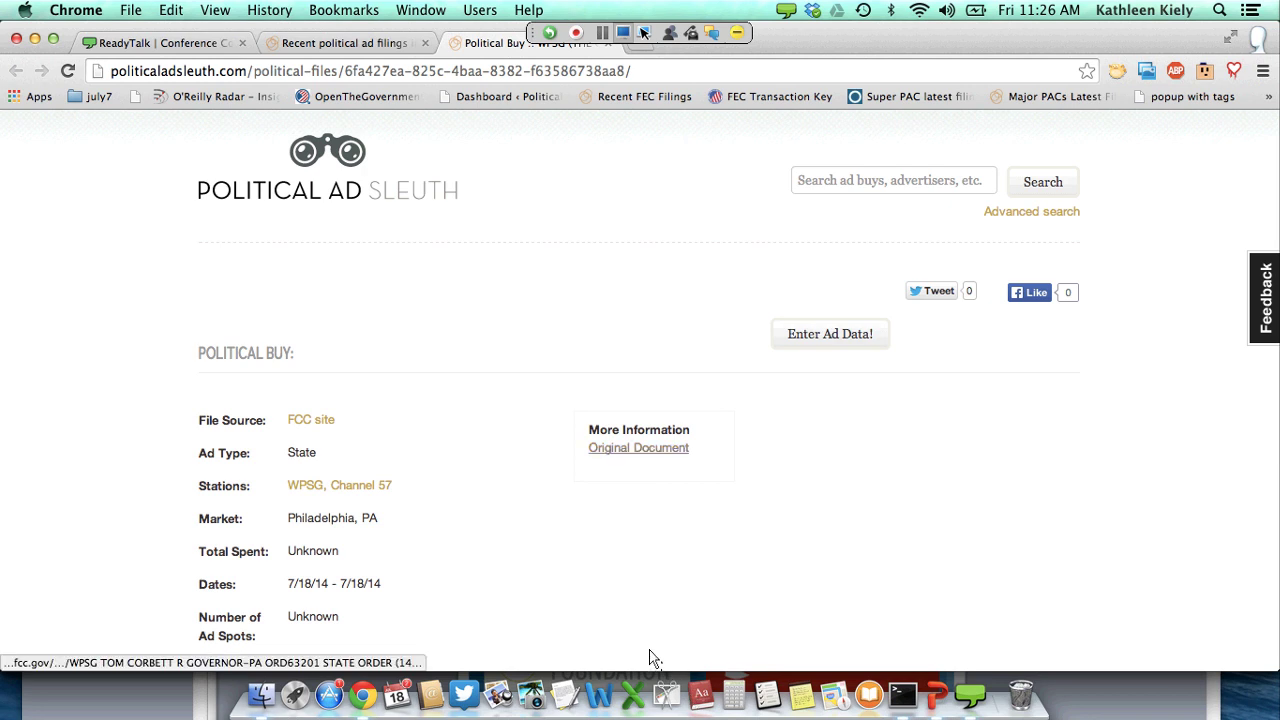
key(super+Return)
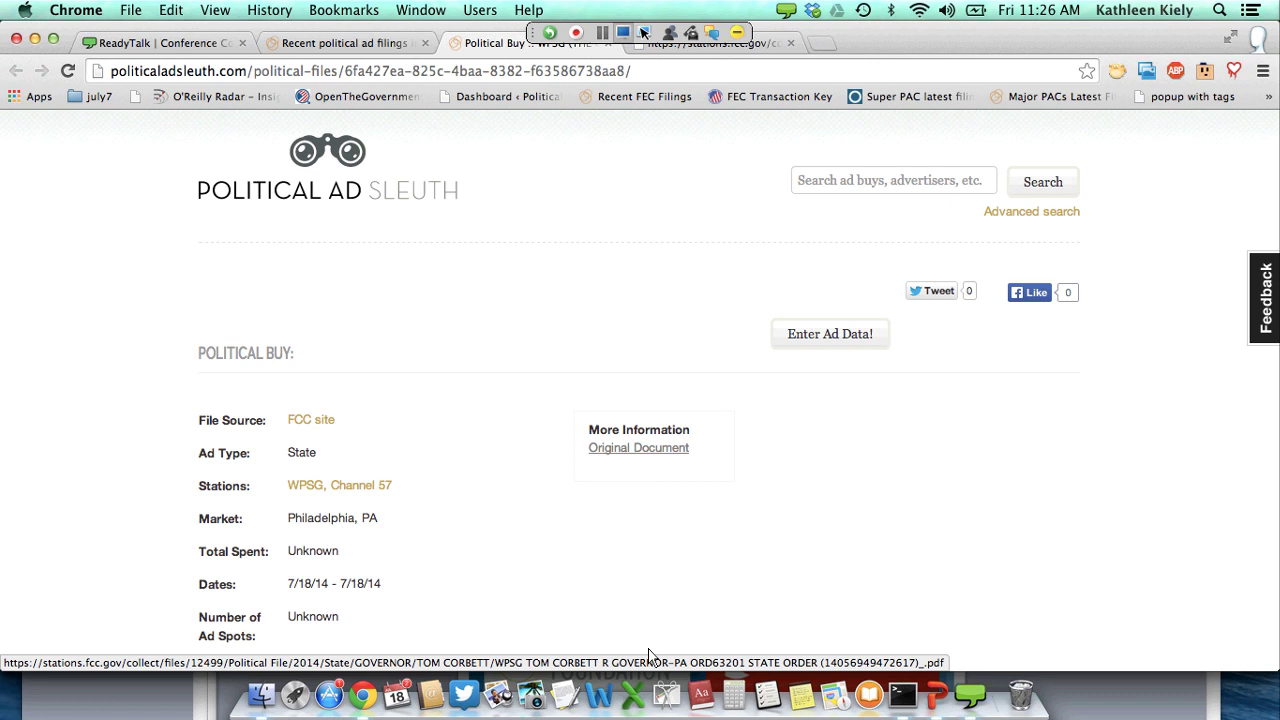
key(shift+Tab)
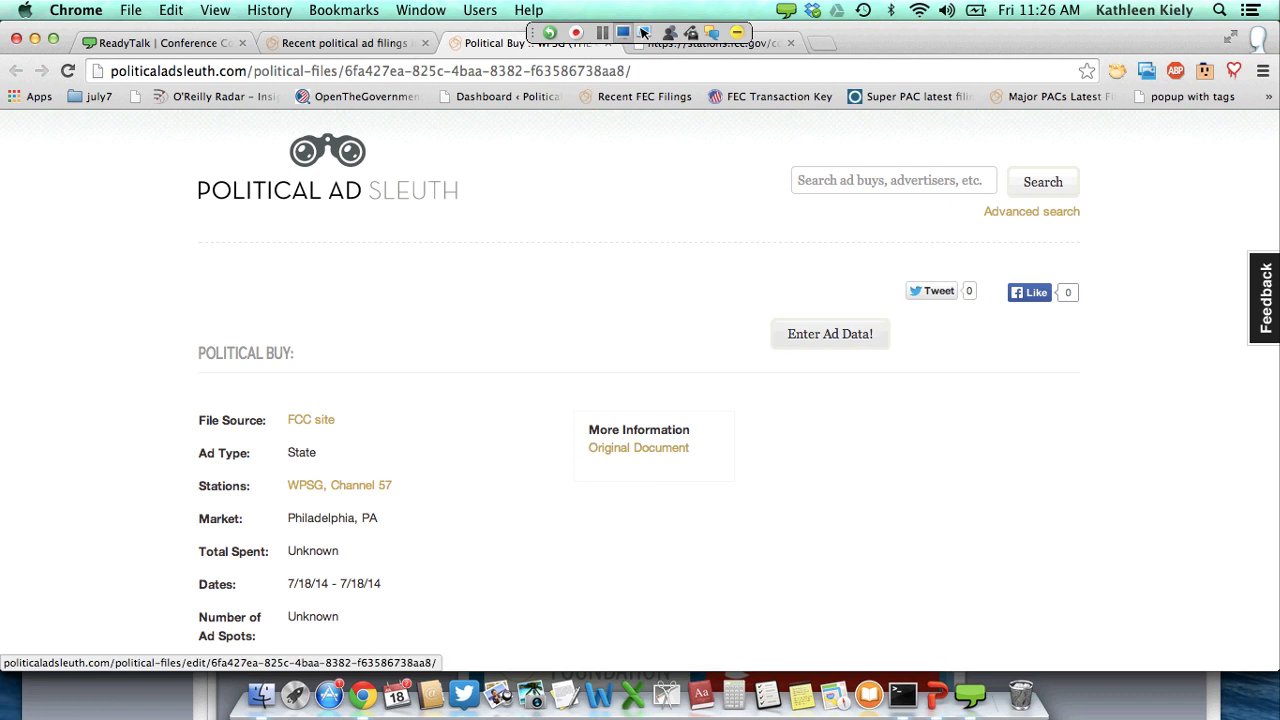
key(Return)
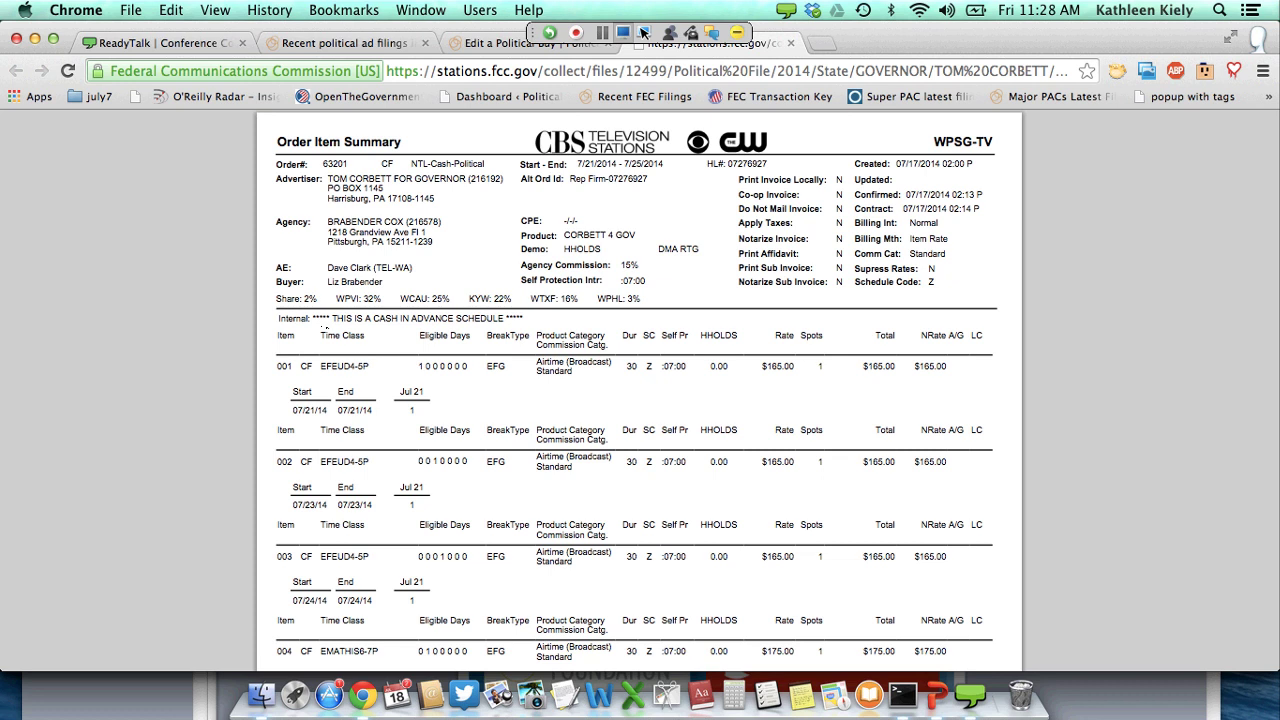
- Select order number 63201 on the WPSG order summary PDF and return to the edit form
scroll(497, 503, down, 2)
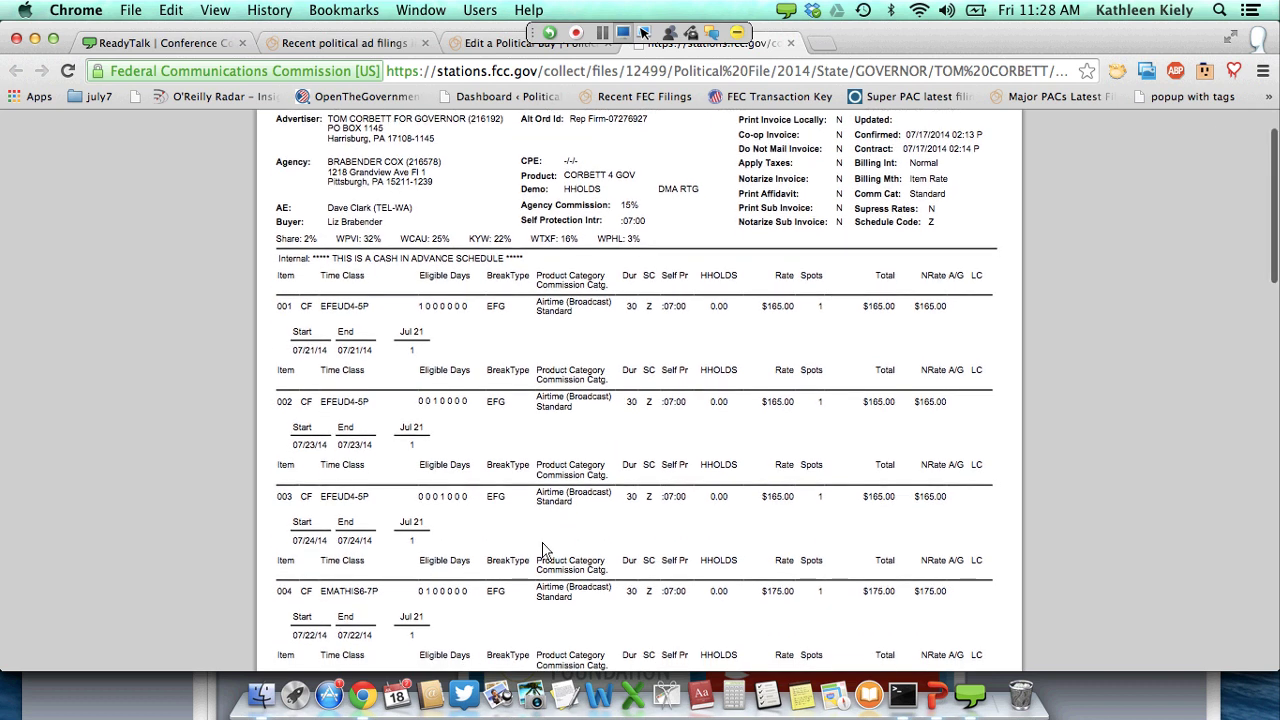
scroll(480, 490, down, 1)
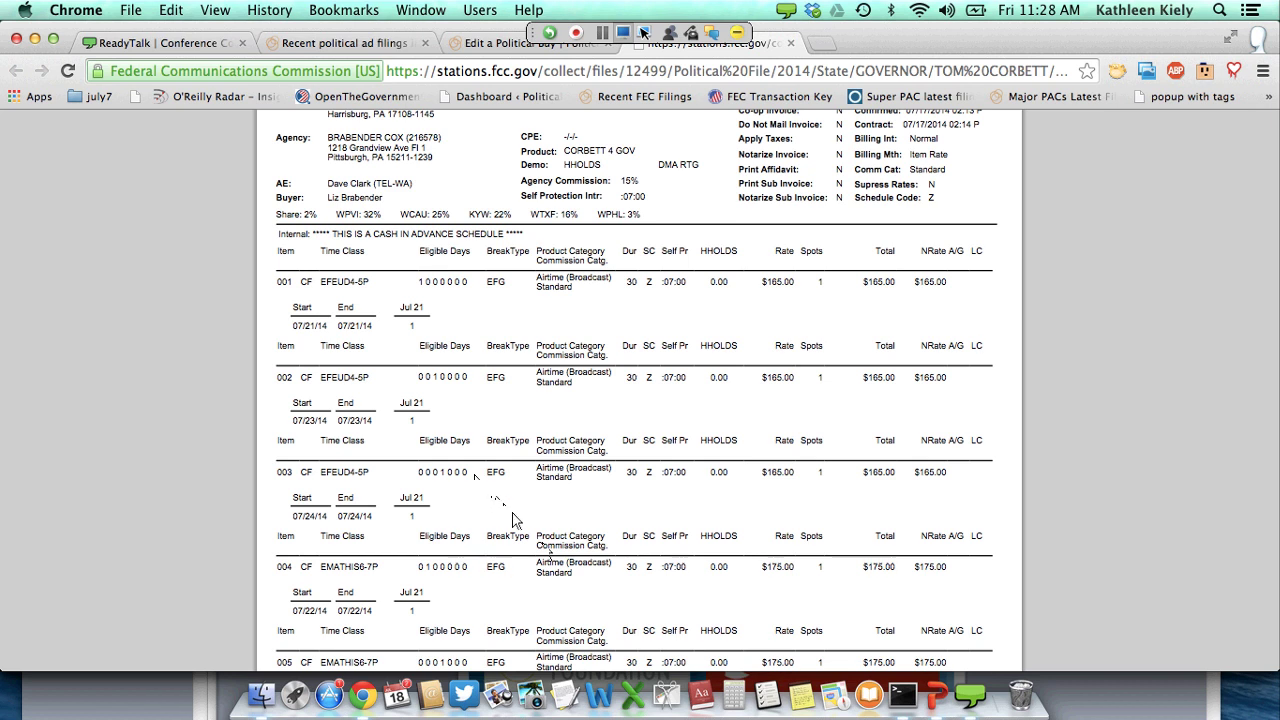
scroll(512, 520, down, 5)
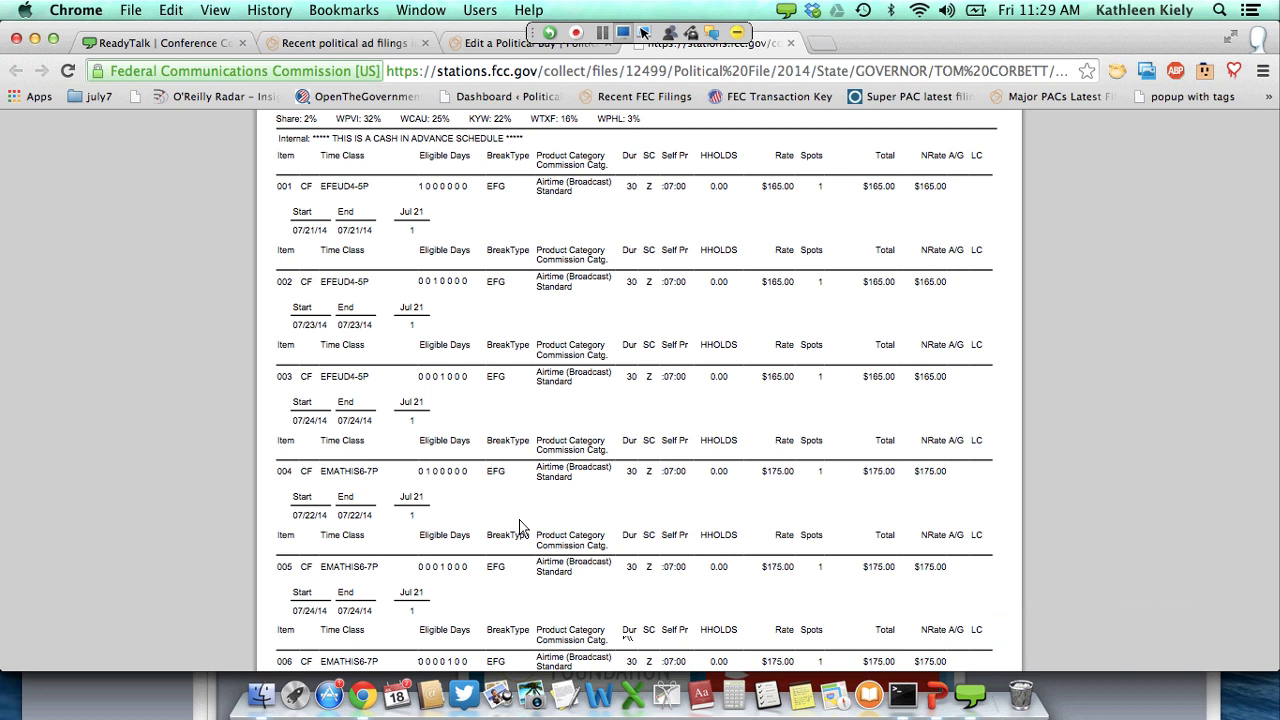
scroll(519, 527, up, 5)
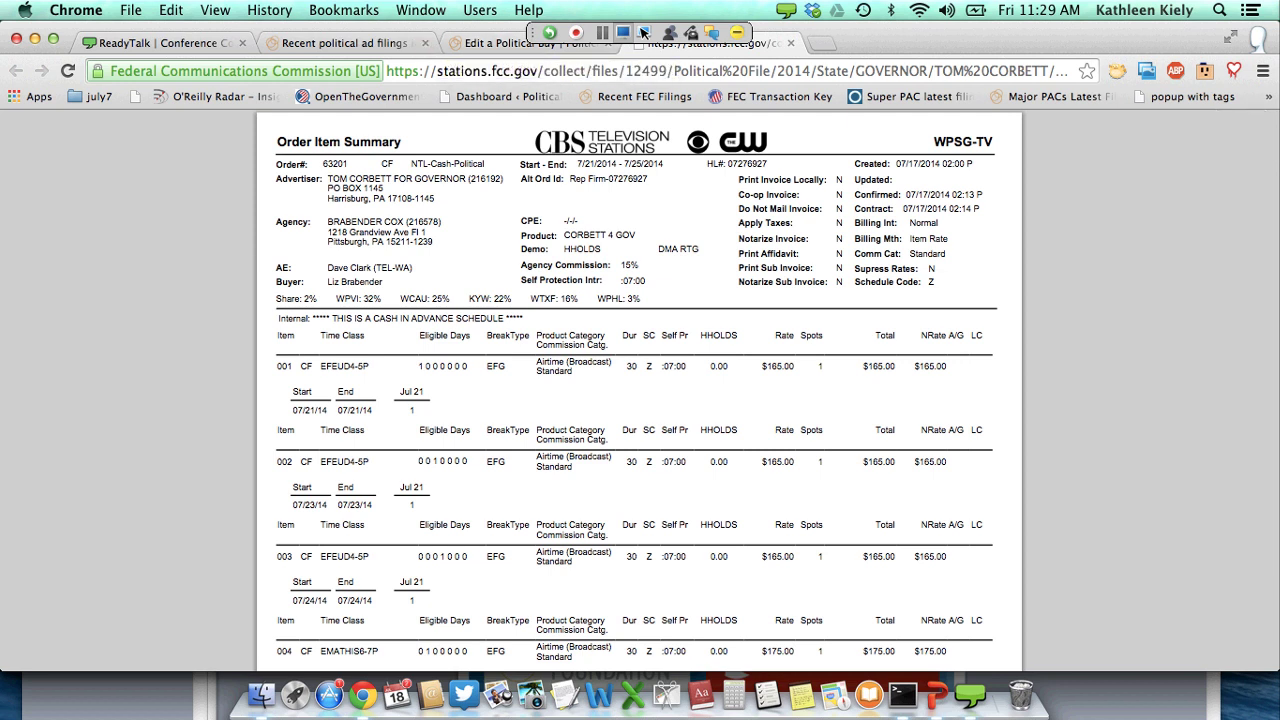
double_click(335, 163)
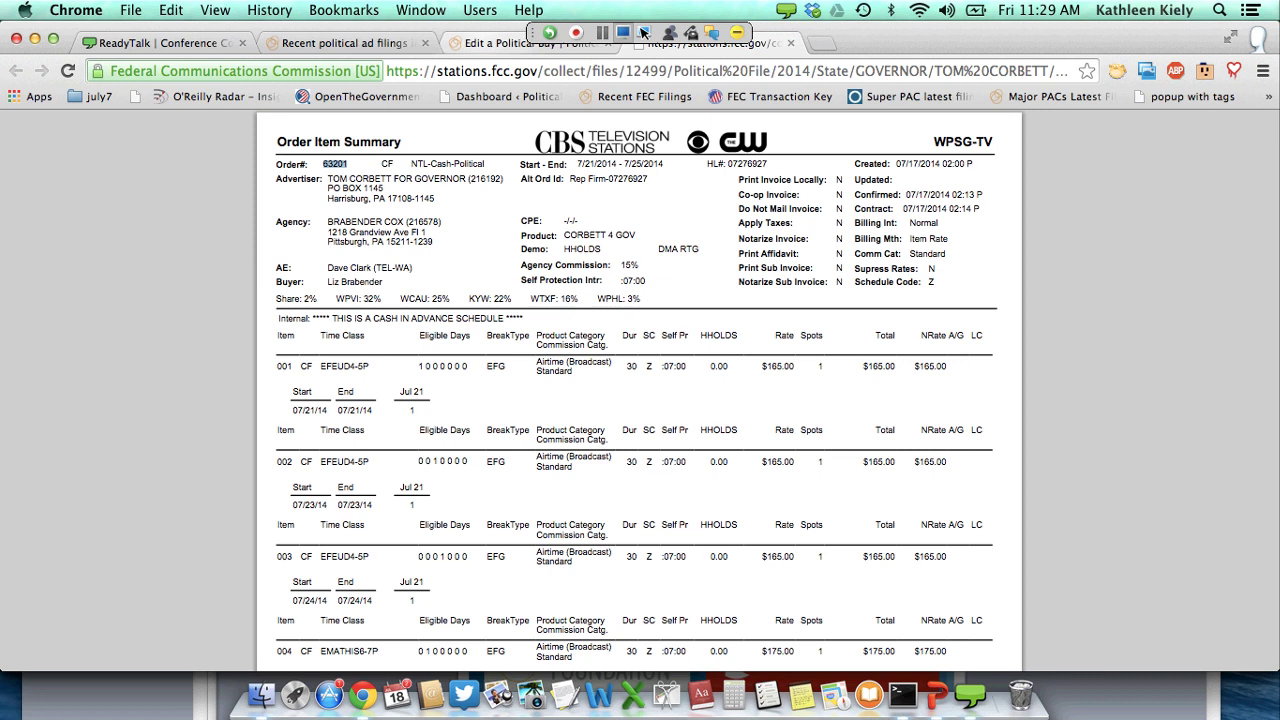
click(590, 43)
scroll(489, 497, down, 4)
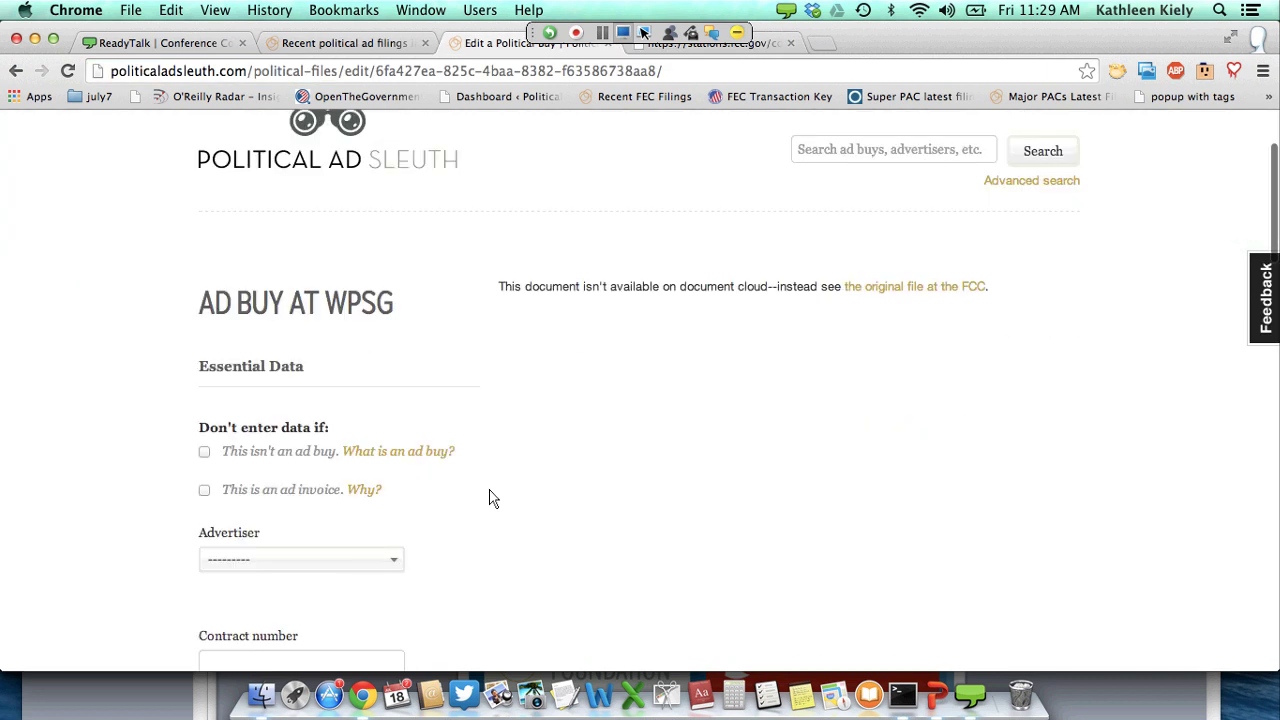
- Enter contract number 63201 and choose TOM CORBETT FOR GOVERNOR as the advertiser
key(Tab)
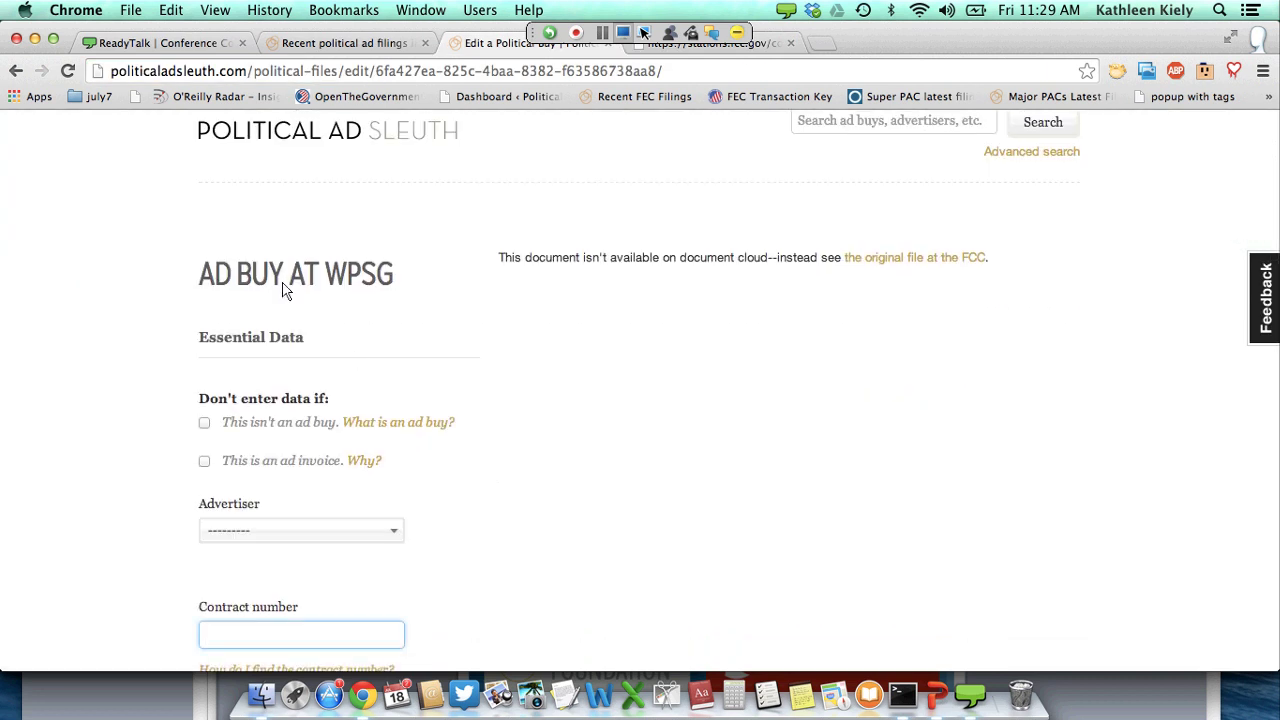
text(63201)
key(shift+Tab)
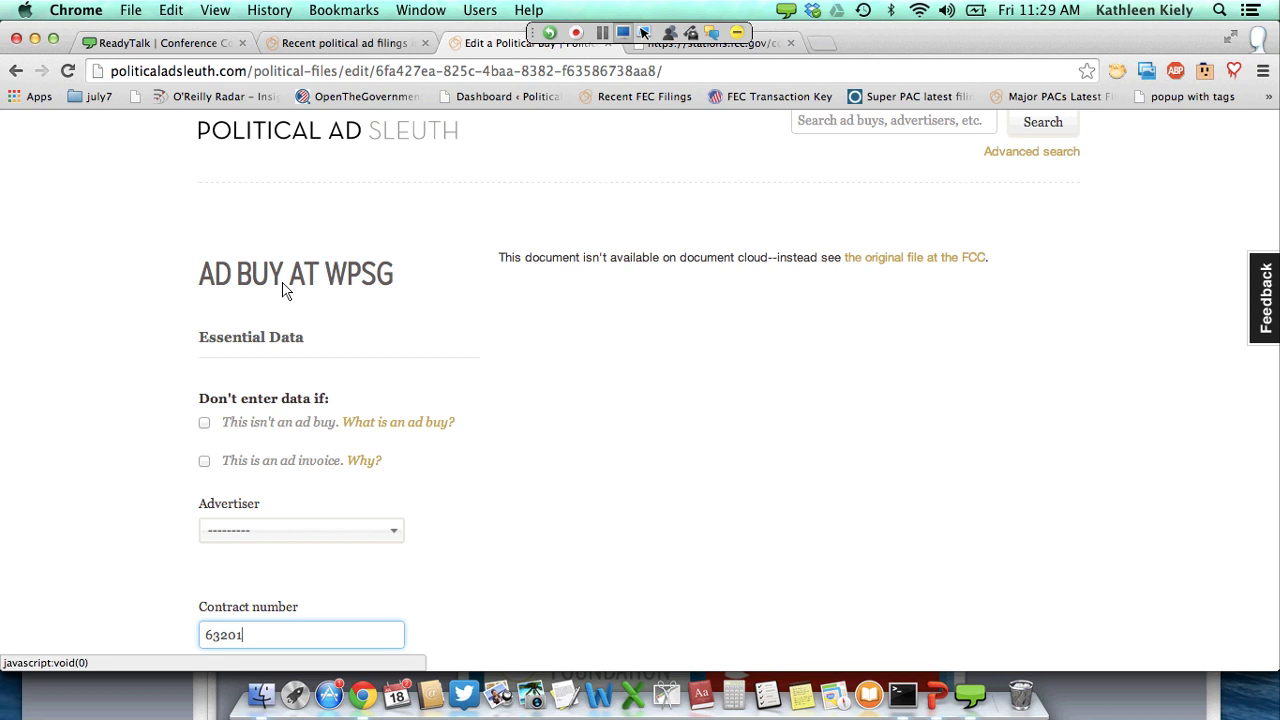
key(Return)
text(C)
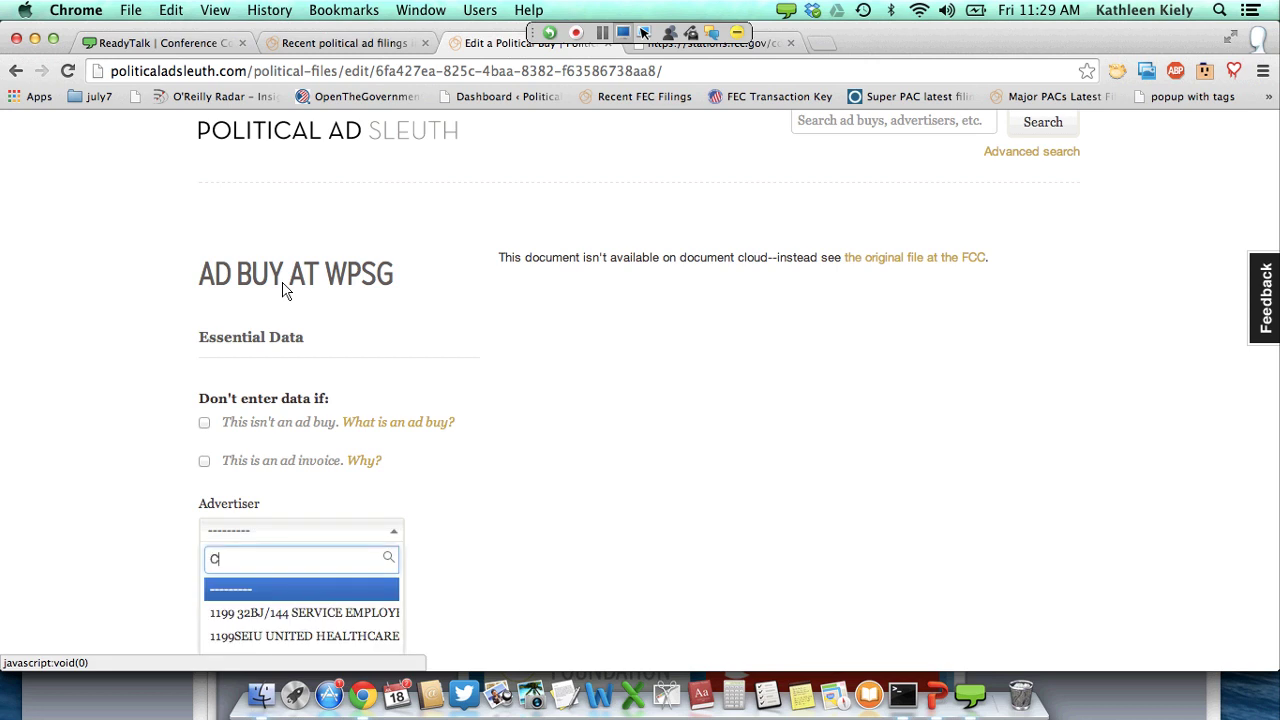
text(or)
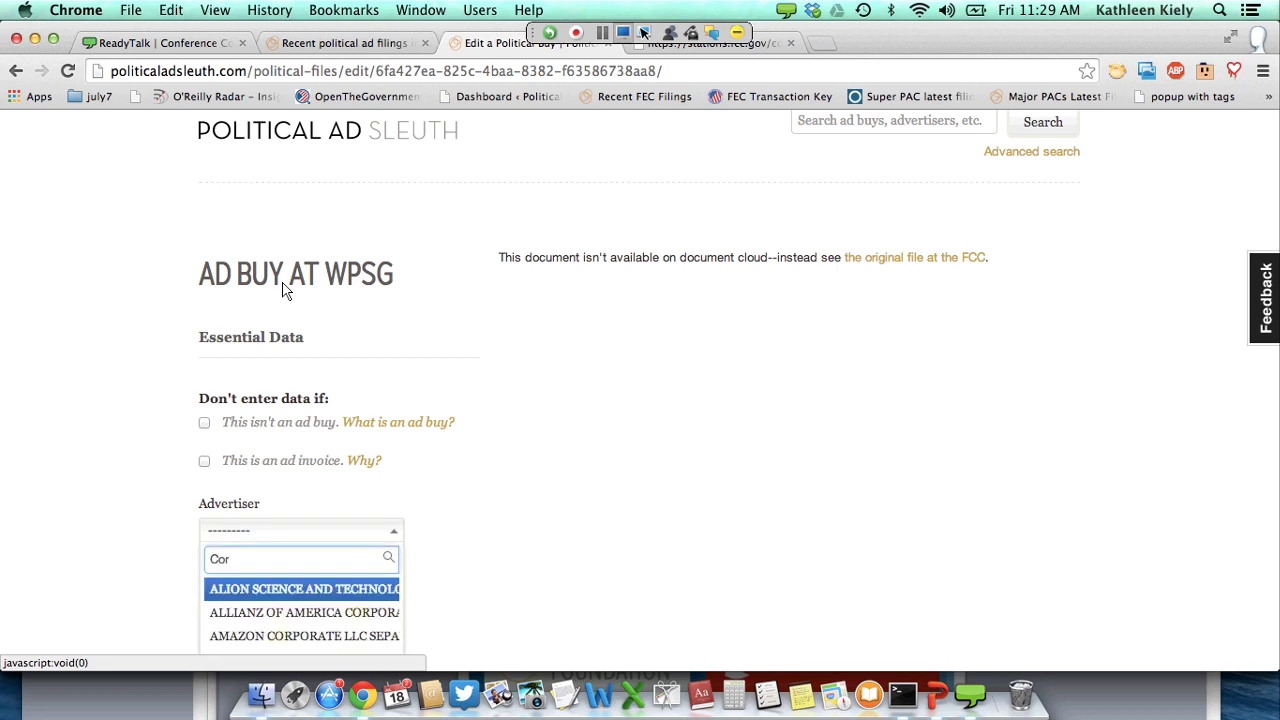
text(be)
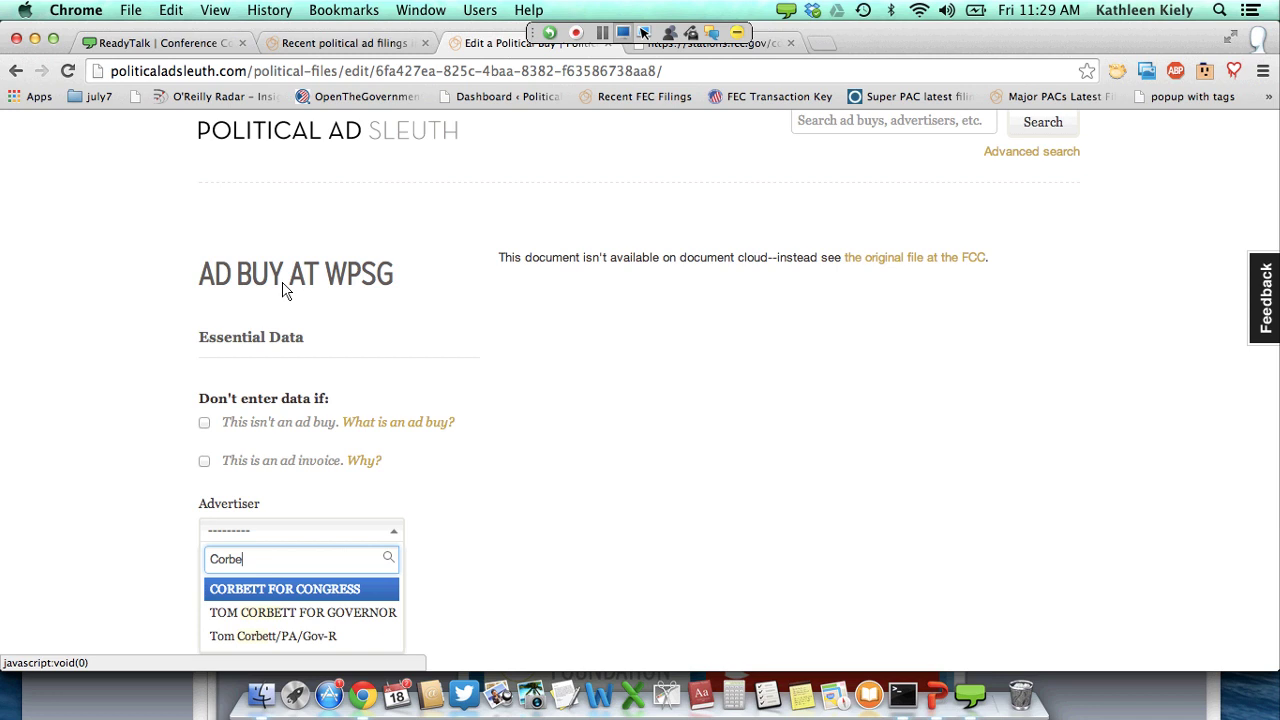
key(Down)
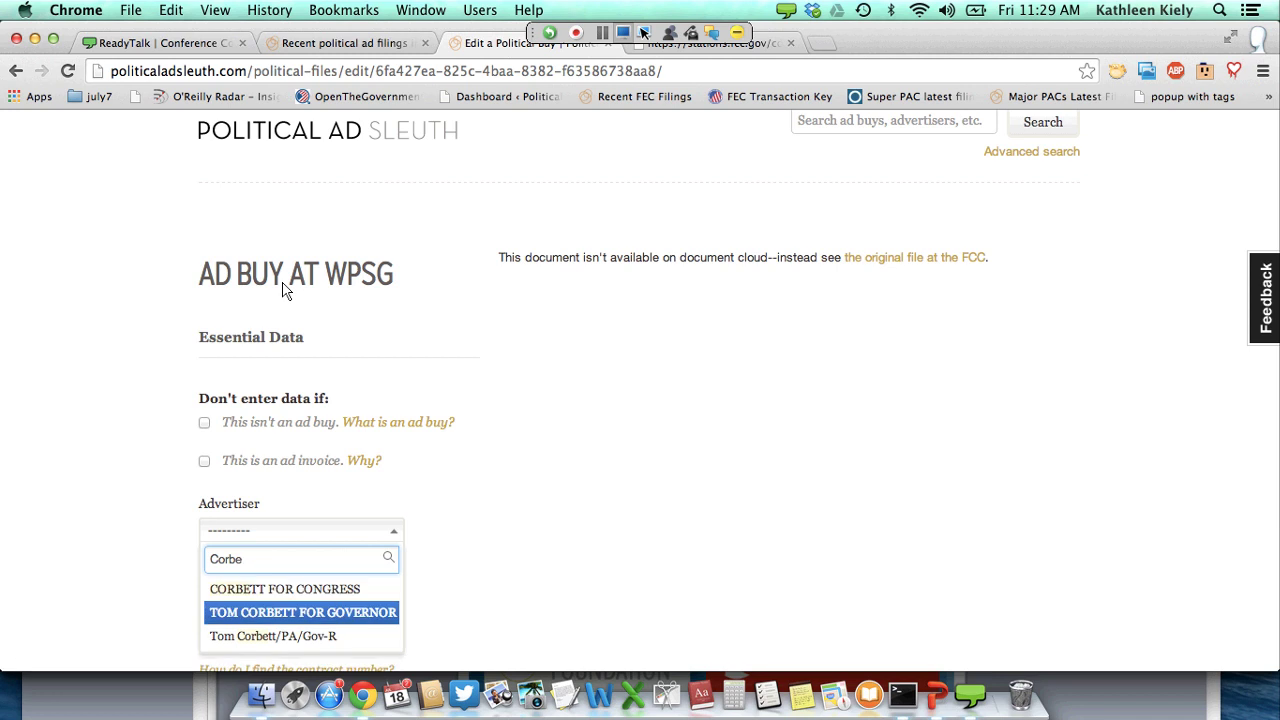
key(Return)
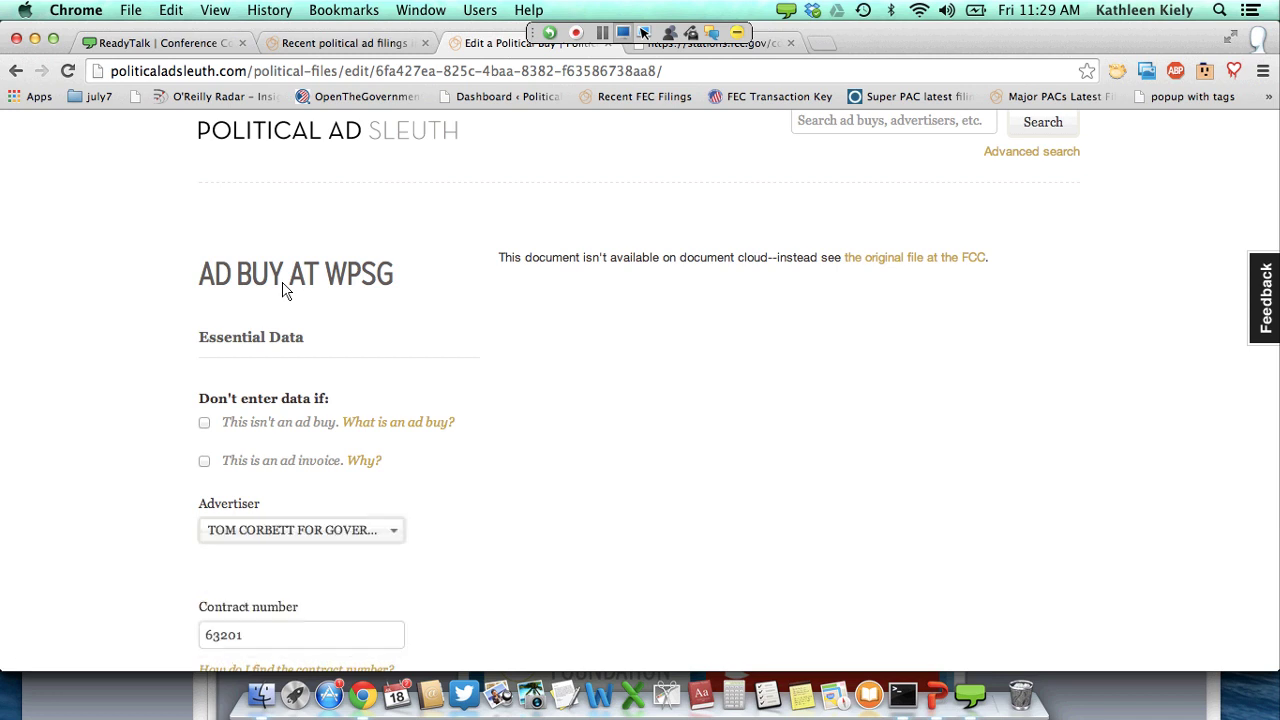
scroll(548, 554, down, 3)
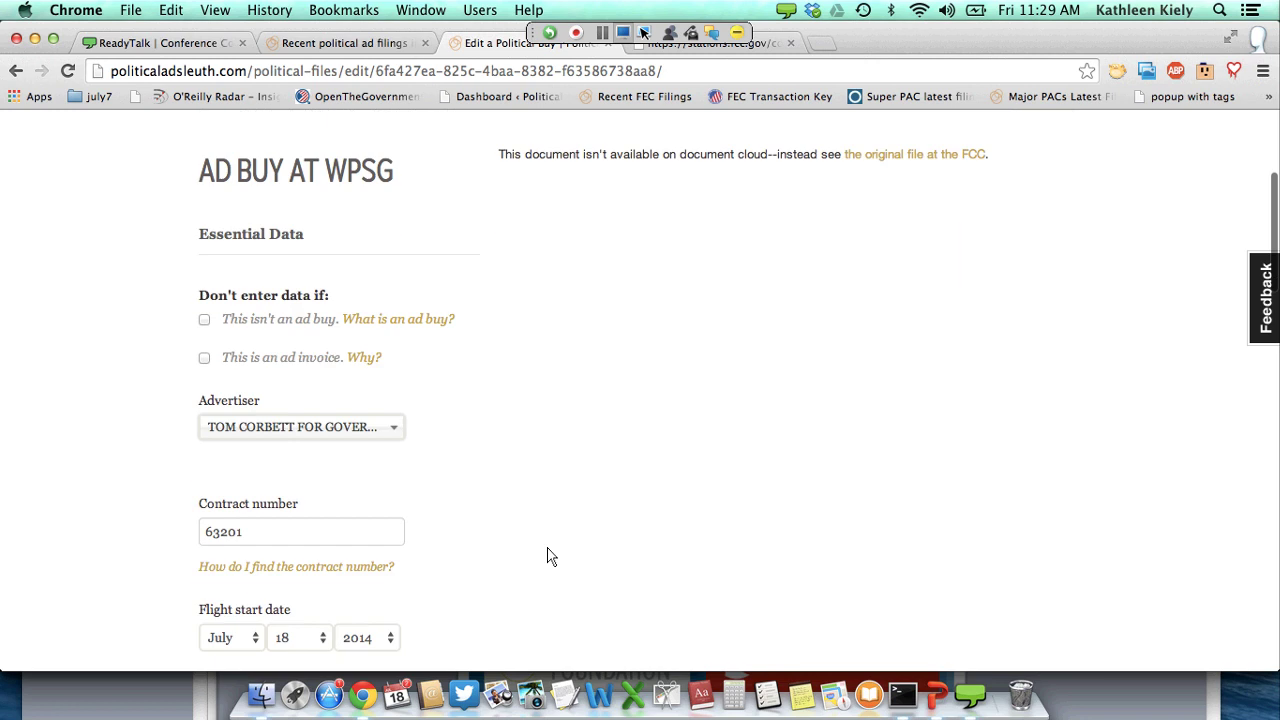
scroll(550, 558, down, 2)
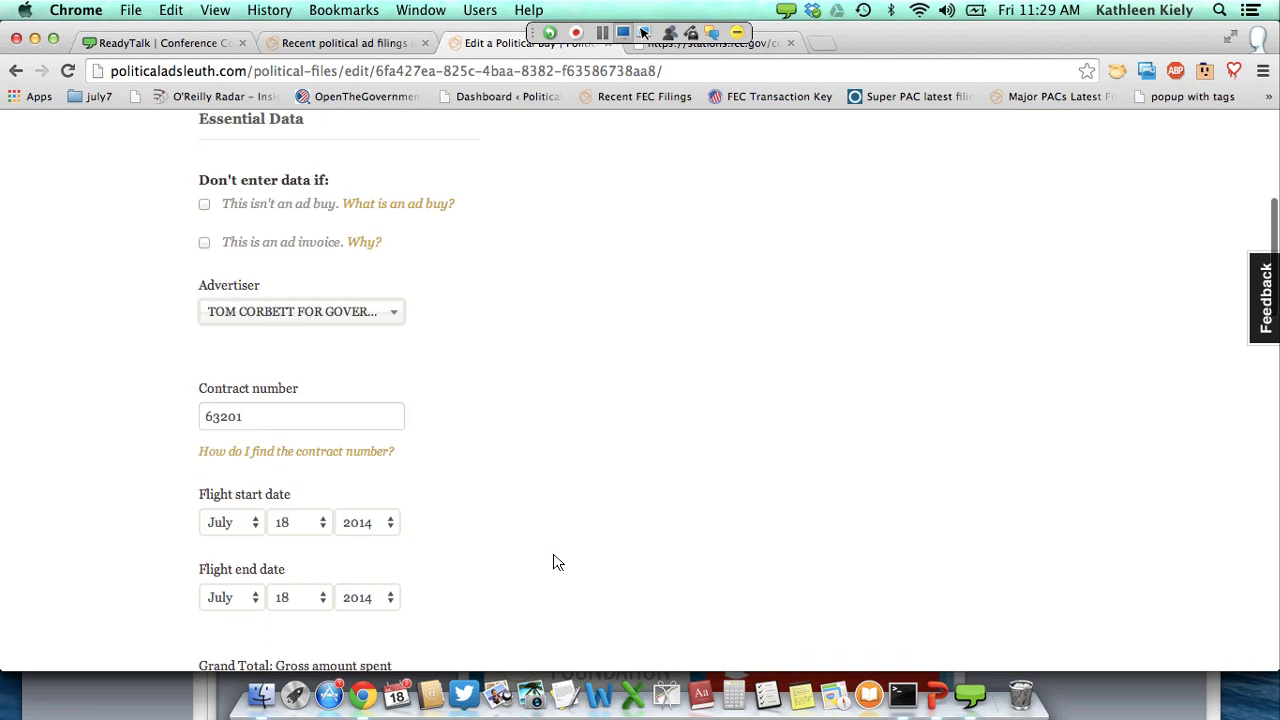
click(643, 33)
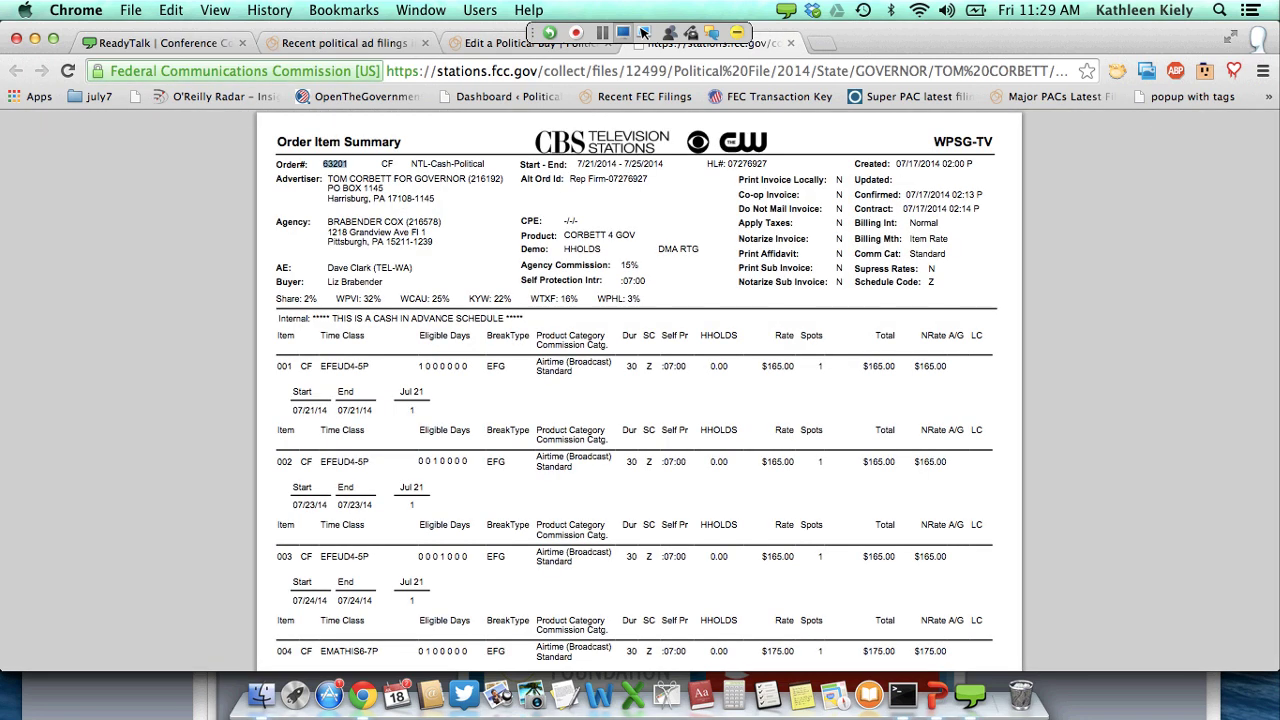
- Set the flight start day to 21 (July 21, 2014)
key(ctrl+shift+Tab)
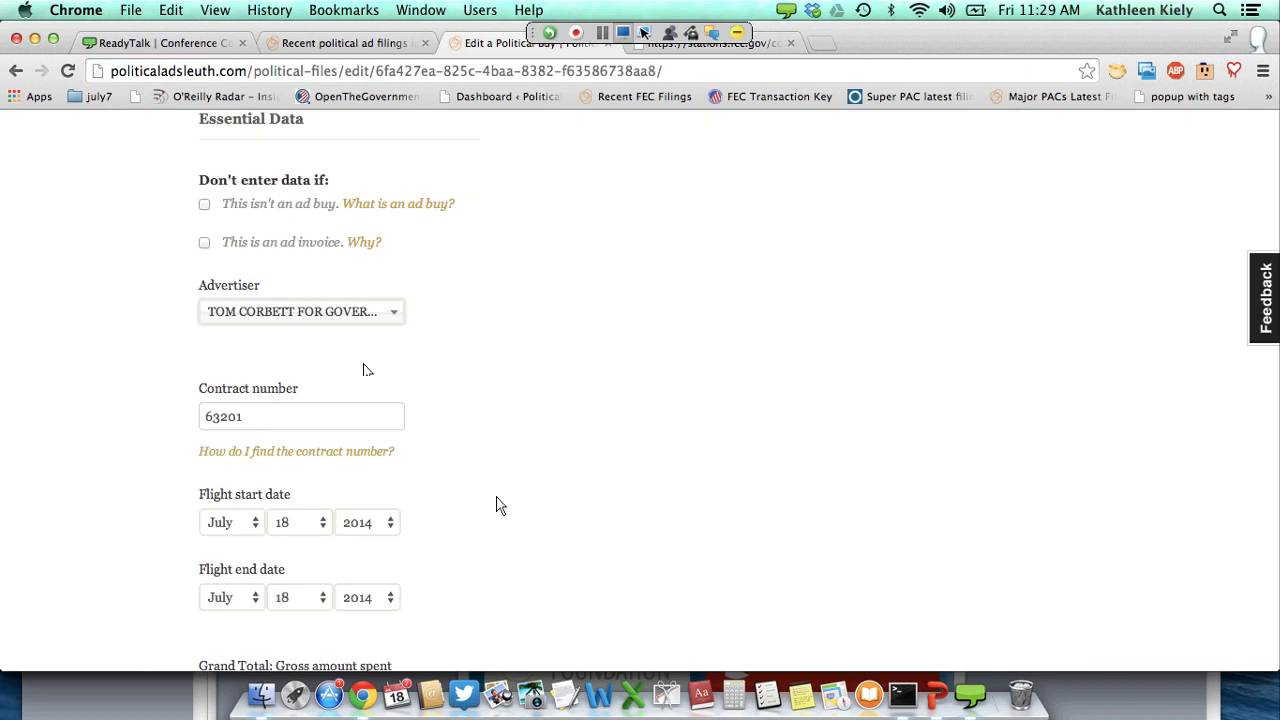
key(space)
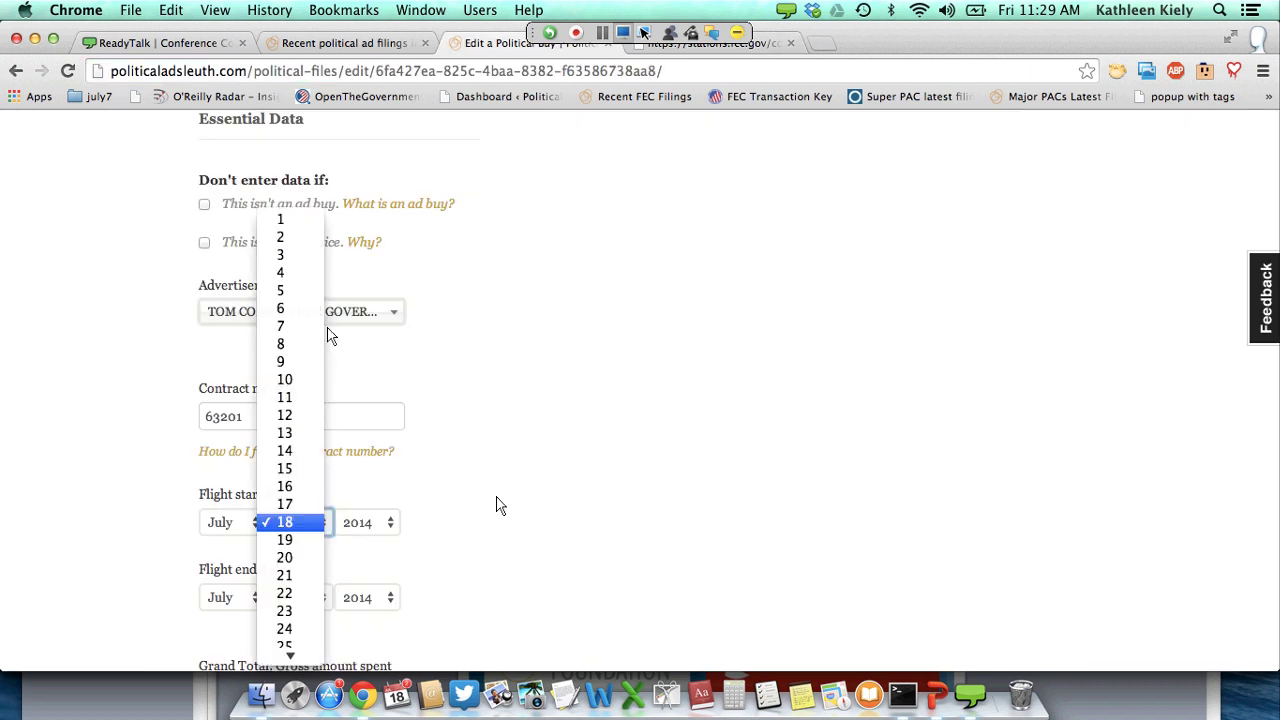
key(Escape)
key(space)
key(Down)
key(Down)
key(Down)
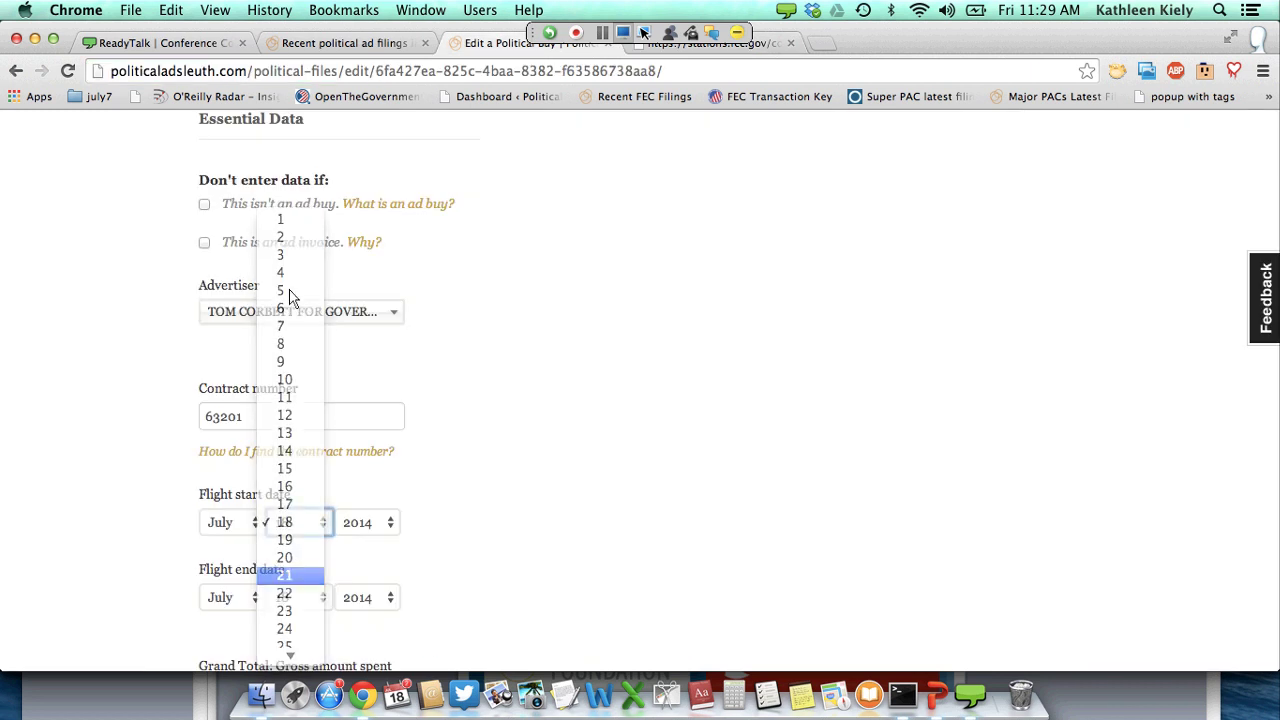
key(Return)
- Set the flight end day to 25 (July 25, 2014)
key(Tab)
key(Tab)
key(Tab)
key(space)
key(Down)
key(Down)
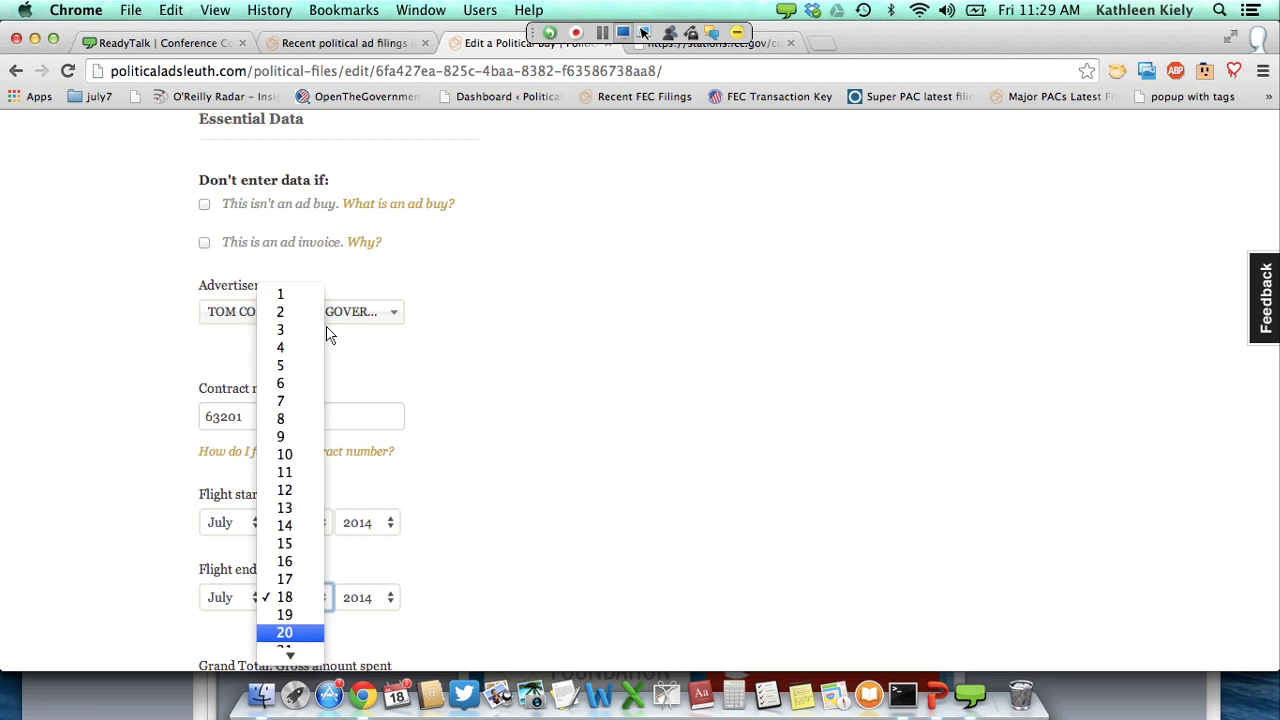
key(Down)
key(Down)
key(Down)
key(Down)
key(Down)
key(Return)
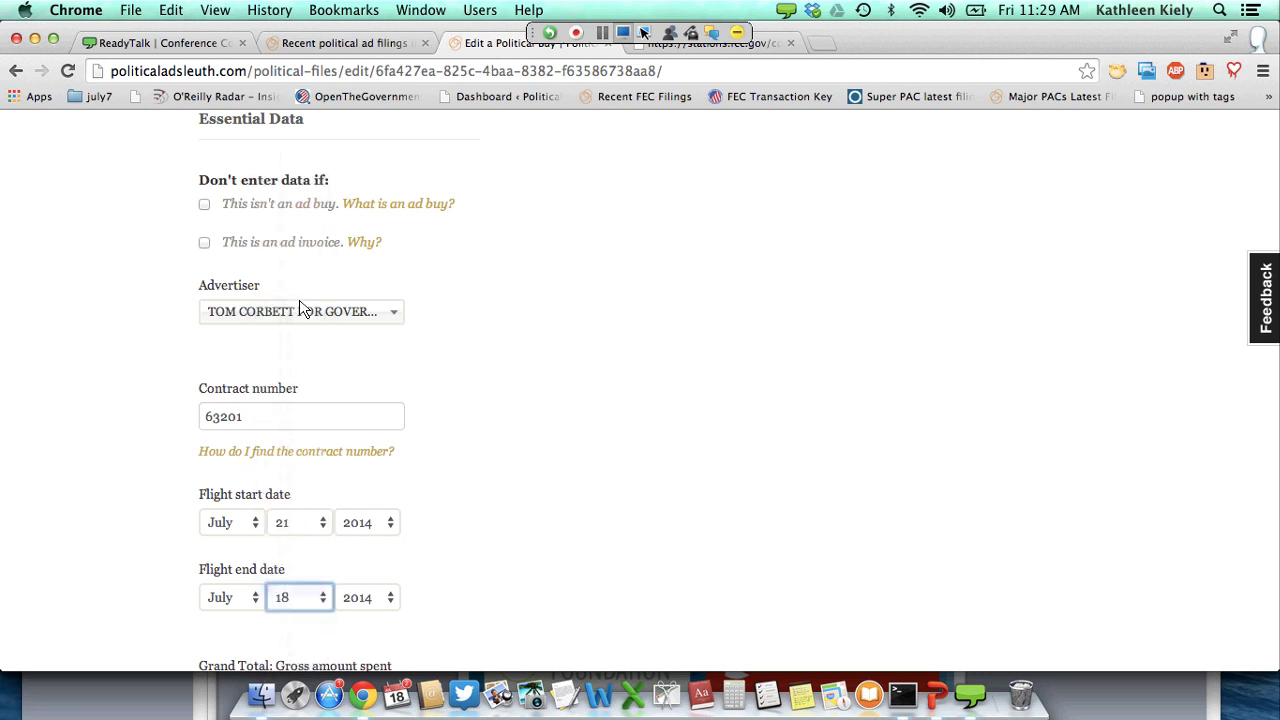
scroll(588, 594, down, 1)
scroll(588, 594, down, 3)
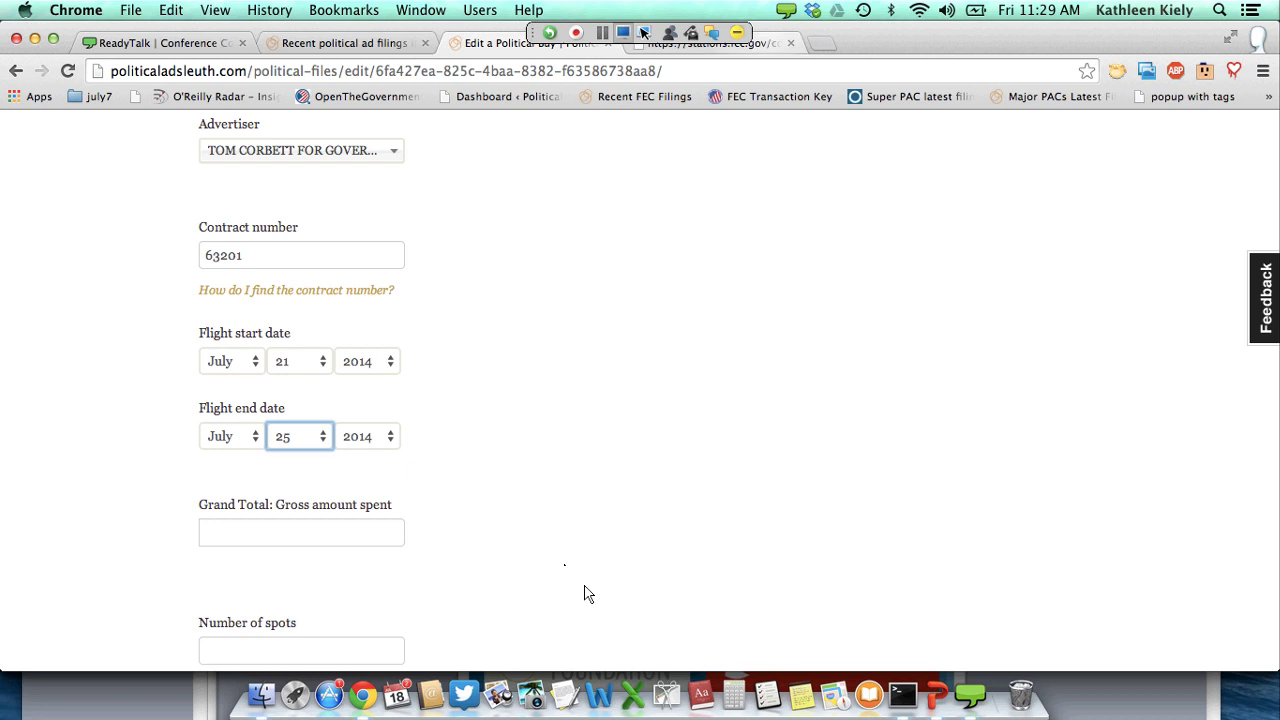
key(ctrl+Tab)
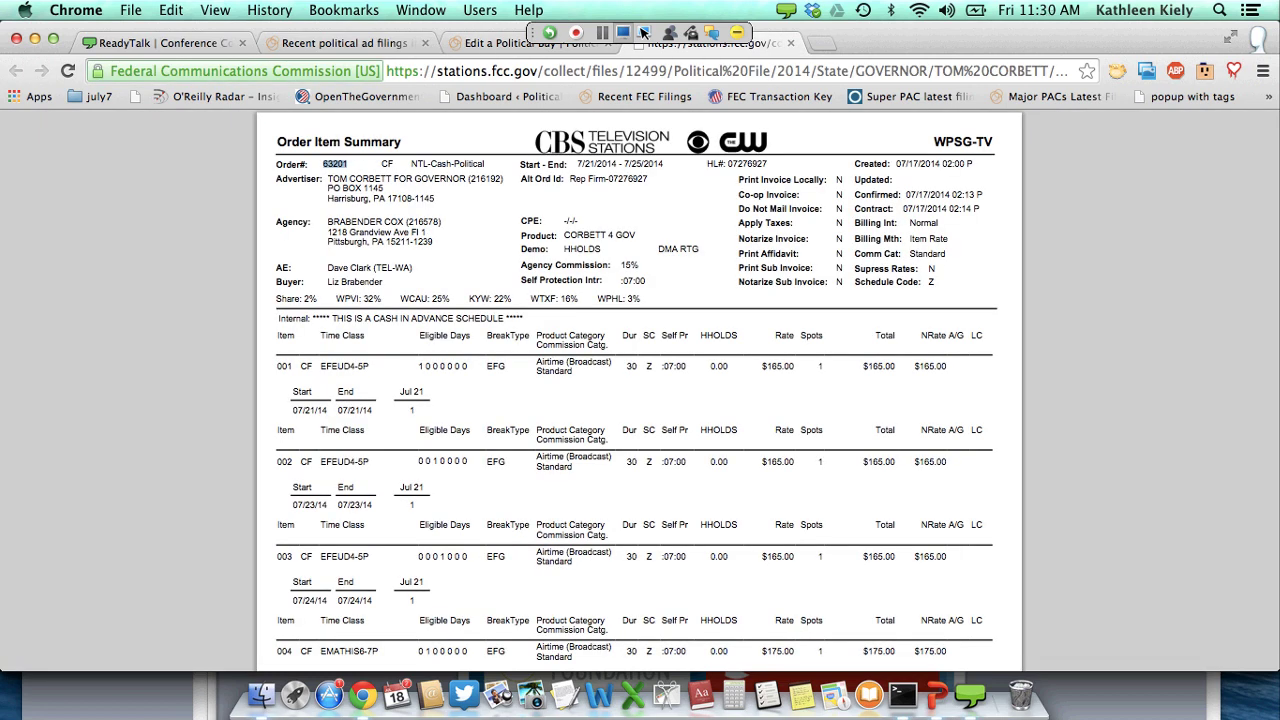
- Scroll through the WPSG order's spot lines and totals, then go back to the ad buy form
key(Down)
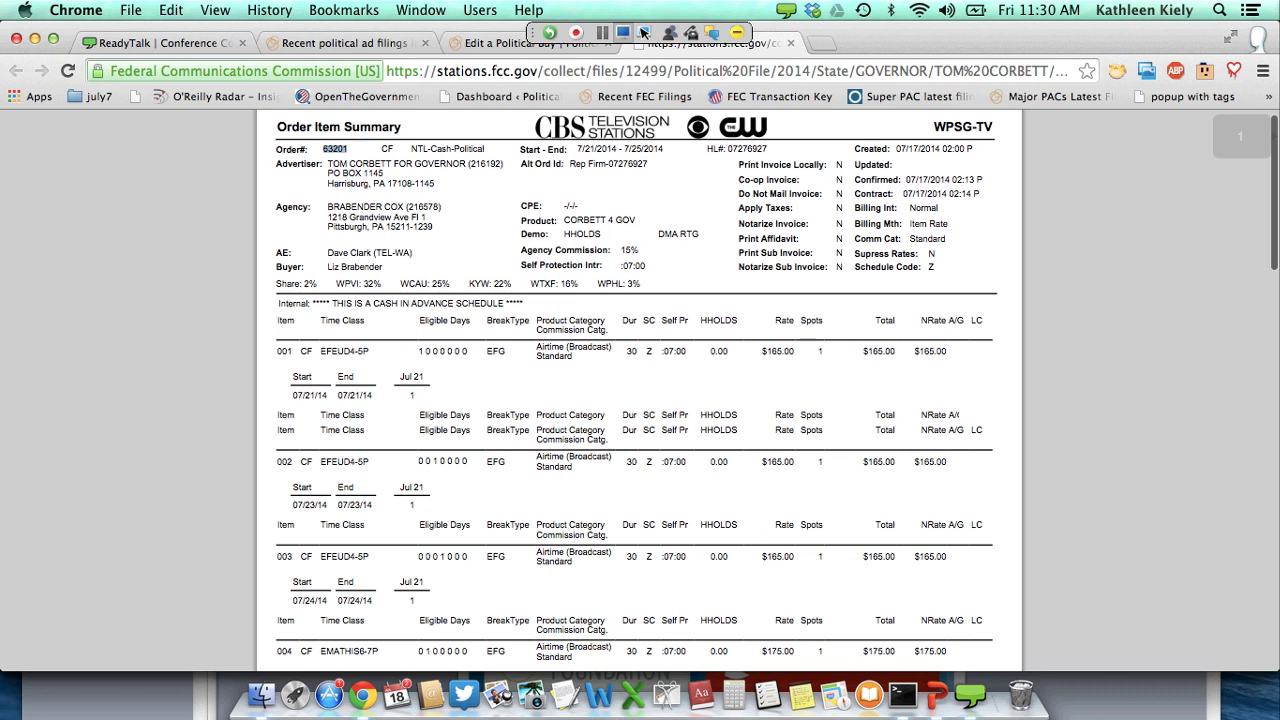
key(Down)
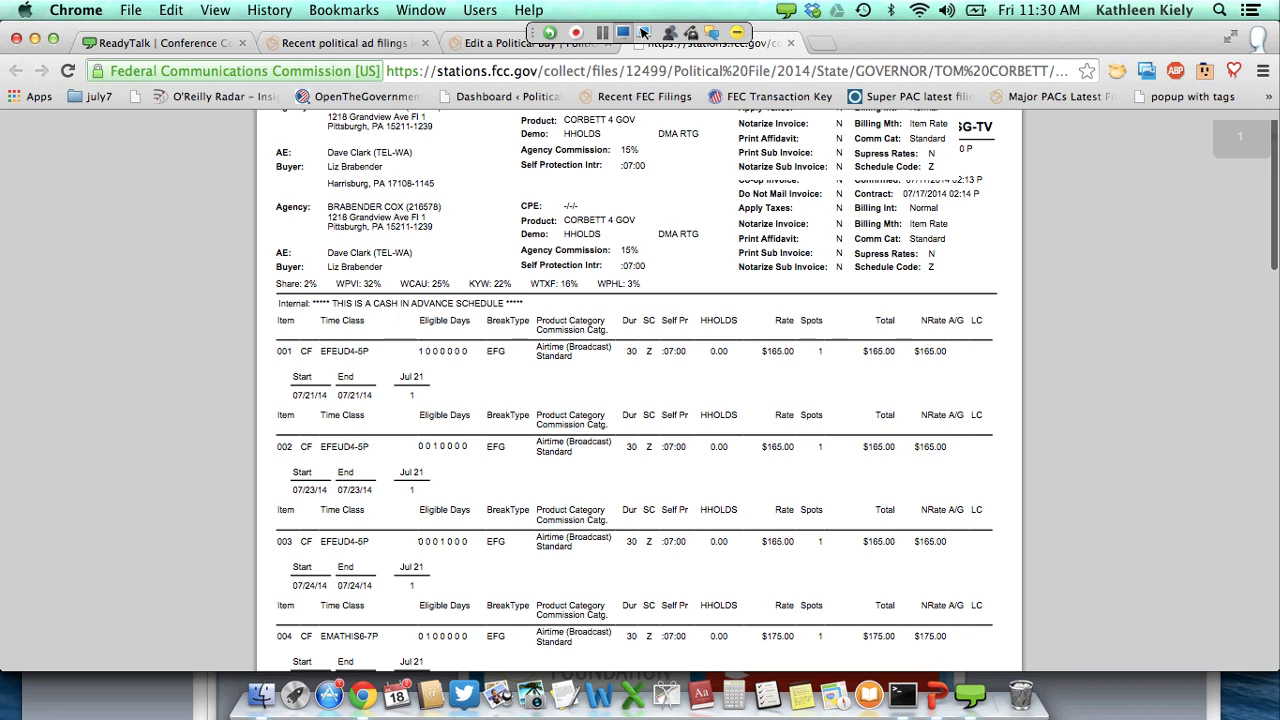
scroll(643, 33, down, 2)
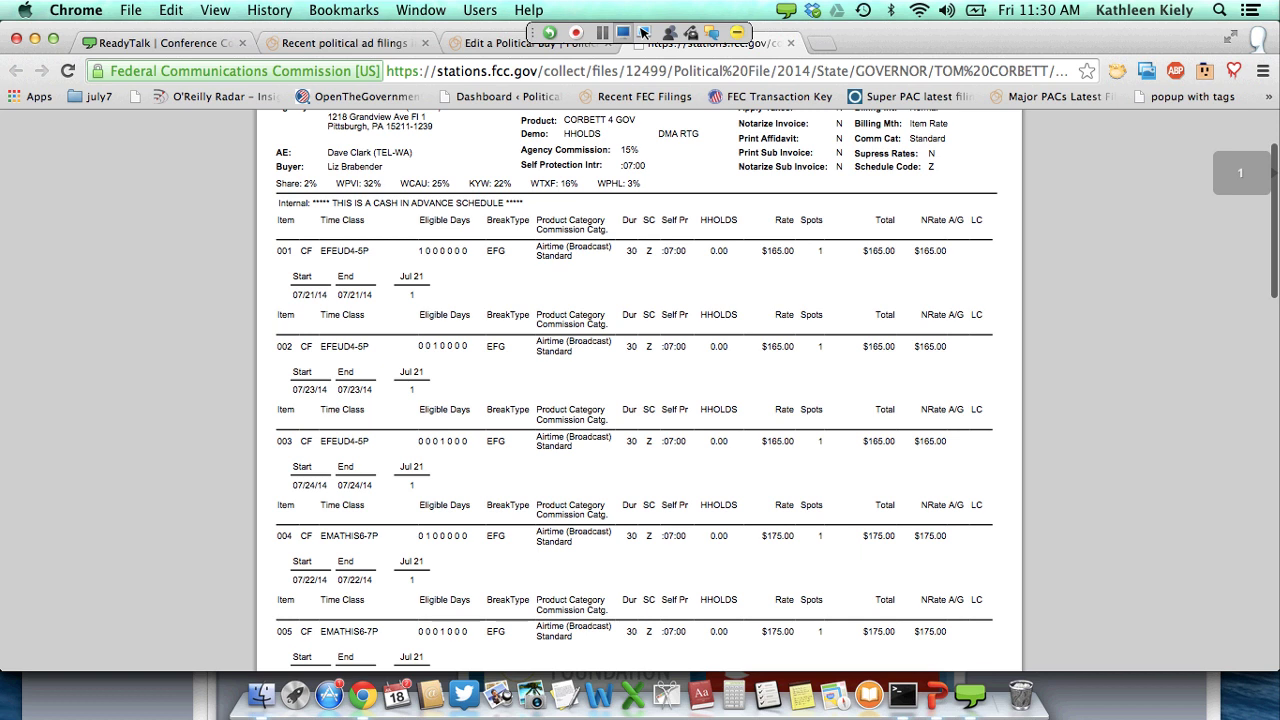
scroll(640, 400, down, 10)
key(super+alt+Left)
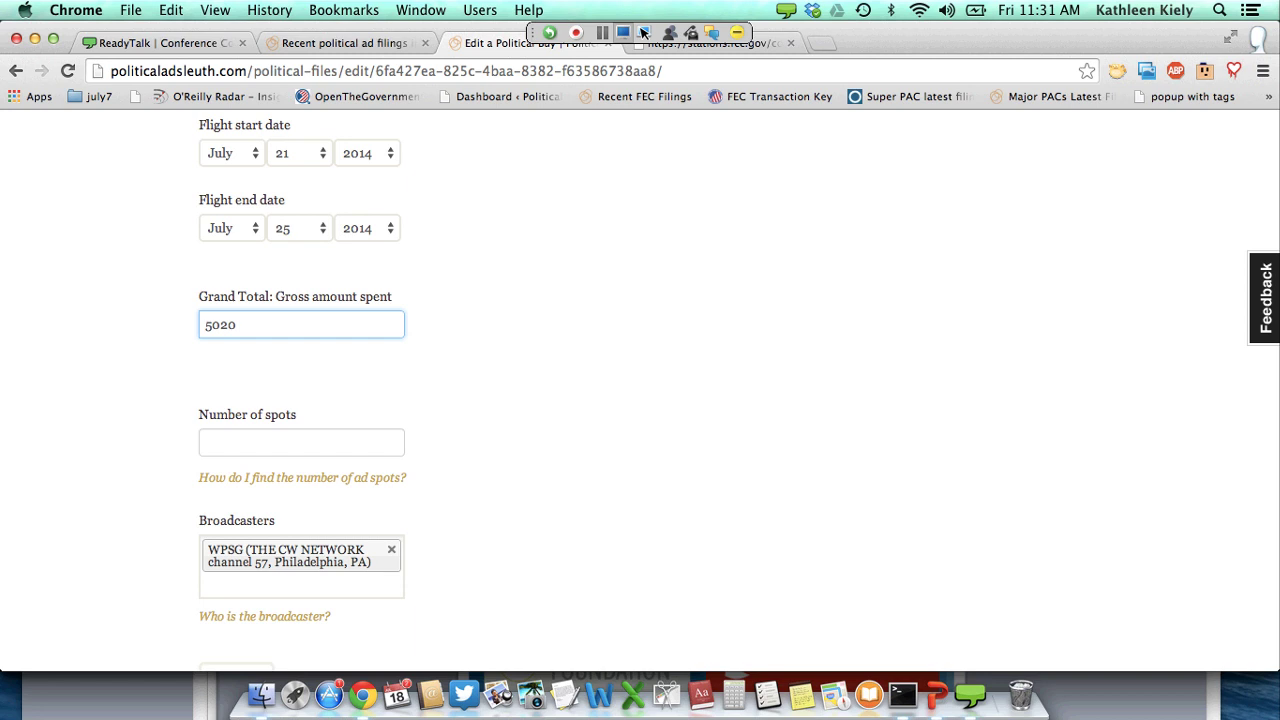
- Scroll up and down the Essential Data form to review the WPSG buy's entered details
scroll(640, 400, up, 3)
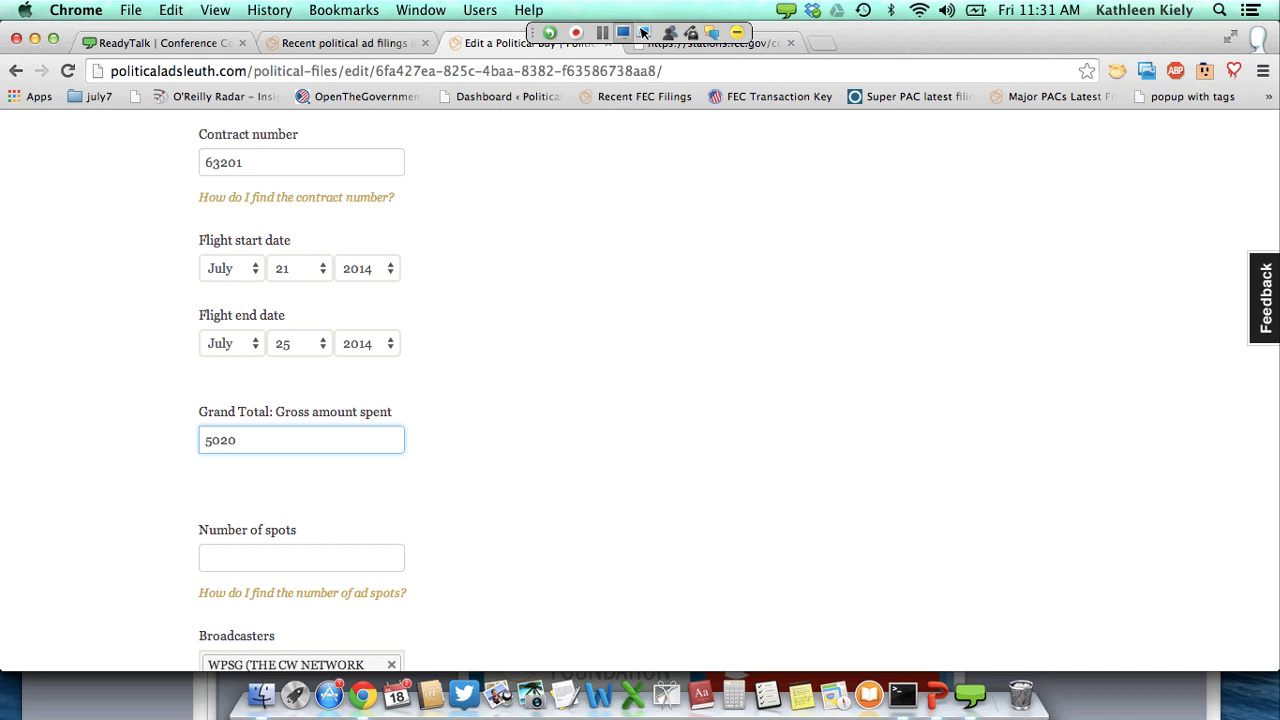
scroll(643, 33, up, 3)
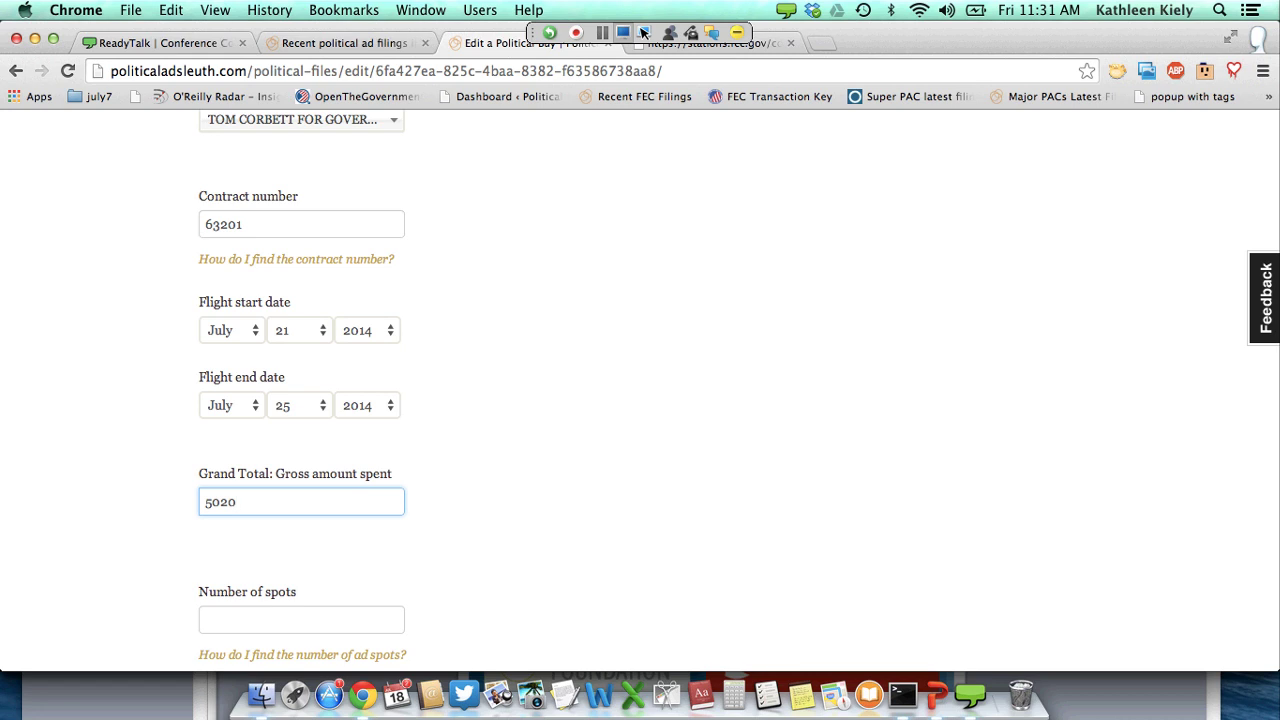
scroll(643, 33, up, 1)
scroll(643, 33, down, 2)
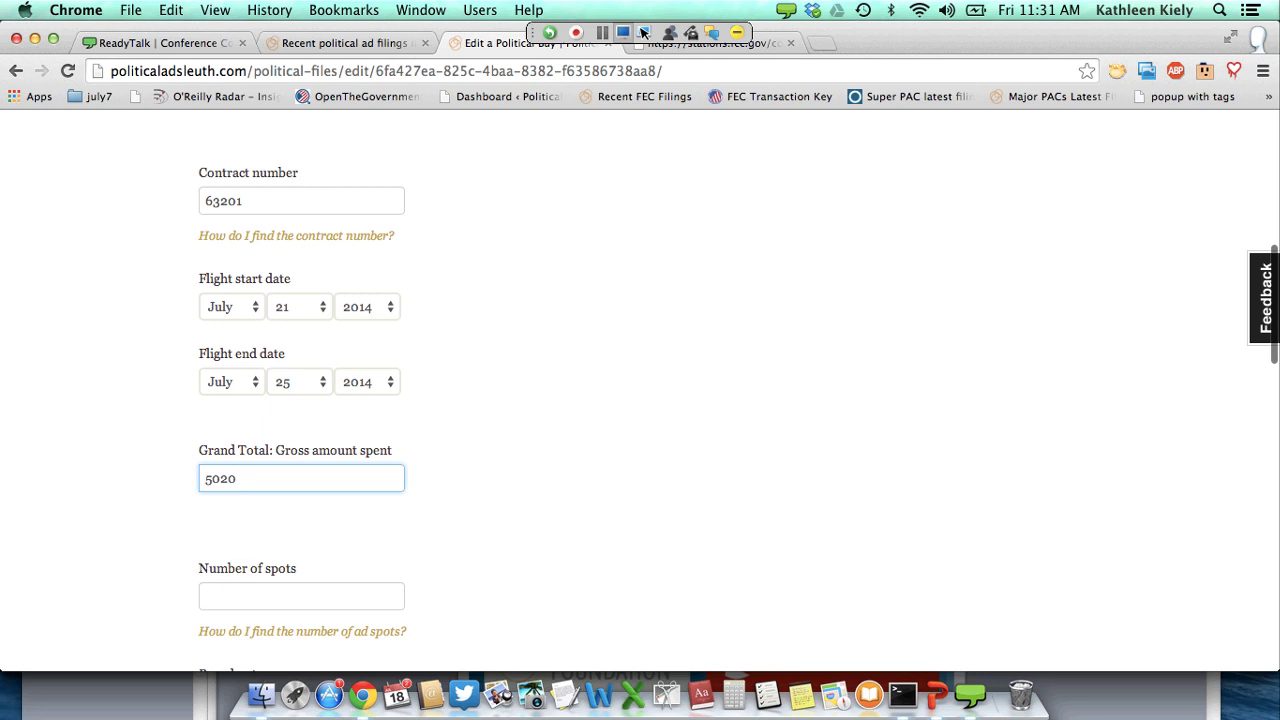
scroll(643, 33, down, 1)
scroll(643, 33, down, 2)
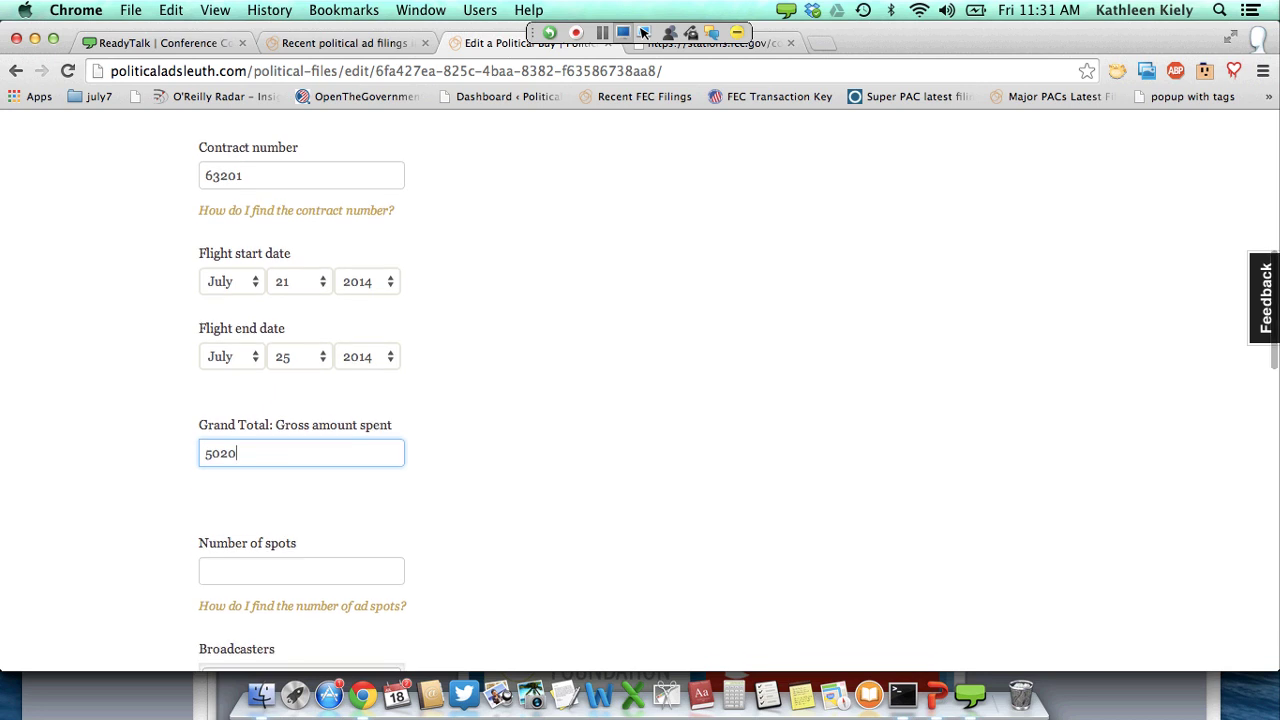
scroll(643, 33, down, 2)
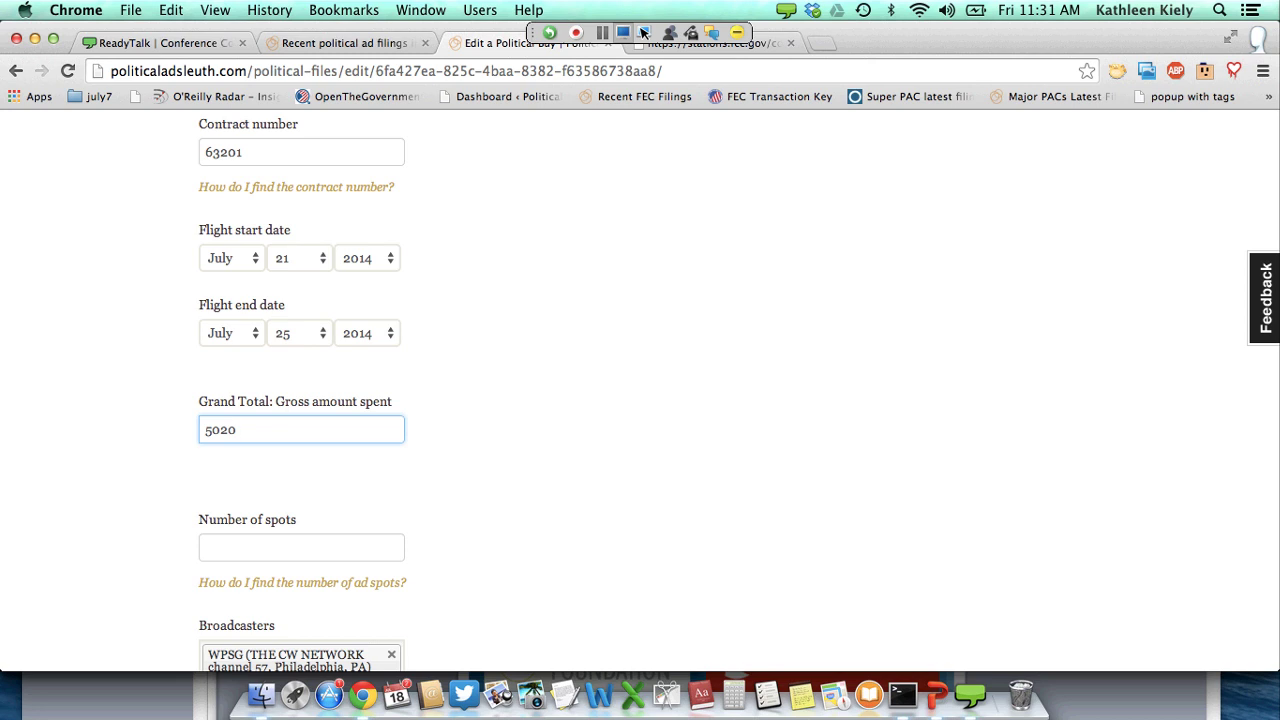
scroll(643, 33, up, 4)
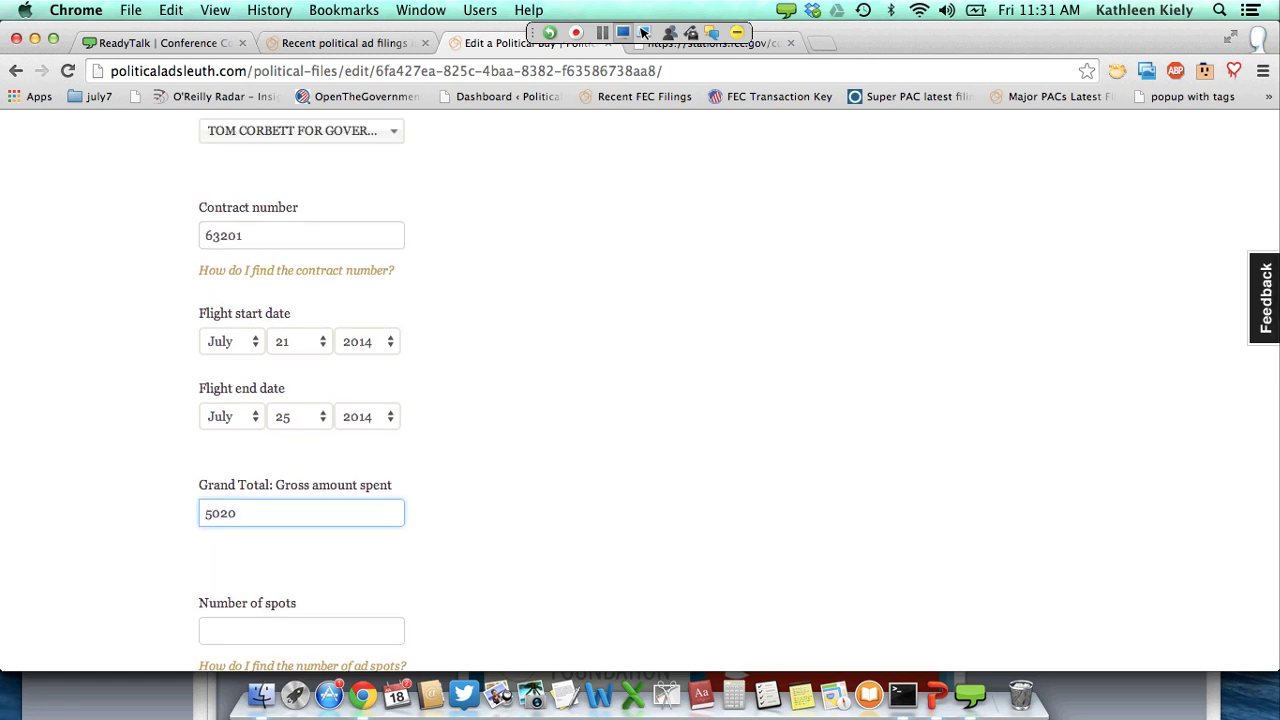
scroll(643, 33, up, 1)
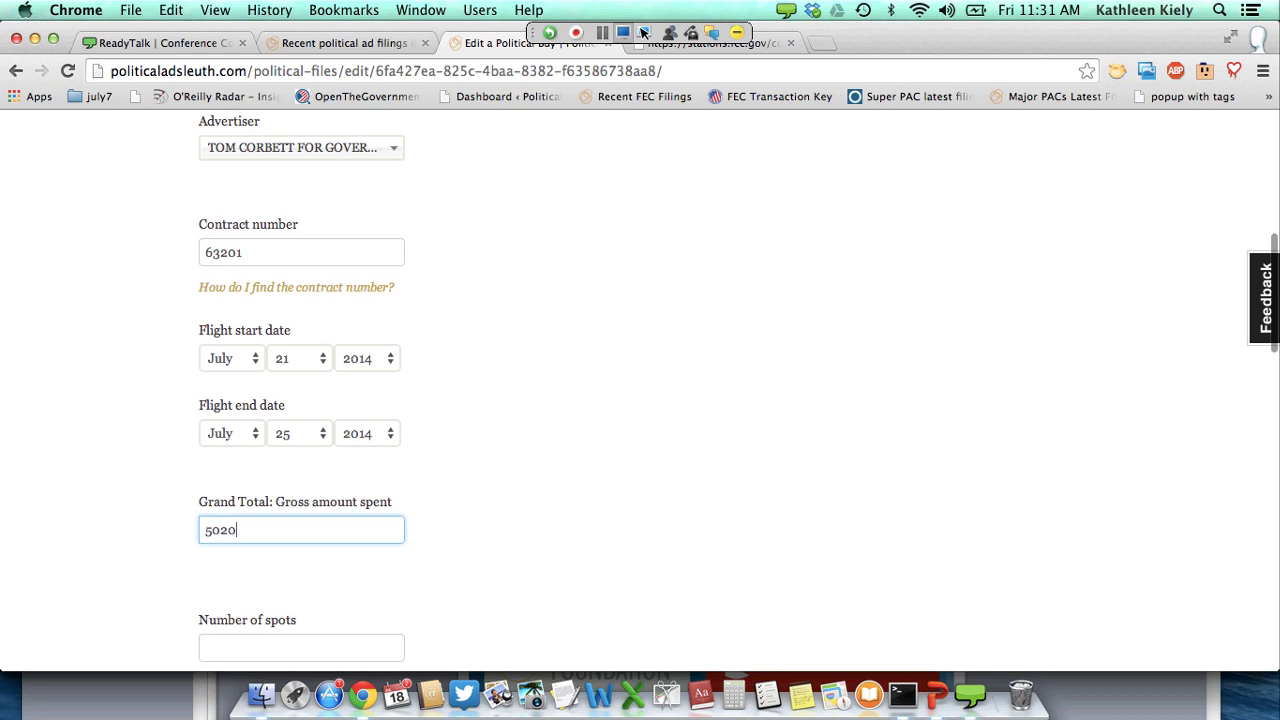
scroll(643, 33, up, 2)
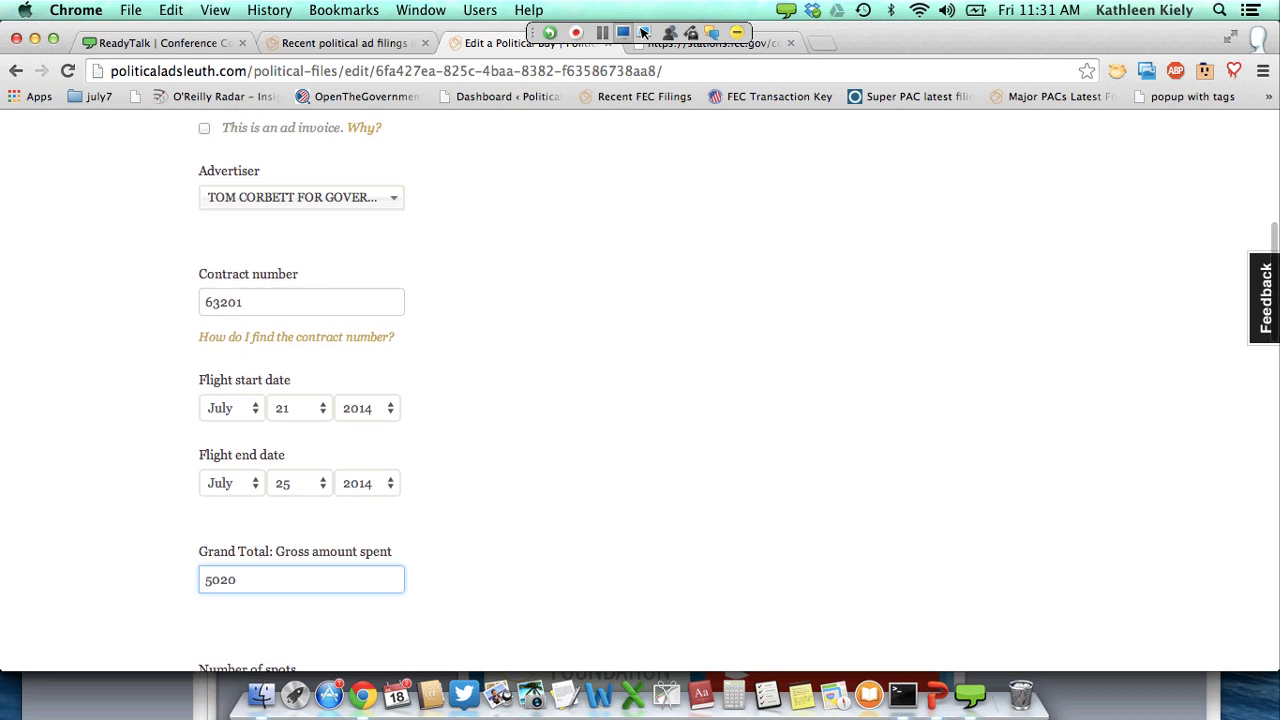
scroll(643, 33, up, 3)
scroll(643, 33, up, 1)
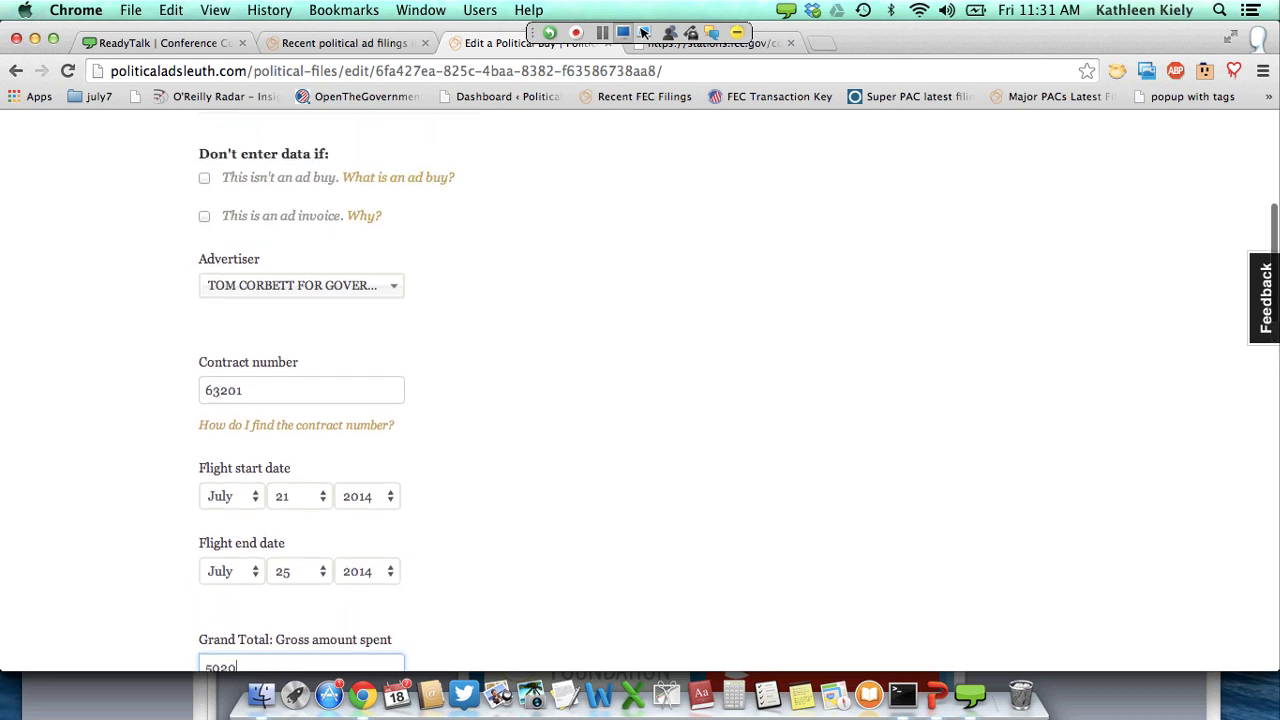
scroll(643, 33, up, 2)
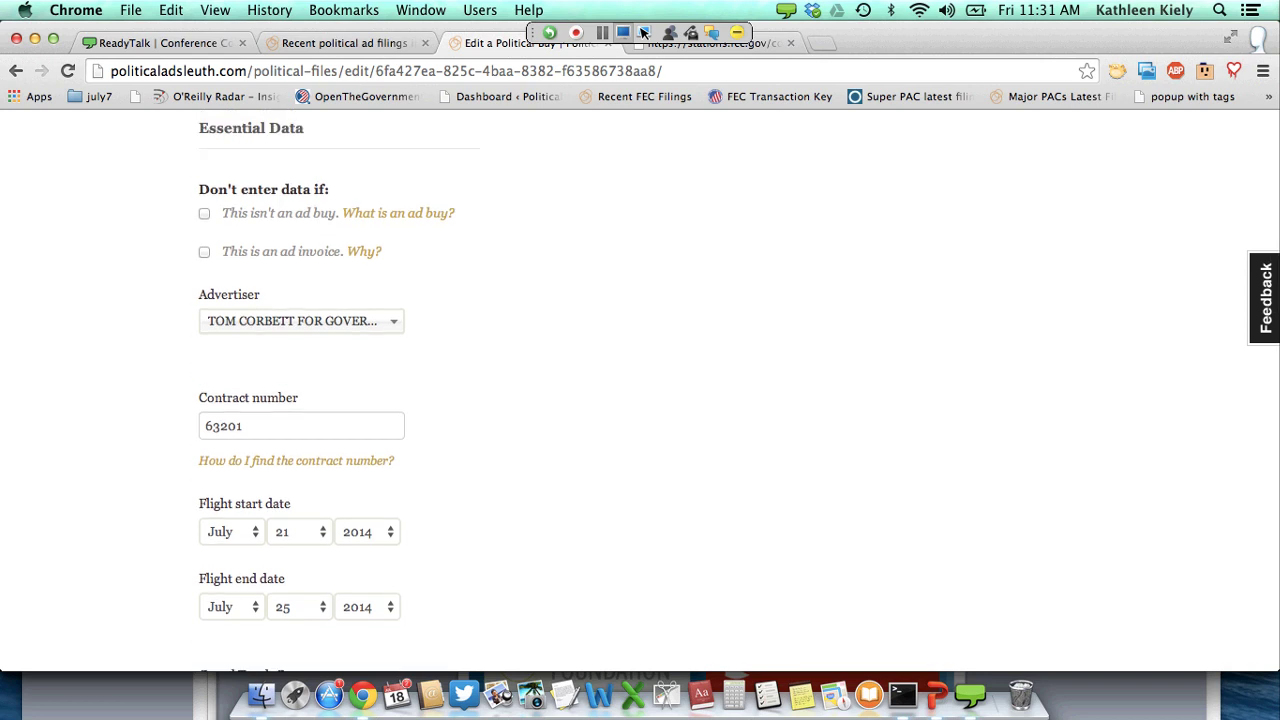
scroll(643, 33, up, 1)
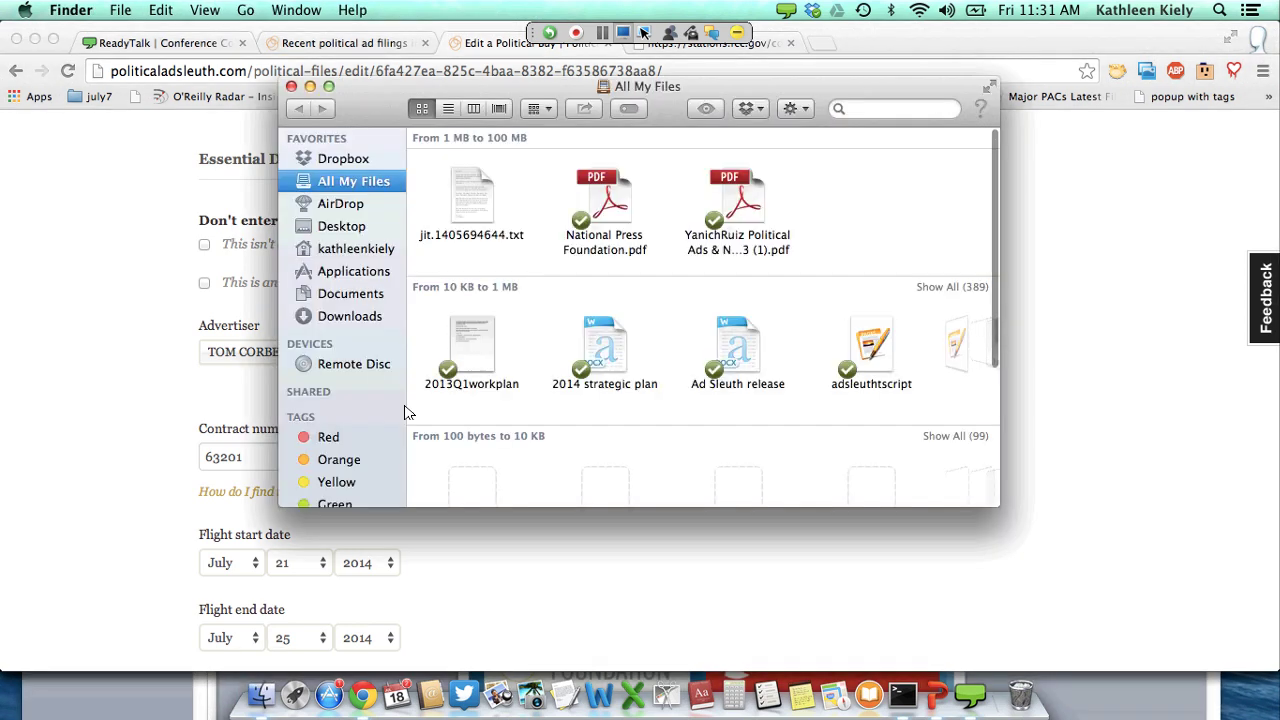
- Close the stray Finder All My Files window
click(291, 86)
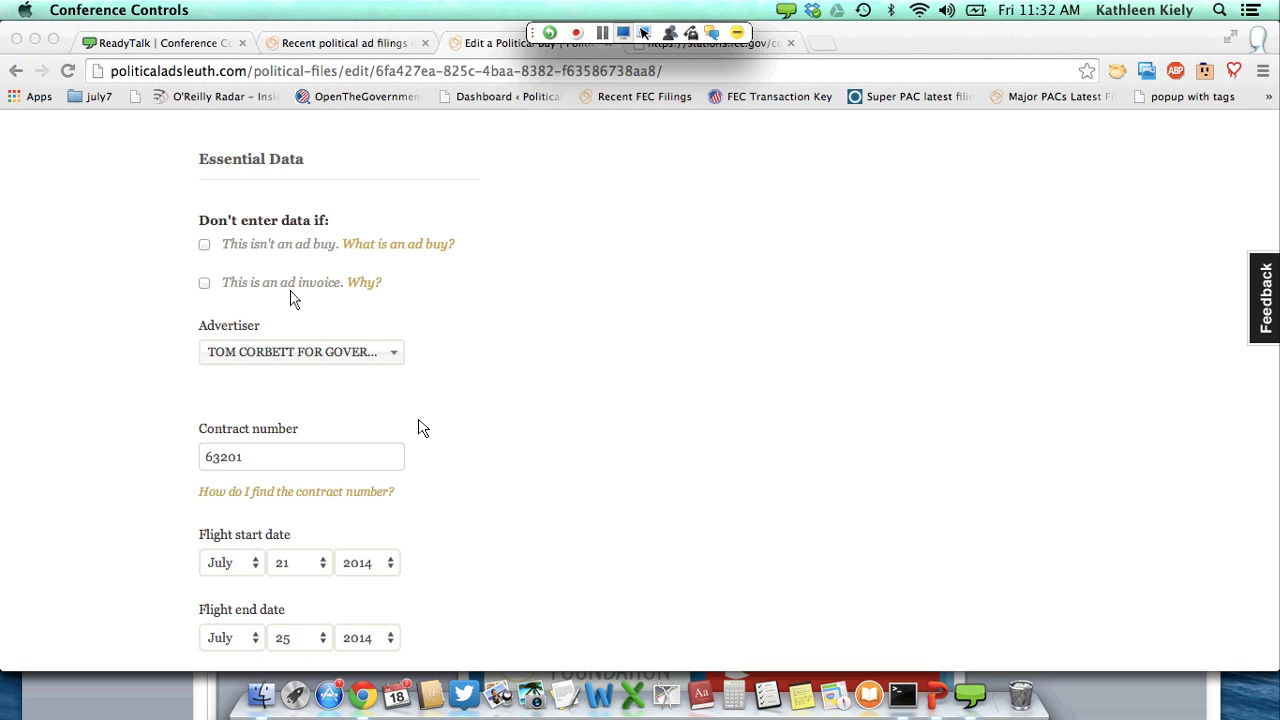
click(24, 10)
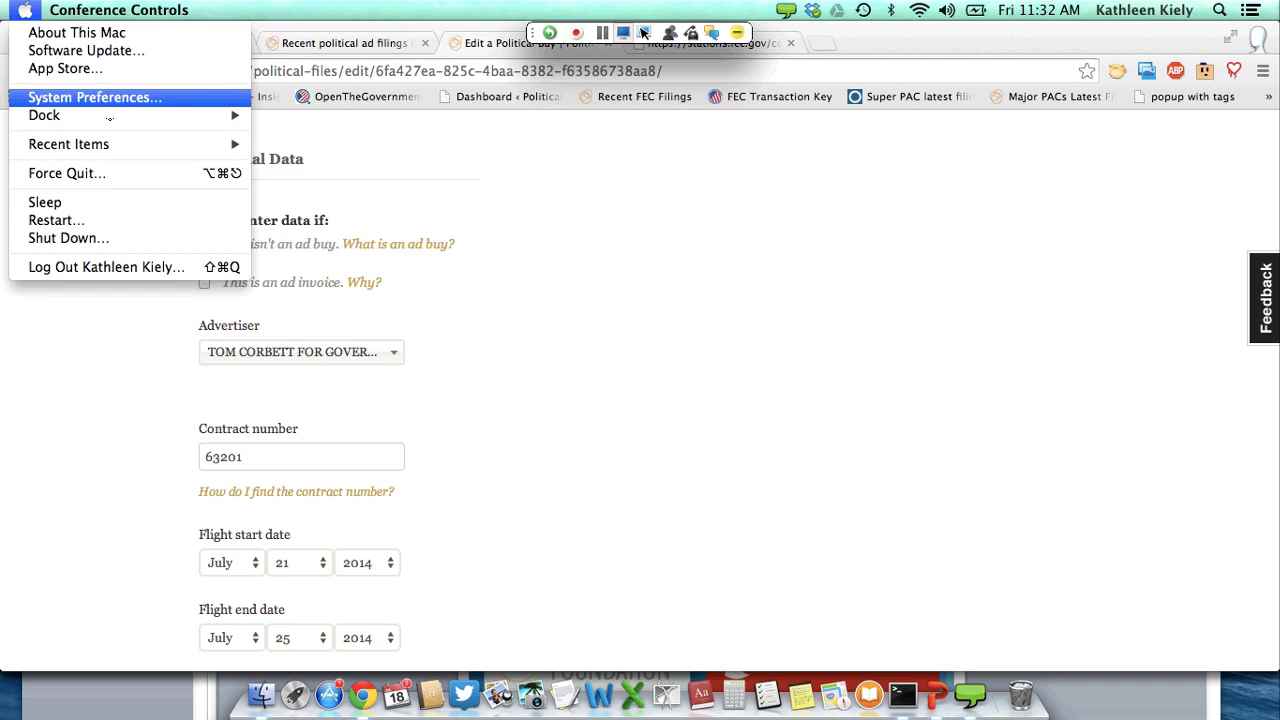
click(95, 97)
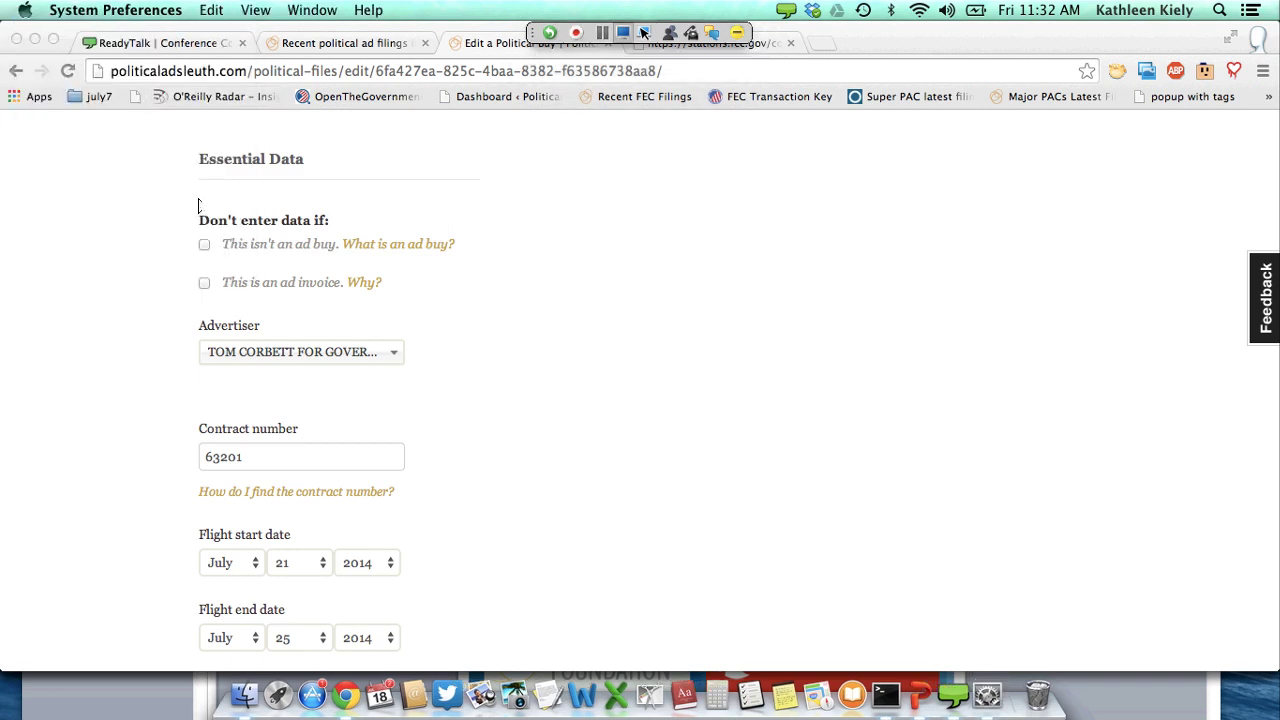
click(198, 205)
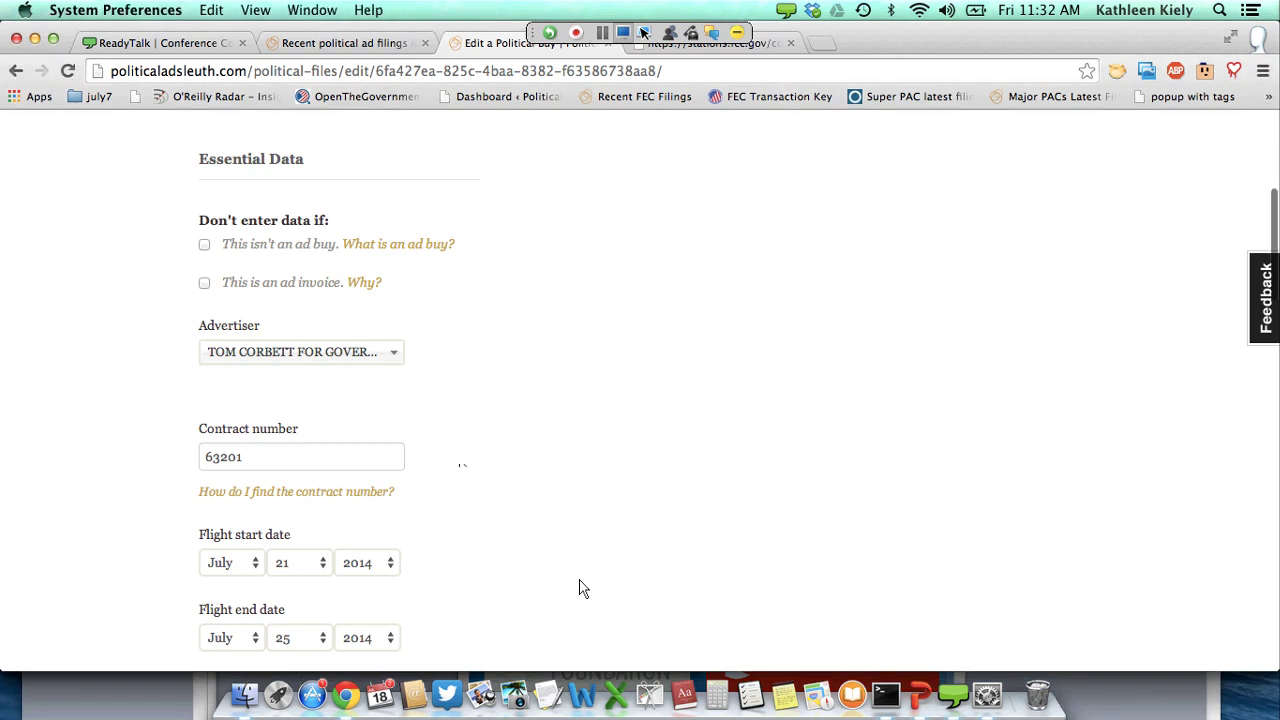
scroll(610, 615, up, 1)
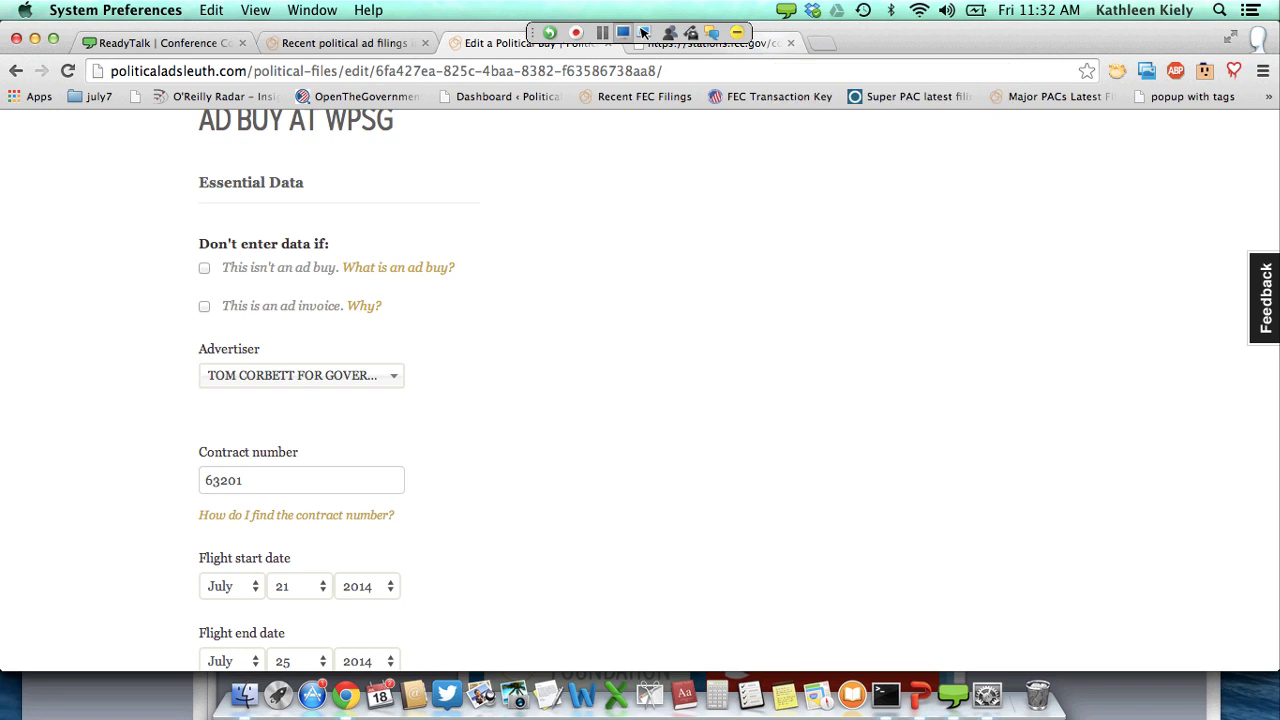
click(643, 33)
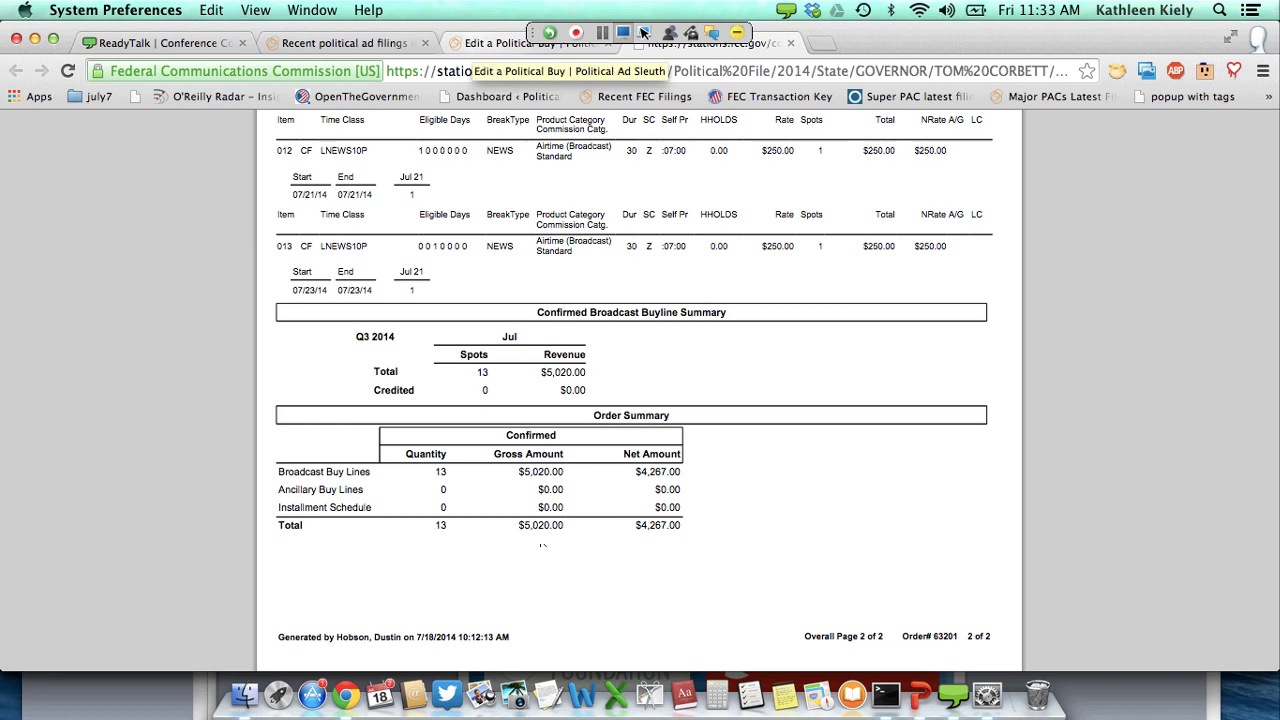
key(super+alt+Left)
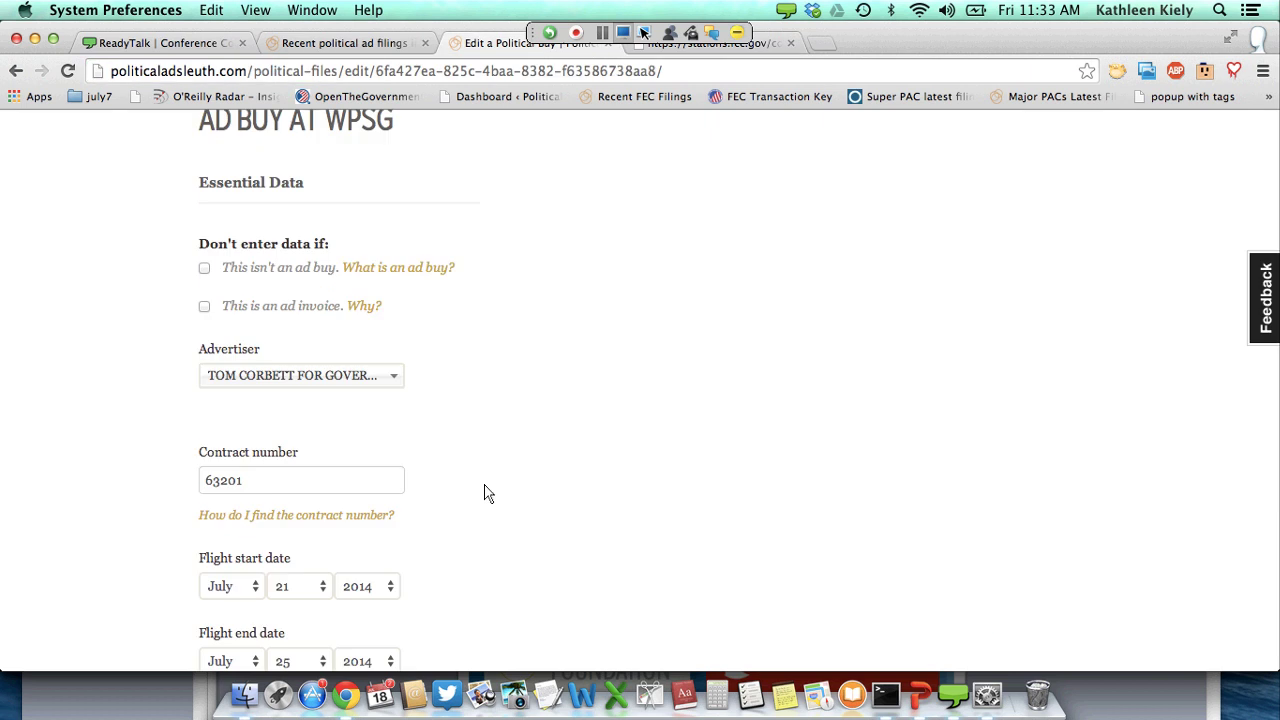
scroll(520, 528, down, 3)
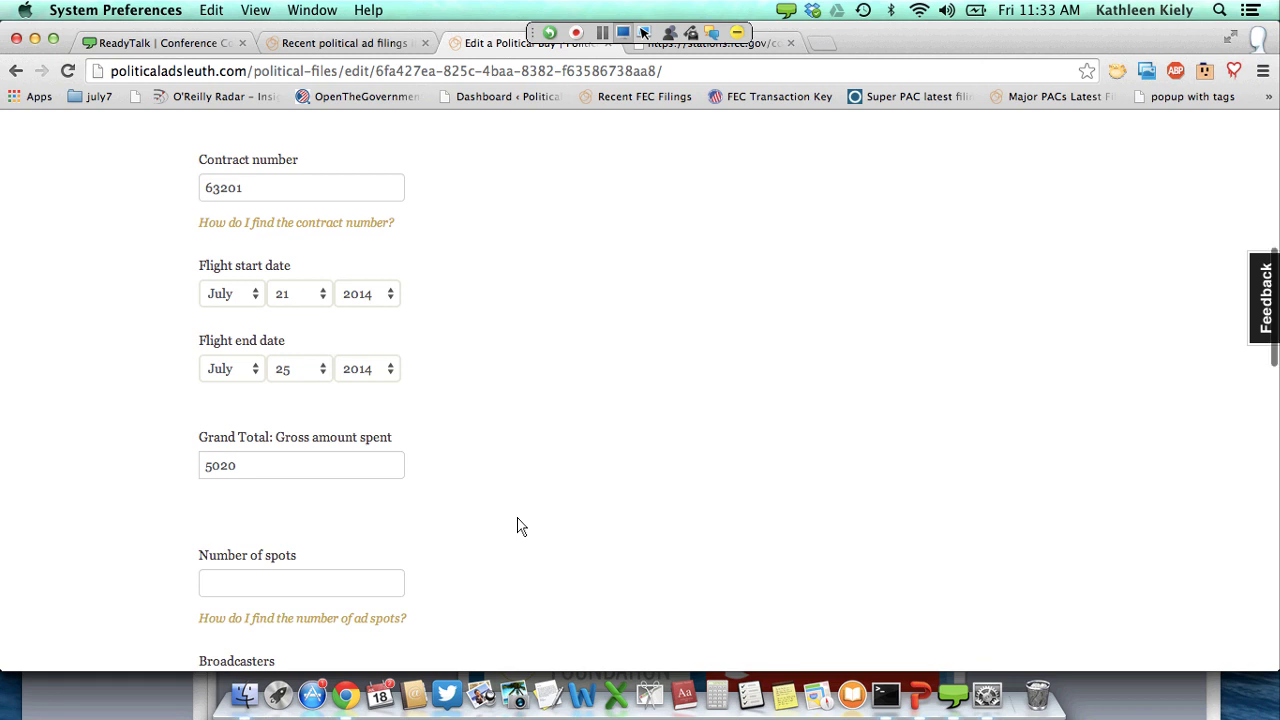
- Enter 13 as the number of spots and verify it against the contract's order summary
scroll(517, 523, down, 1)
key(Tab)
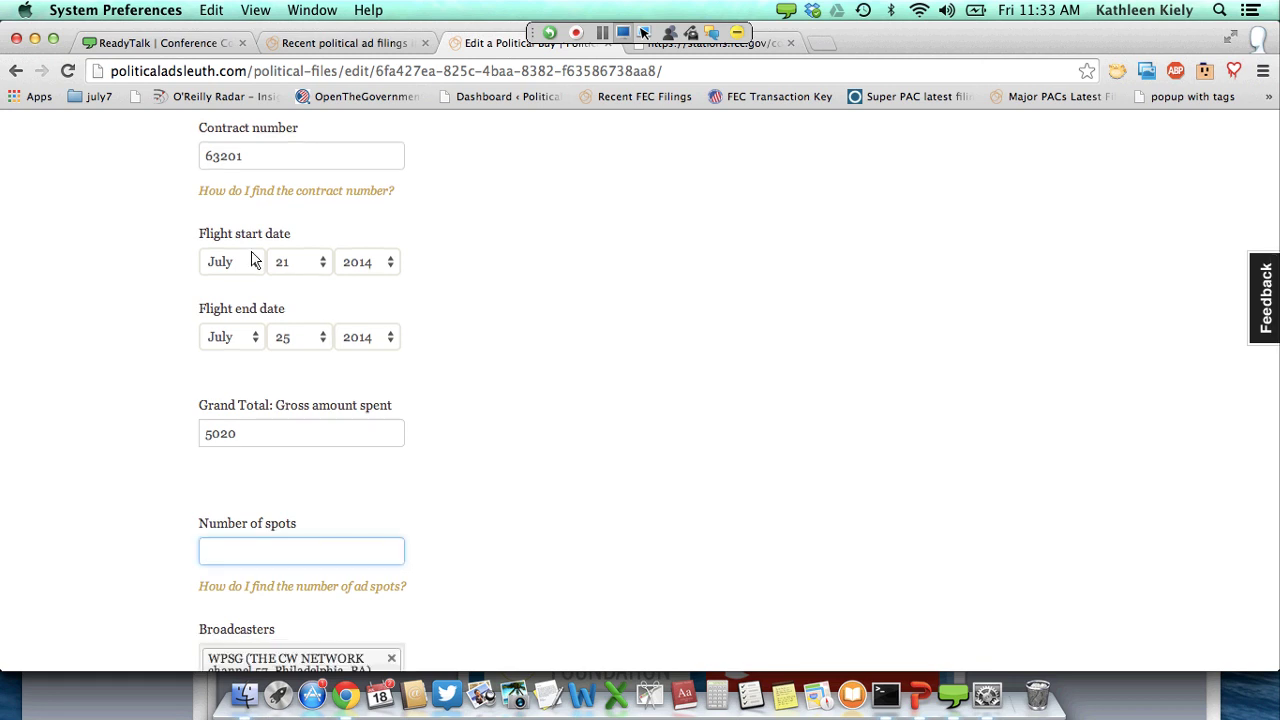
text(13)
scroll(622, 630, down, 2)
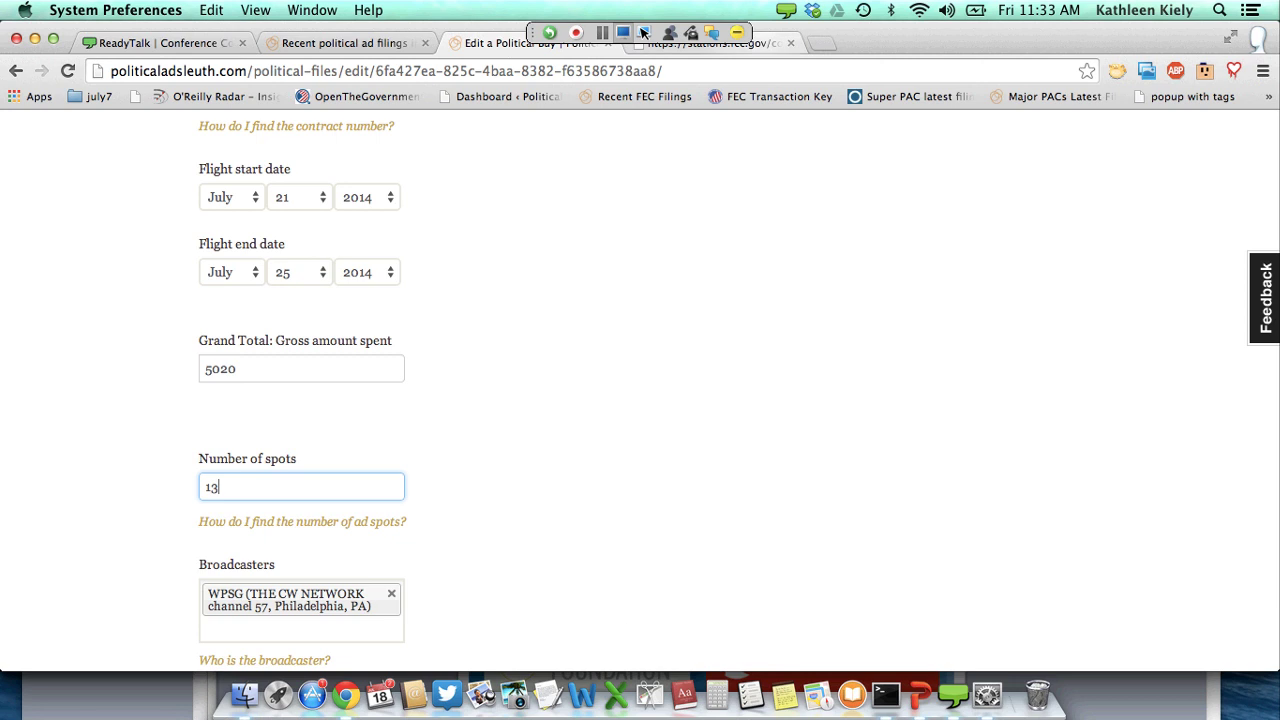
click(650, 43)
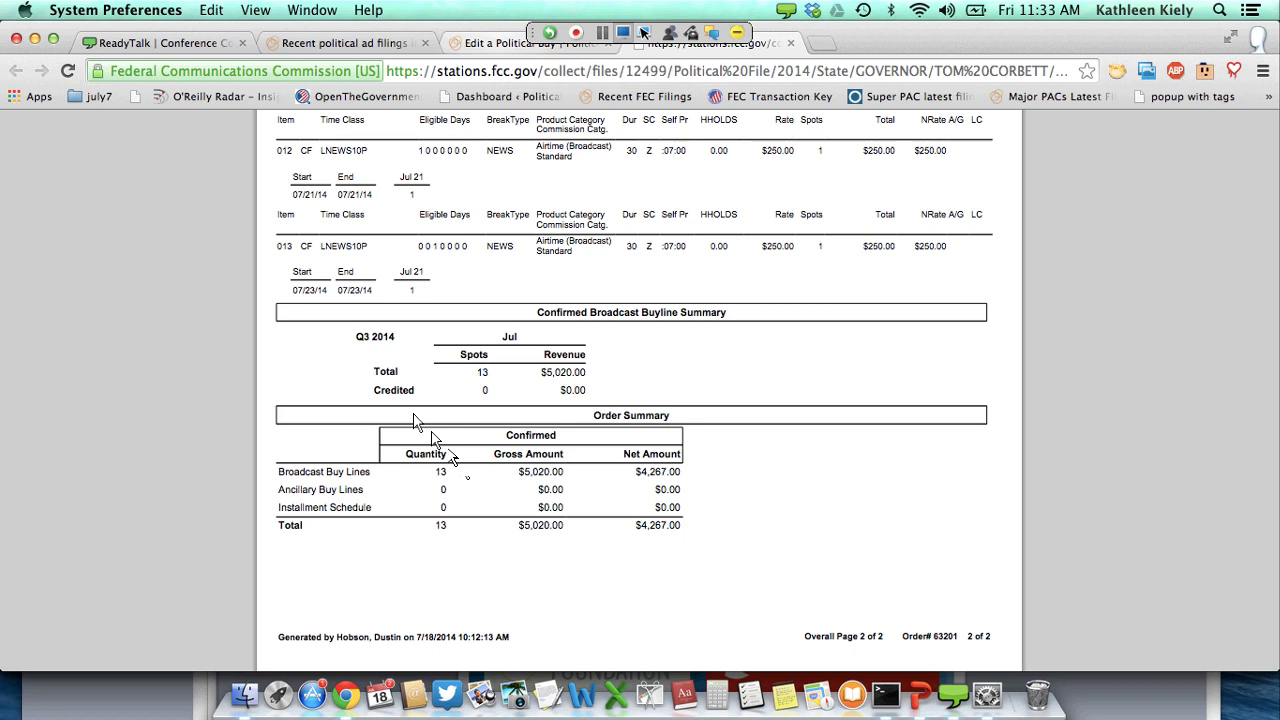
key(ctrl+shift+Tab)
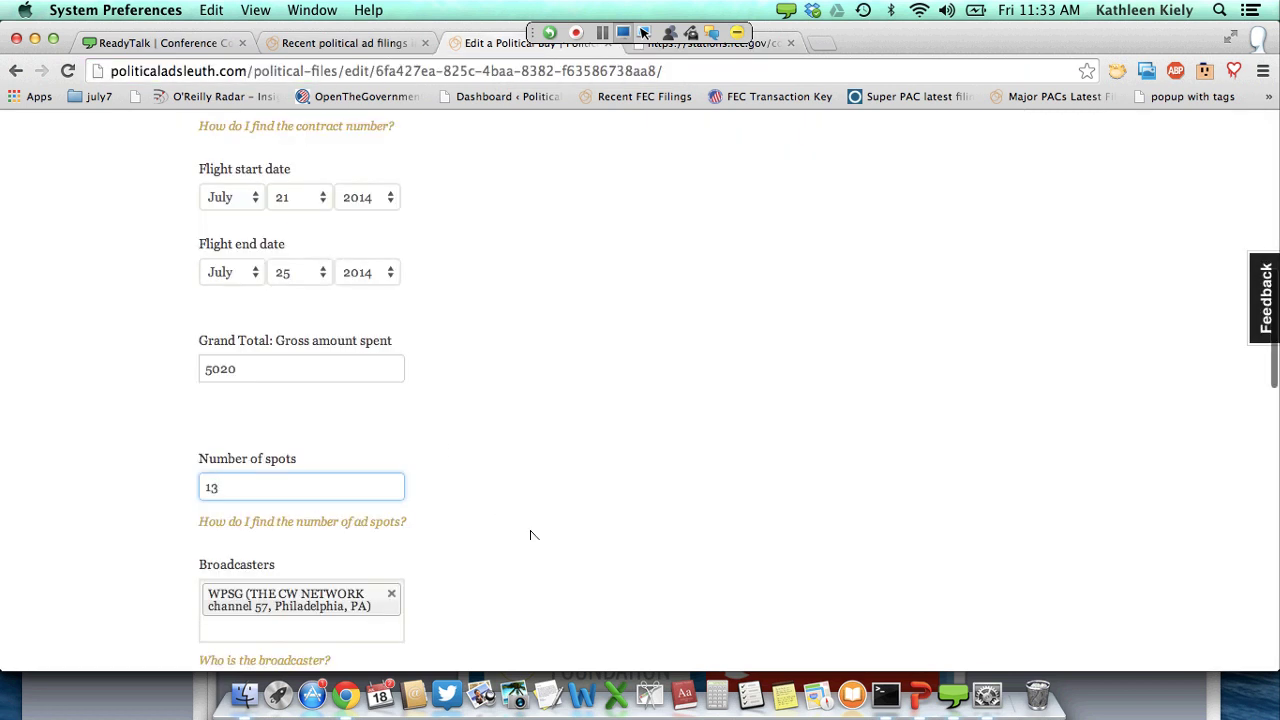
scroll(531, 537, down, 5)
scroll(531, 537, down, 6)
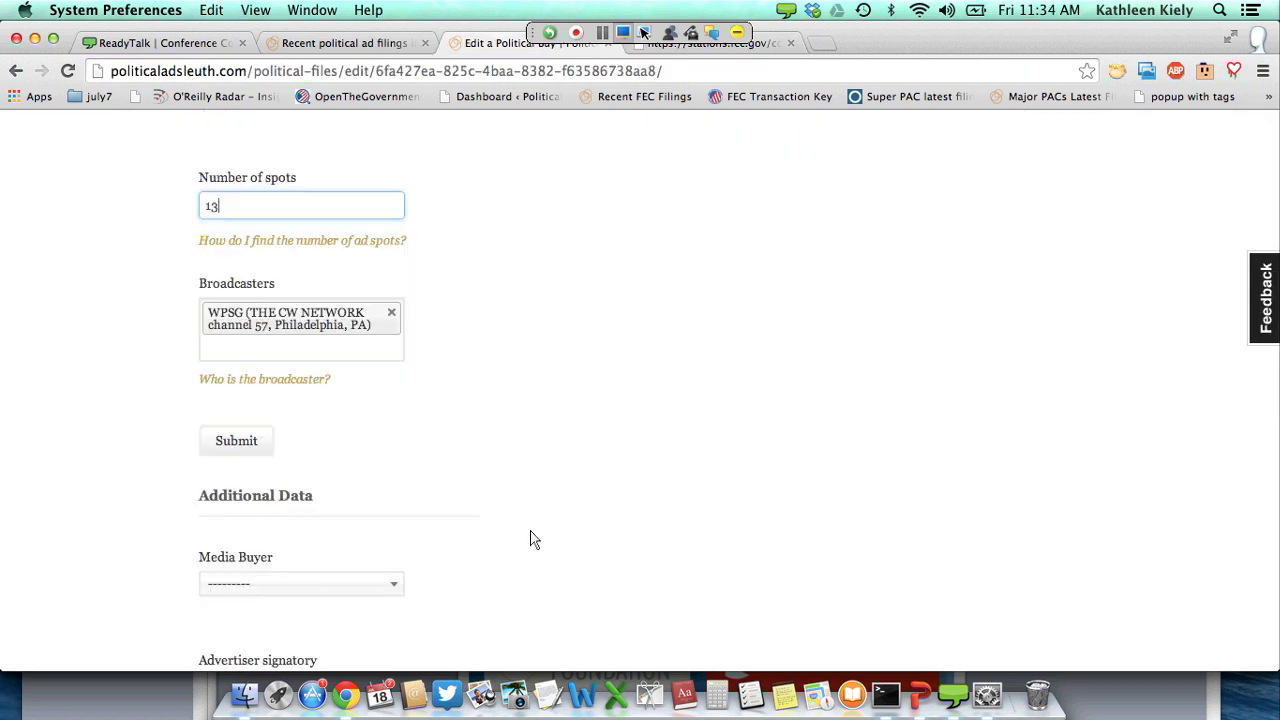
- Search 'Bra' in the Media Buyer list and pick Brabender Cox
scroll(531, 540, down, 1)
scroll(531, 540, down, 3)
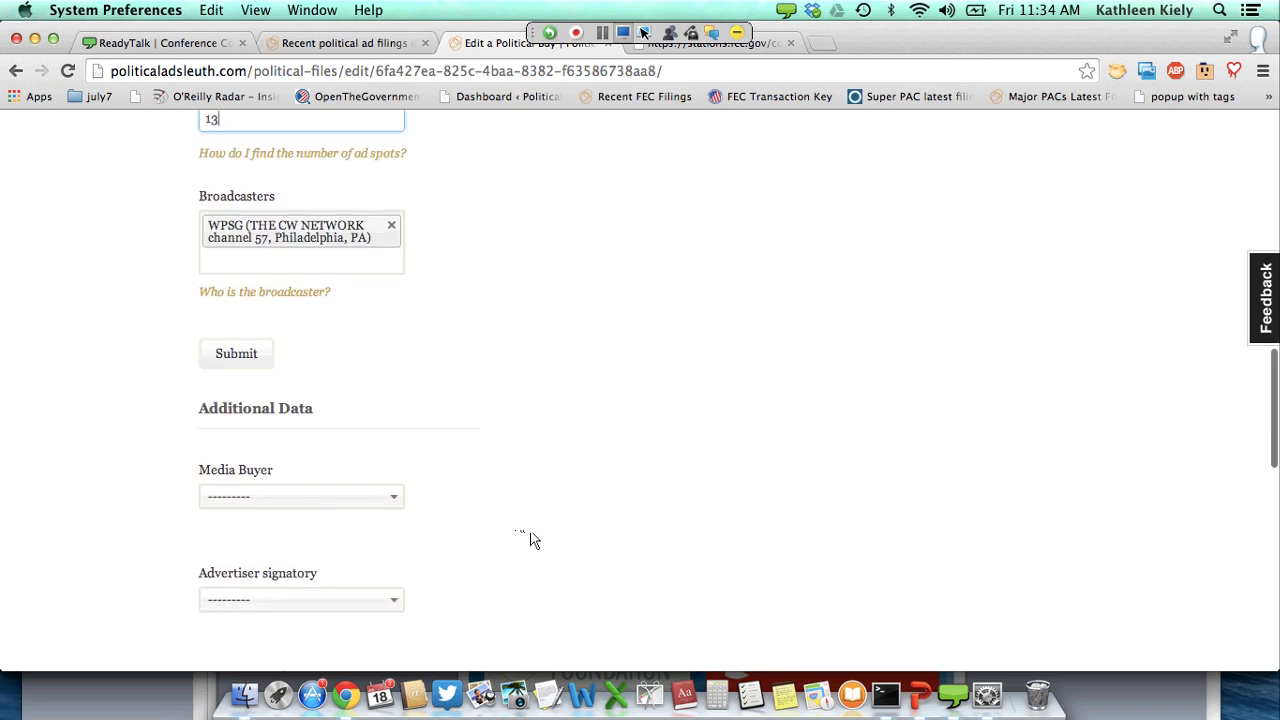
key(Tab)
key(Down)
text(M)
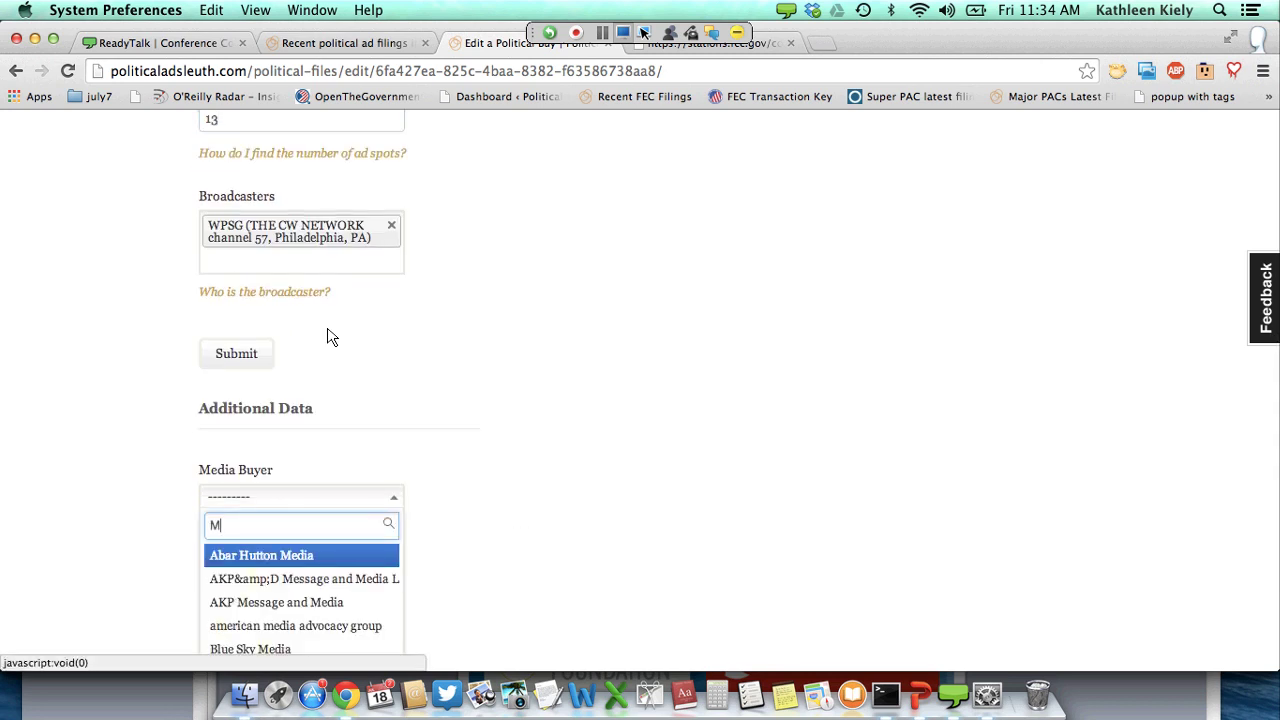
key(BackSpace)
text(Bra)
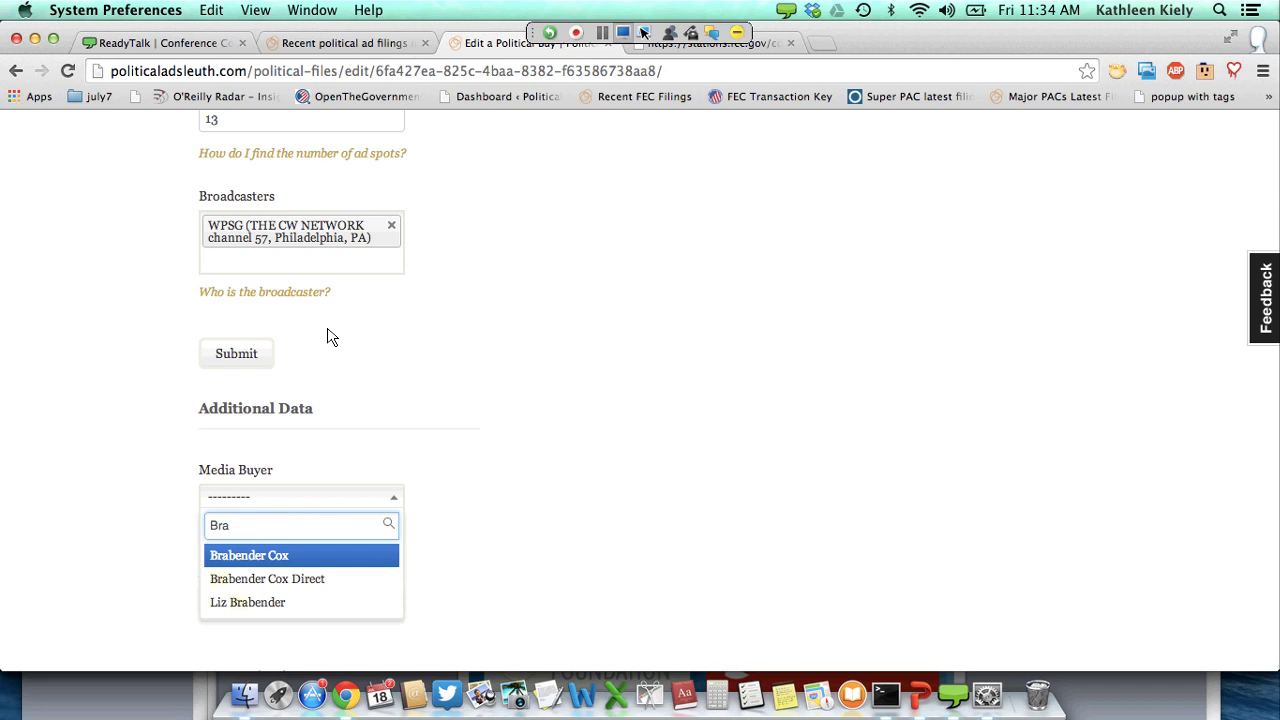
key(Return)
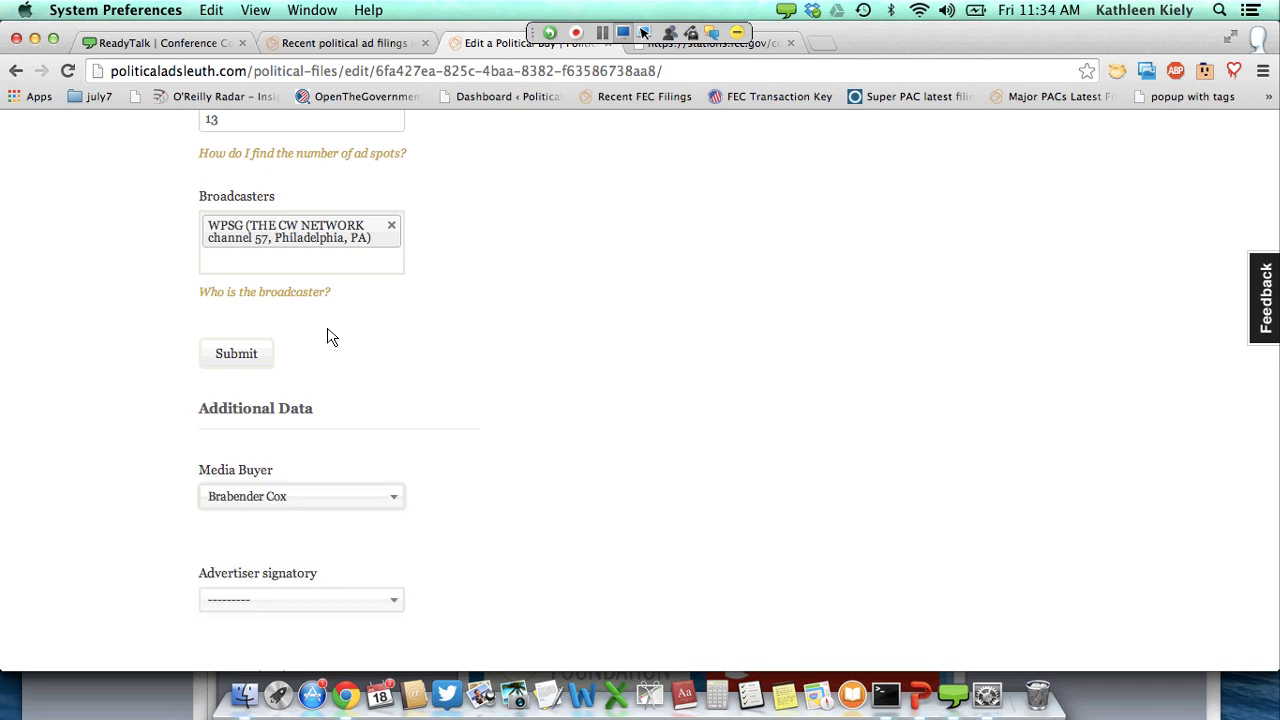
scroll(634, 640, down, 5)
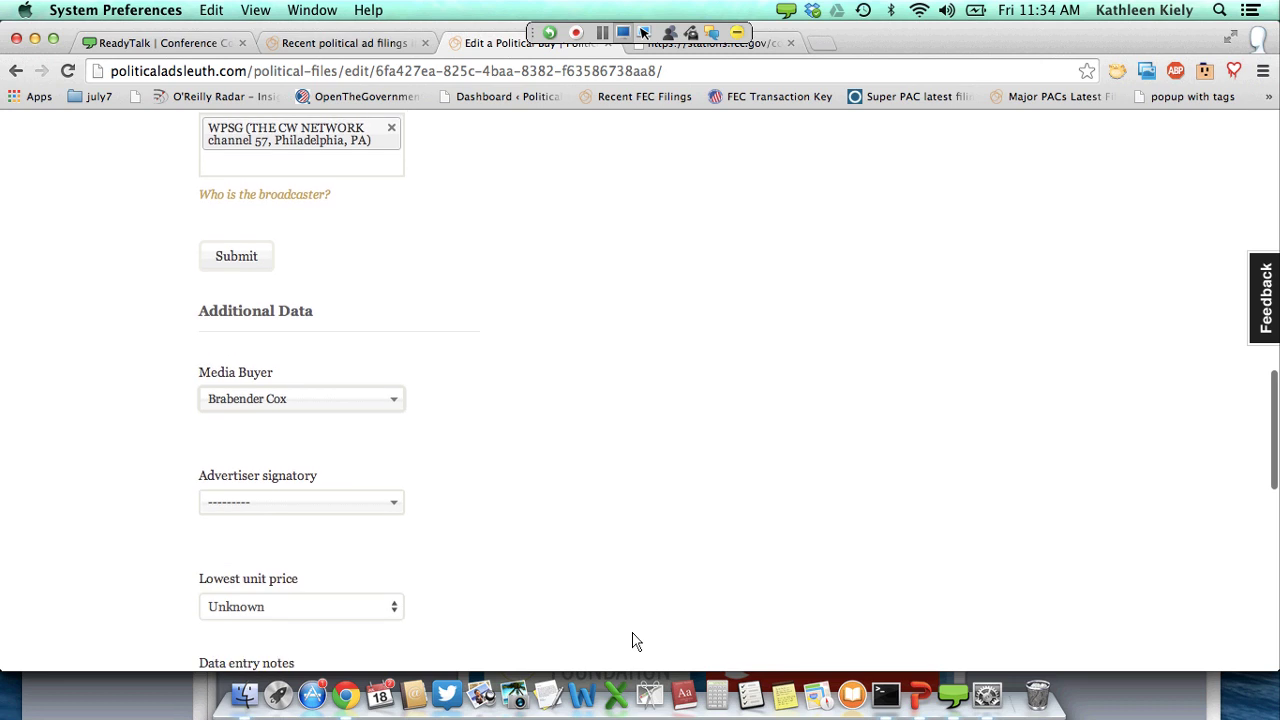
- Add the note 'This form includes information on other stations.' and submit the ad buy
scroll(634, 640, down, 1)
key(Tab)
key(Tab)
key(Tab)
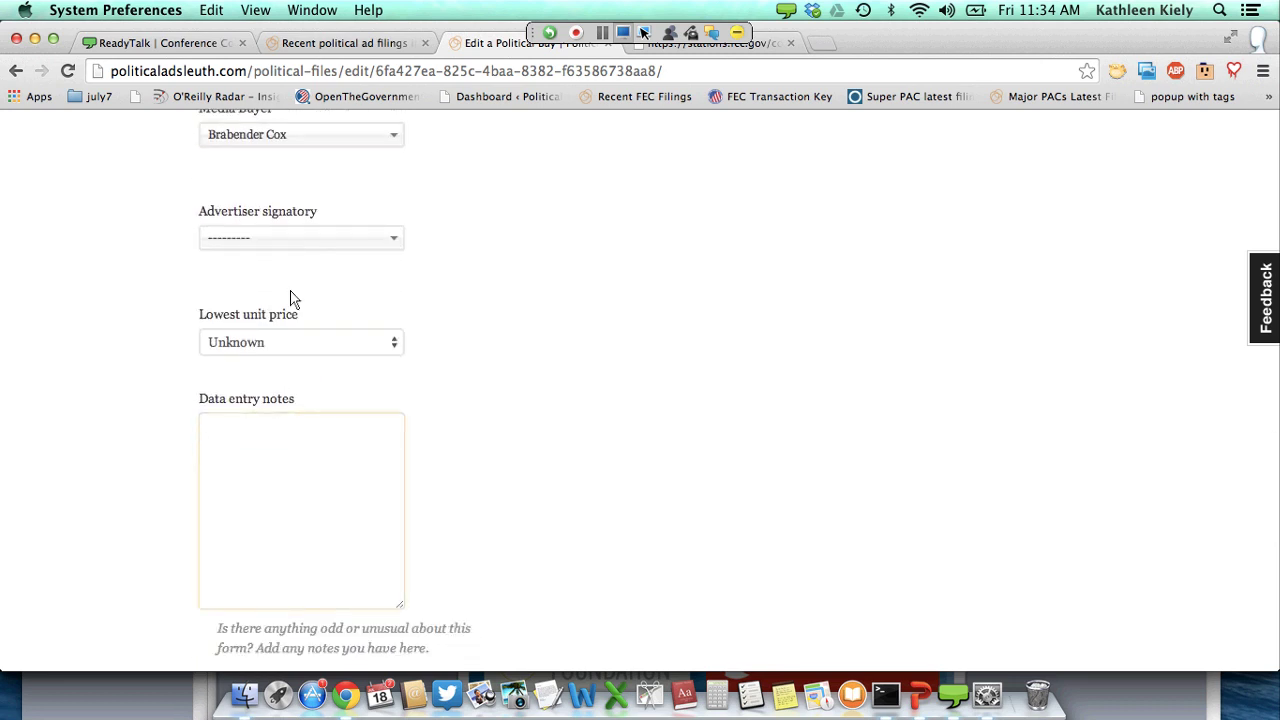
text(This form includes inform)
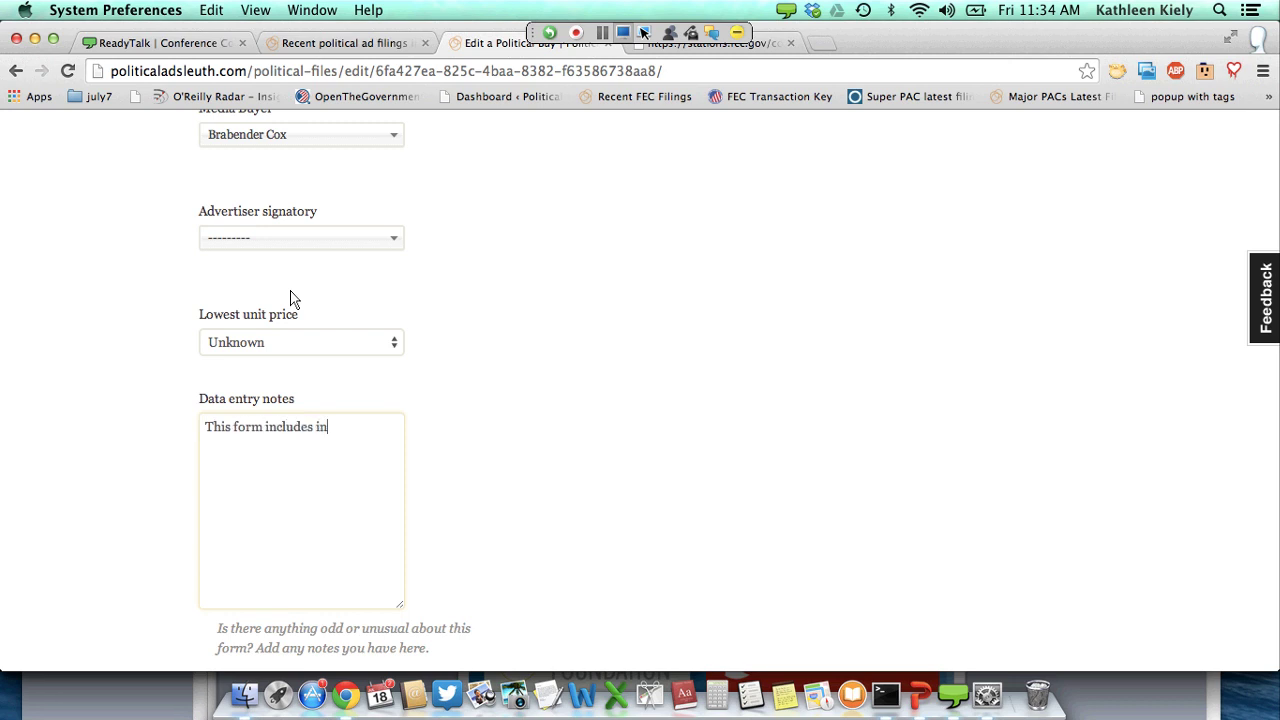
text(ation on other statio)
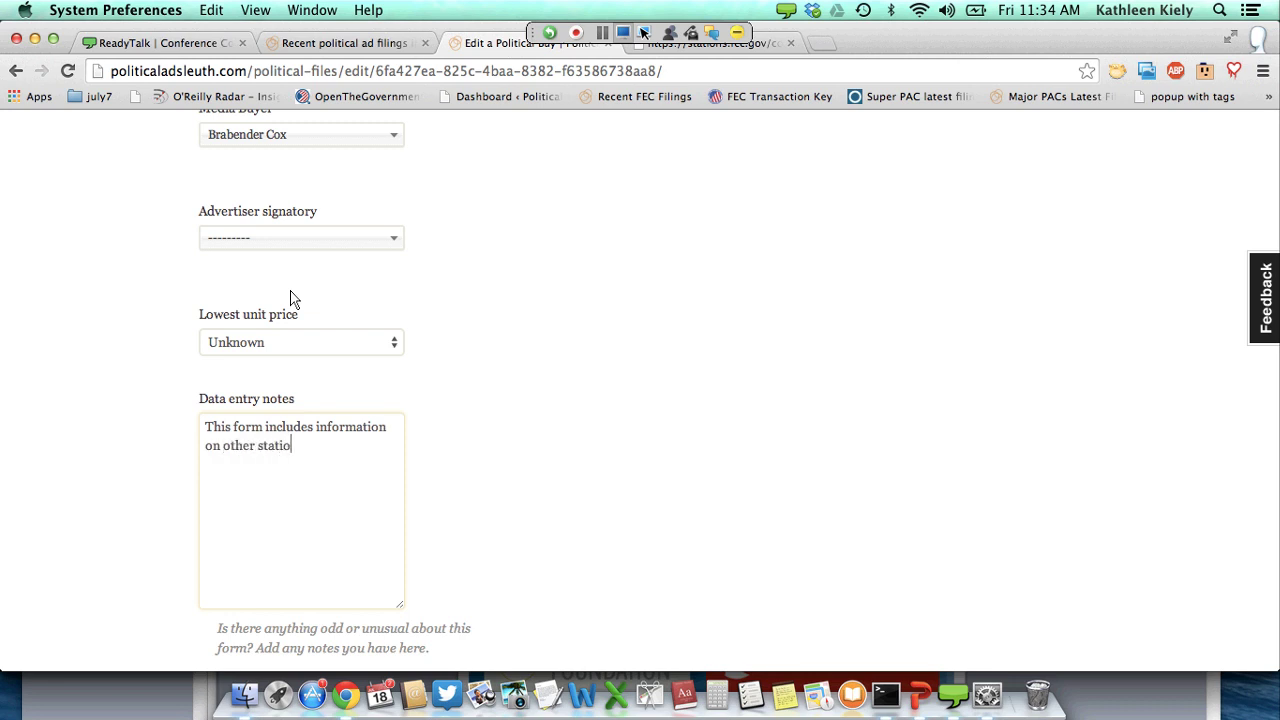
text(ns.)
scroll(290, 299, down, 3)
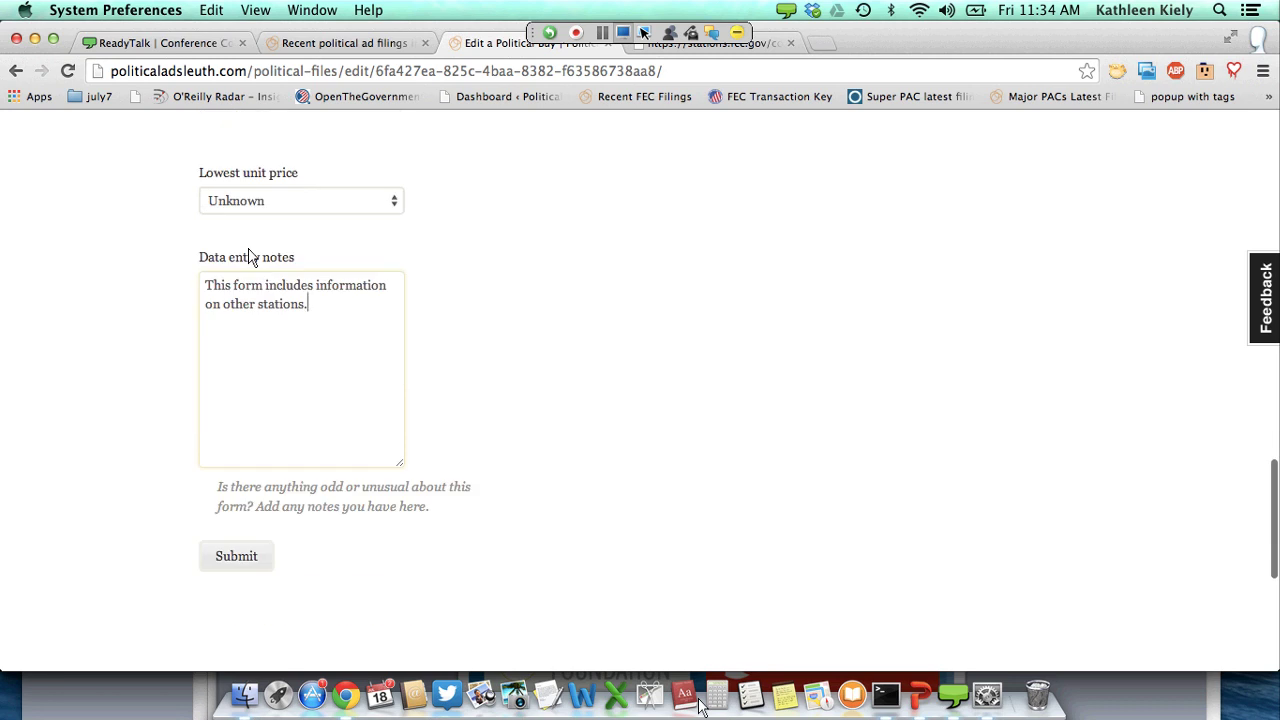
key(Tab)
key(Return)
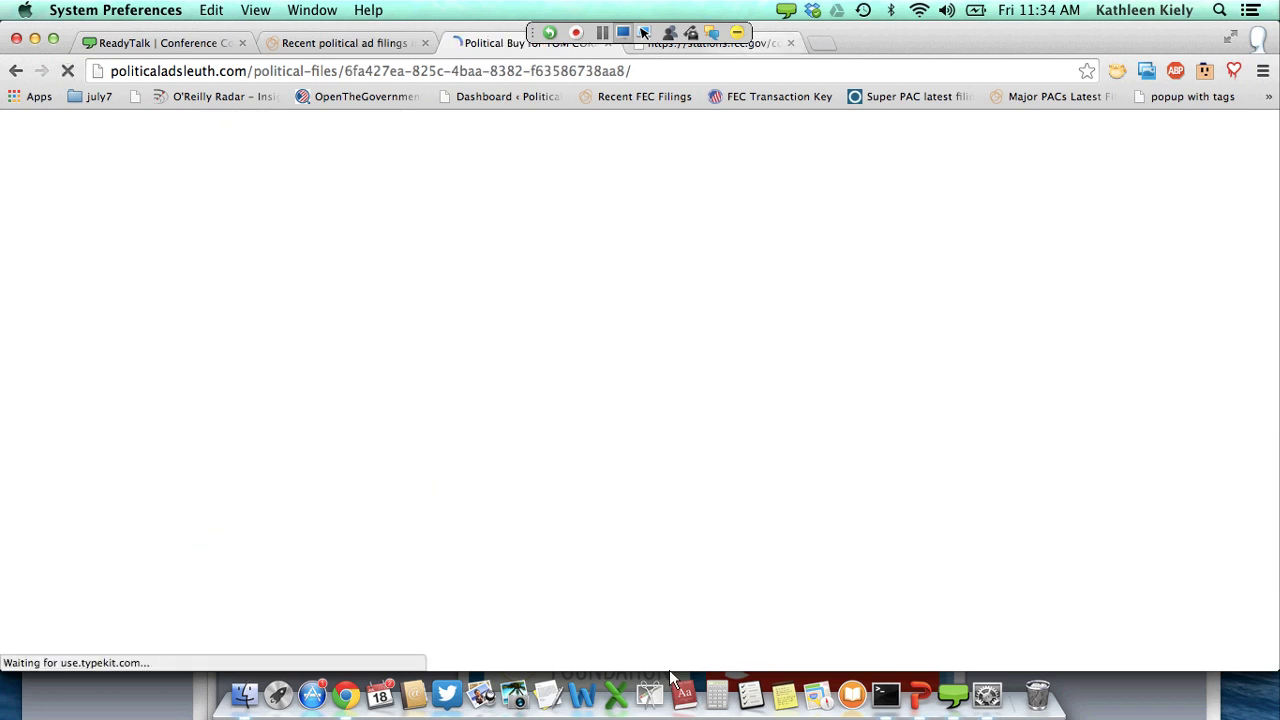
- Look over the WPSG-TV order PDF's line items, then close its tab
key(ctrl+Tab)
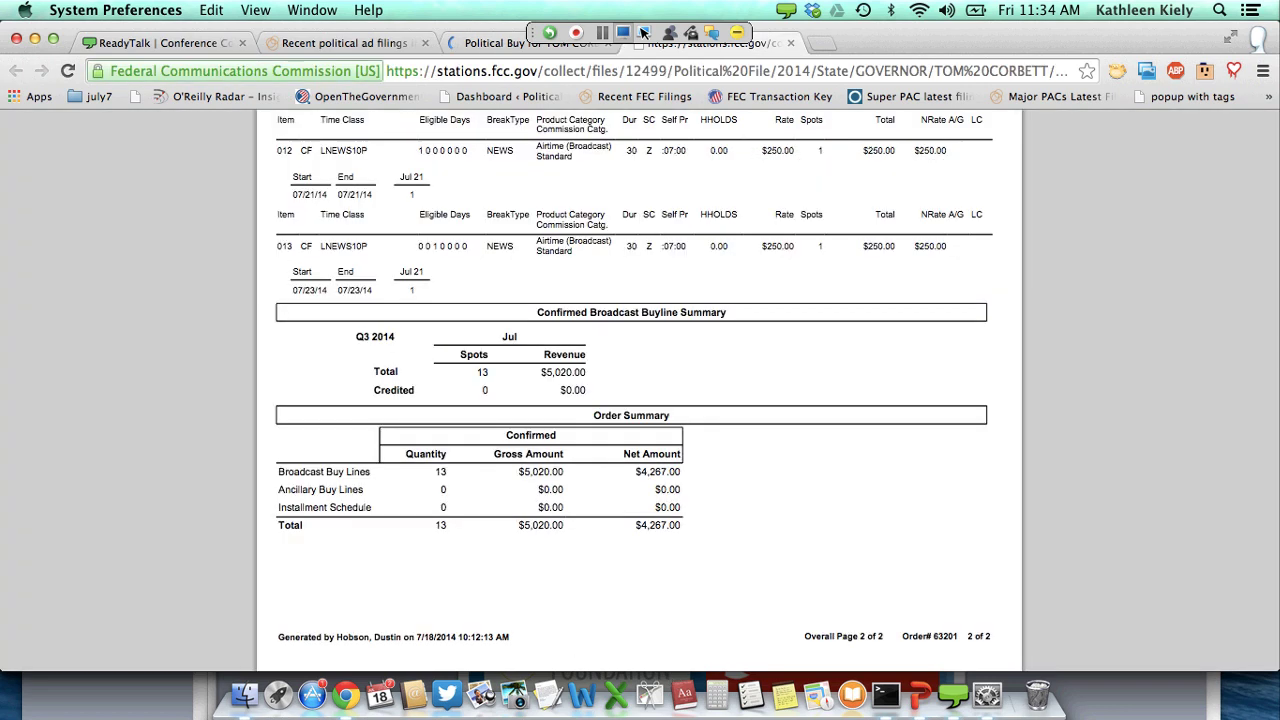
scroll(643, 33, up, 5)
scroll(643, 33, up, 8)
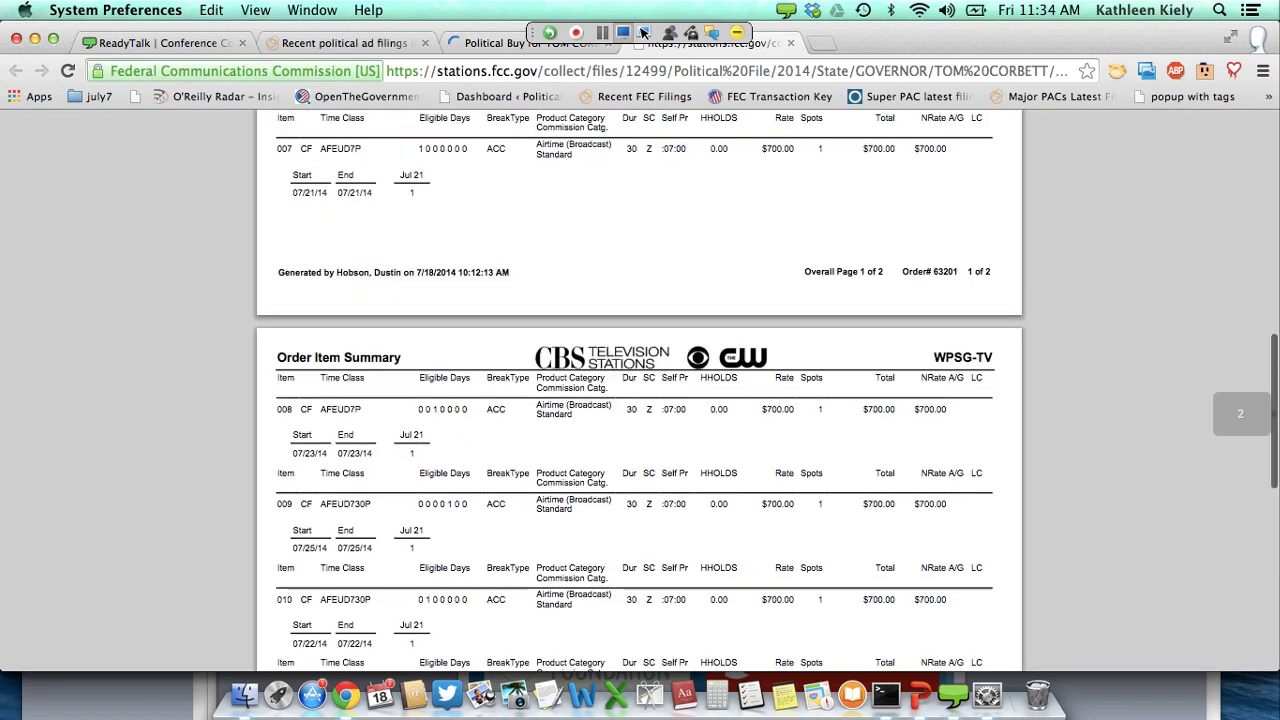
scroll(643, 33, up, 2)
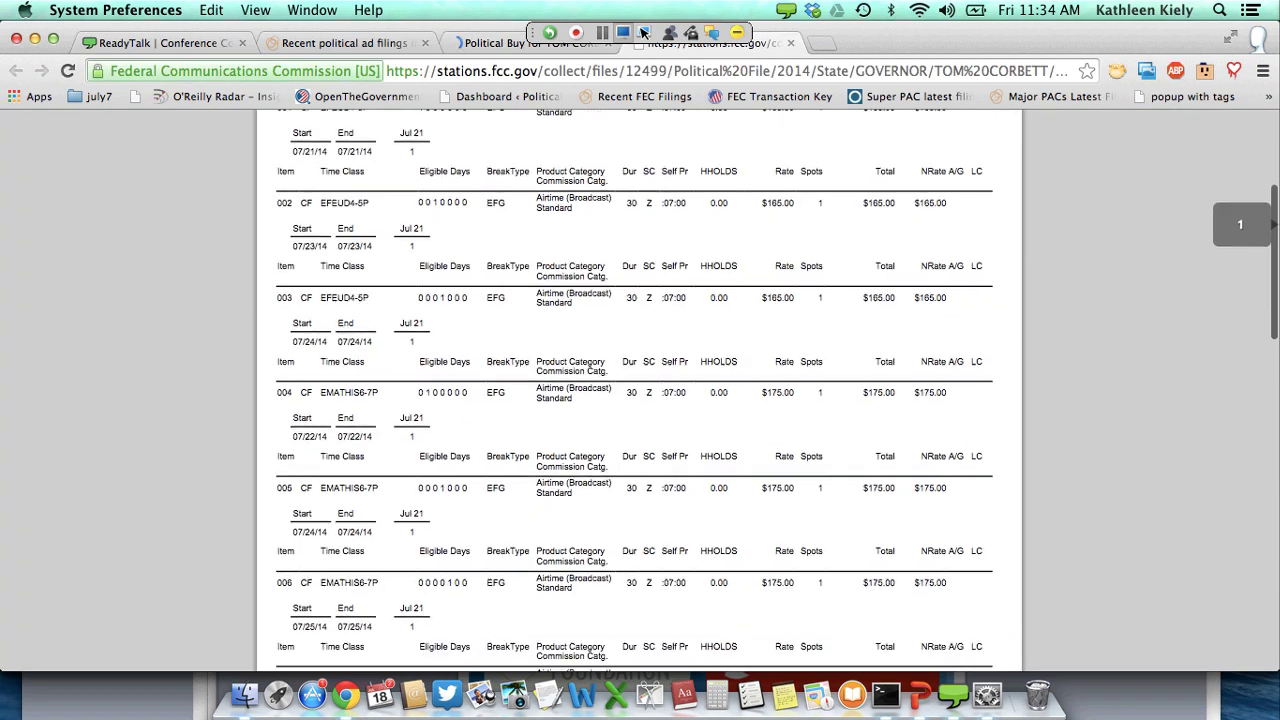
scroll(615, 622, up, 4)
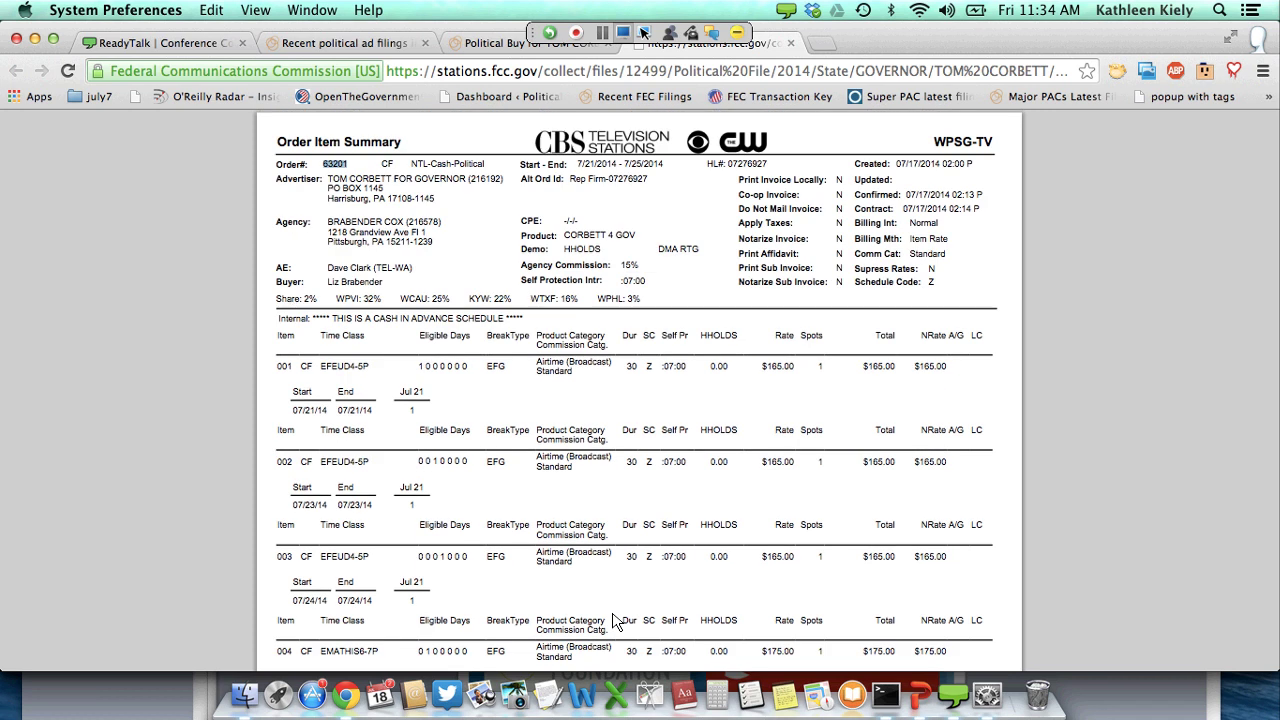
scroll(285, 290, up, 1)
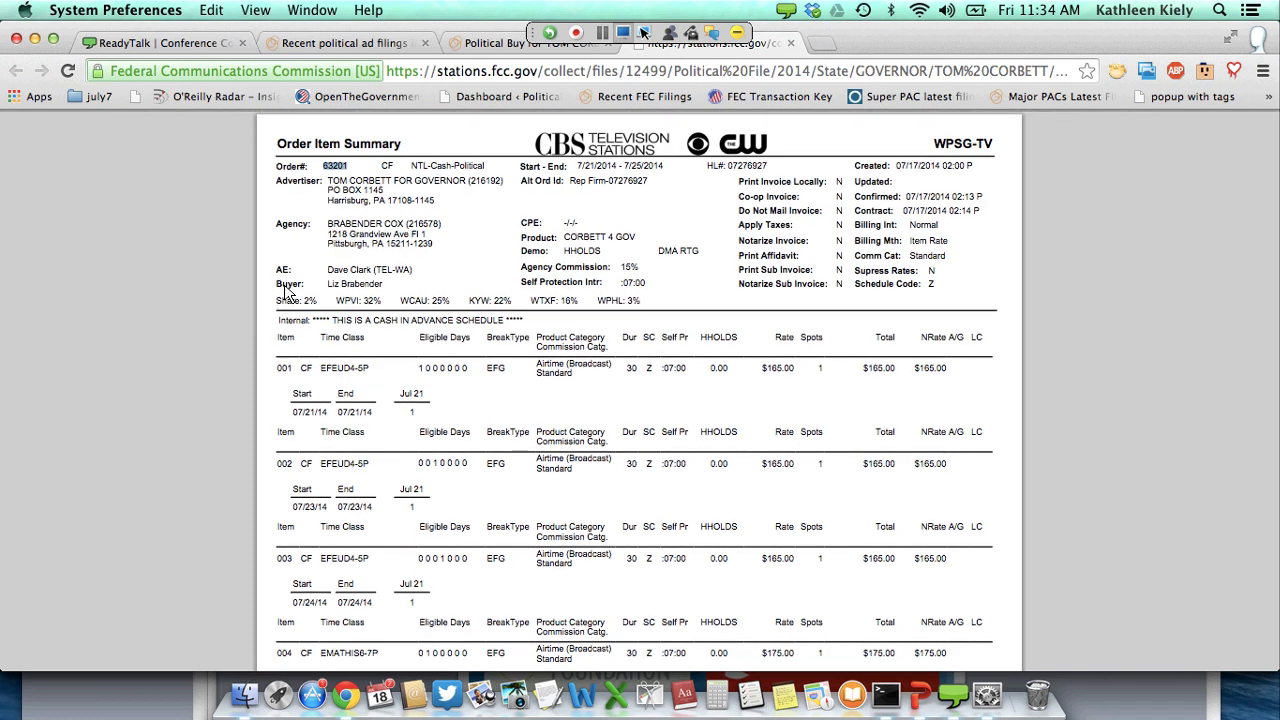
scroll(287, 291, down, 1)
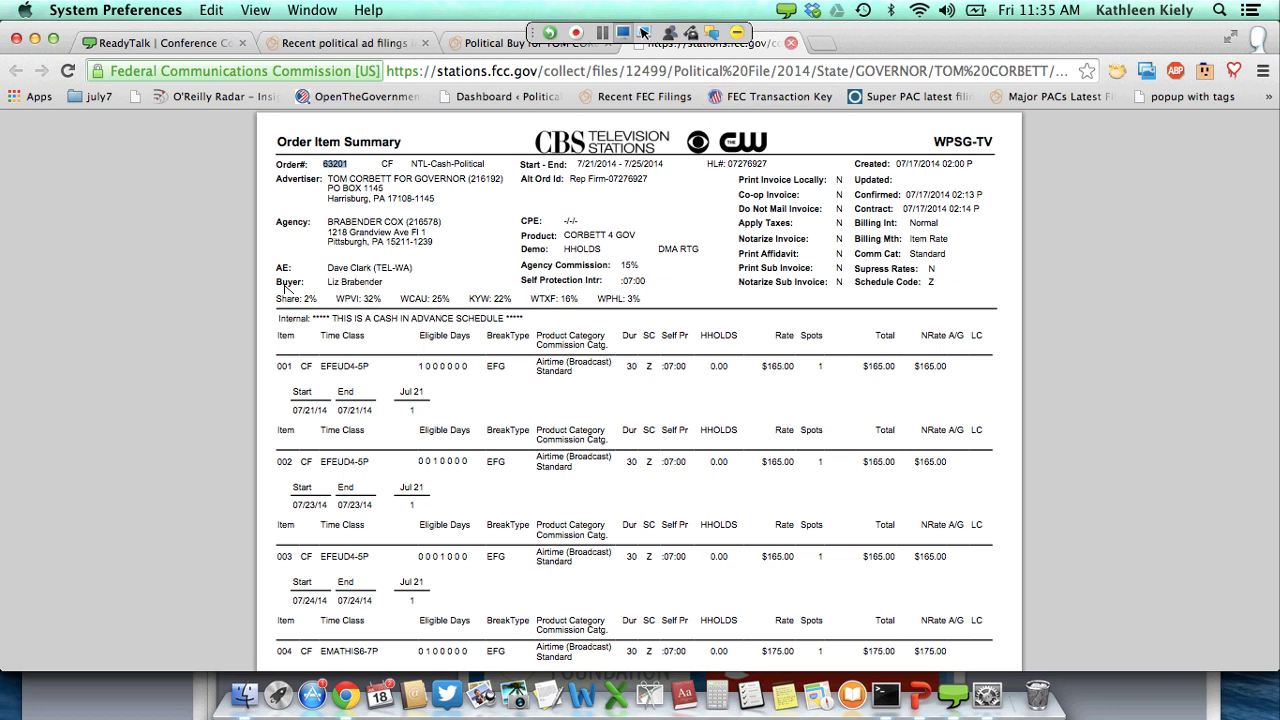
click(791, 43)
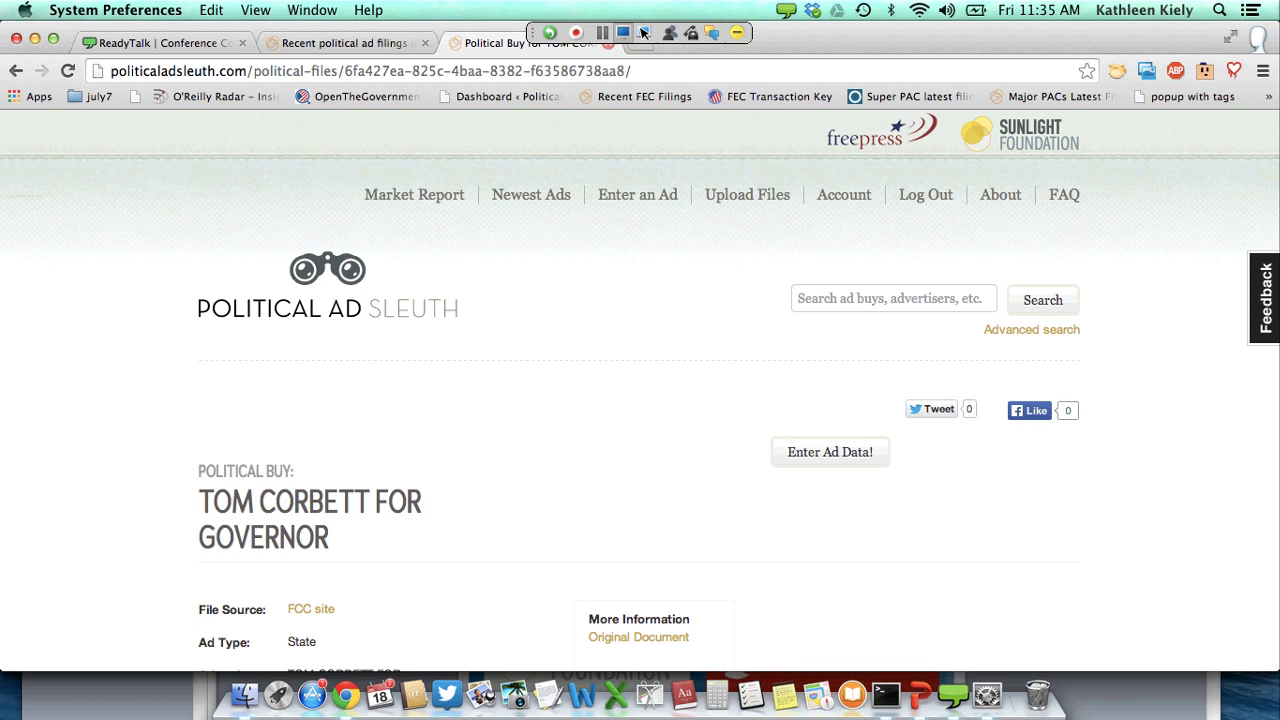
- Close the Tom Corbett buy and scroll the Philadelphia filings list to the WPHL-TV NRCC IE Order 599352 filing
click(608, 43)
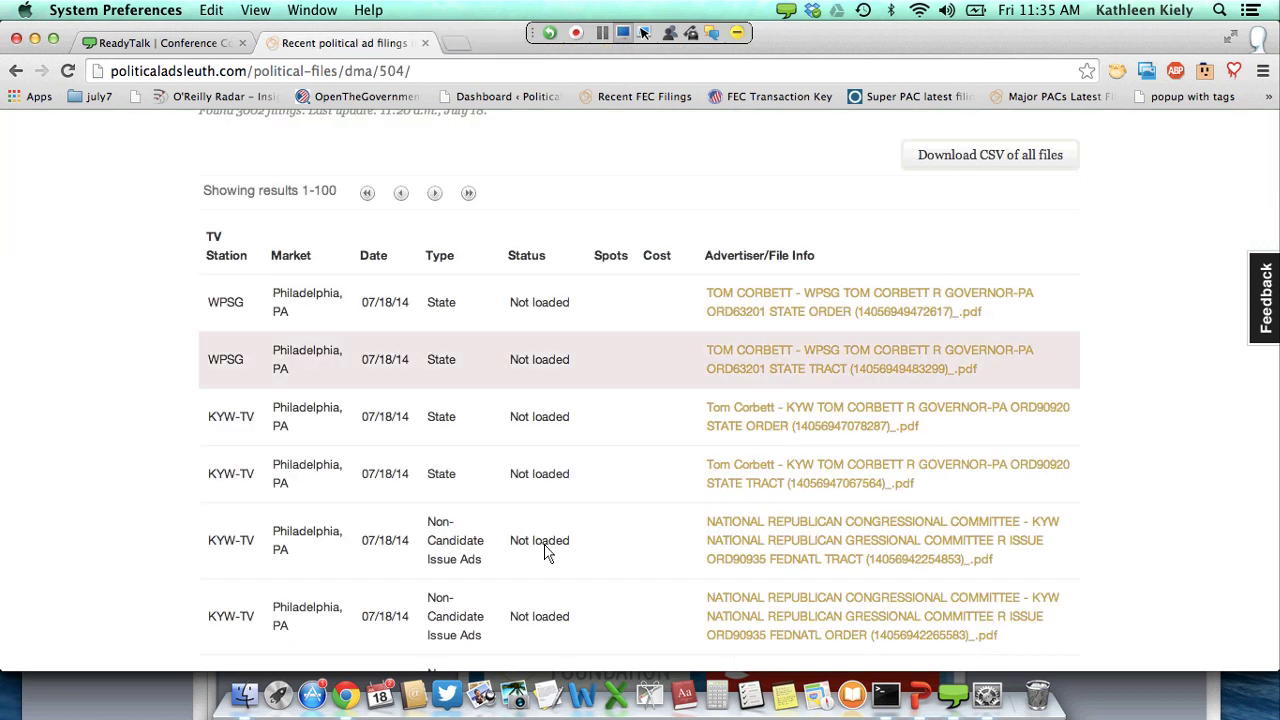
scroll(595, 605, down, 1)
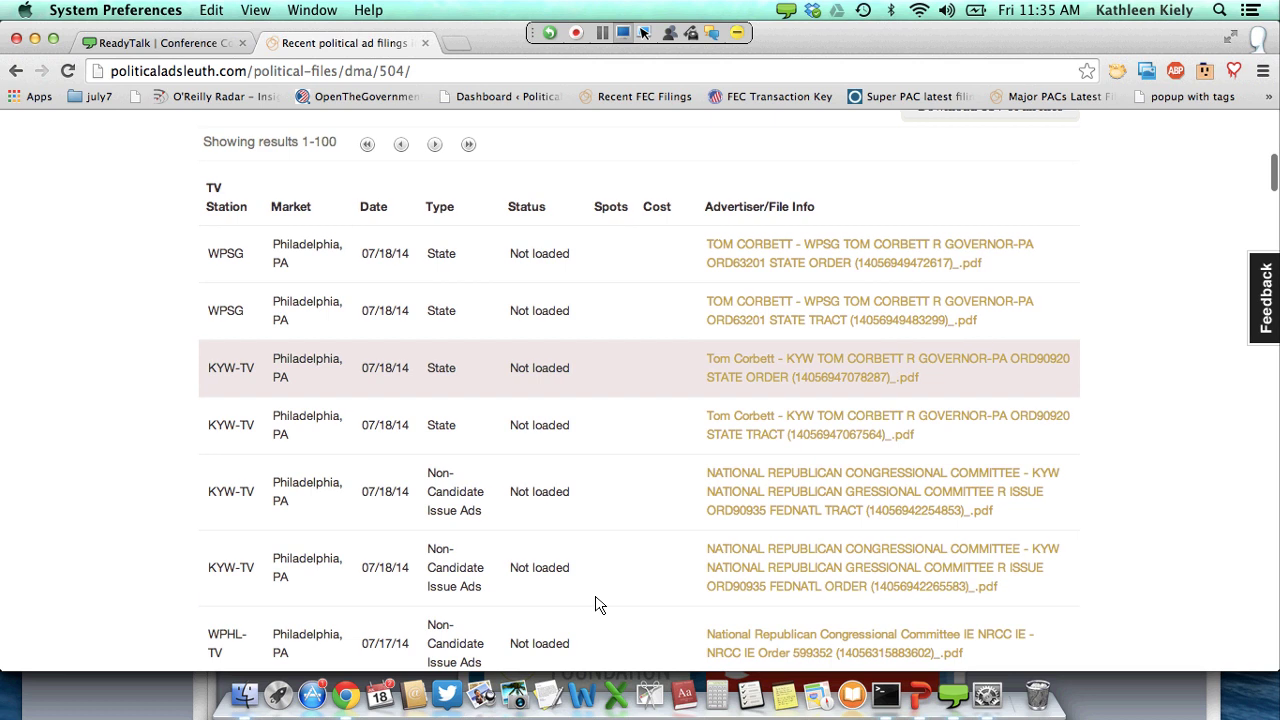
scroll(595, 605, down, 1)
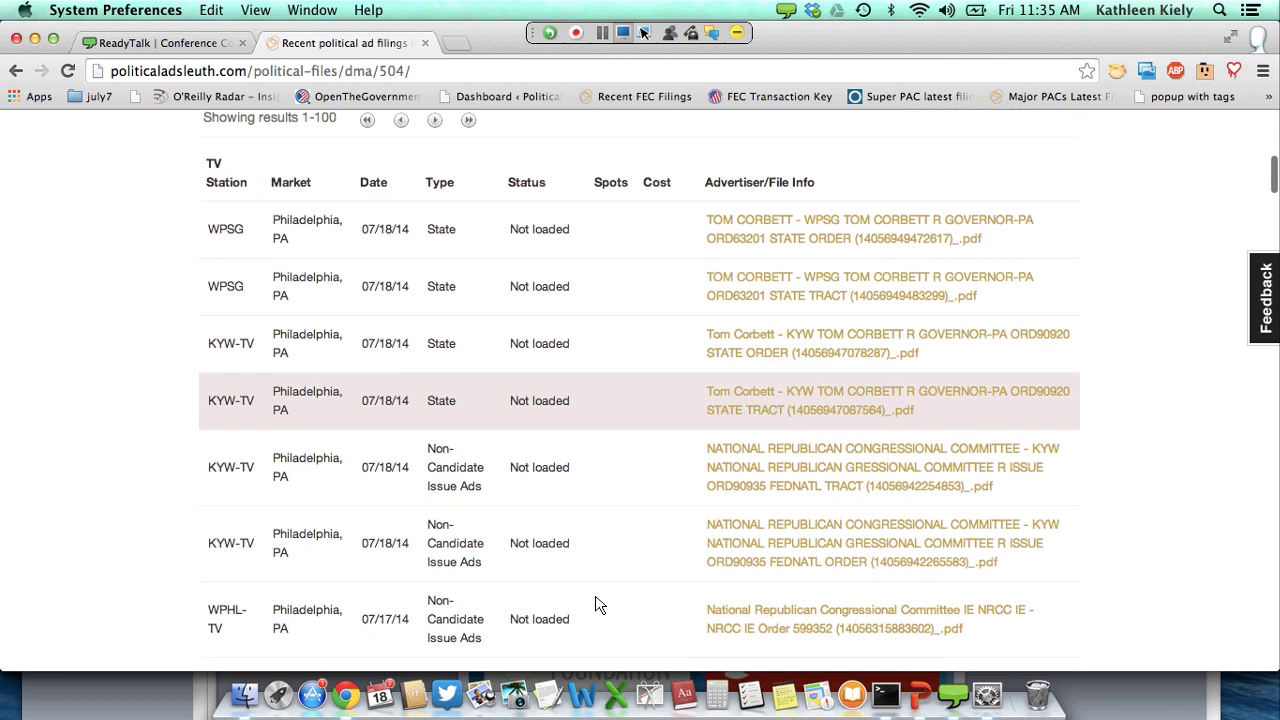
scroll(595, 605, down, 1)
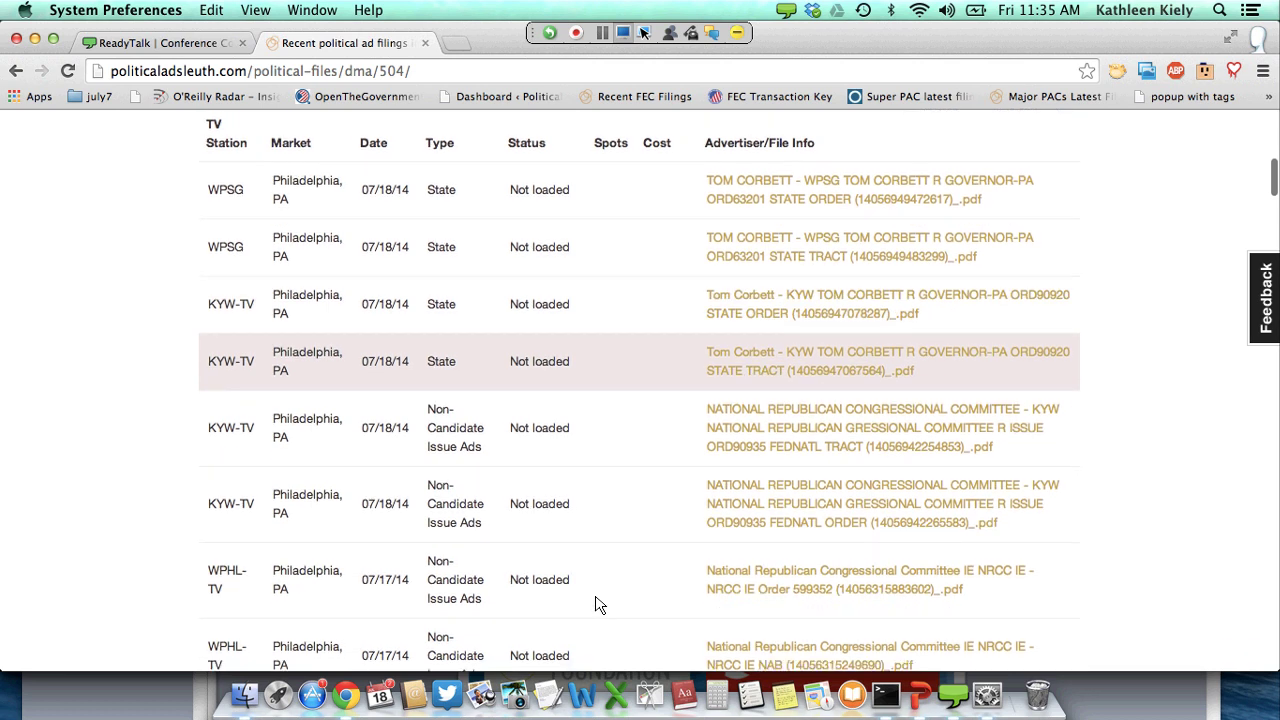
scroll(595, 605, down, 1)
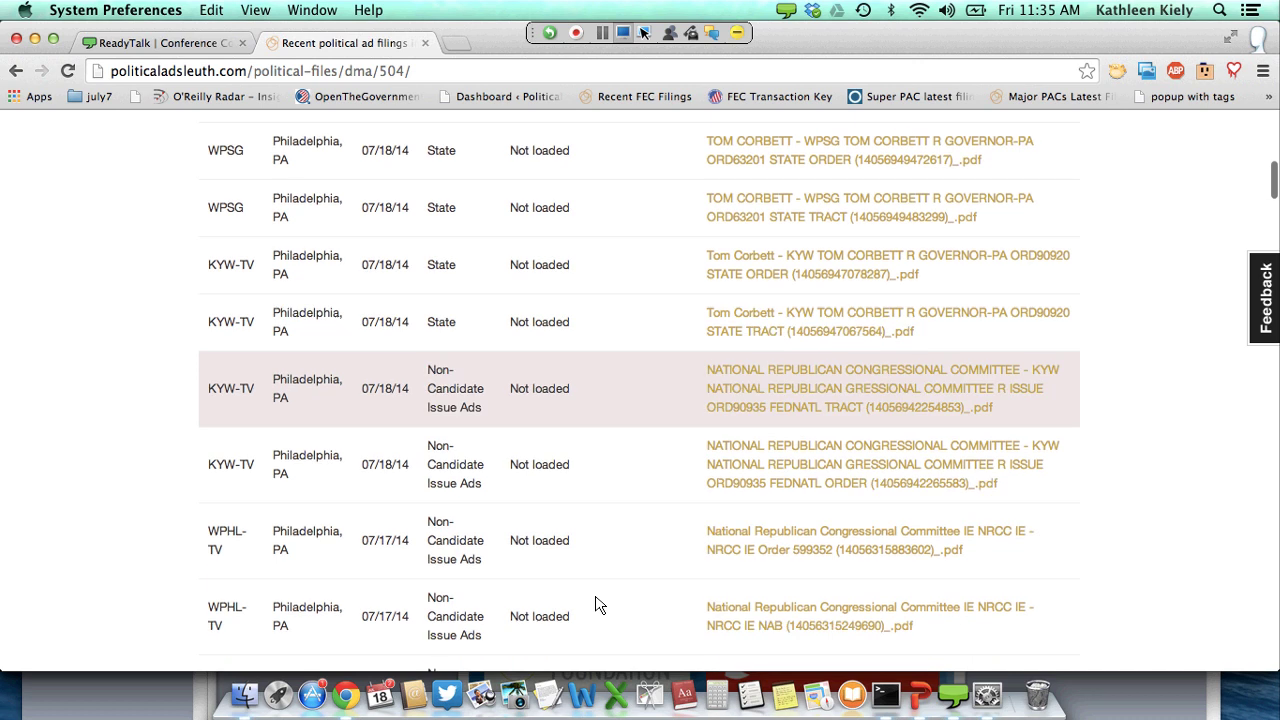
scroll(598, 606, down, 1)
scroll(603, 609, down, 1)
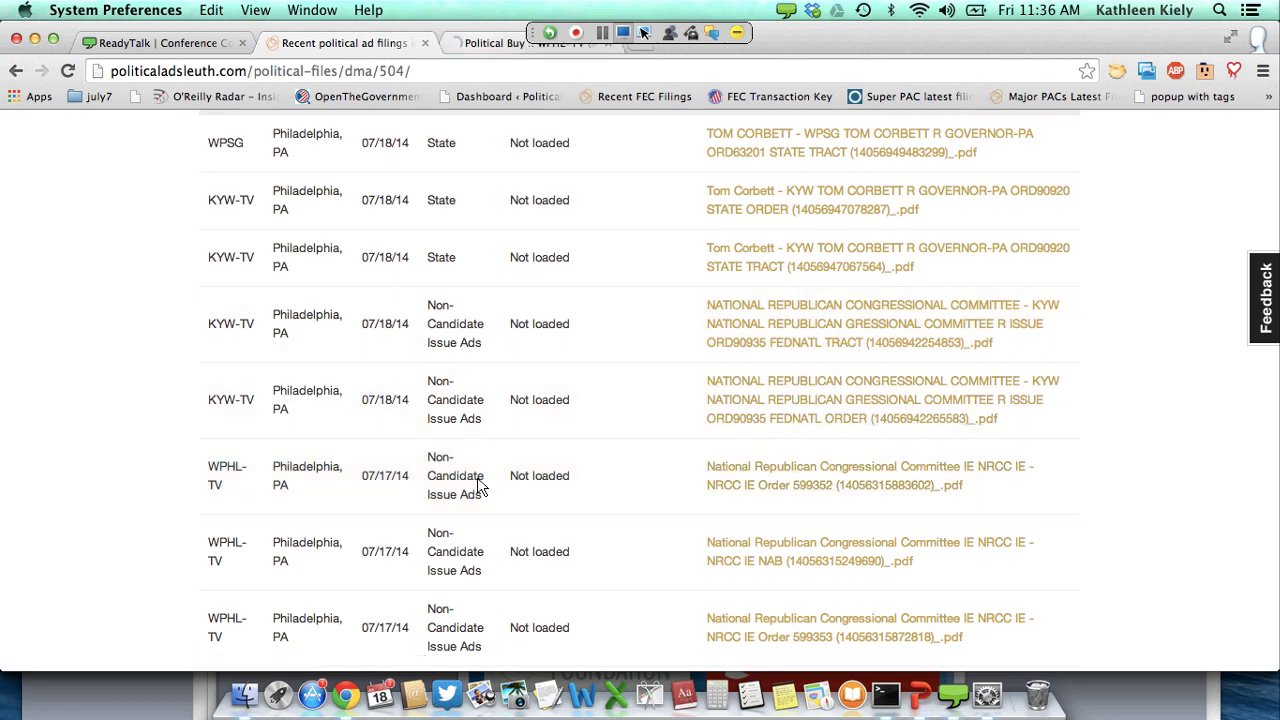
- Bring up the WPHL-TV Channel 17 issue-ad buy and open its Original Document in a new tab
key(ctrl+Tab)
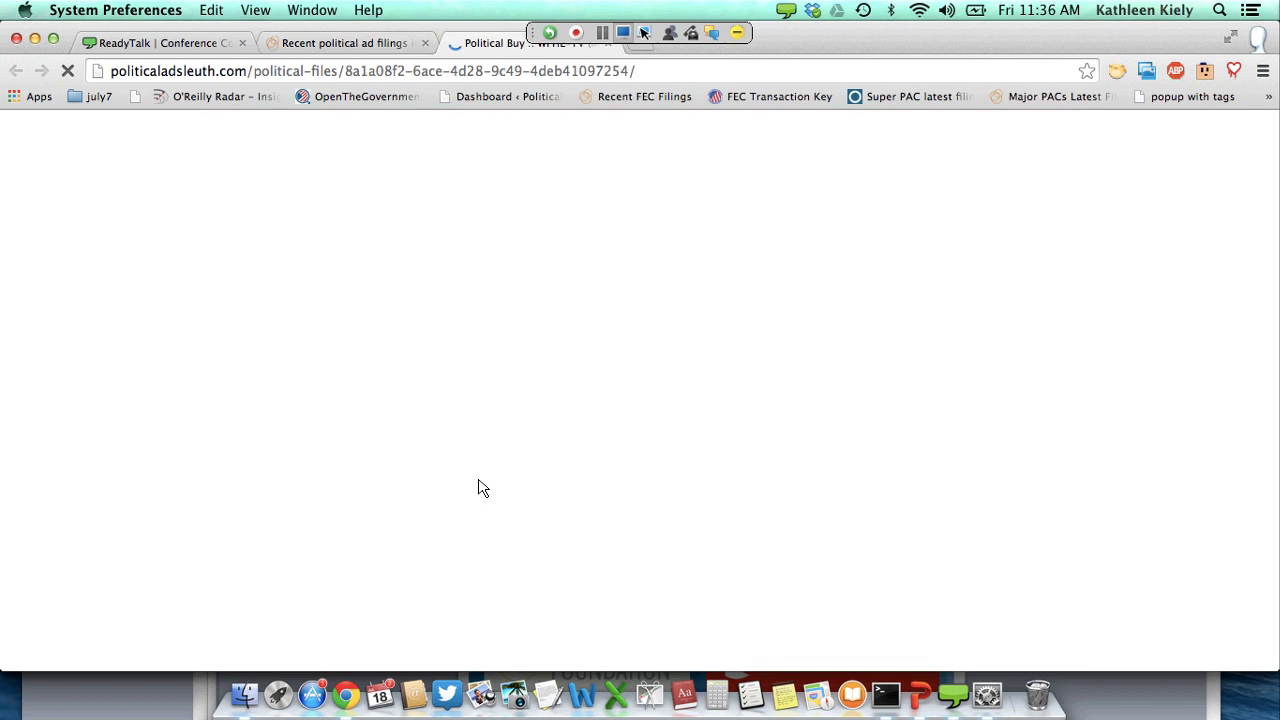
scroll(600, 500, down, 2)
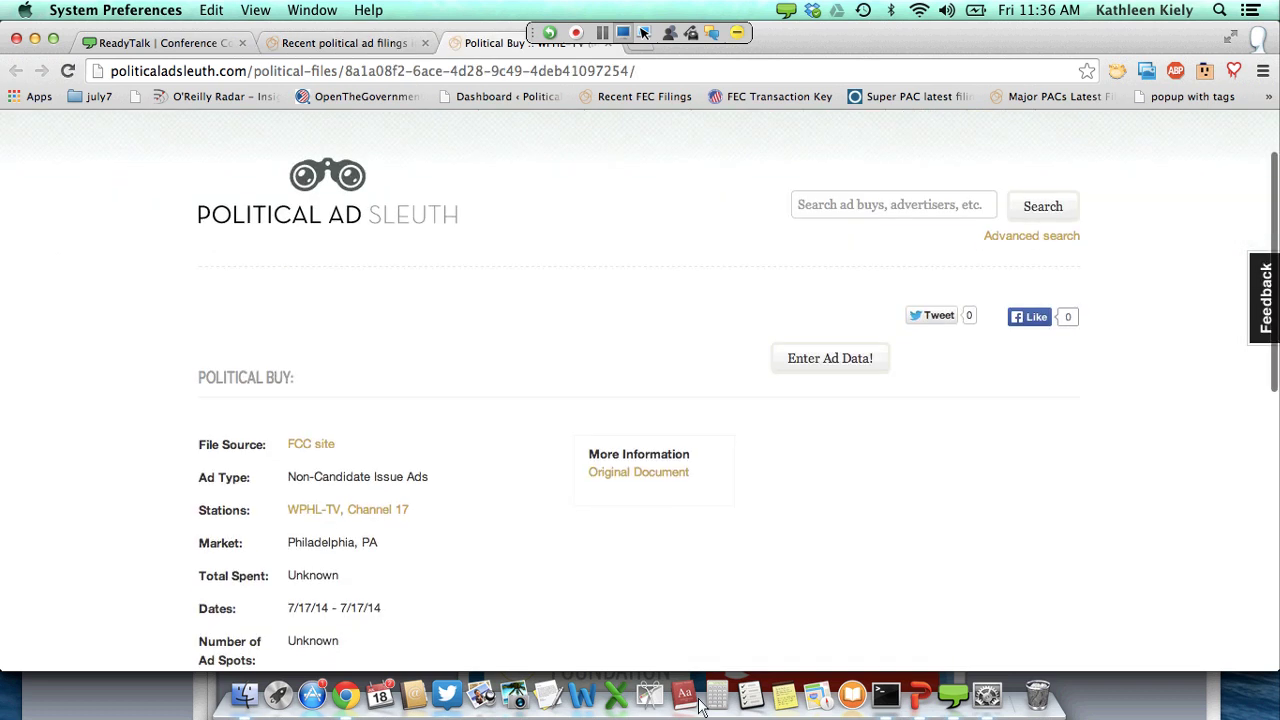
scroll(640, 470, down, 1)
click(638, 437)
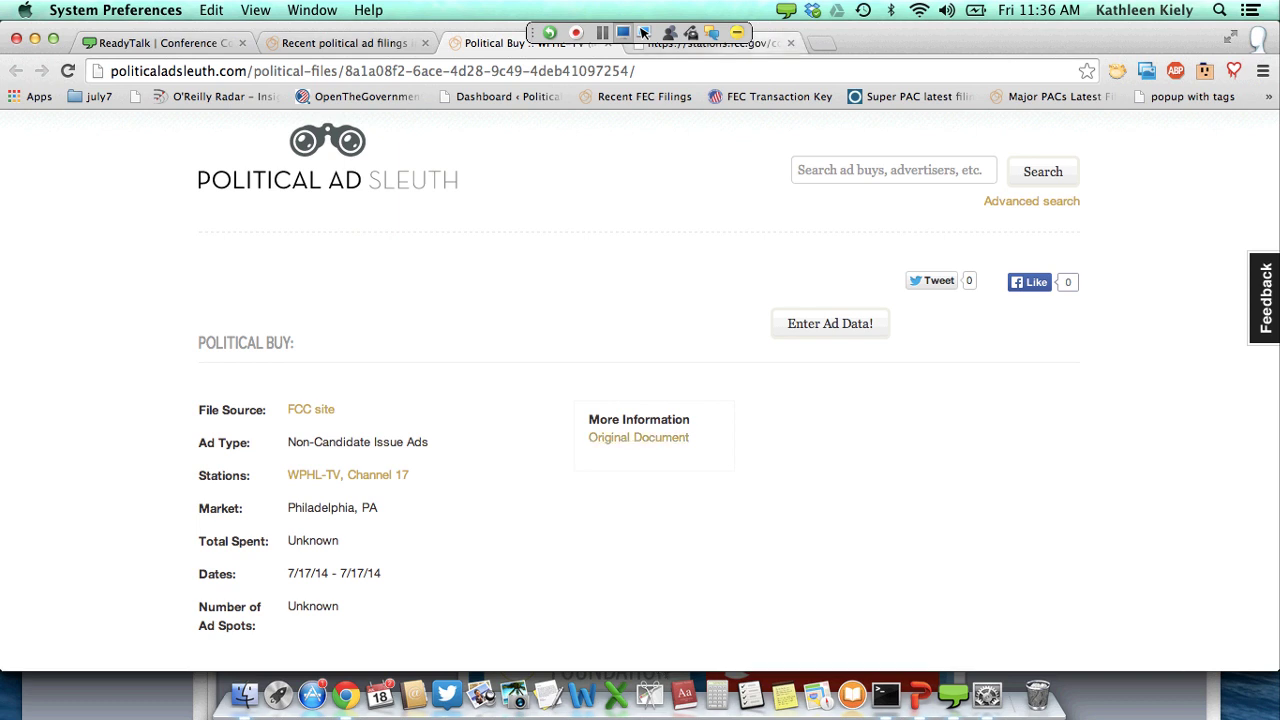
- Read WPHL-TV contract 599352 for the NRCC IE flight 10/21/14–10/27/14, then return to the buy page
key(ctrl+Tab)
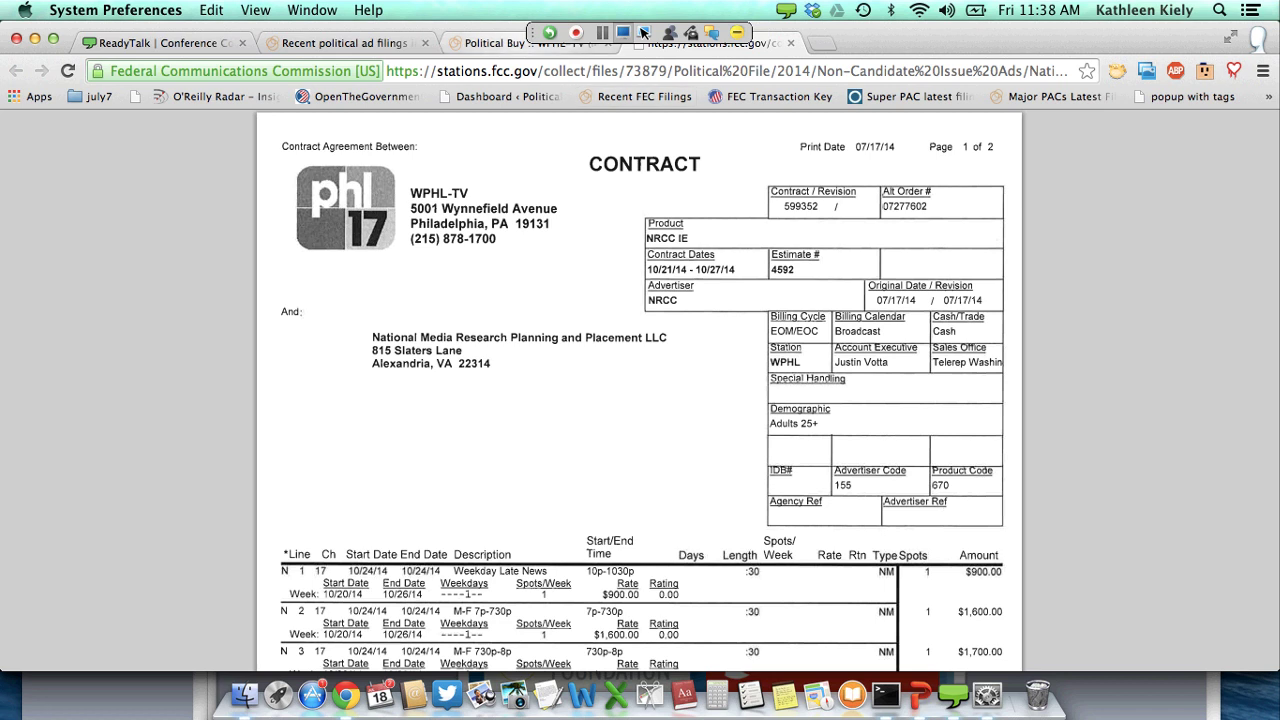
key(ctrl+shift+Tab)
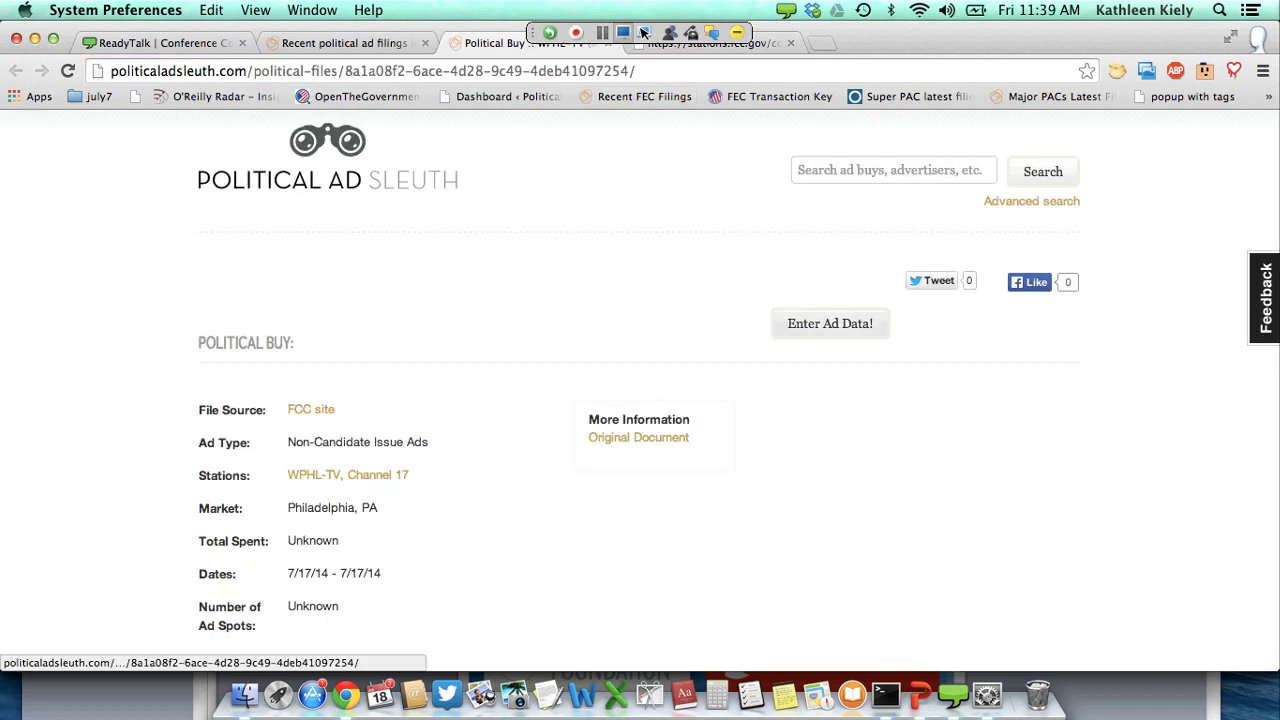
- Start ad data entry with National Republican Congressional Committee as the advertiser
key(Tab)
key(Return)
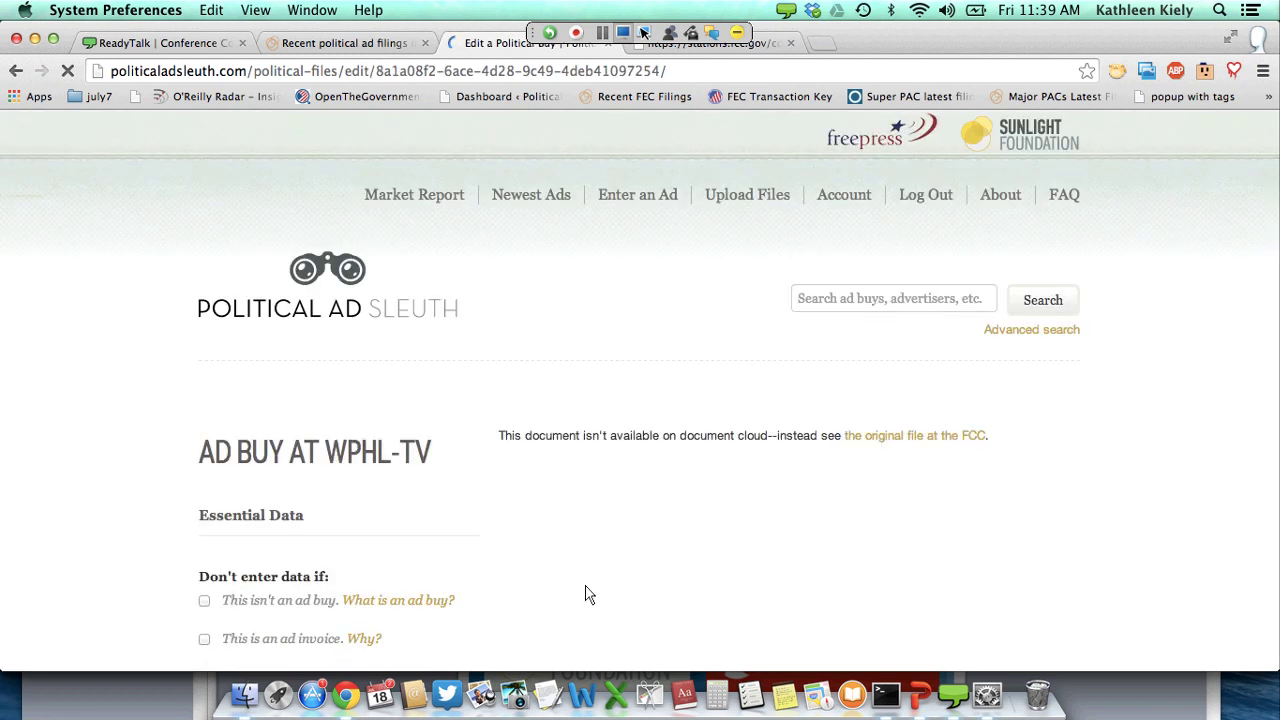
scroll(585, 590, down, 5)
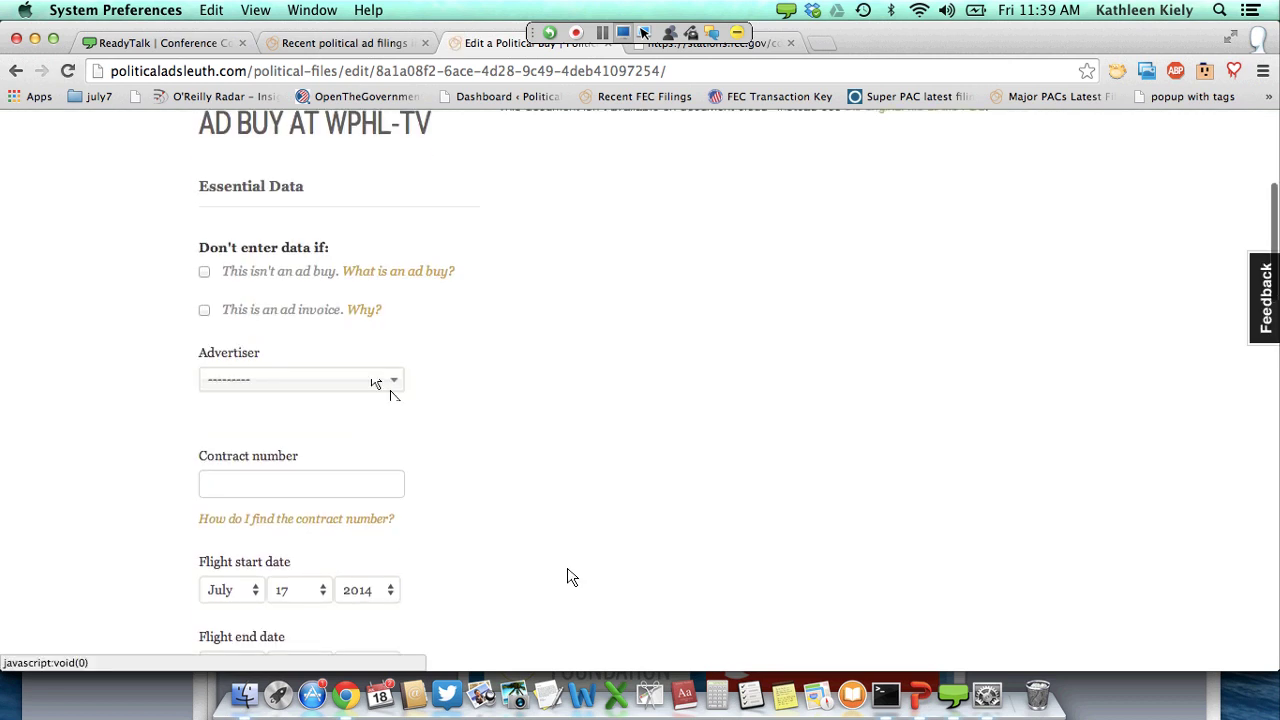
click(391, 390)
text(Nat)
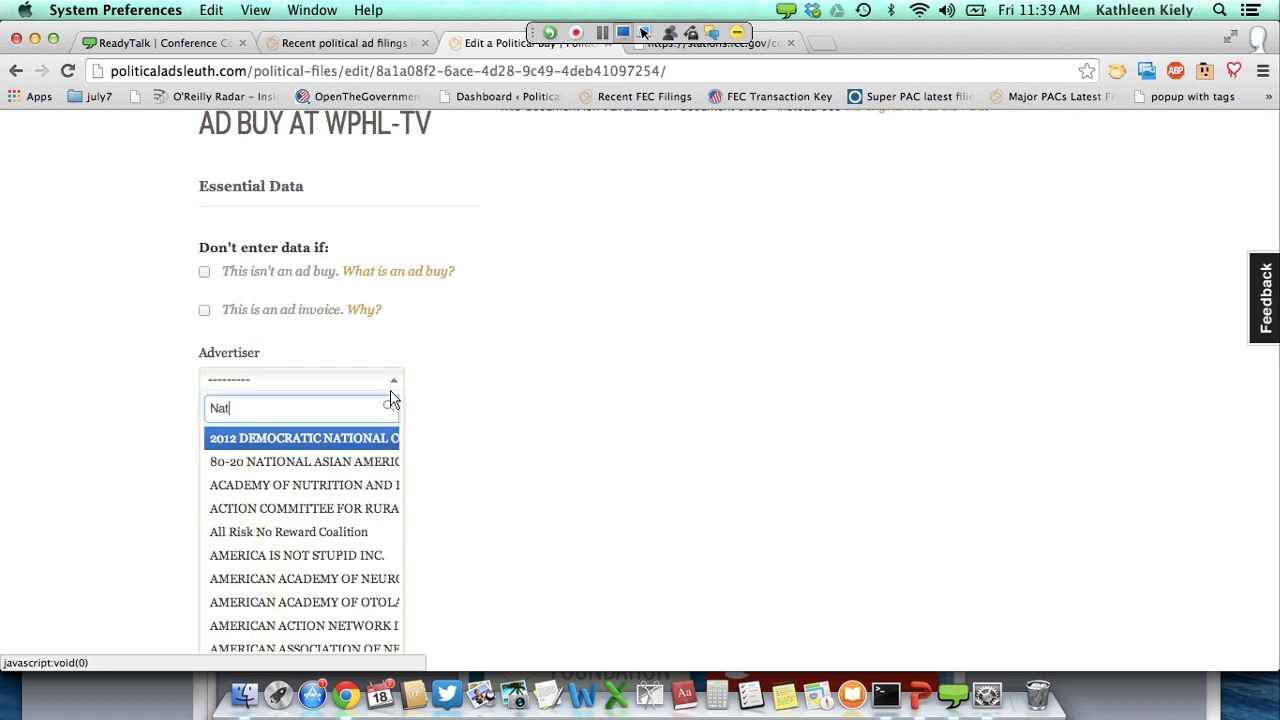
text(ional Republ)
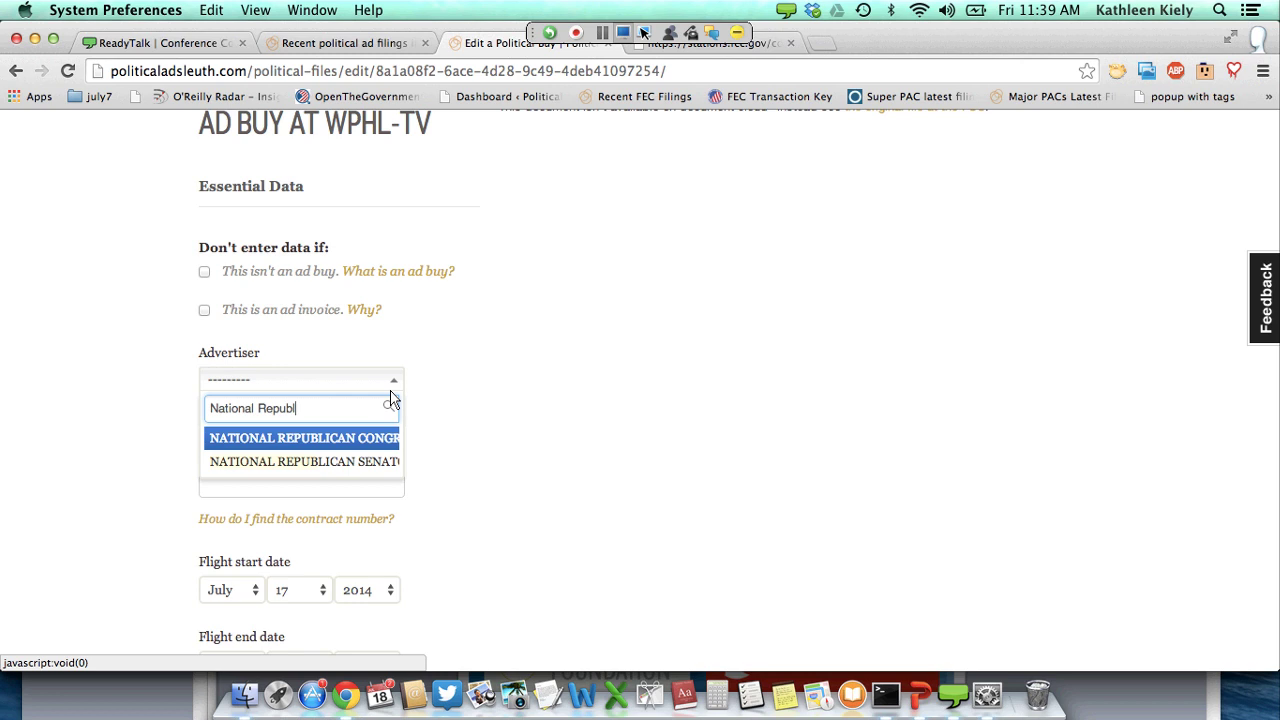
text(ican)
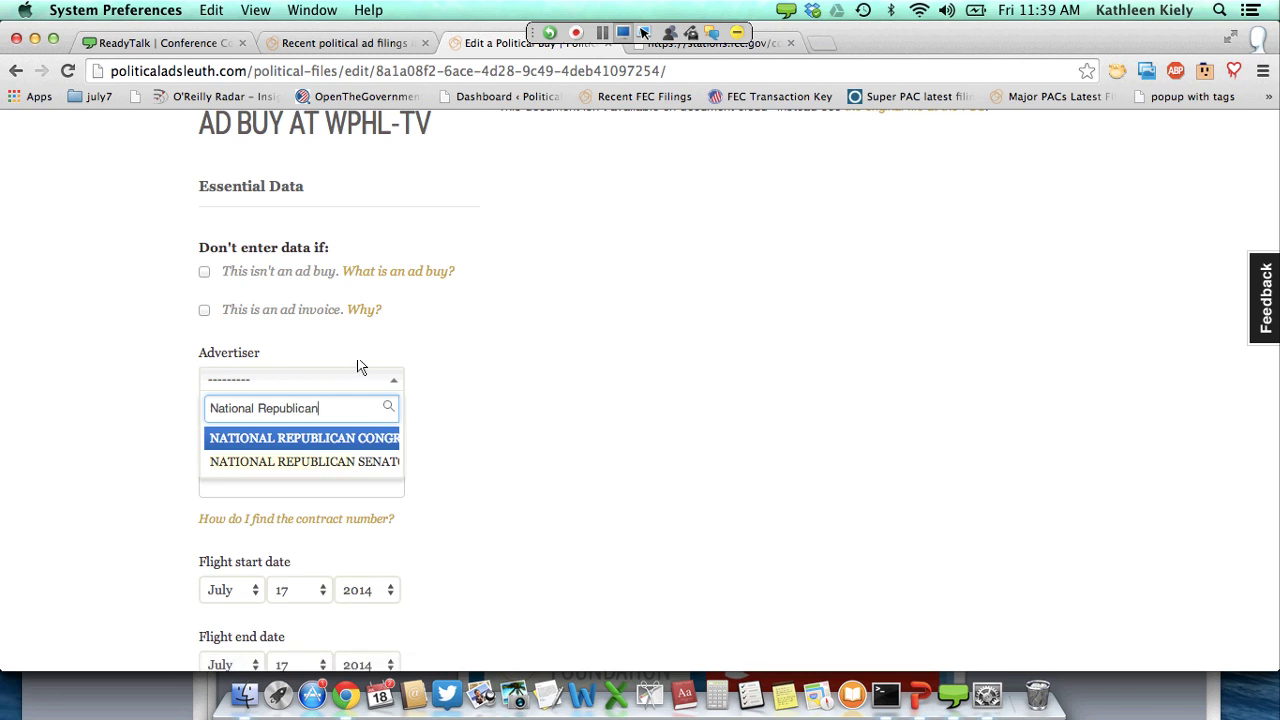
key(Return)
- Enter contract number 599352 and check it against the FCC contract
key(Tab)
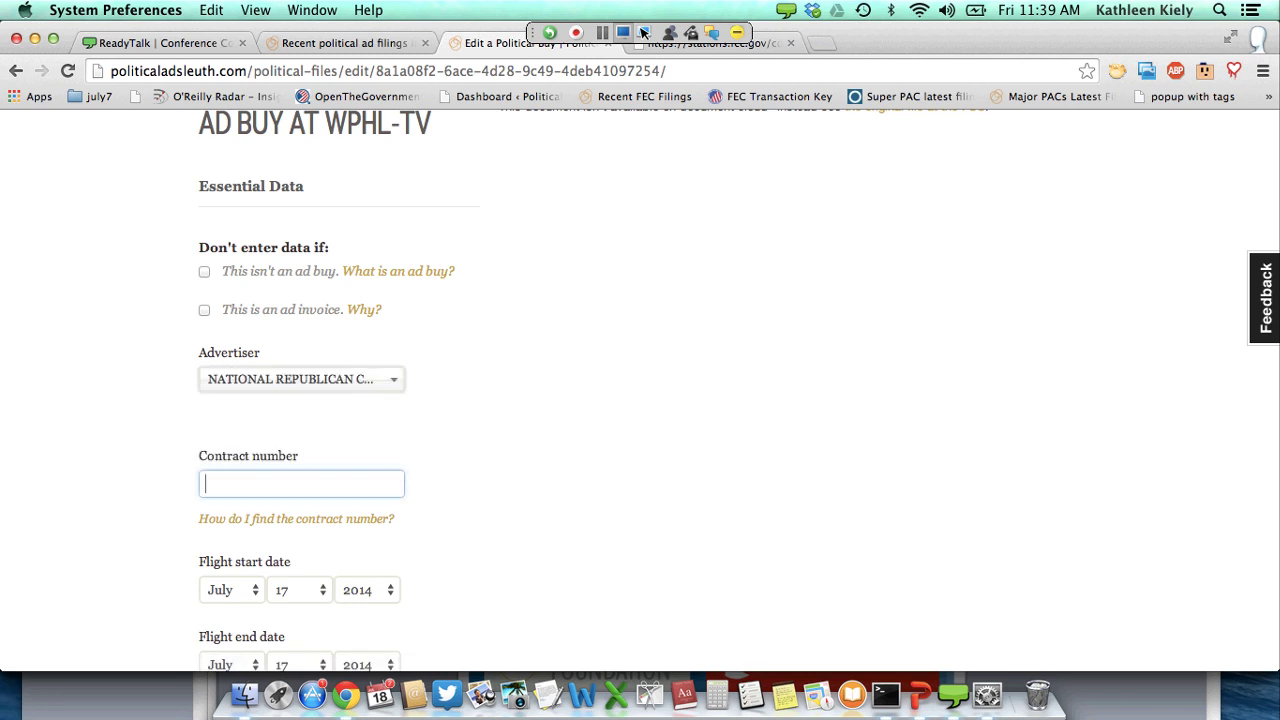
text(599)
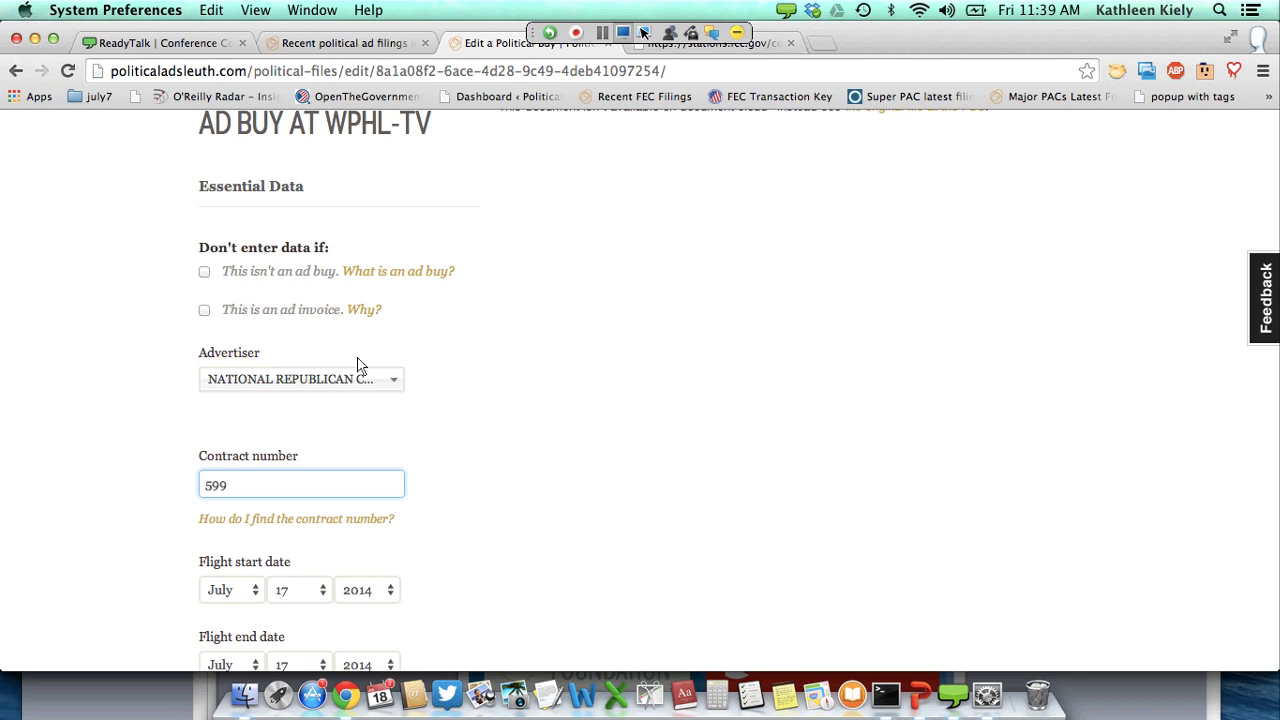
text(352)
key(ctrl+Tab)
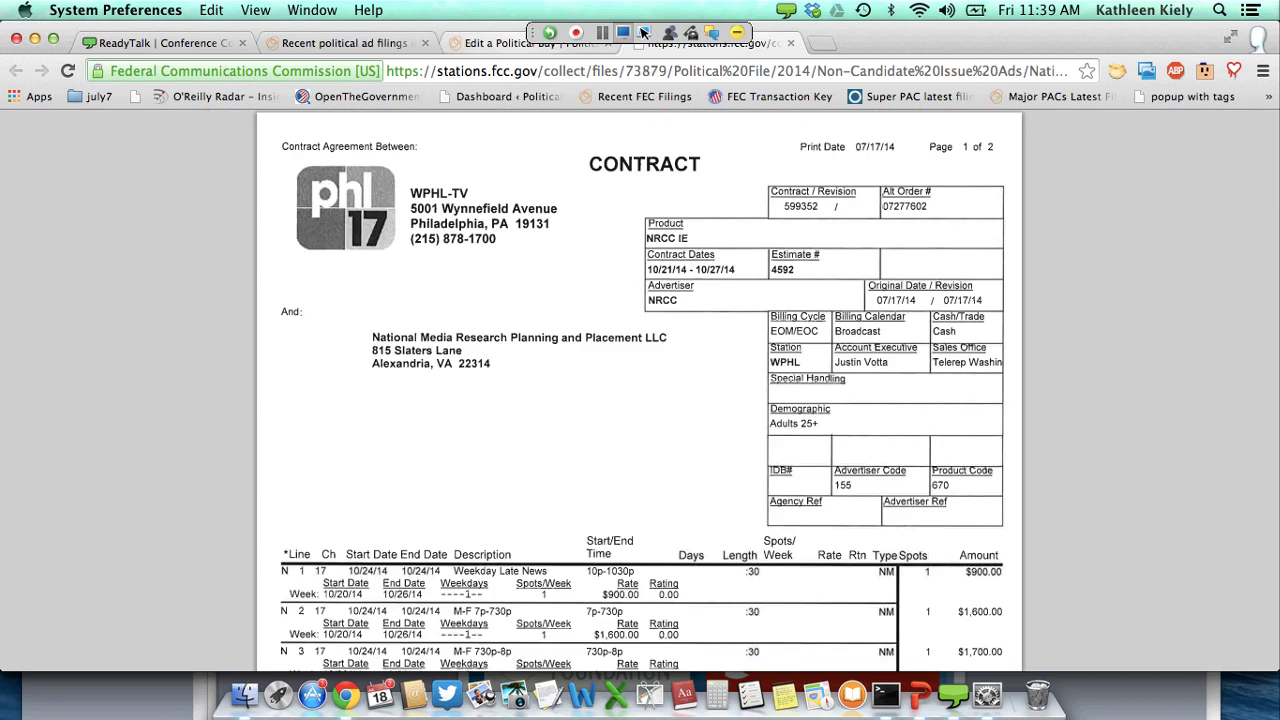
- Set the flight start date to October 21, 2014
key(ctrl+shift+Tab)
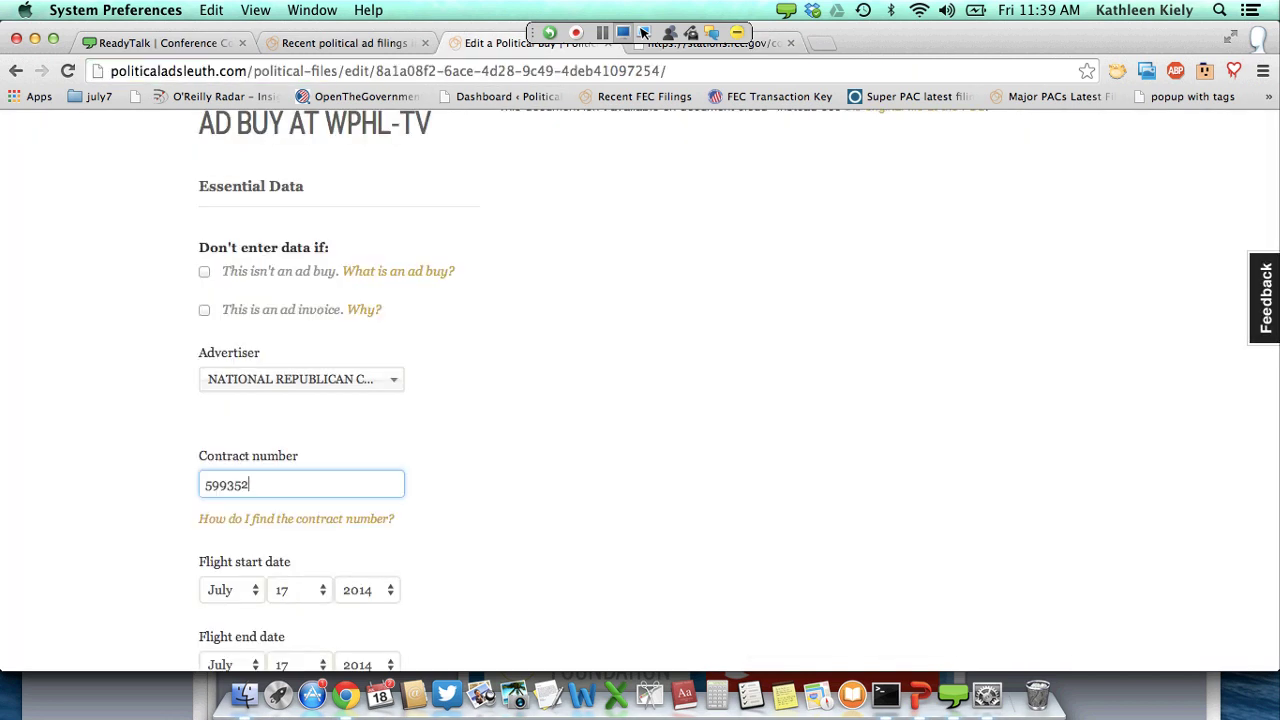
key(Tab)
key(space)
key(Down)
key(Down)
key(Down)
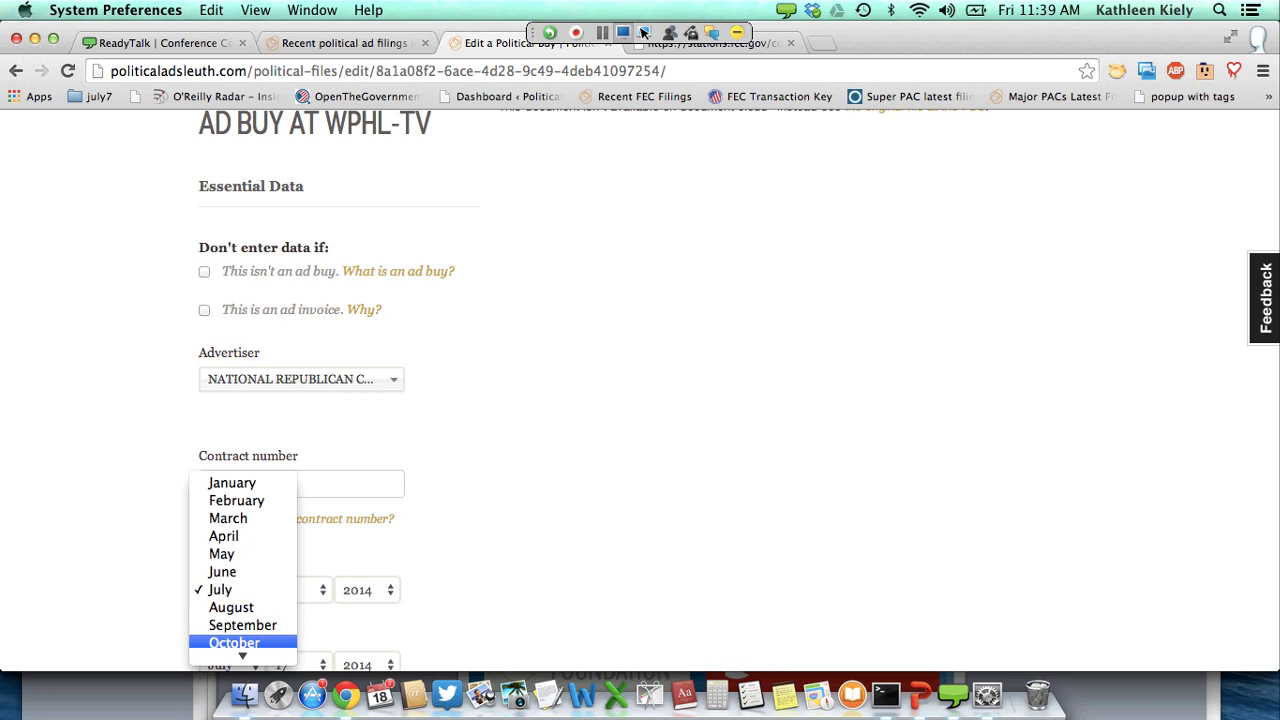
key(Return)
key(Tab)
key(space)
key(Down)
key(Down)
key(Down)
key(Down)
key(Down)
key(Down)
key(Down)
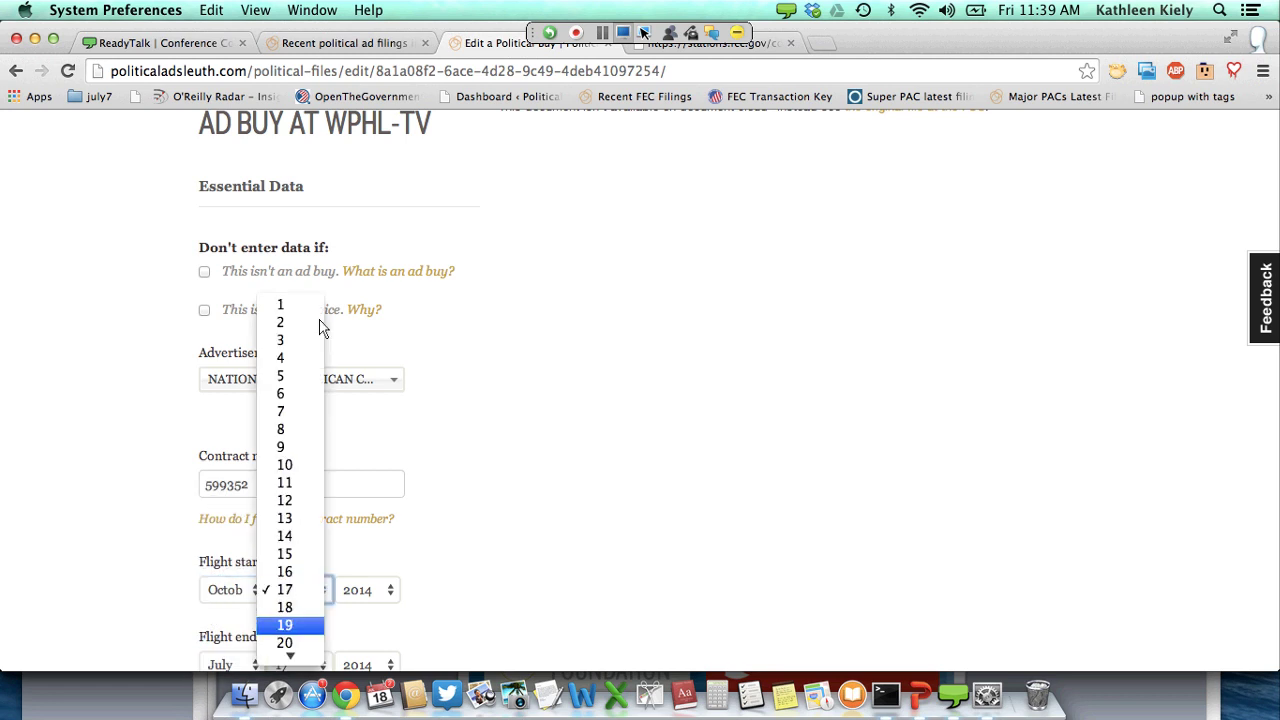
key(Up)
key(Up)
key(Up)
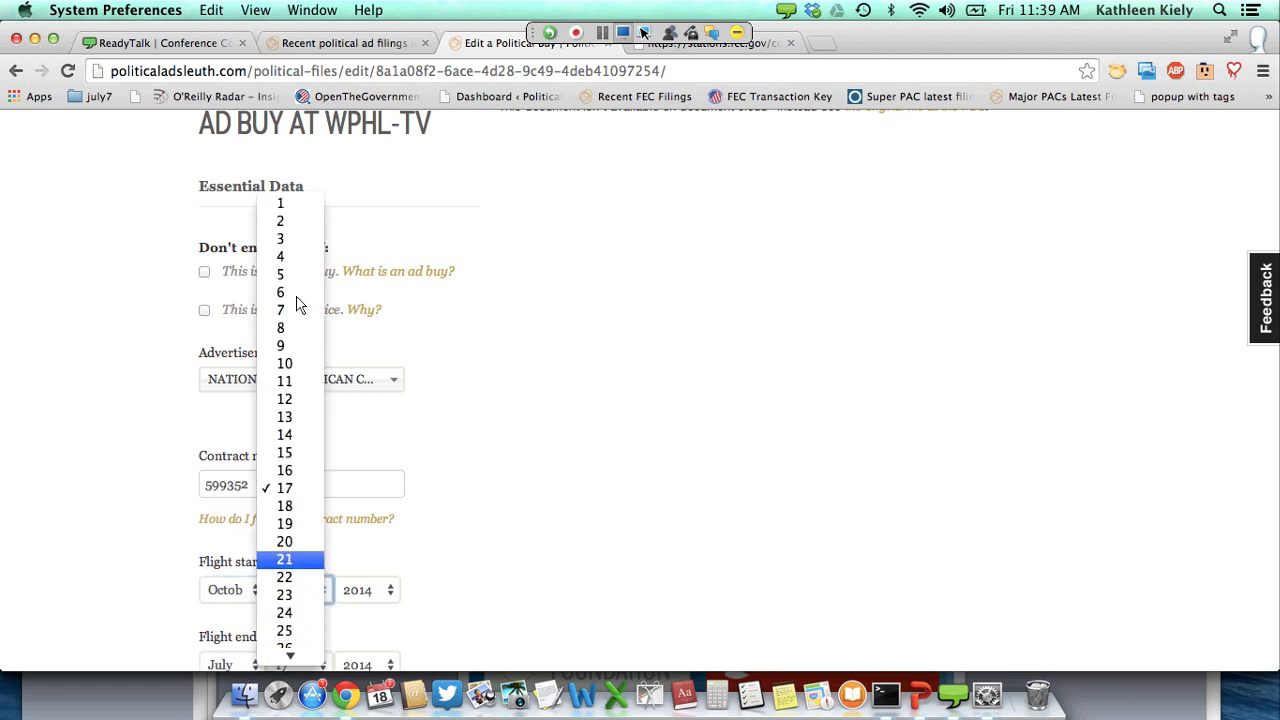
key(Return)
- Set the flight end date to October 27, 2014
scroll(548, 556, down, 3)
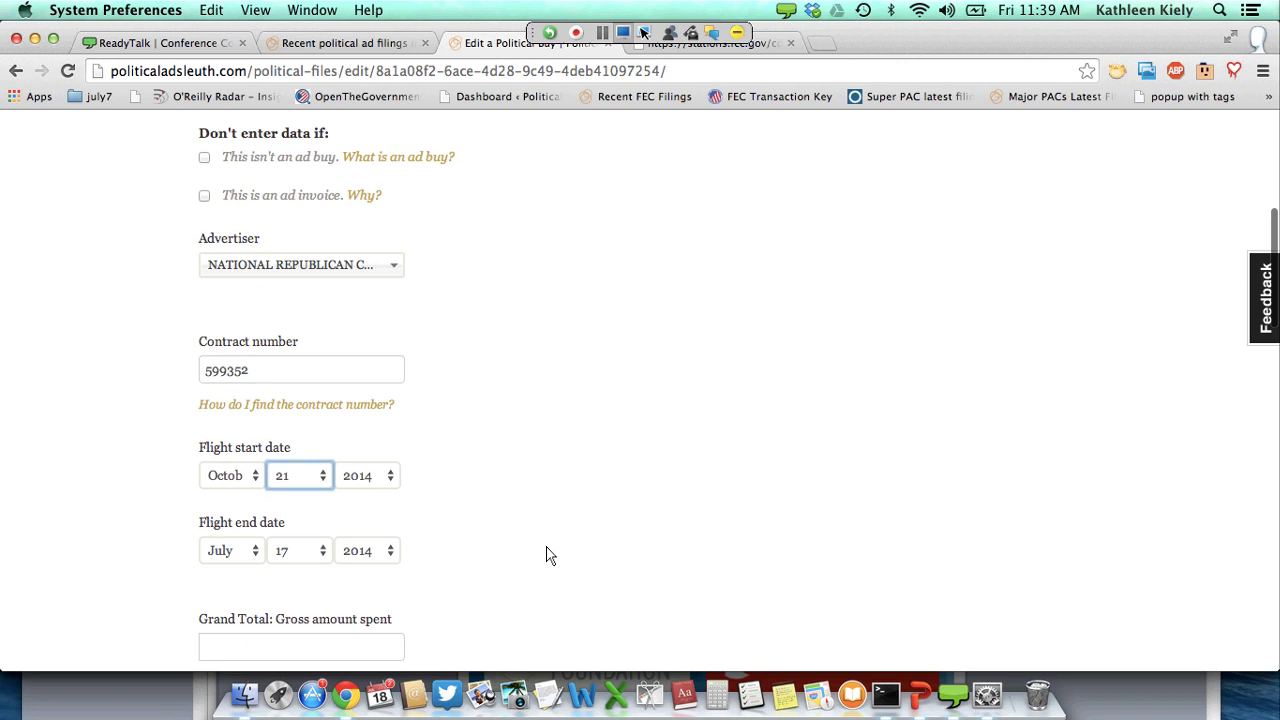
key(Tab)
key(Tab)
key(space)
key(Down)
key(Down)
key(Down)
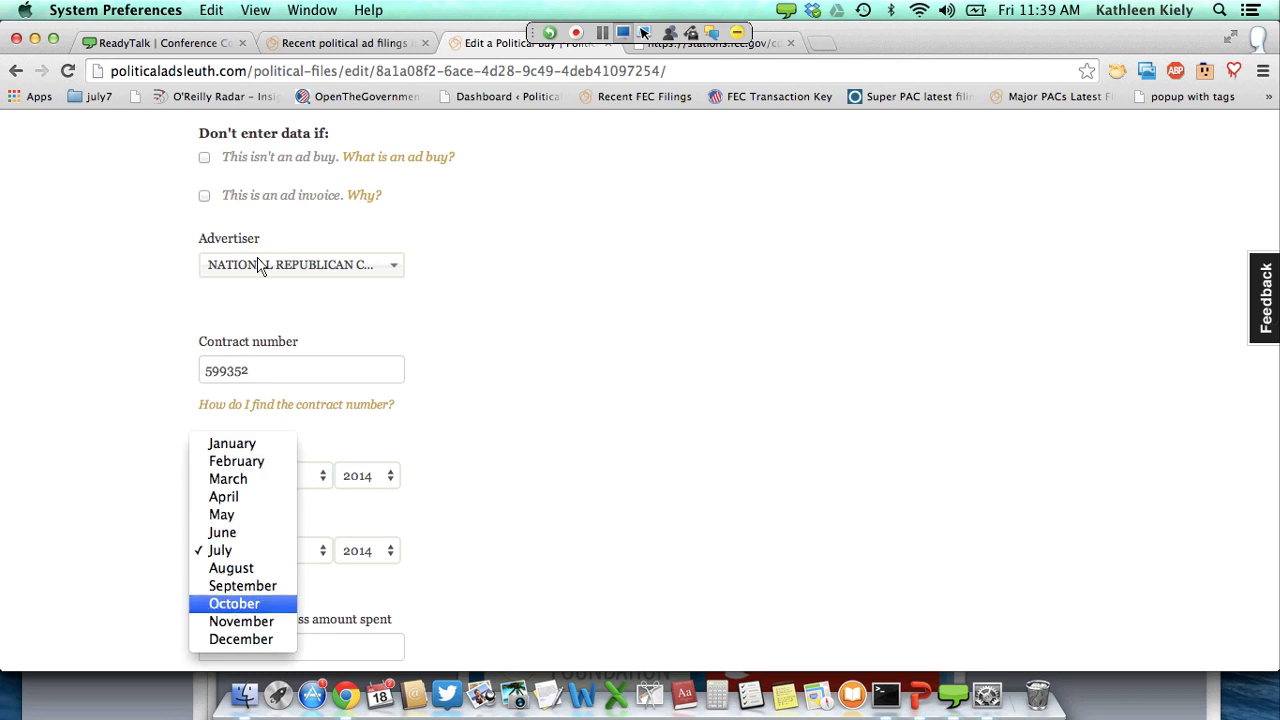
key(Return)
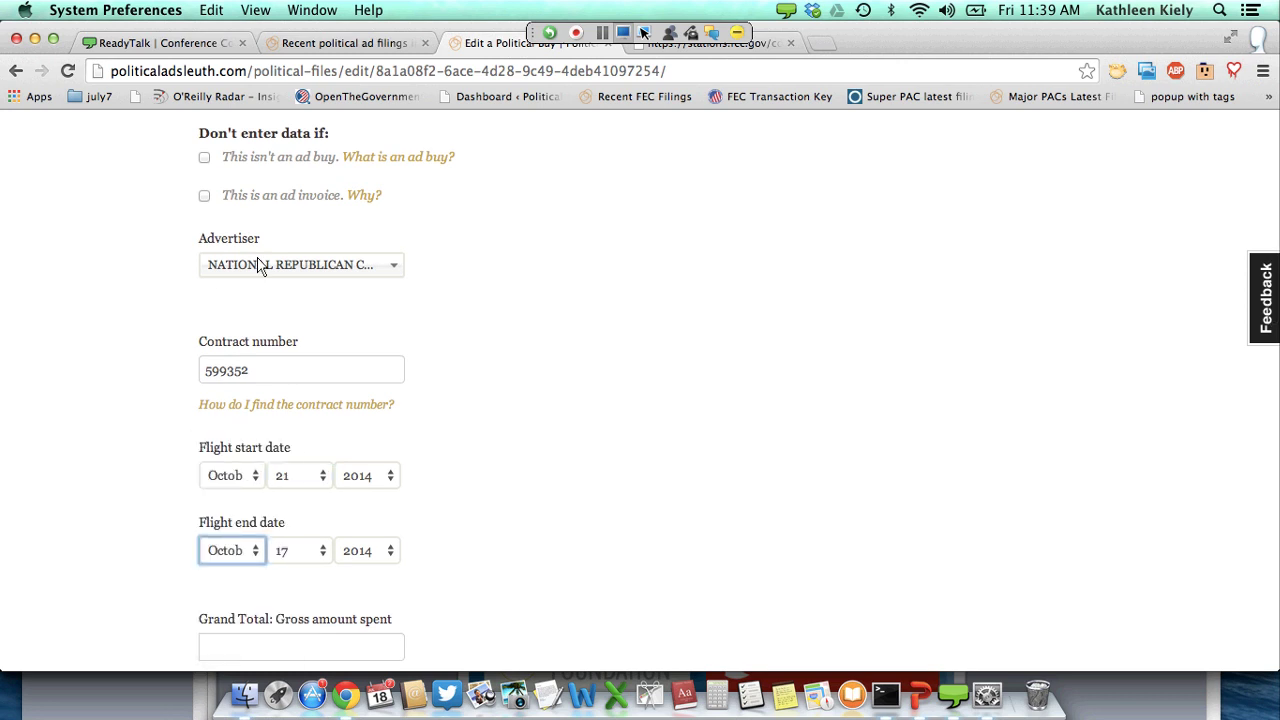
key(Tab)
key(space)
key(Down)
key(Down)
key(Down)
key(Down)
key(Down)
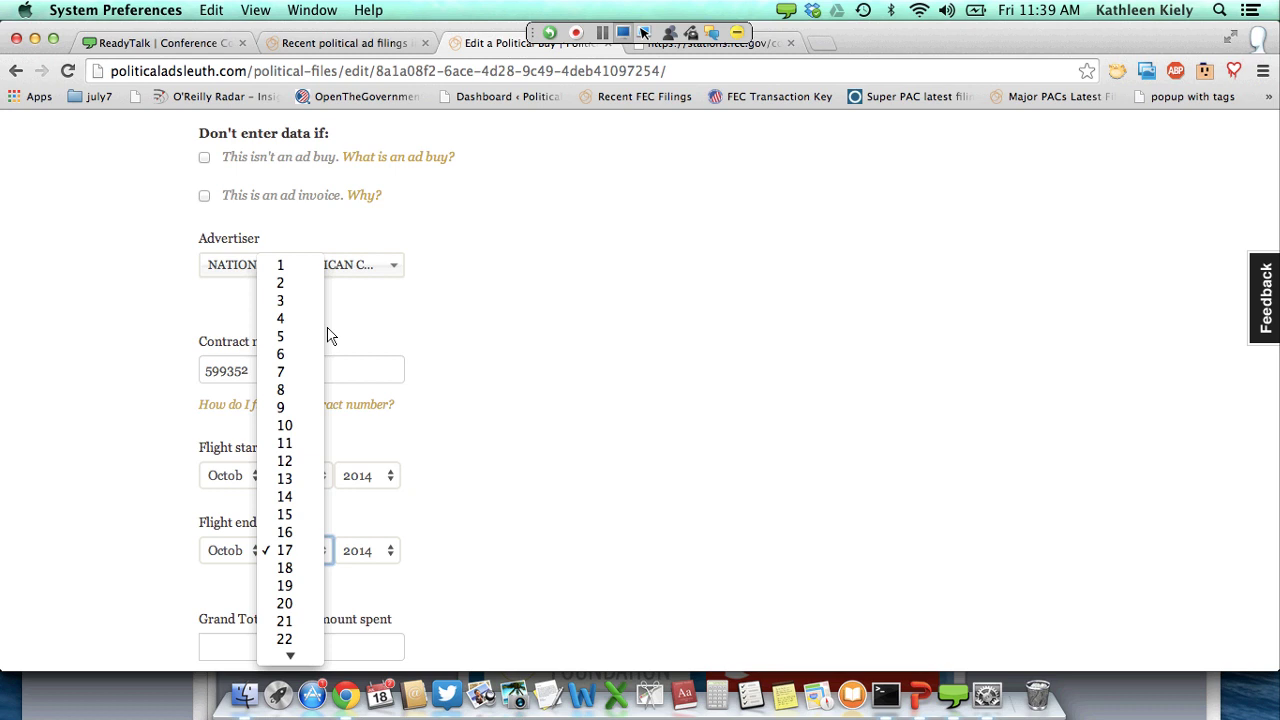
key(Down)
key(Down)
key(Down)
key(Down)
key(Down)
key(Return)
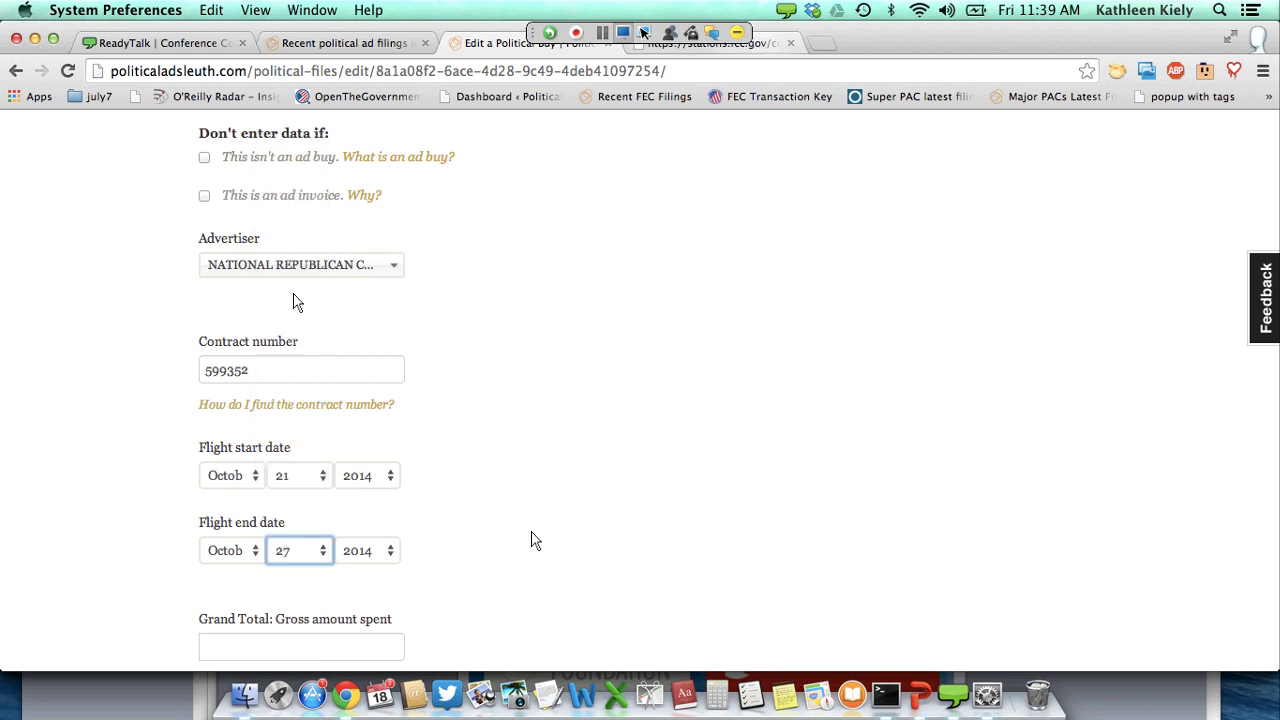
key(ctrl+Tab)
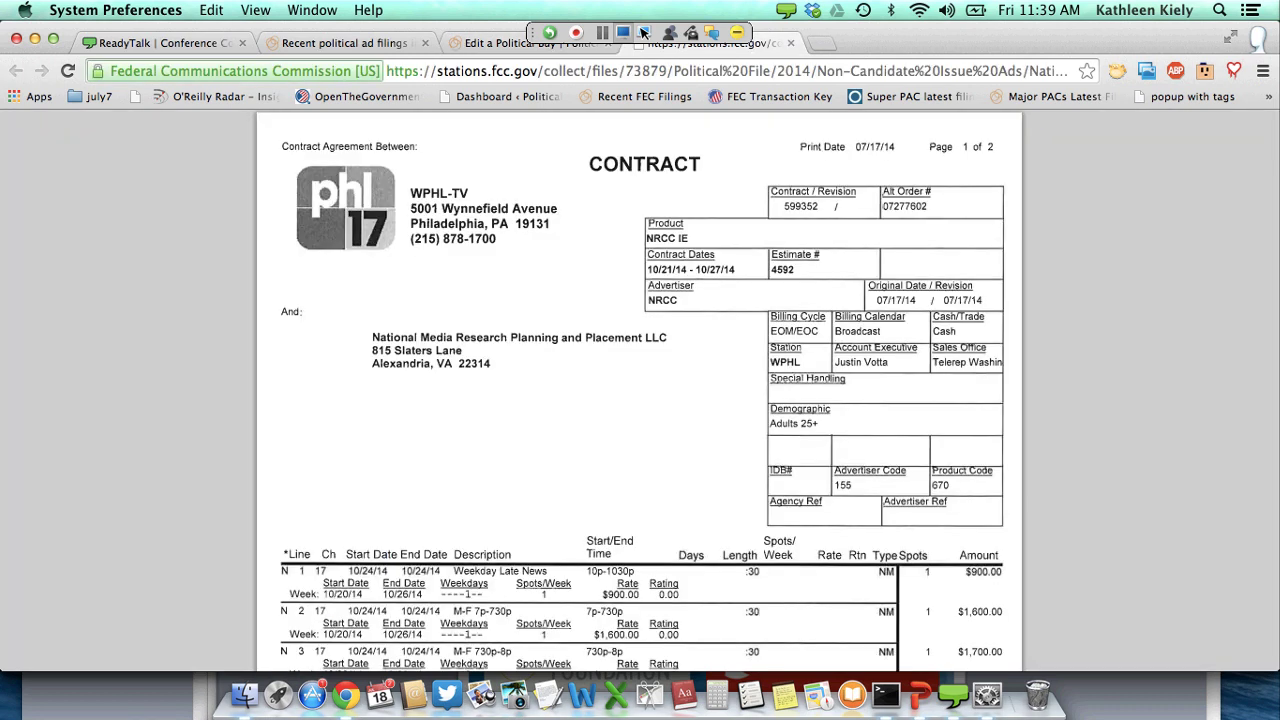
- Go through the contract's spot lines to the totals of 24 spots and $29,700 gross
key(Down)
key(Down)
key(Down)
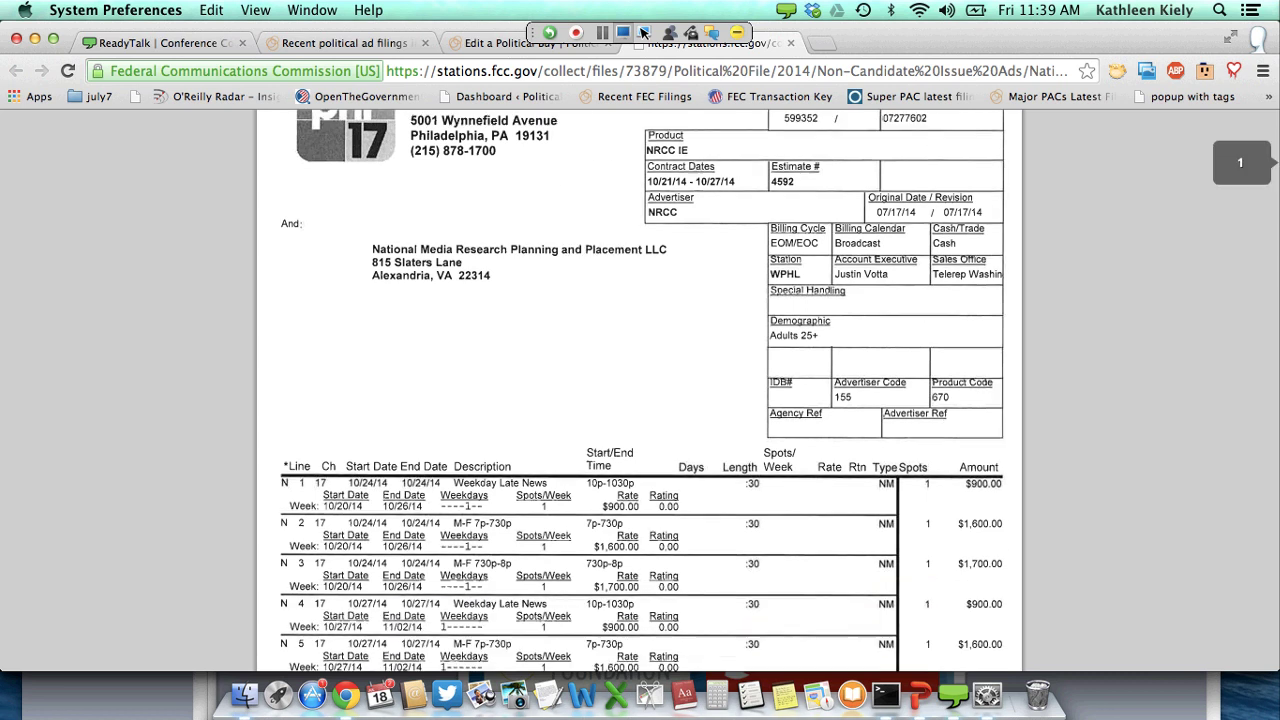
key(Down)
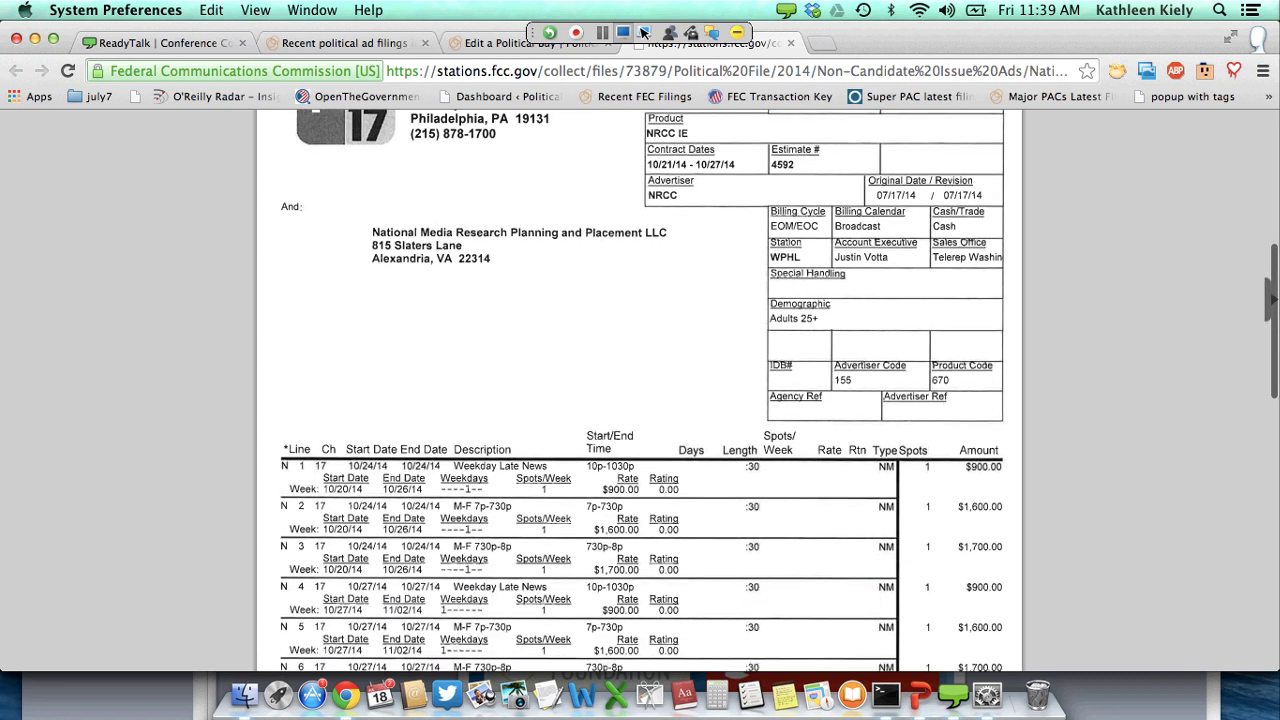
key(Down)
key(Down)
key(Down)
key(Down)
key(Down)
key(Down)
key(Down)
key(Down)
key(Down)
key(Down)
key(Down)
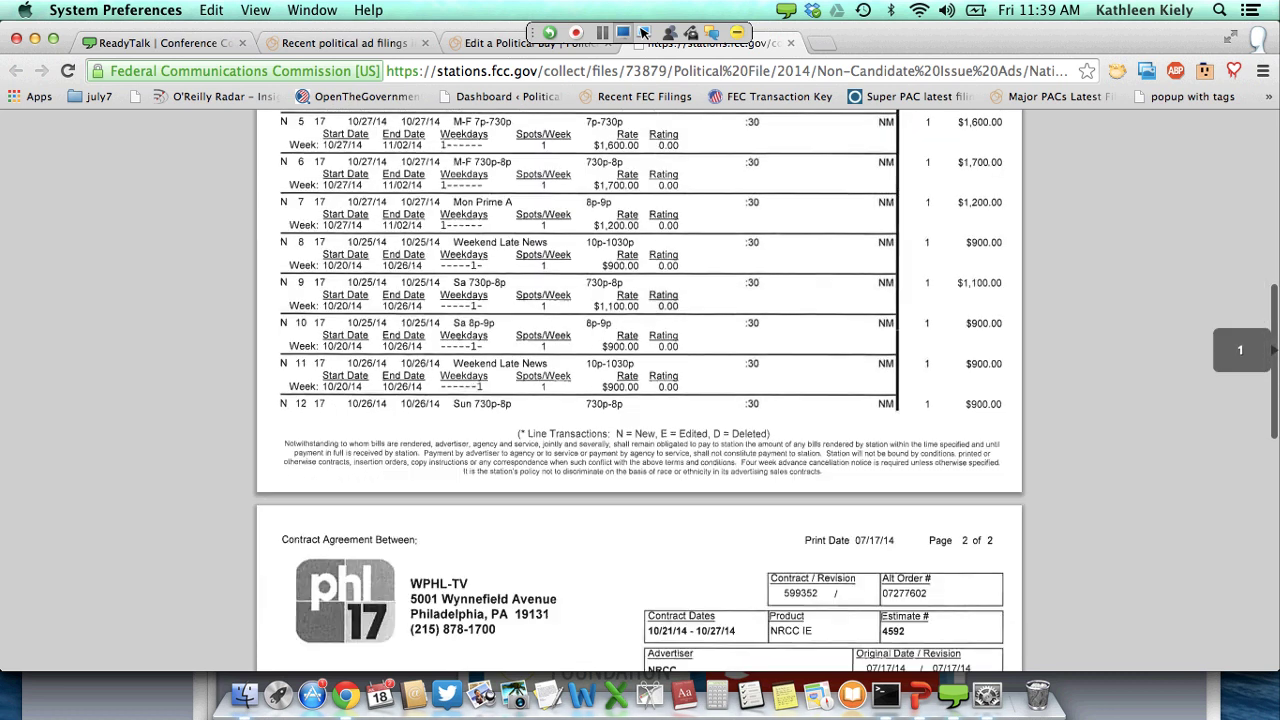
key(Down)
key(Down)
key(Down)
key(Down)
key(Down)
key(Down)
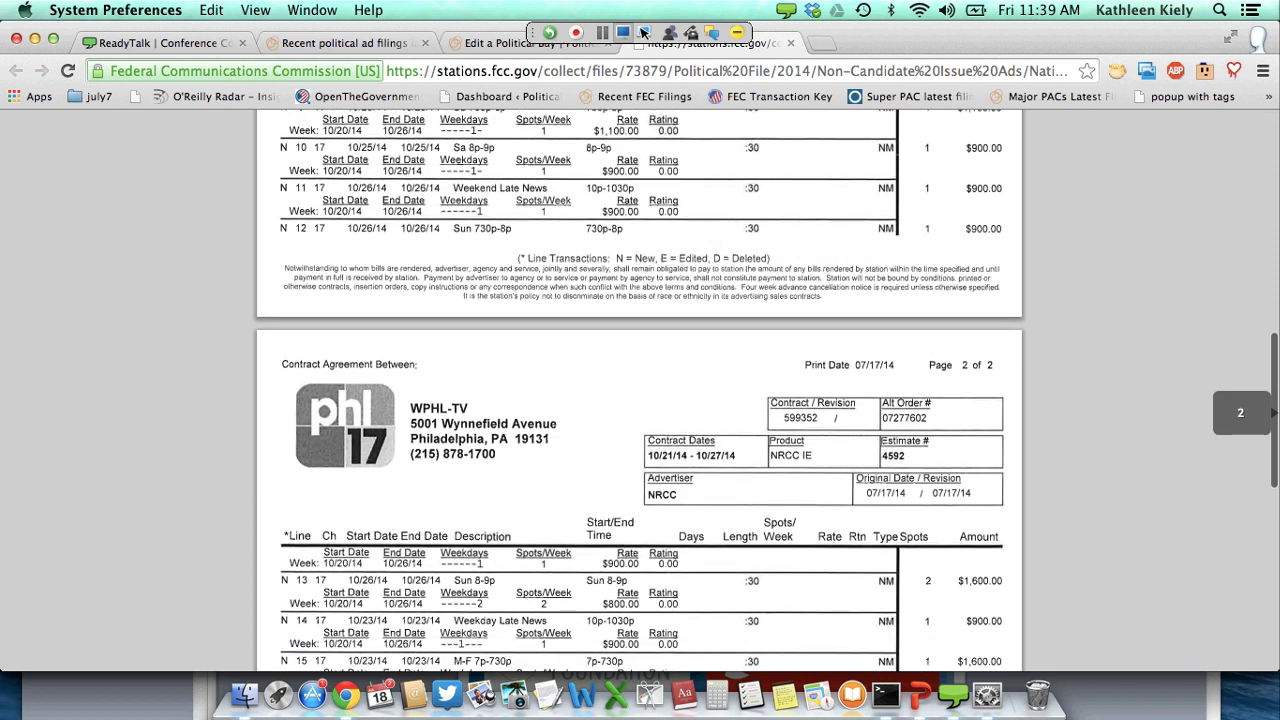
key(Down)
key(Down)
key(Down)
key(Down)
key(Down)
key(Down)
key(Down)
key(Down)
key(Down)
key(Down)
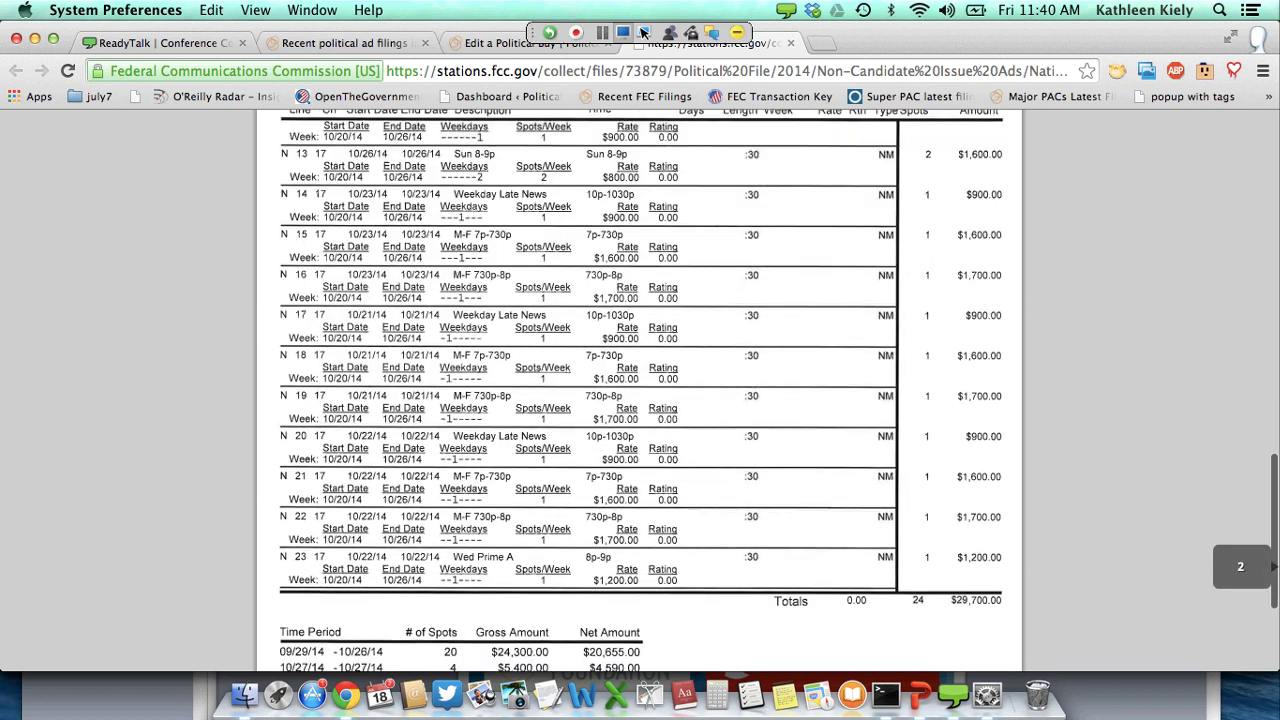
key(Down)
key(Down)
key(Down)
key(Down)
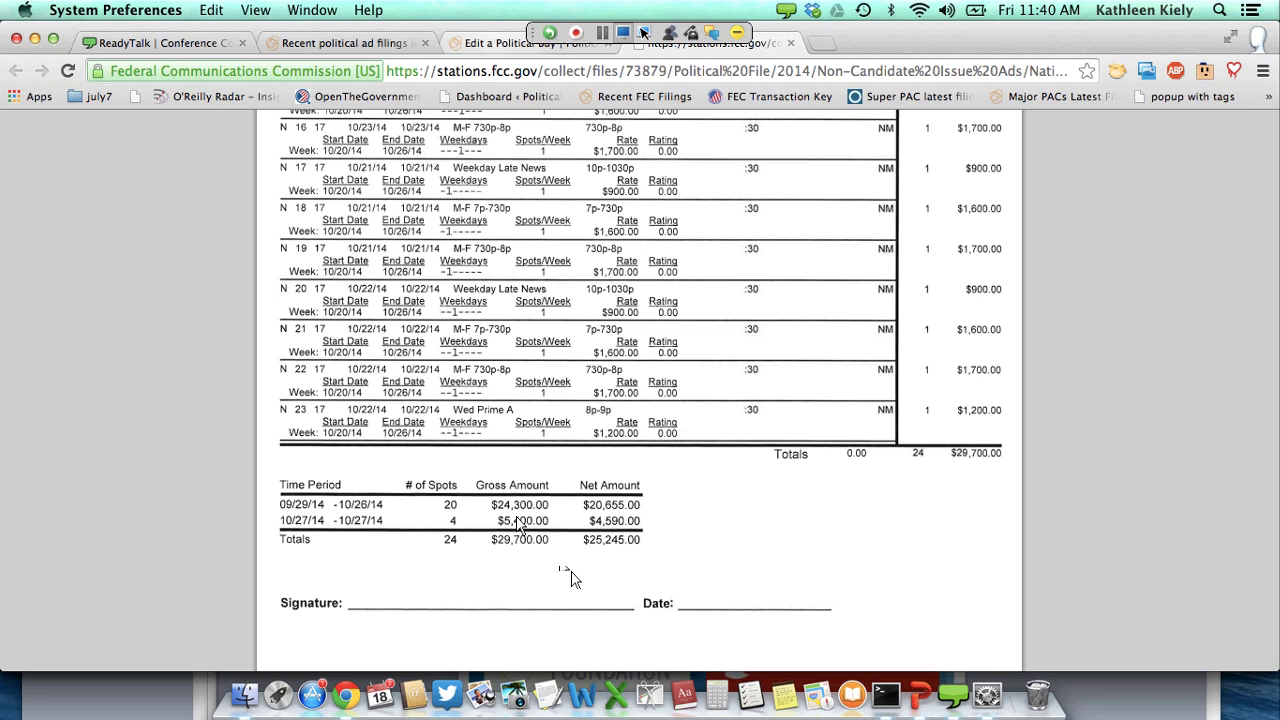
key(ctrl+shift+Tab)
key(Tab)
key(Tab)
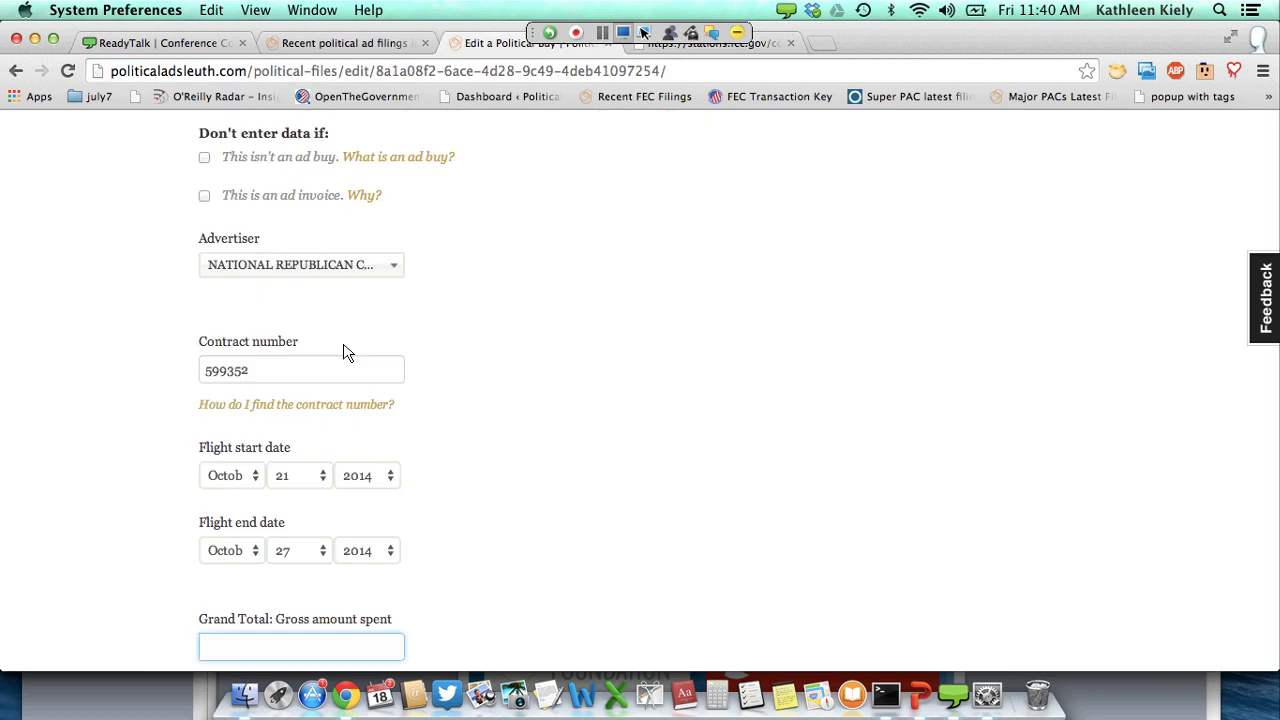
- Enter 29700 as the Grand Total gross amount spent
text(29700)
scroll(435, 440, down, 3)
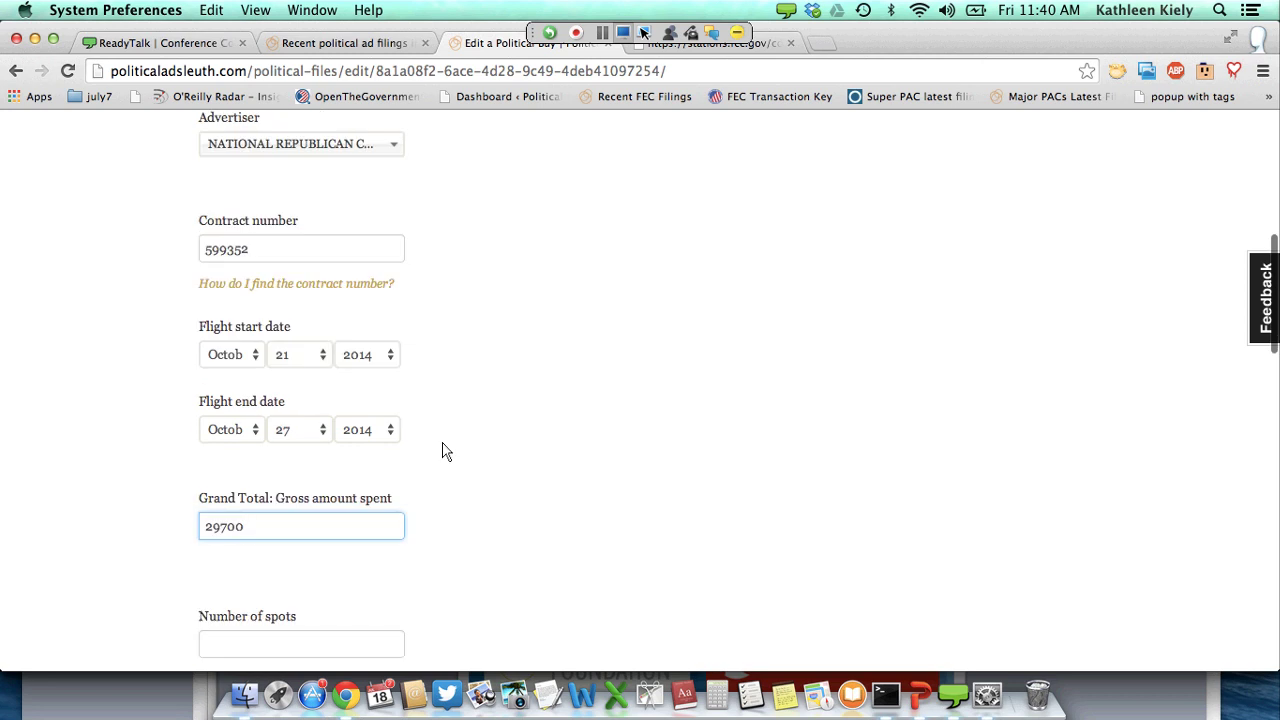
- Enter 24 as the number of spots
key(Tab)
text(24)
scroll(560, 567, down, 3)
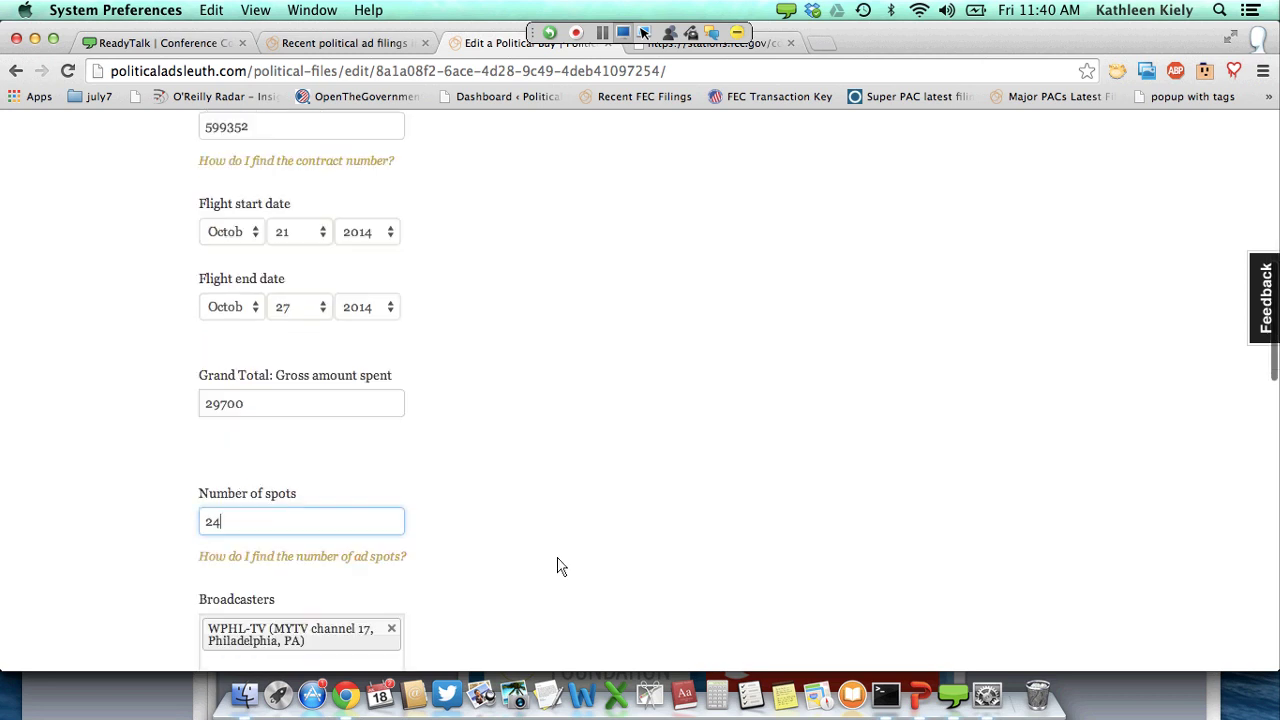
scroll(560, 567, down, 8)
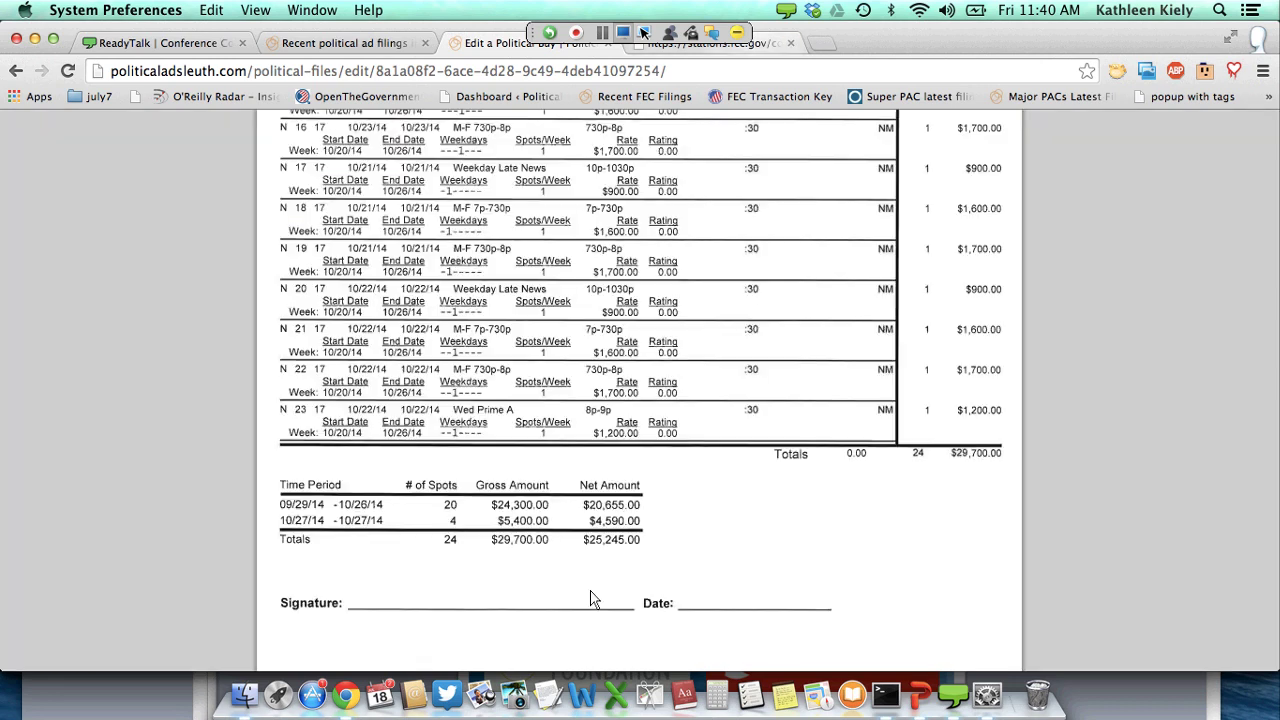
scroll(553, 560, up, 15)
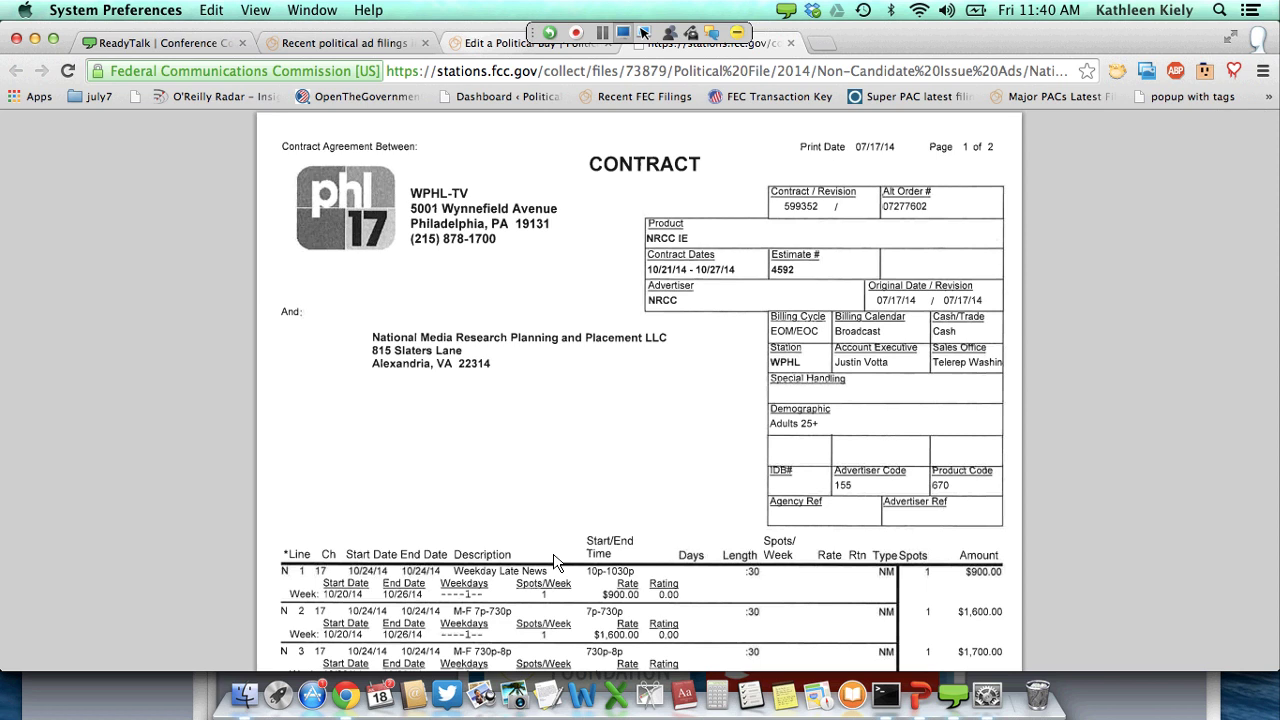
key(ctrl+shift+Tab)
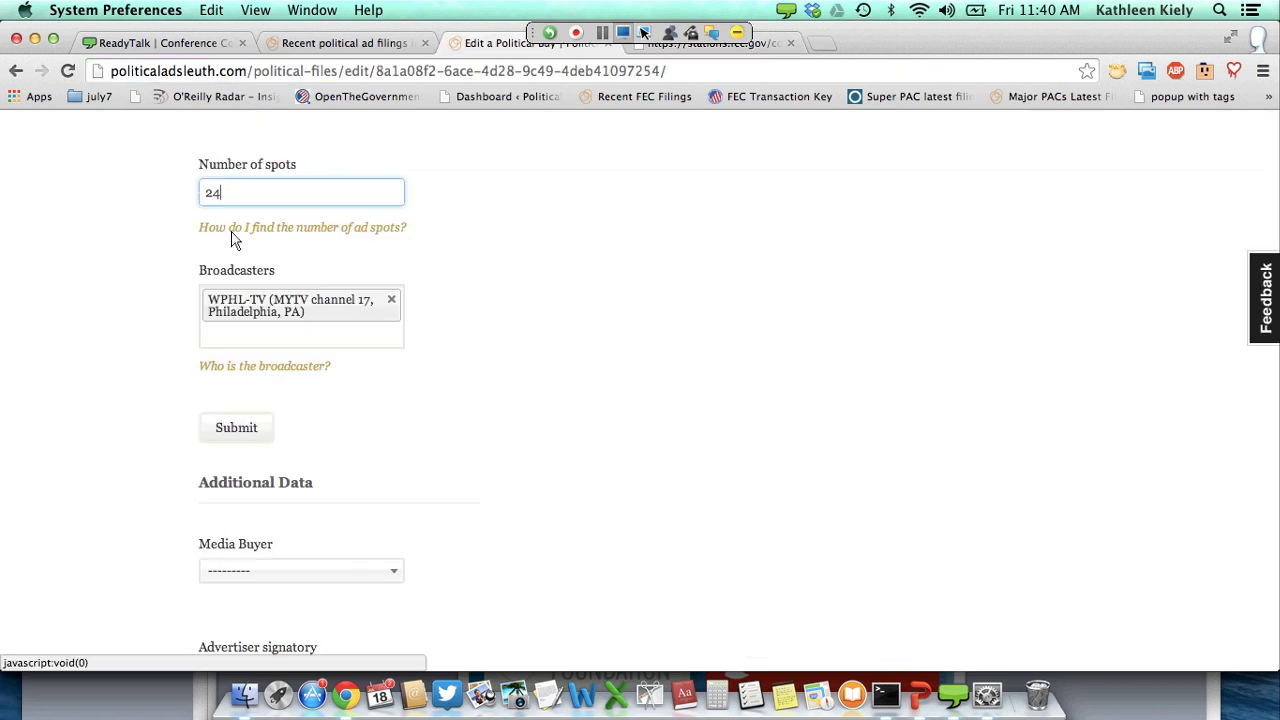
- Set the media buyer to National Media Research Planning
key(Tab)
key(Tab)
key(Tab)
key(Tab)
key(Tab)
key(Down)
text(Nation)
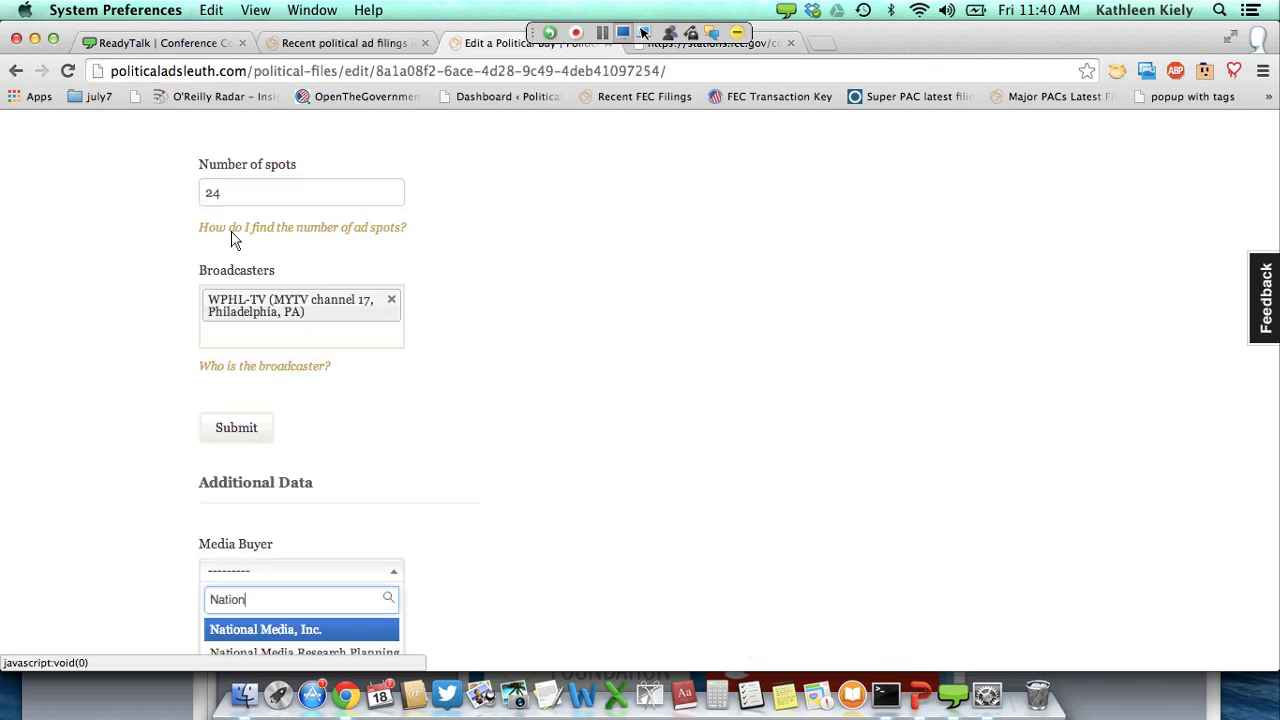
key(Down)
key(Return)
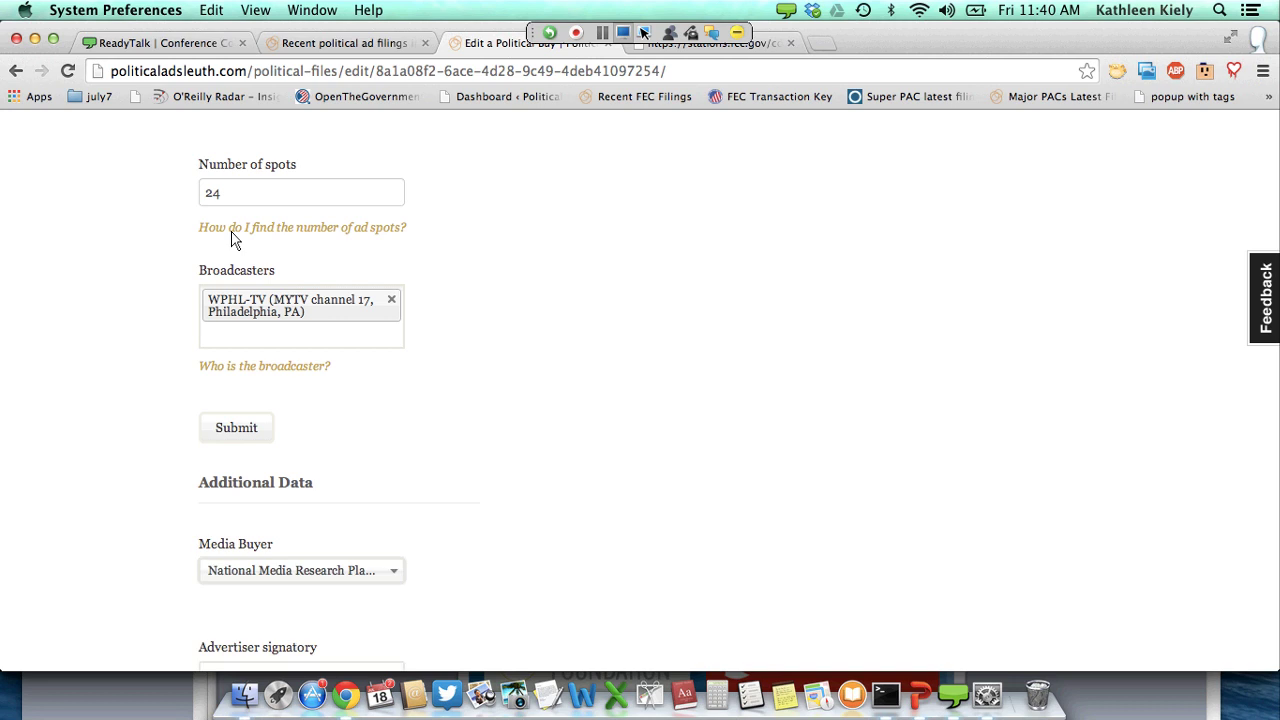
- Submit the WPHL-TV ad-buy form to save the NRCC buy record
scroll(231, 240, down, 8)
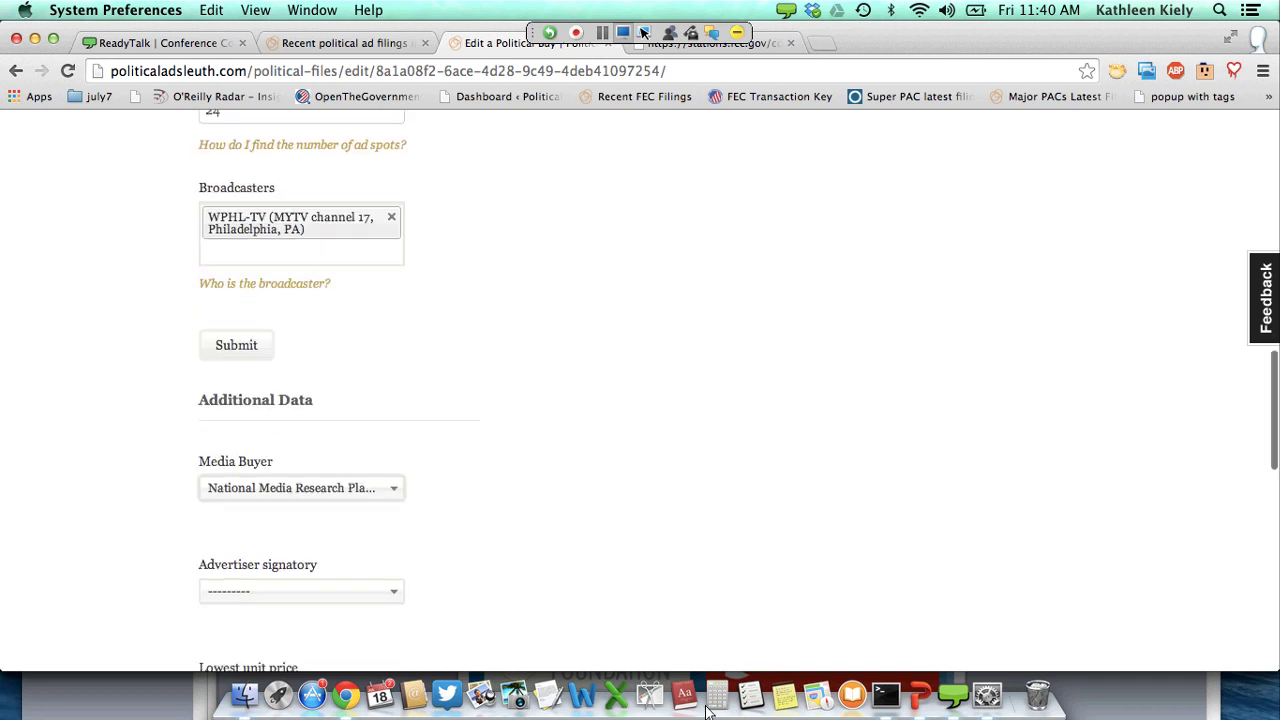
scroll(706, 710, down, 4)
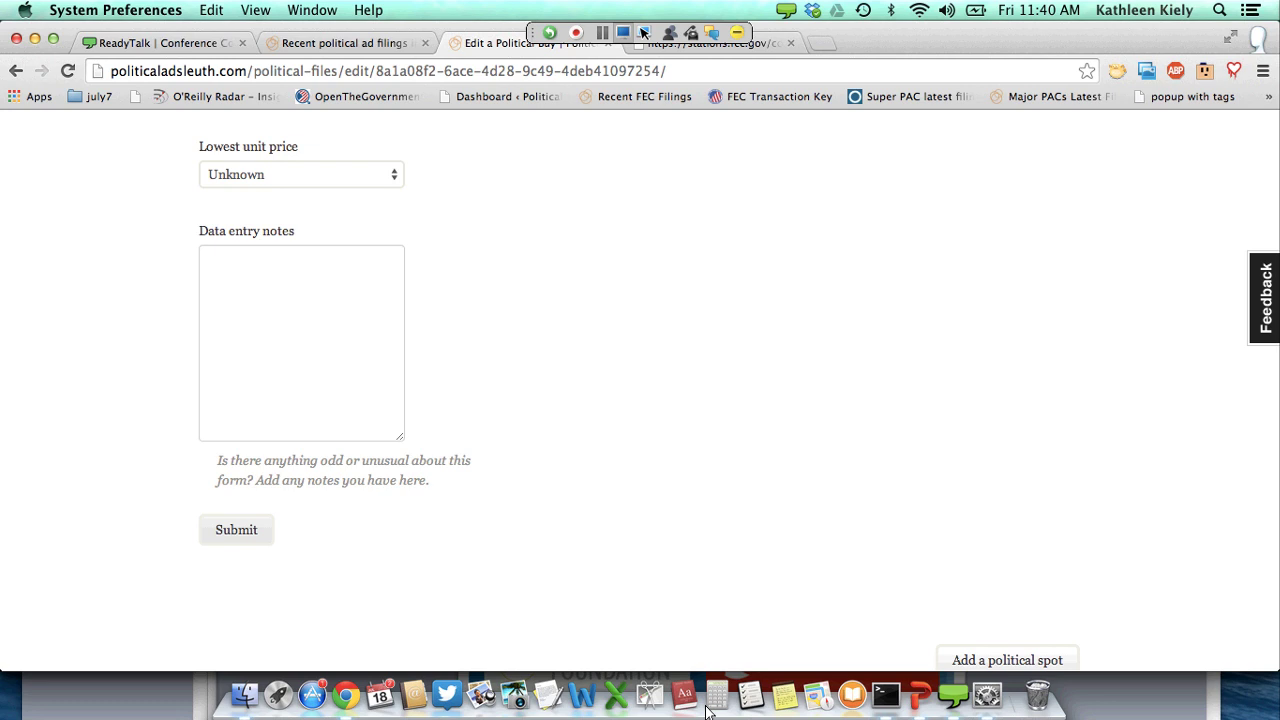
click(236, 529)
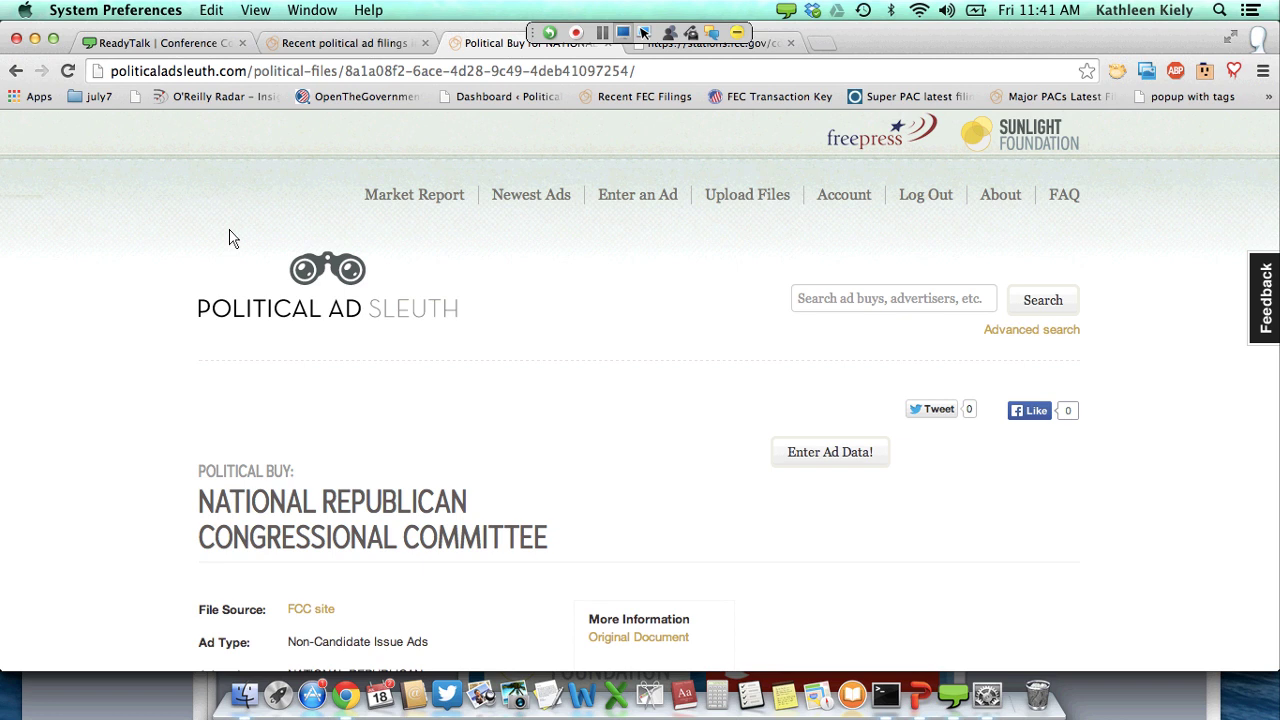
- Look over the saved WPHL-TV NRCC buy, contract 599352, then reopen it with Enter Ad Data!
key(Down)
key(Down)
key(Down)
key(Down)
key(Down)
key(Down)
key(Down)
key(Down)
key(Down)
key(Down)
key(Down)
key(Down)
key(Down)
key(Down)
key(Down)
key(Down)
key(Down)
key(Down)
key(Down)
key(Down)
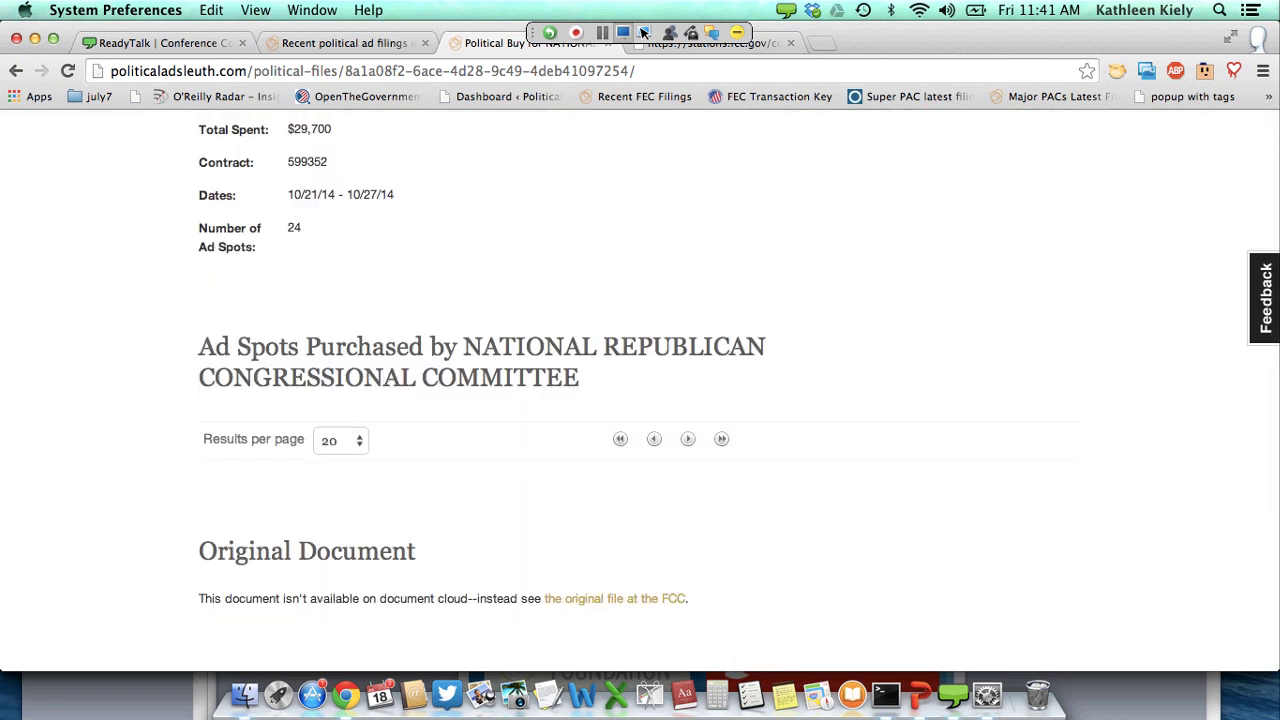
key(Down)
key(Down)
key(Down)
key(Down)
key(Up)
key(Up)
key(Up)
key(Up)
key(Up)
key(Up)
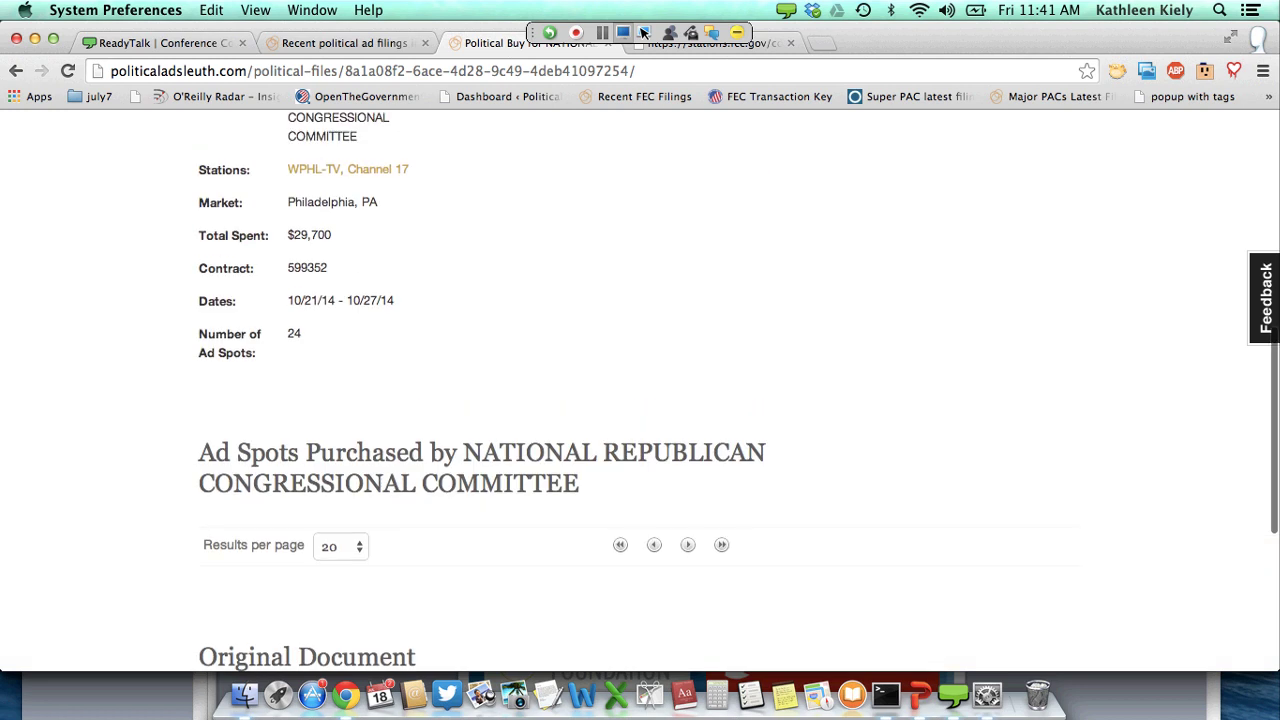
key(Up)
key(Up)
key(Up)
key(Up)
key(Up)
key(Up)
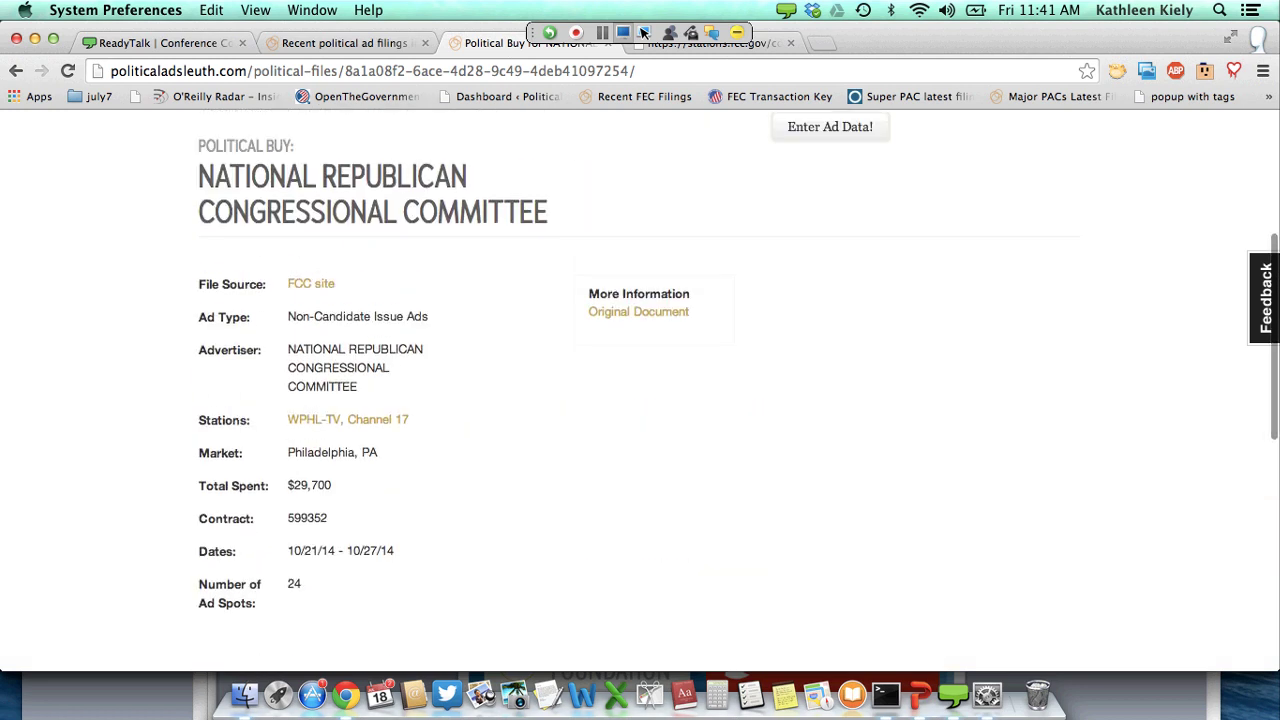
key(Up)
key(Up)
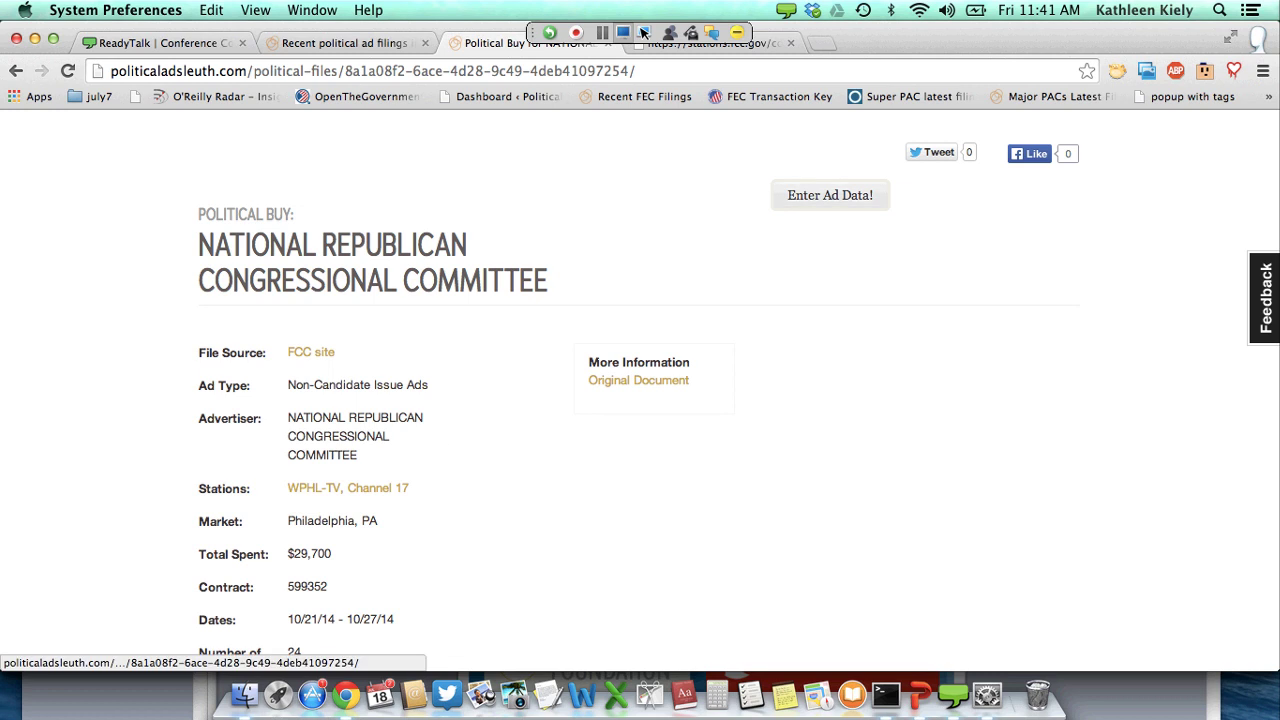
click(830, 196)
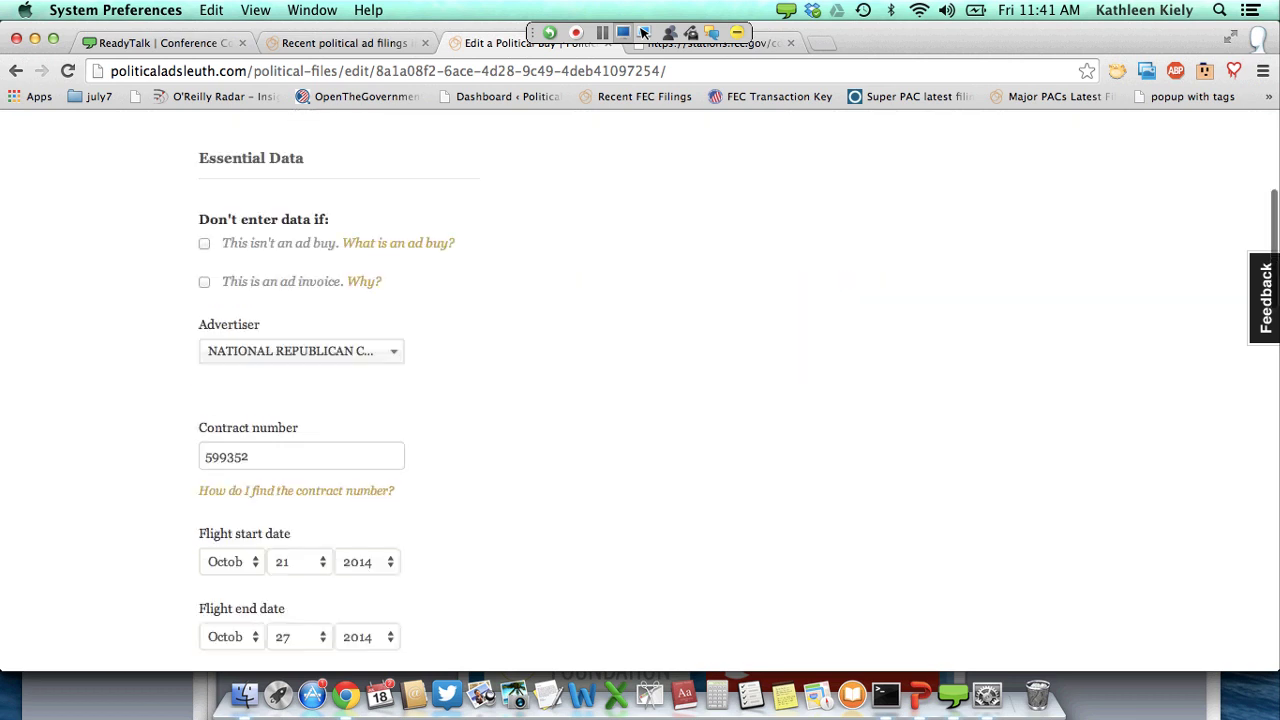
- Move down the edit form to the Ad Spots section to add a political spot
scroll(640, 390, down, 15)
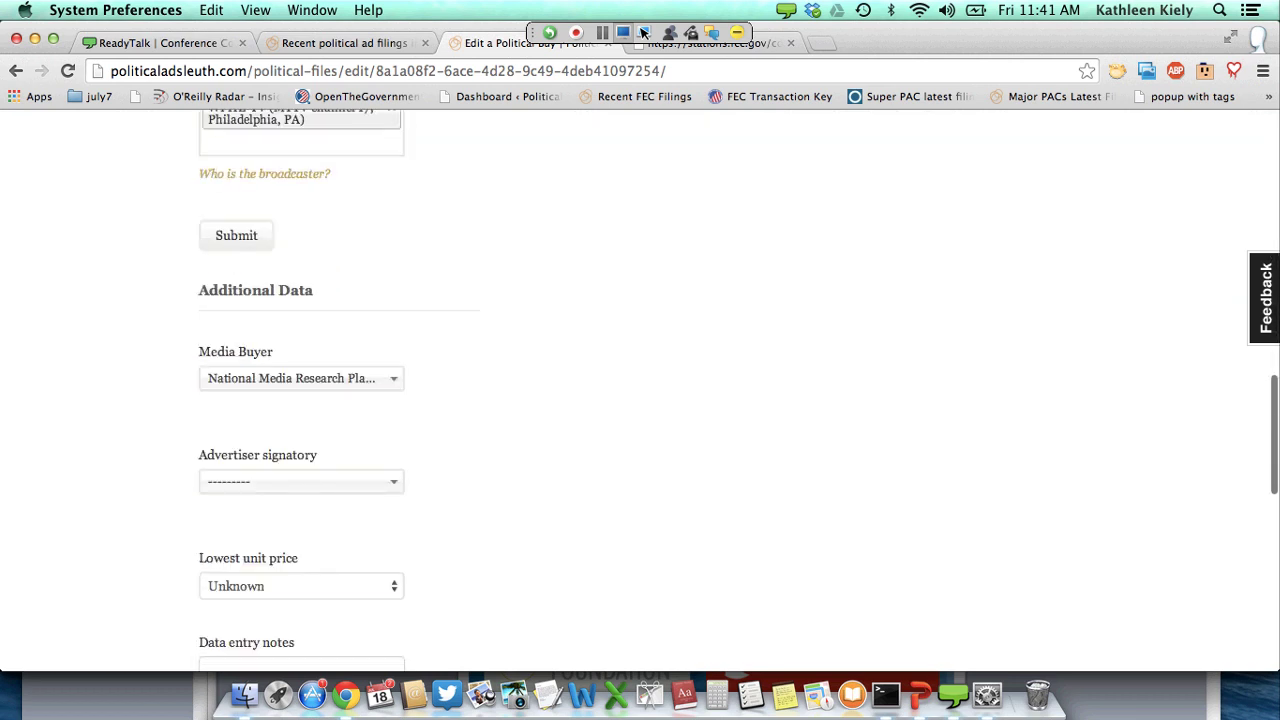
scroll(640, 390, down, 8)
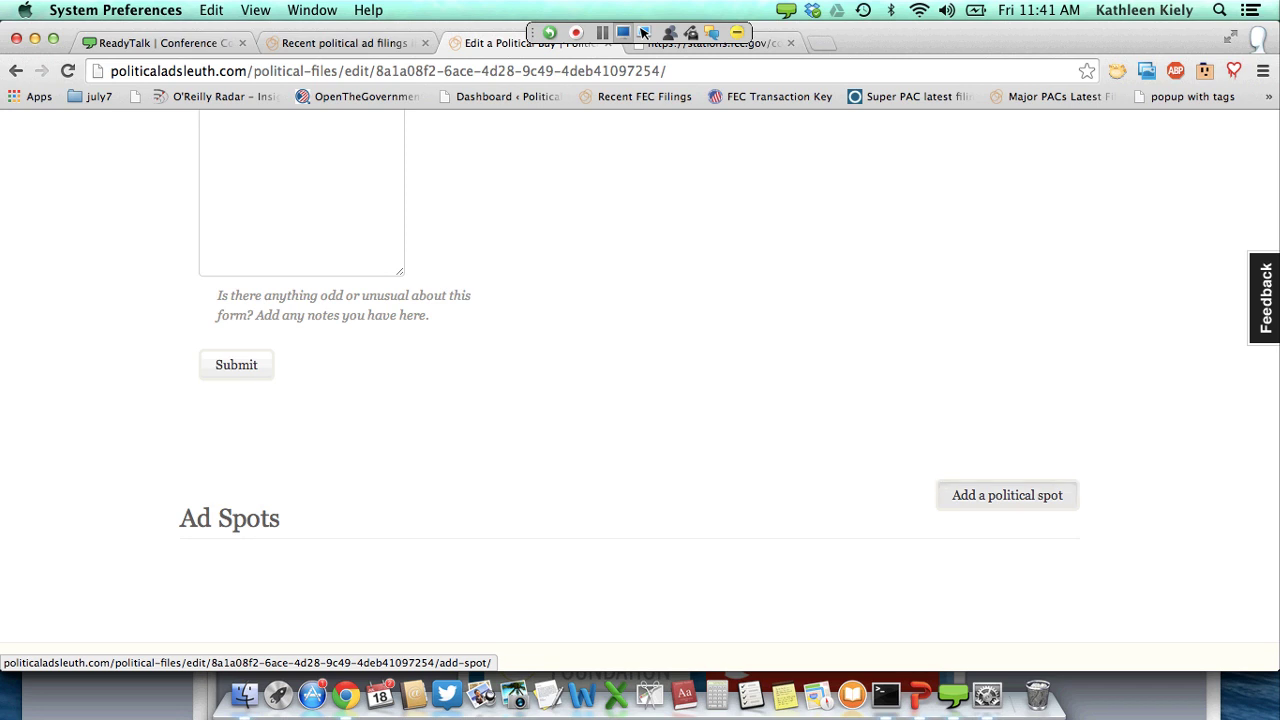
key(super+q)
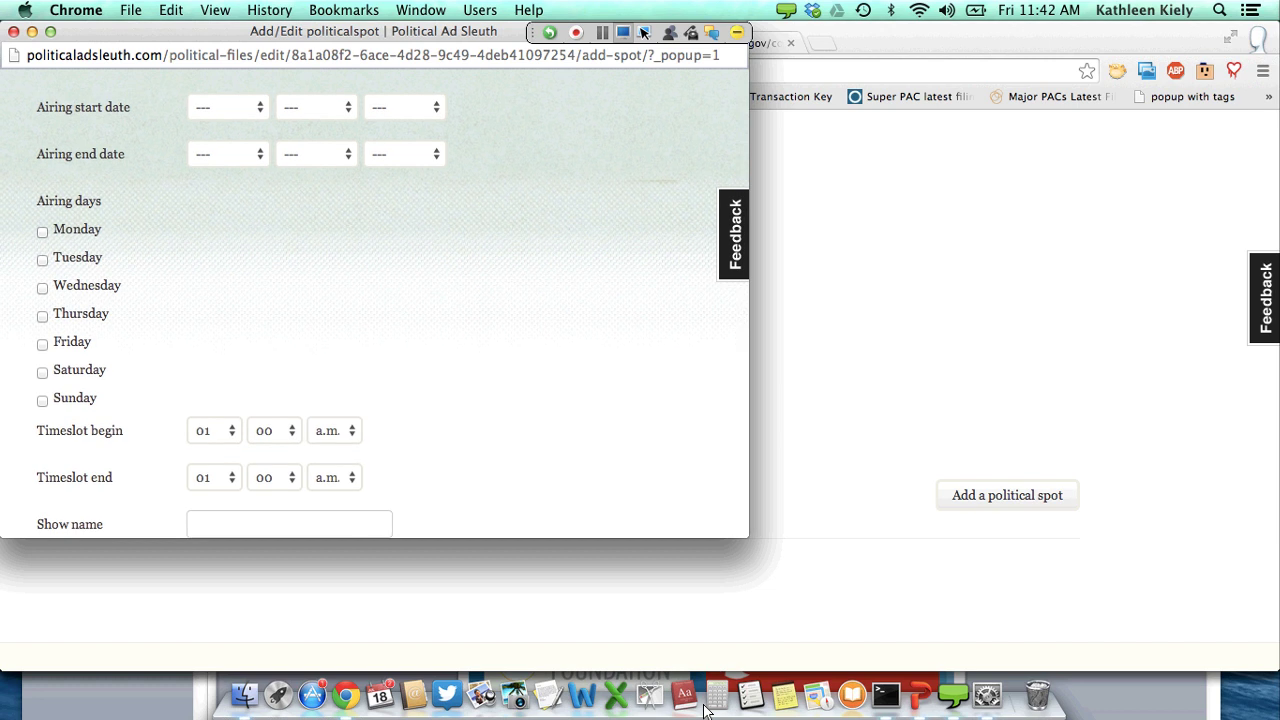
- Discard the blank spot-entry form without adding a spot and return to the WPHL-TV contract PDF
click(227, 107)
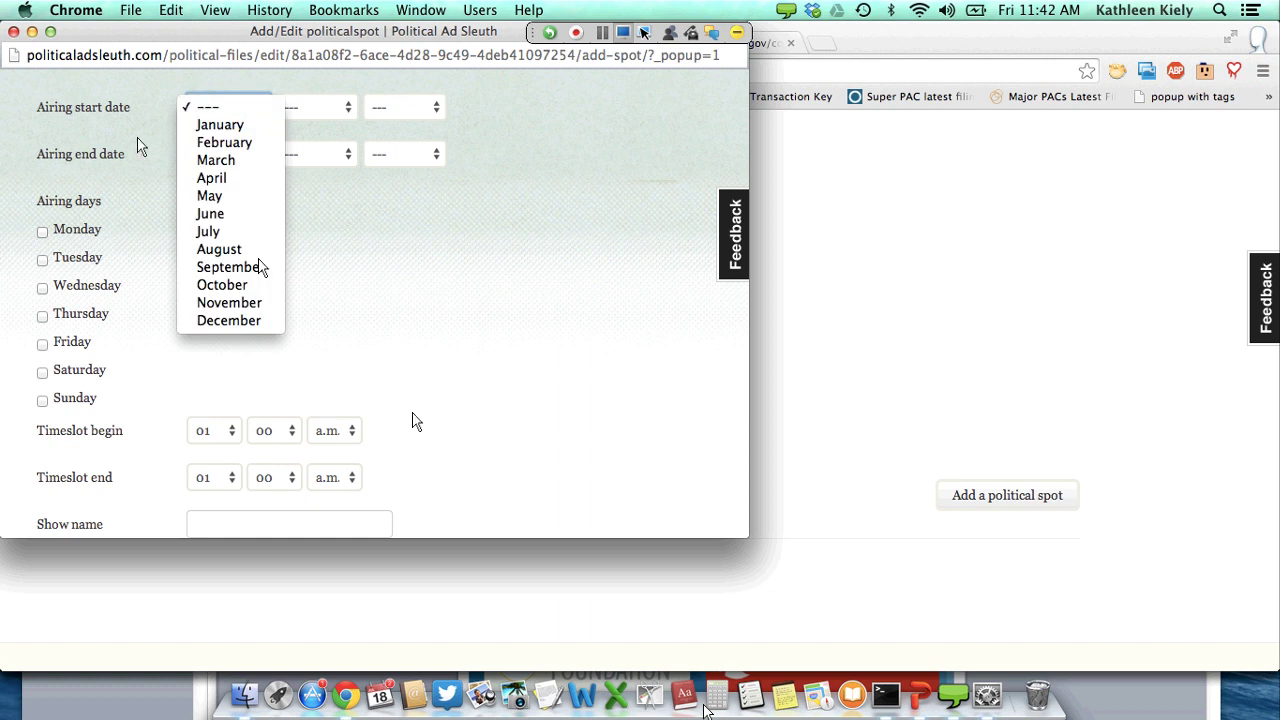
click(137, 137)
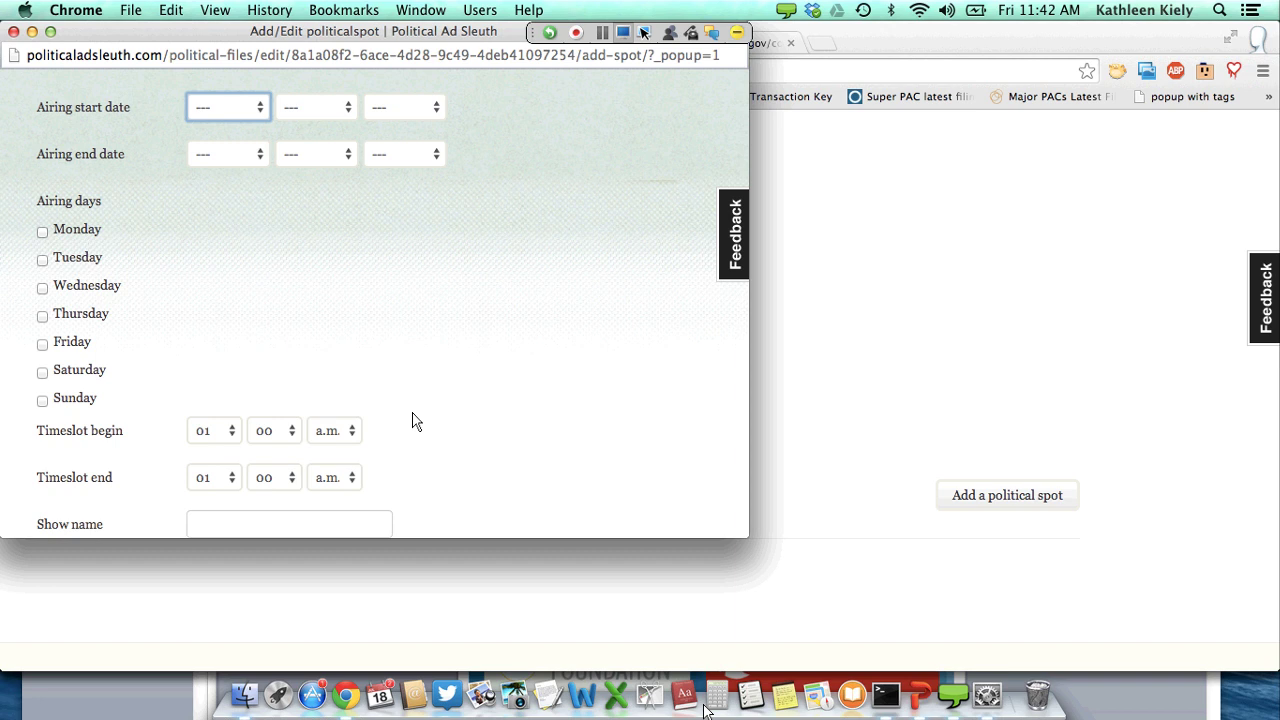
key(super+w)
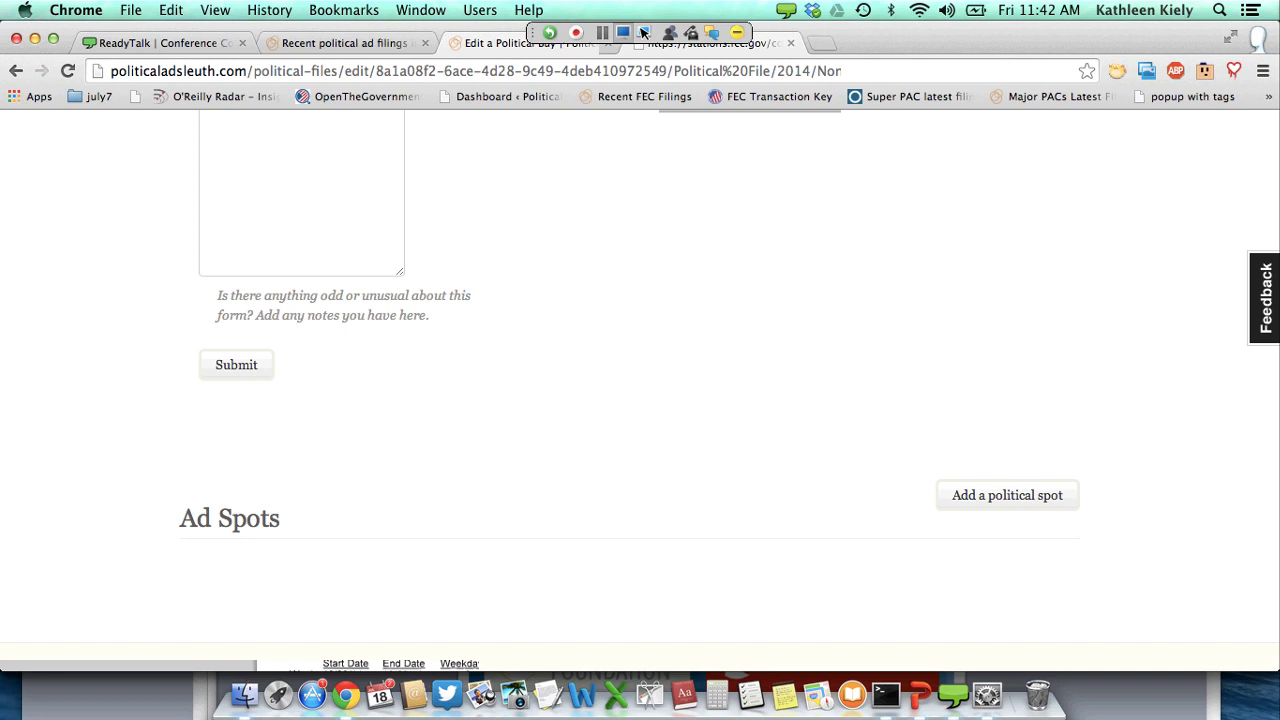
key(ctrl+Tab)
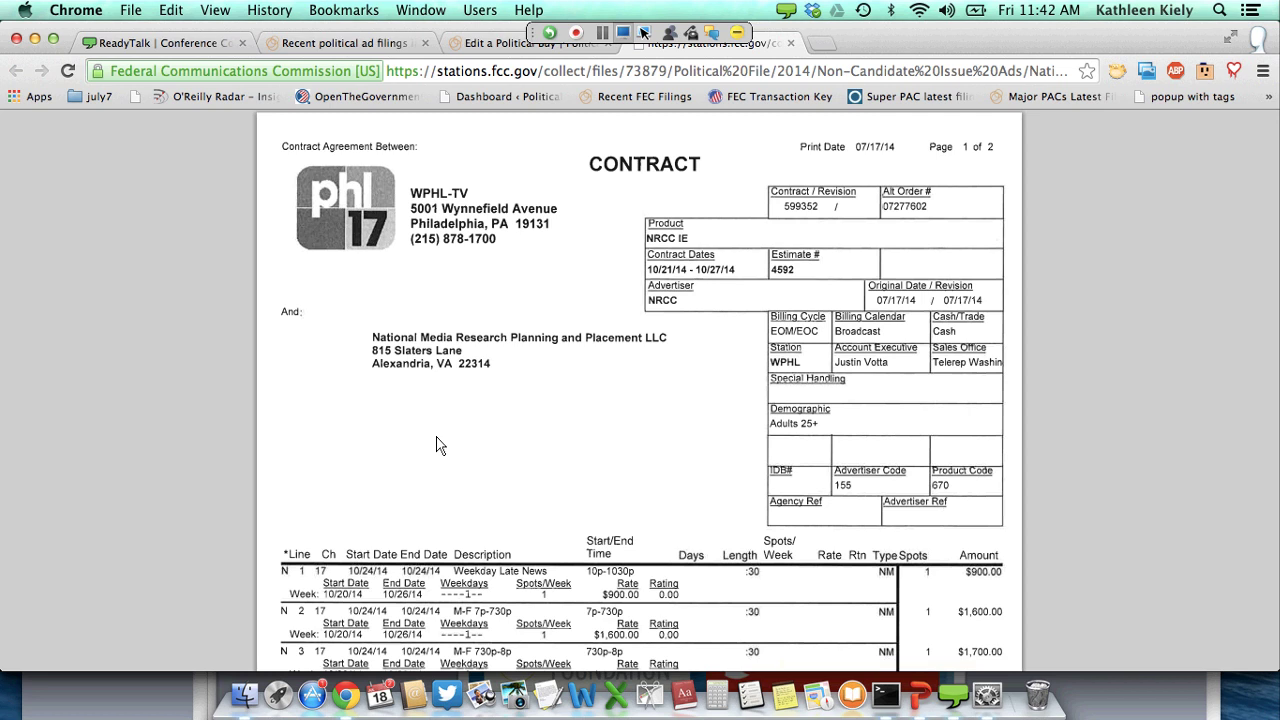
- Scroll contract 599352 down to its first spot lines, N 1 through N 6
scroll(440, 445, down, 1)
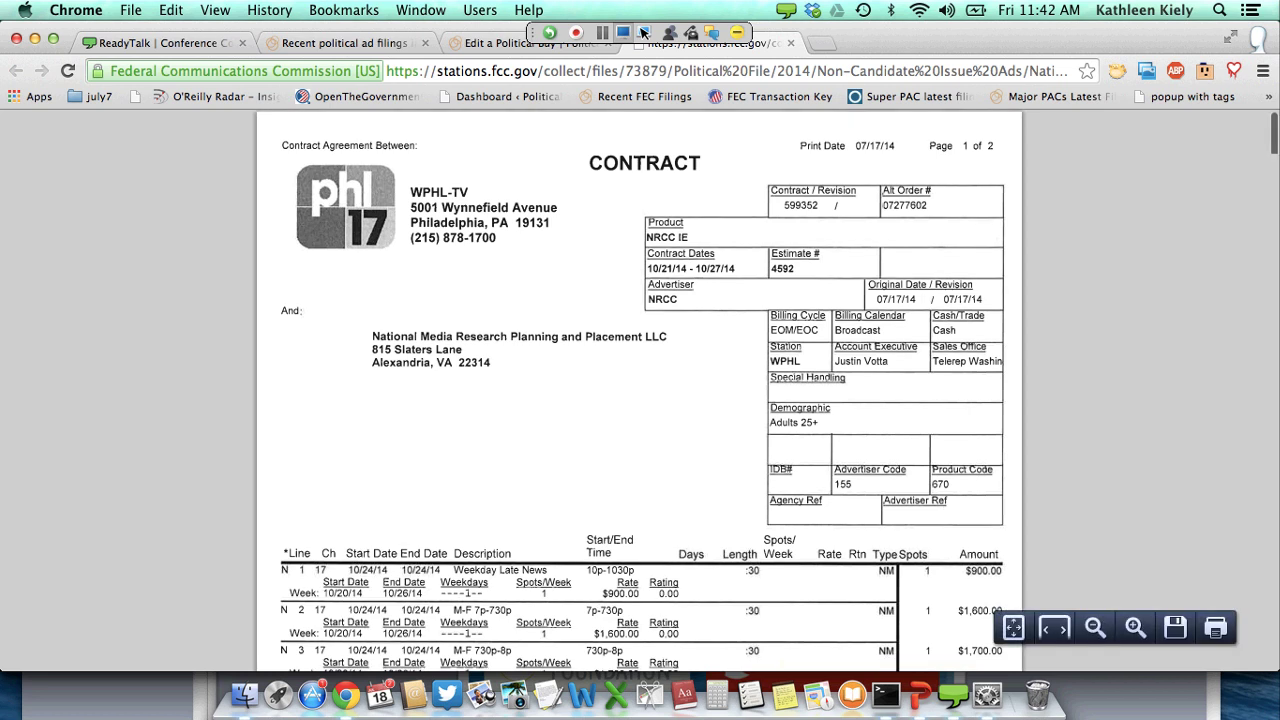
key(Down)
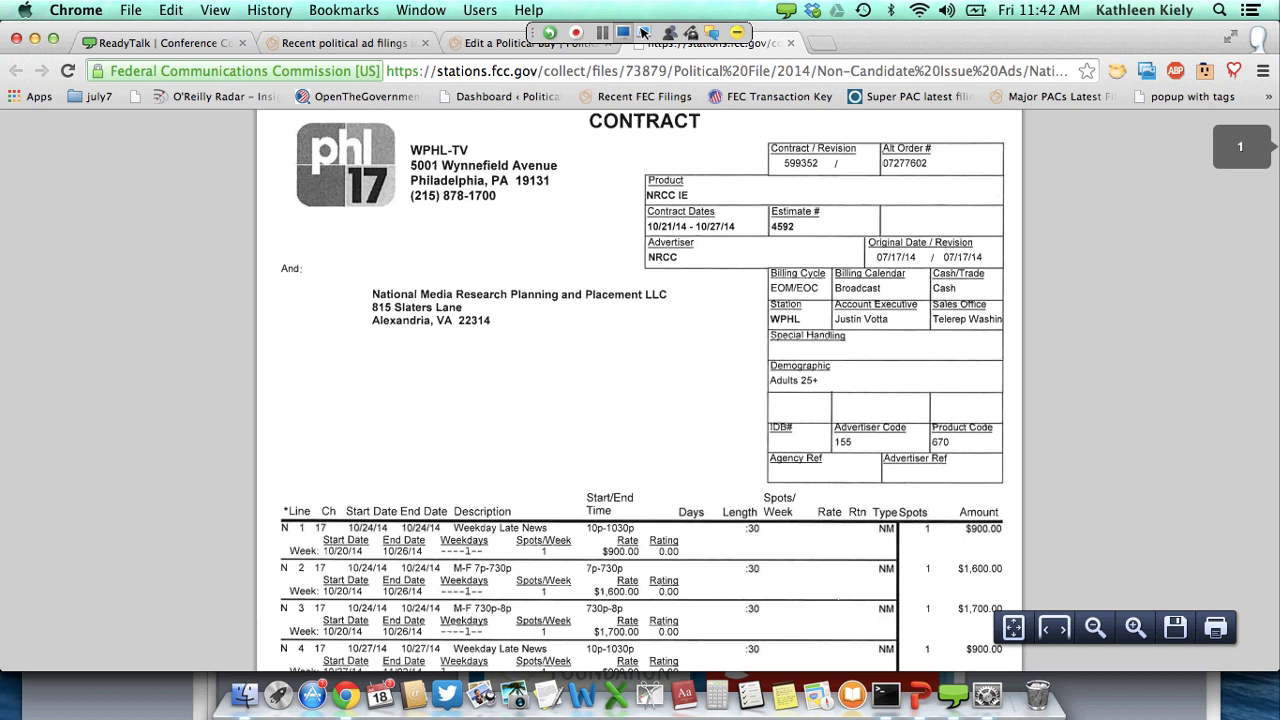
key(Down)
key(Down)
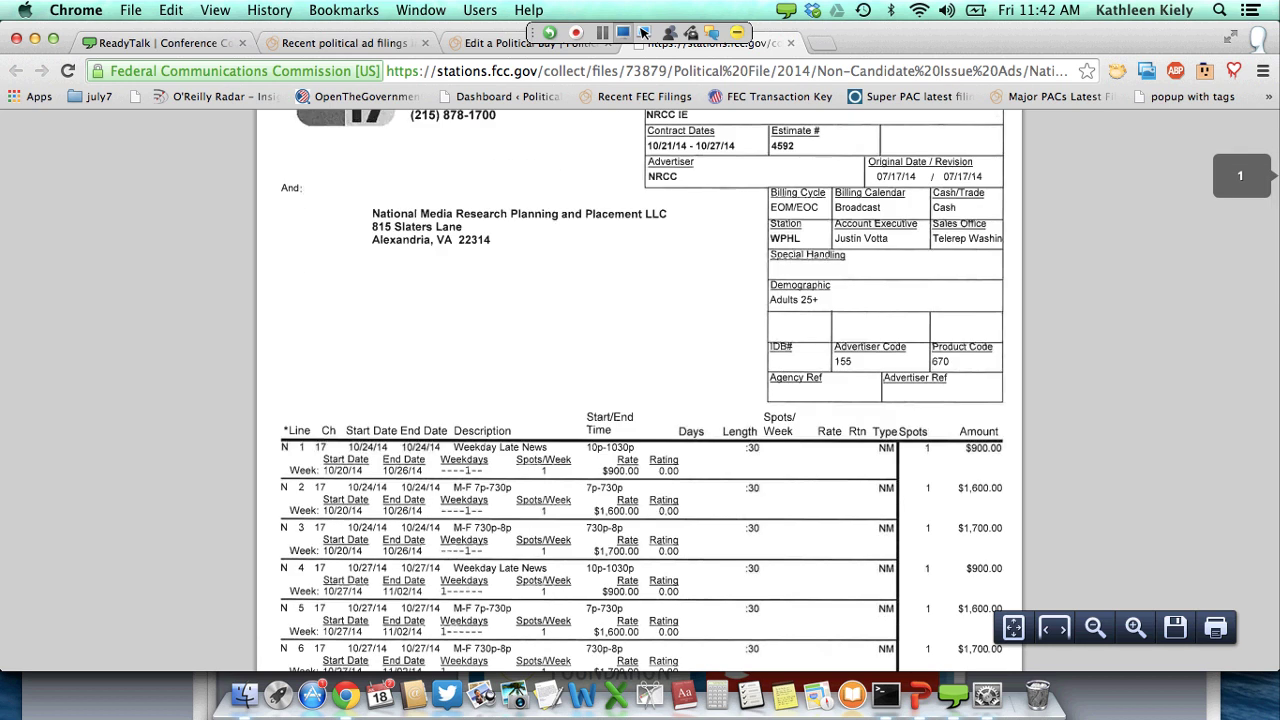
scroll(443, 450, up, 1)
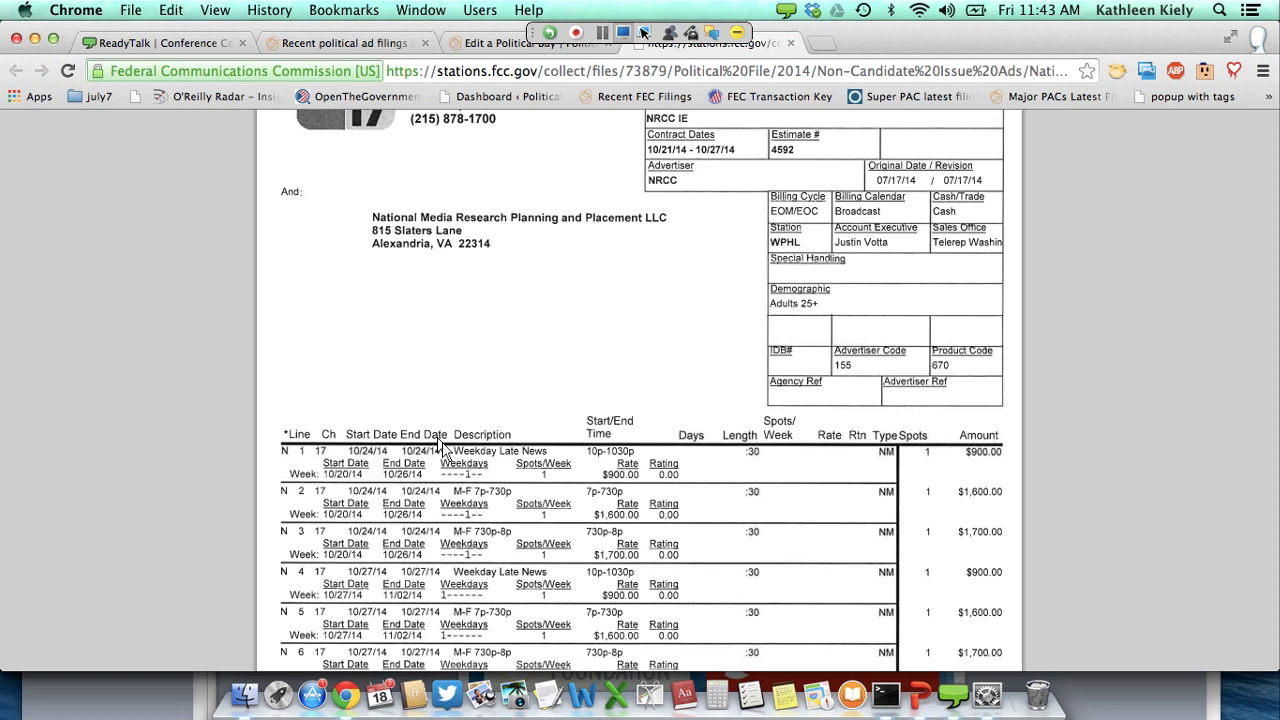
- Review the remaining spot lines through N 12, then close the contract PDF
scroll(445, 450, down, 1)
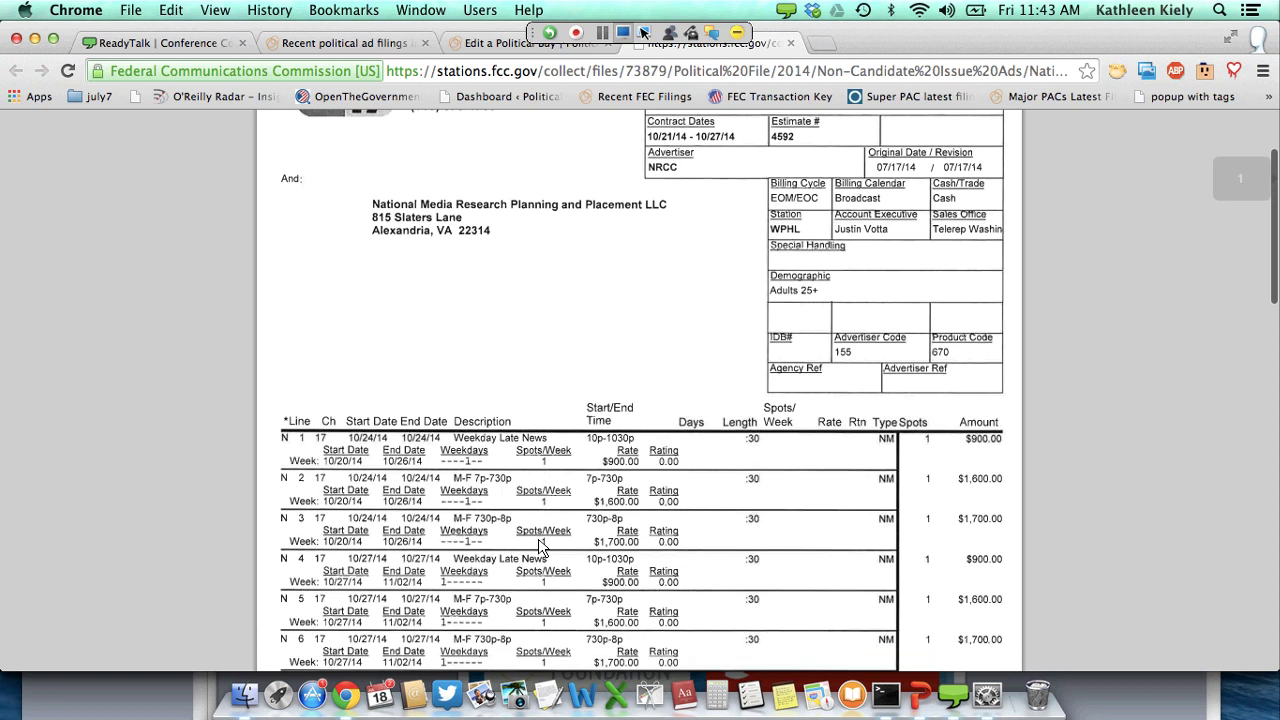
scroll(540, 545, down, 4)
scroll(556, 563, down, 1)
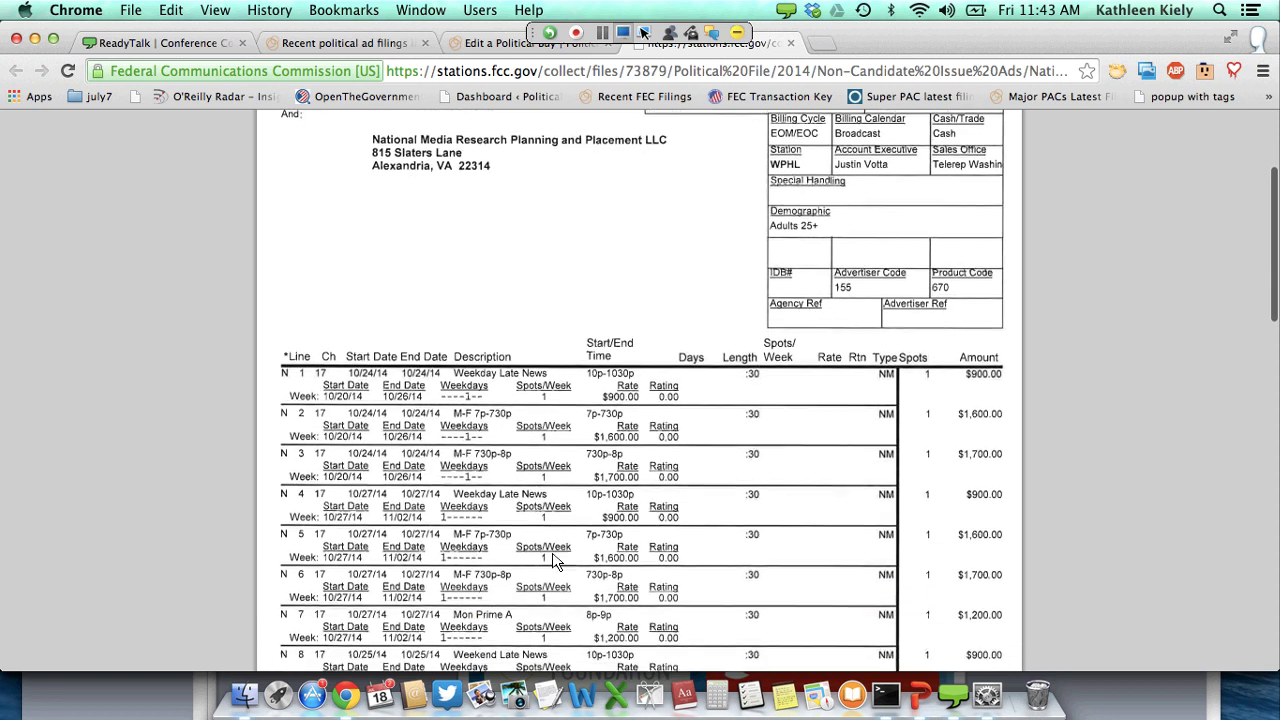
scroll(556, 563, down, 2)
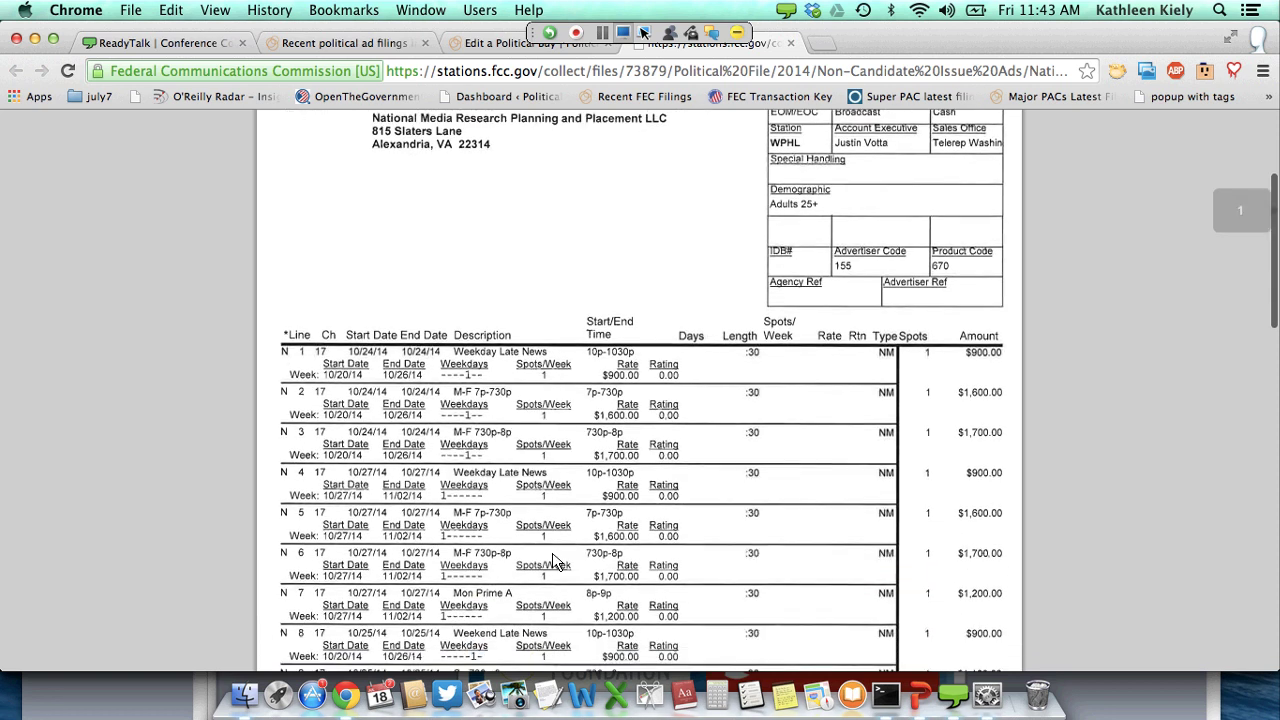
scroll(556, 563, down, 1)
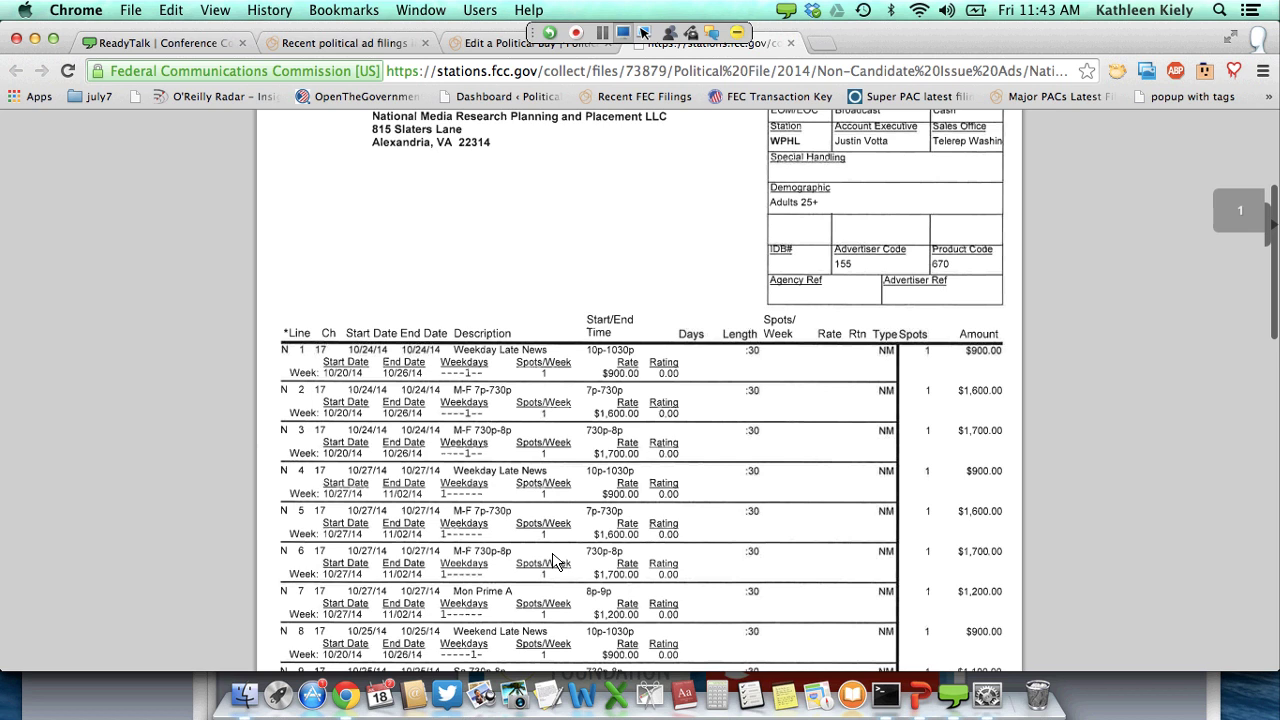
scroll(556, 563, down, 3)
scroll(556, 563, down, 9)
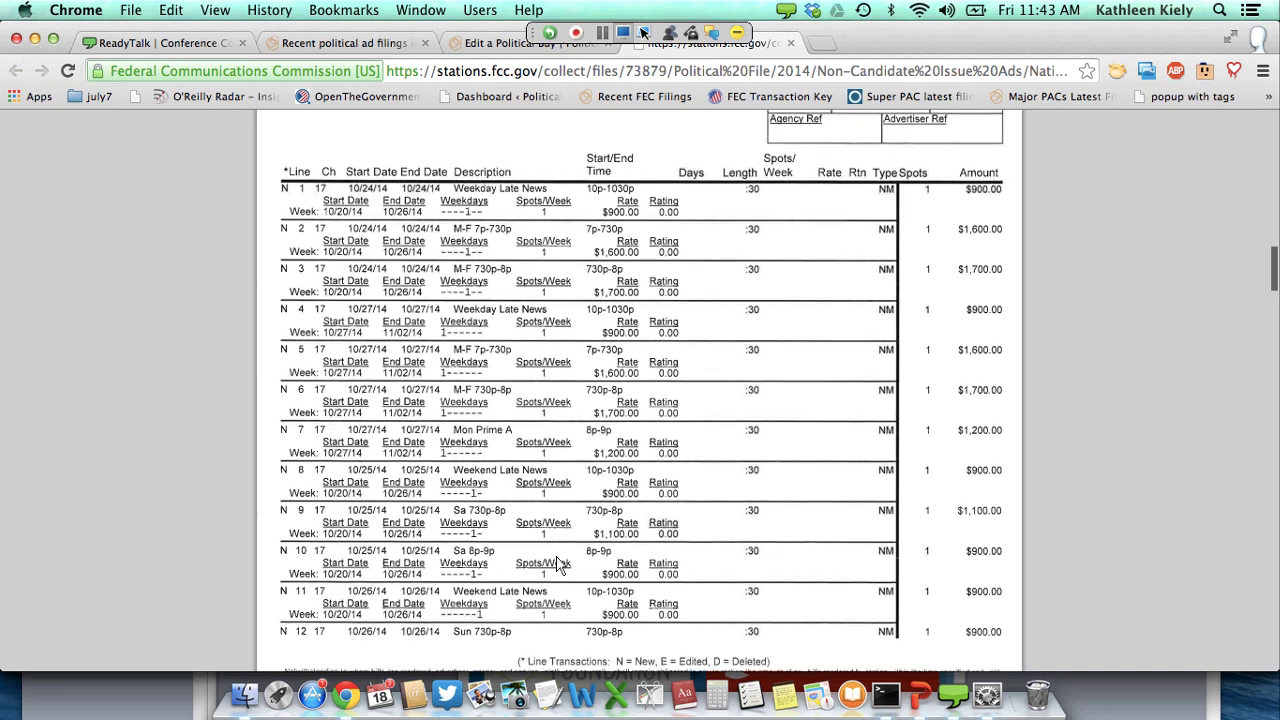
scroll(557, 540, down, 3)
scroll(557, 566, down, 1)
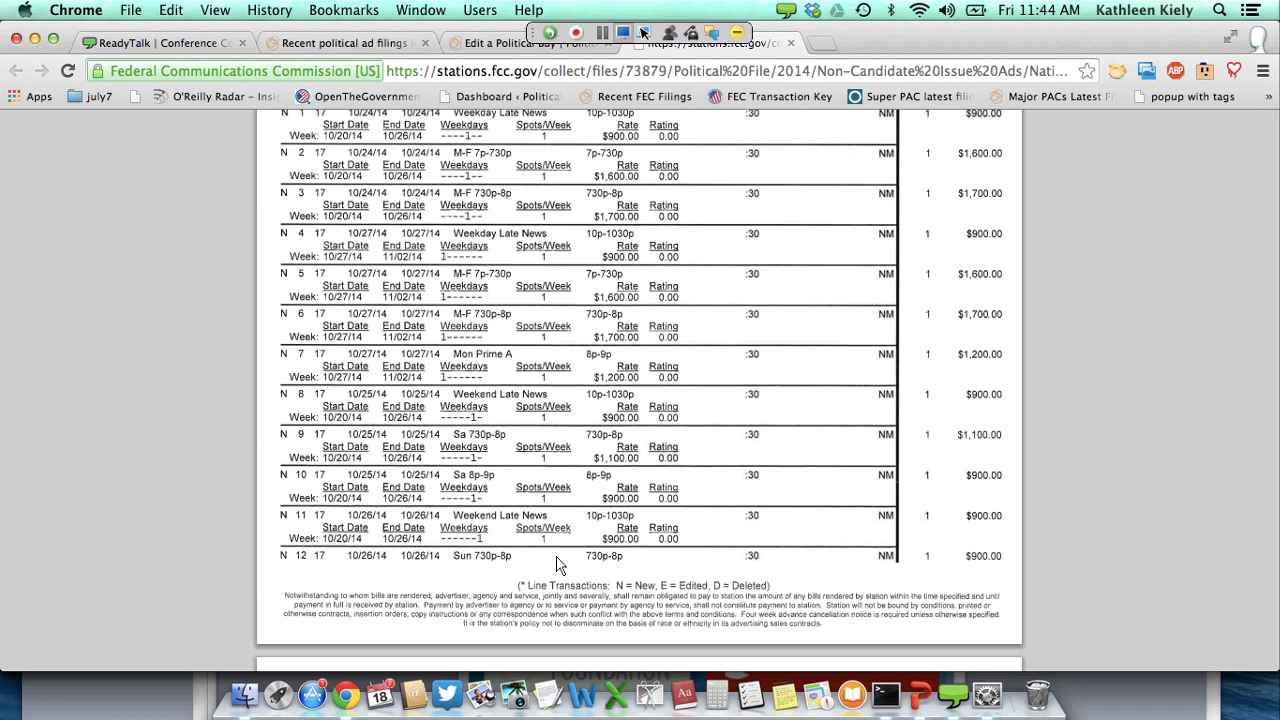
key(super+w)
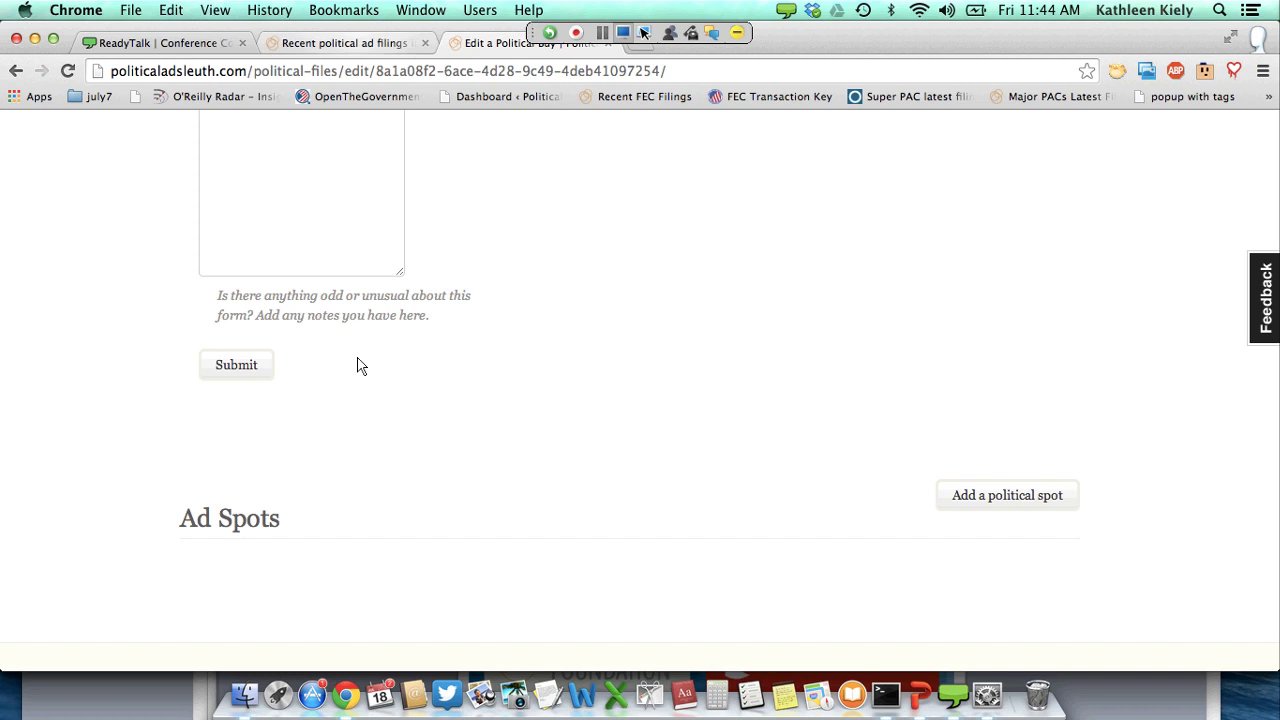
- Go back to the Philadelphia, PA political ad filings list and scroll to the WPHL-TV rows
key(super+alt+Left)
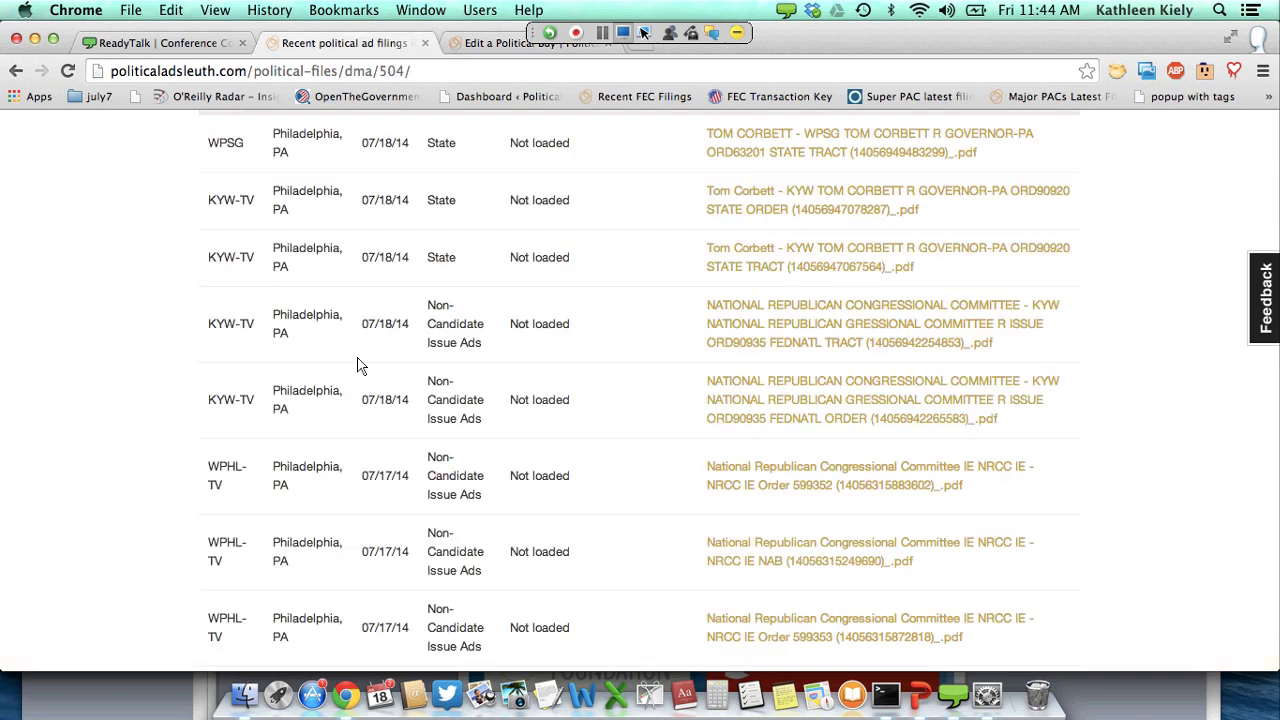
scroll(697, 705, up, 5)
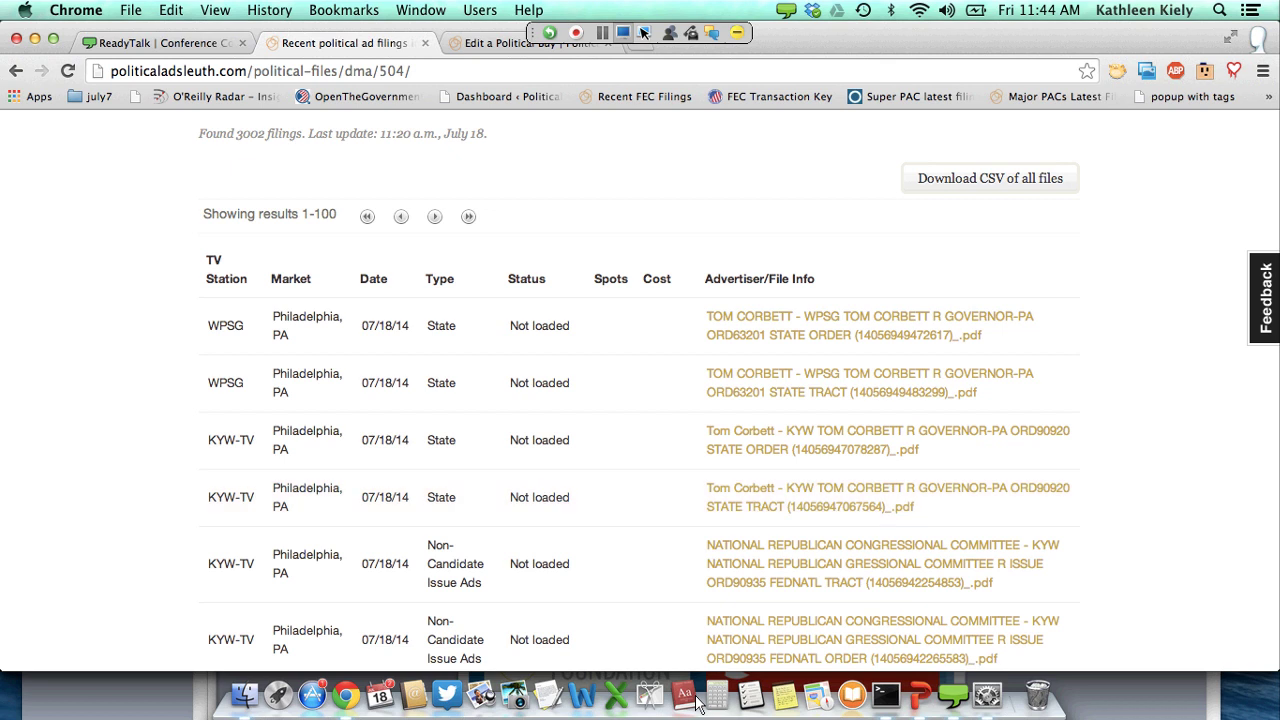
scroll(640, 400, down, 1)
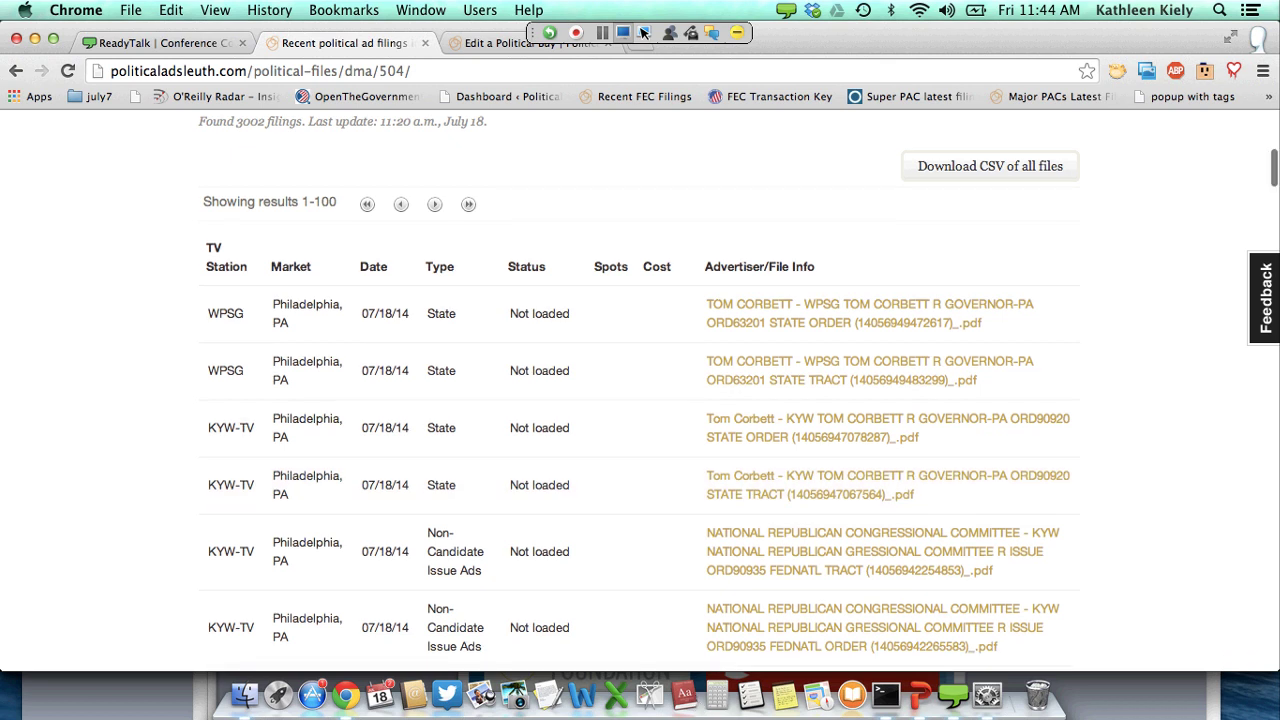
scroll(640, 400, down, 5)
scroll(640, 400, down, 4)
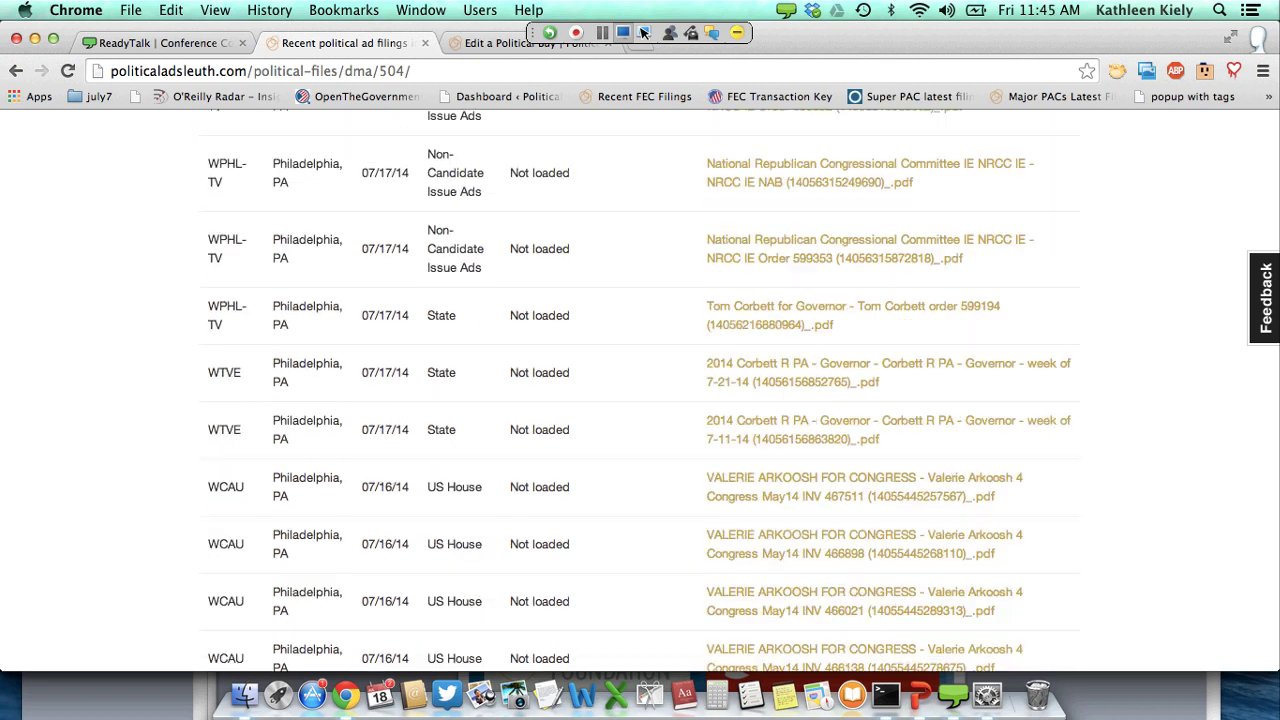
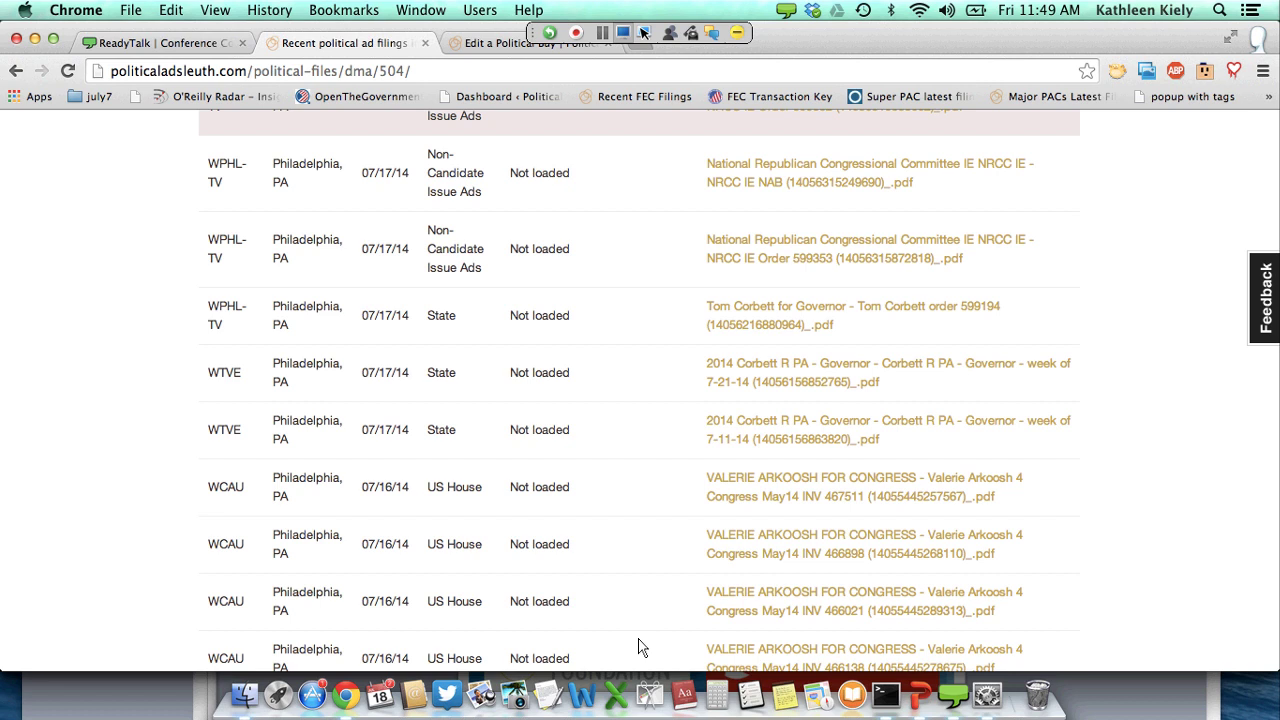
- Load the Ad Hawk homepage in a new tab, trimming the admin path from the suggested address
key(super+t)
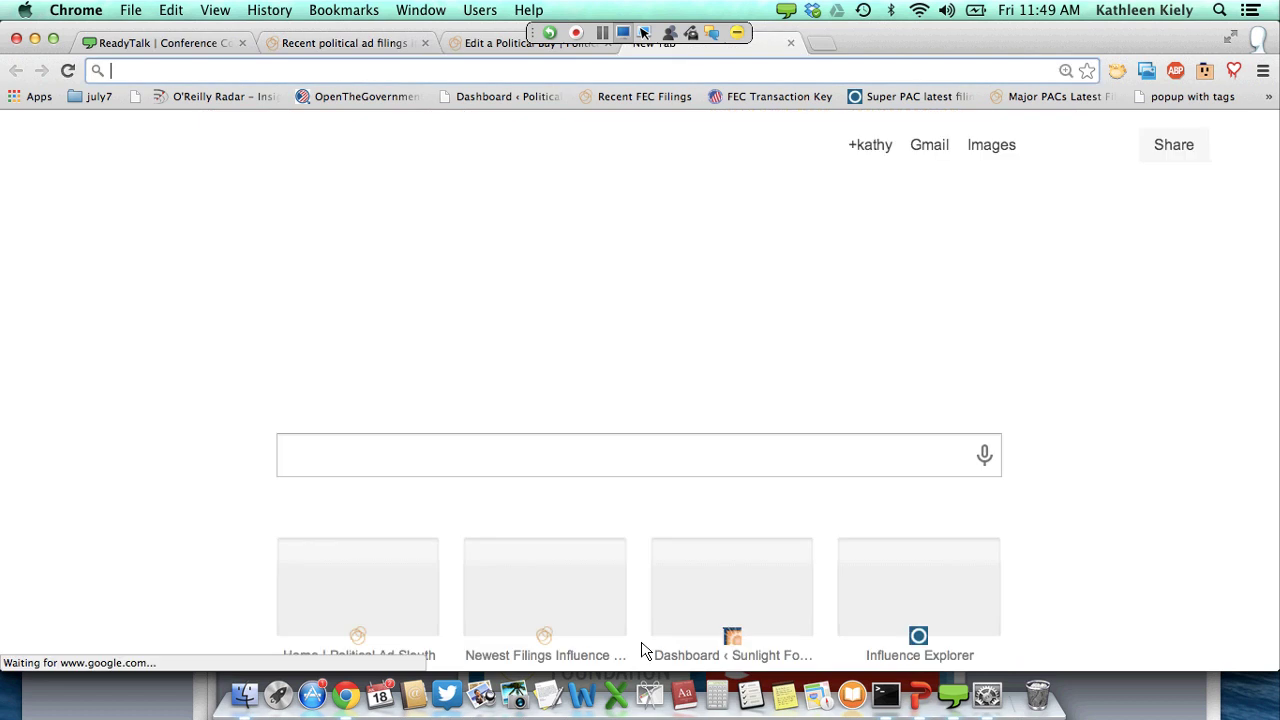
text(a)
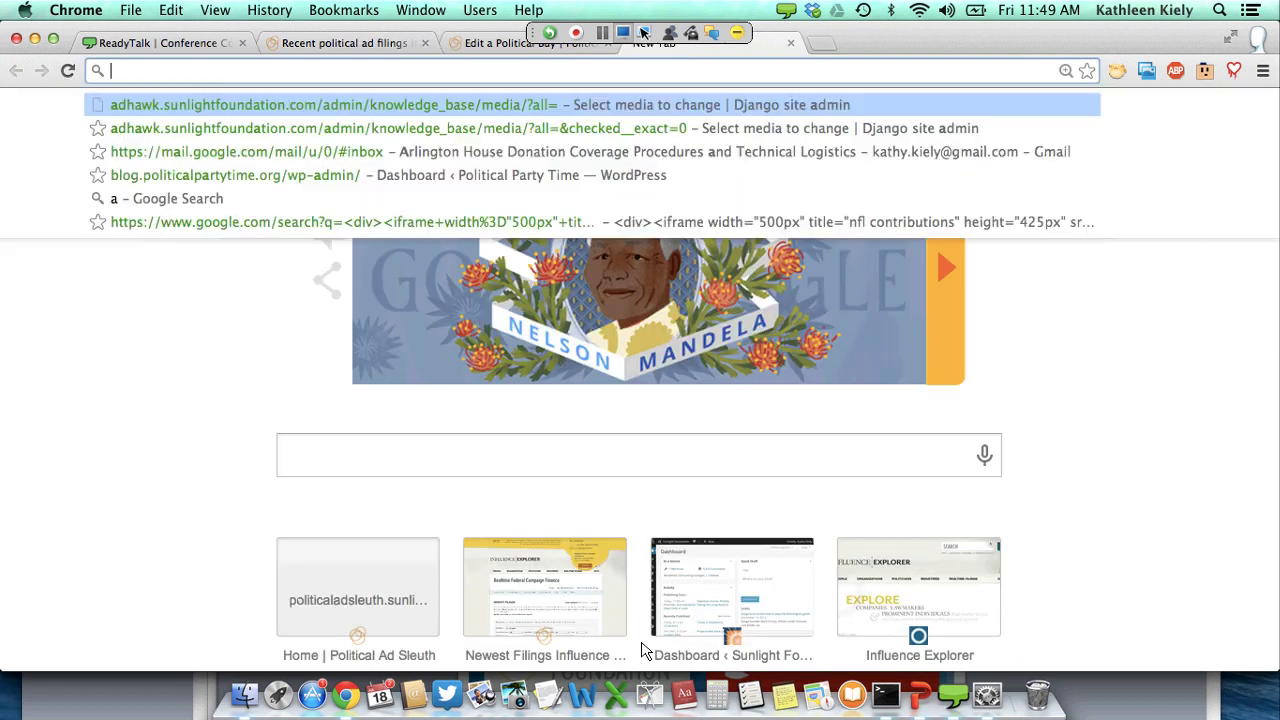
text(d)
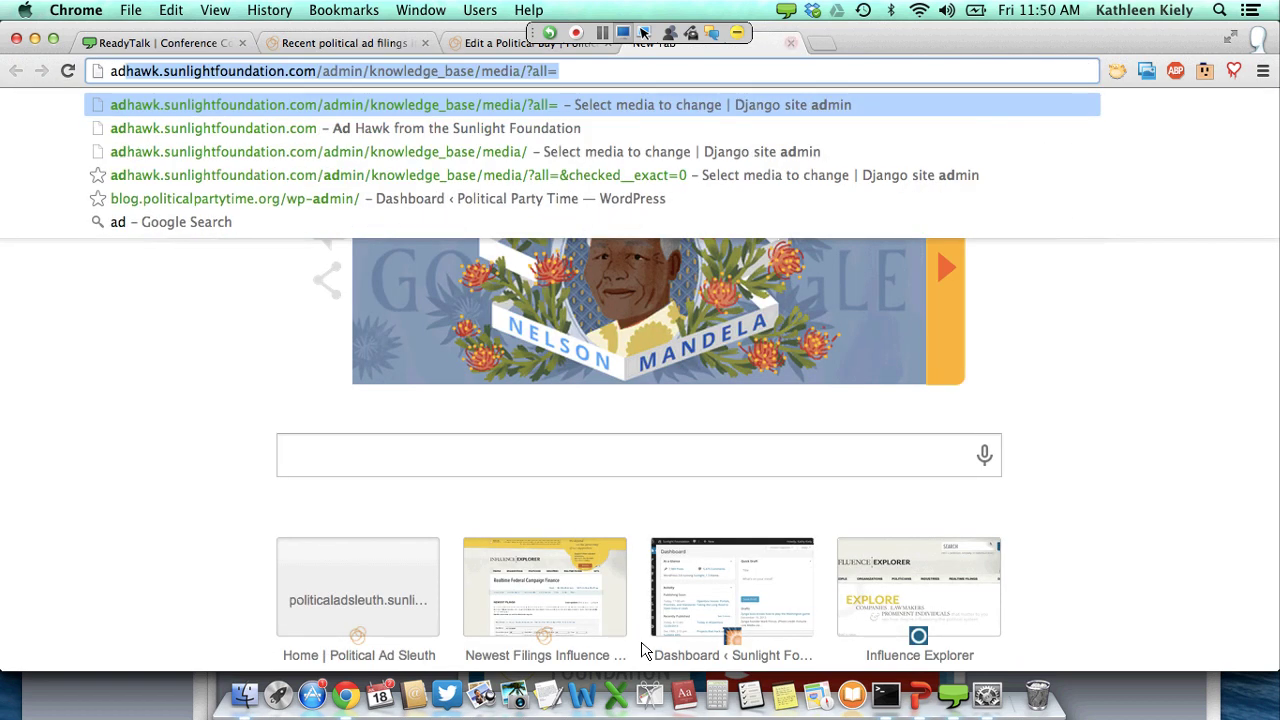
key(Right)
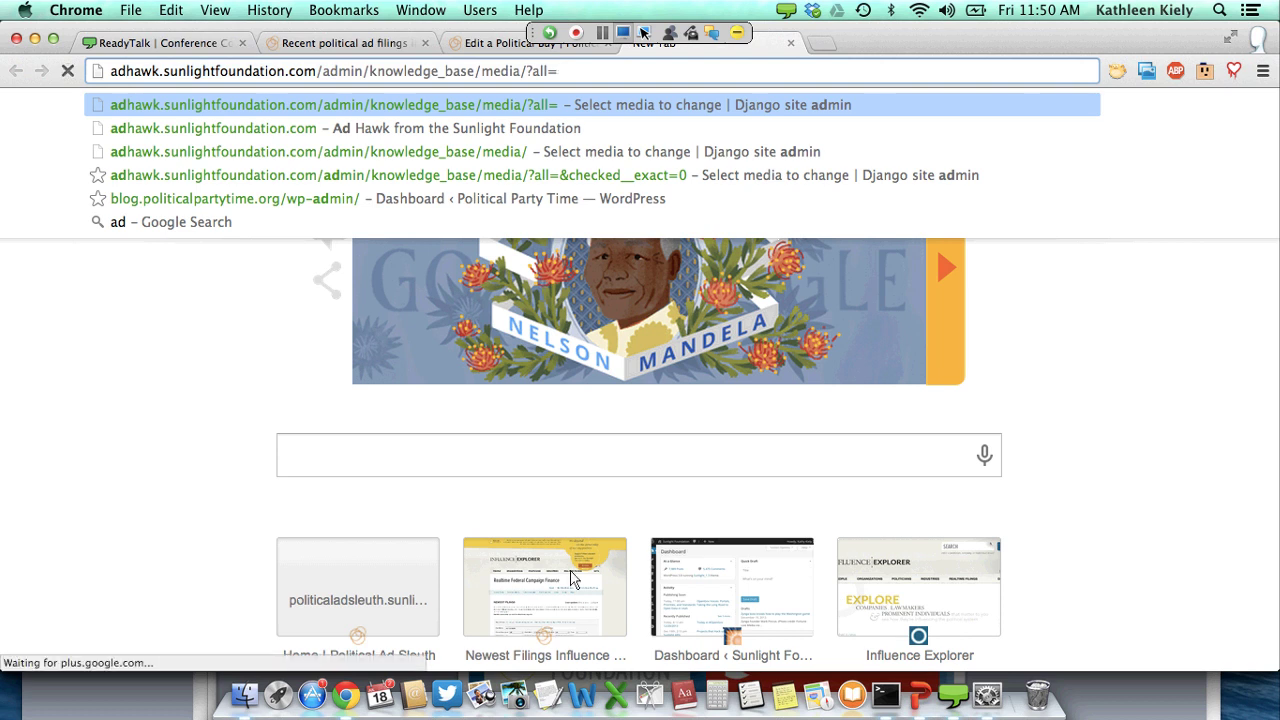
key(alt+shift+Left)
key(alt+shift+Left)
key(alt+shift+Left)
key(alt+shift+Left)
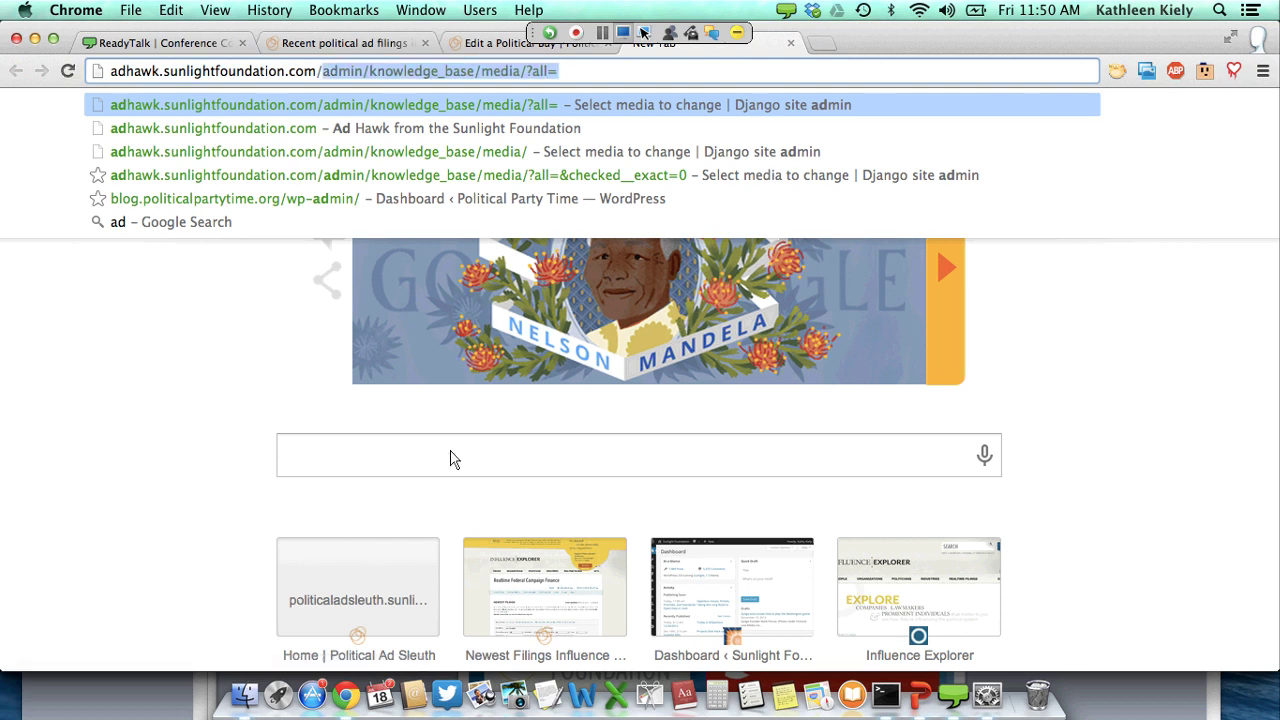
key(BackSpace)
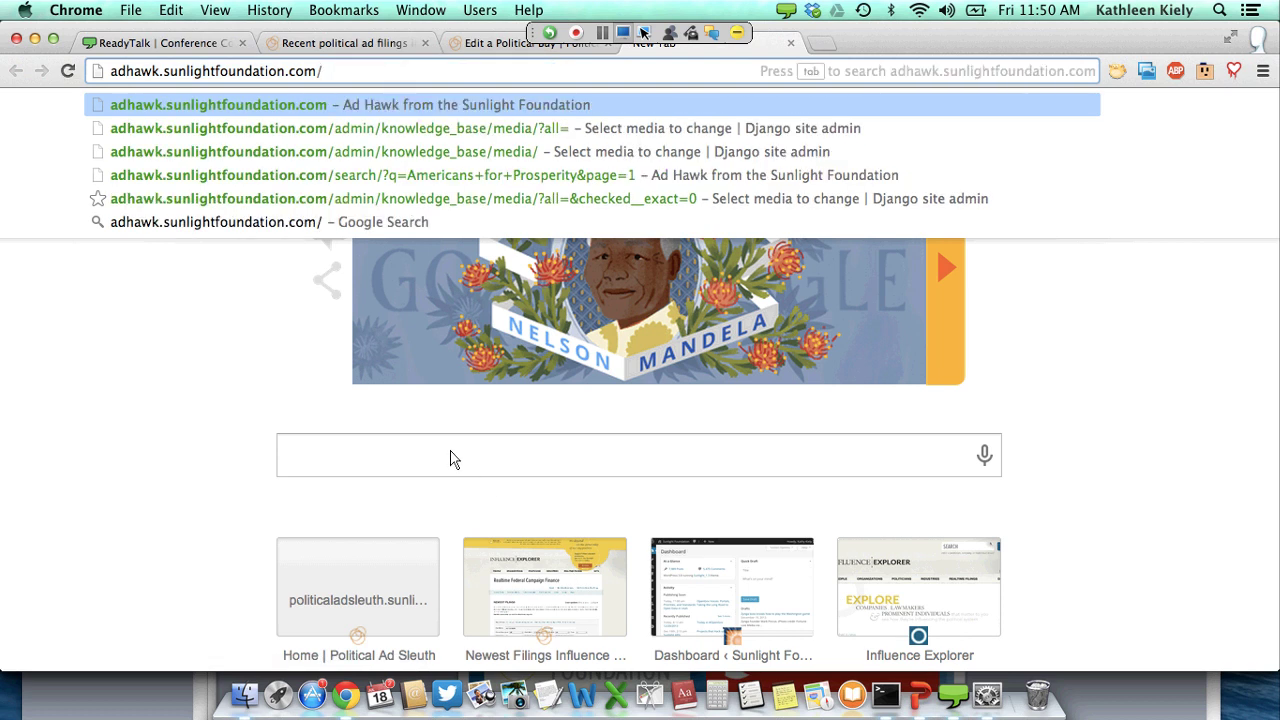
key(Return)
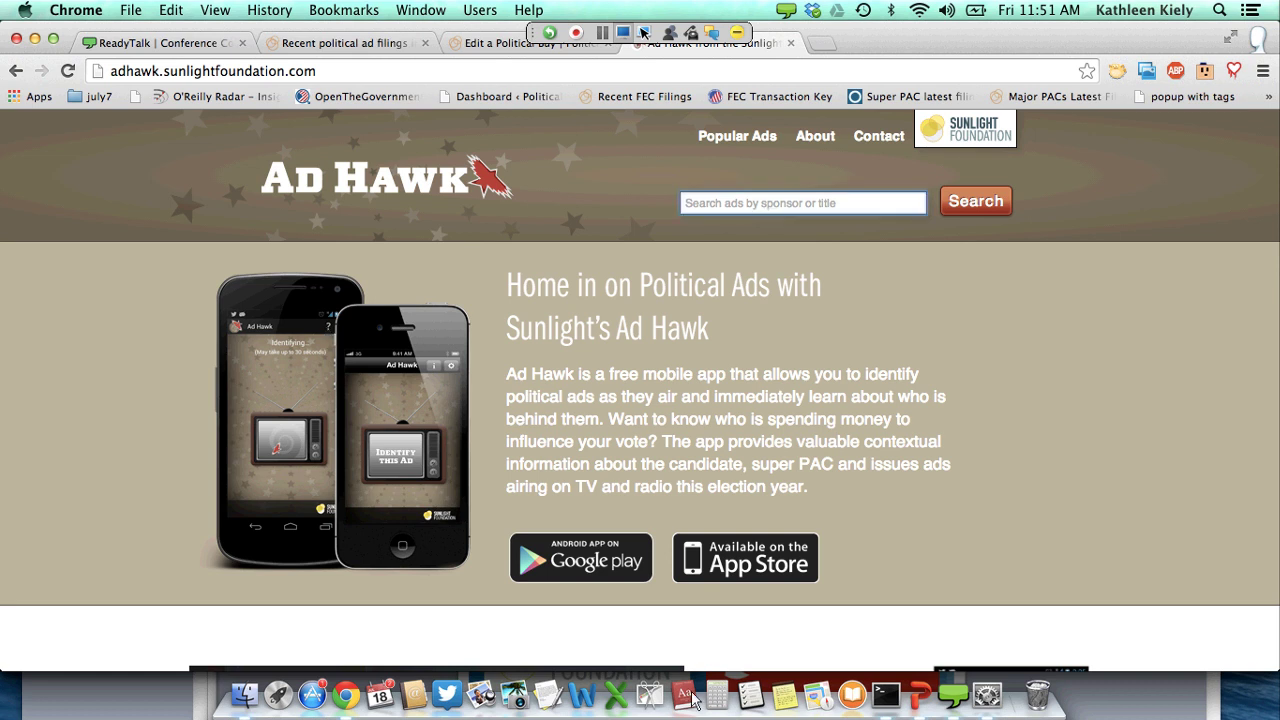
- Search Ad Hawk for 'American Chemistry Council'
text(Amer)
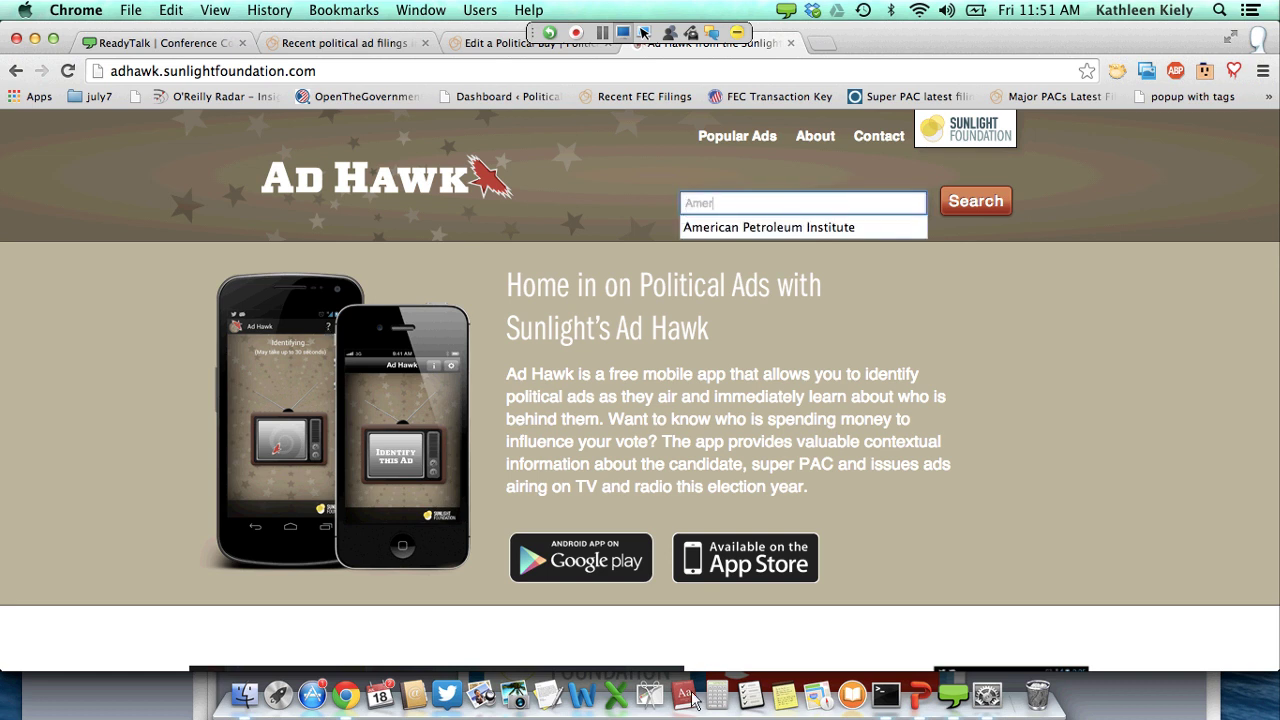
text(ican Che)
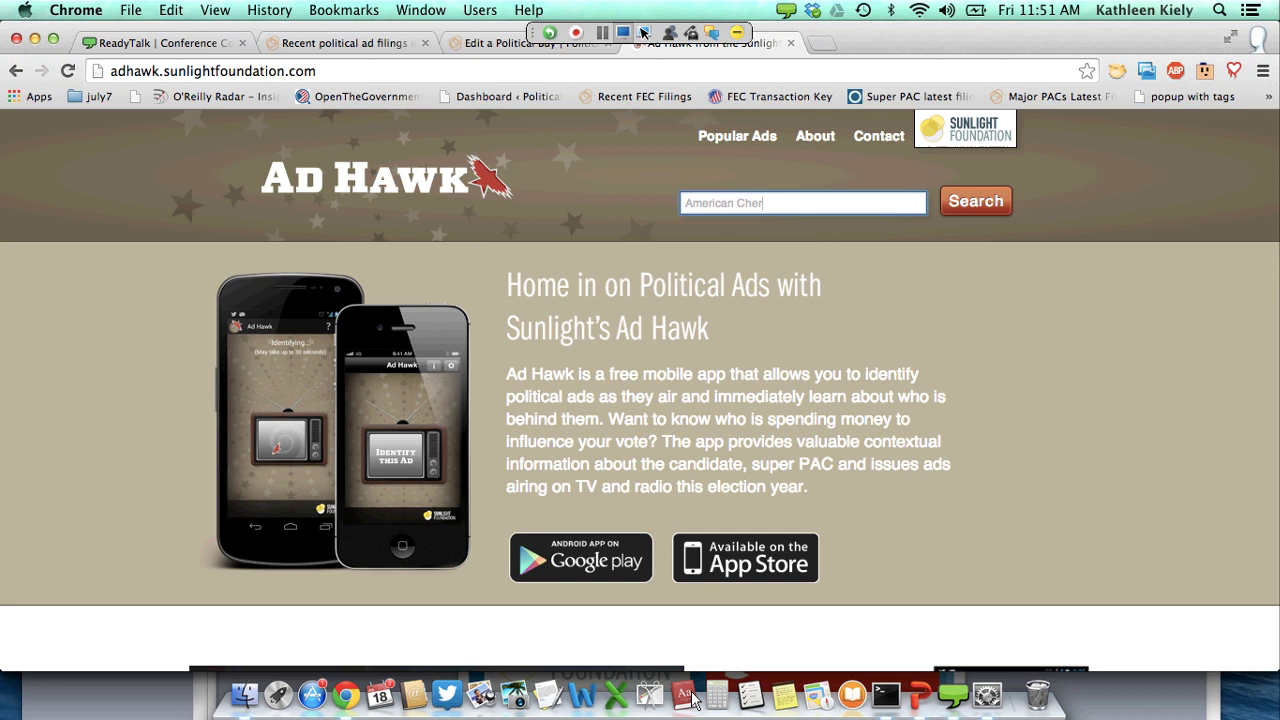
text(mistry Council)
key(Return)
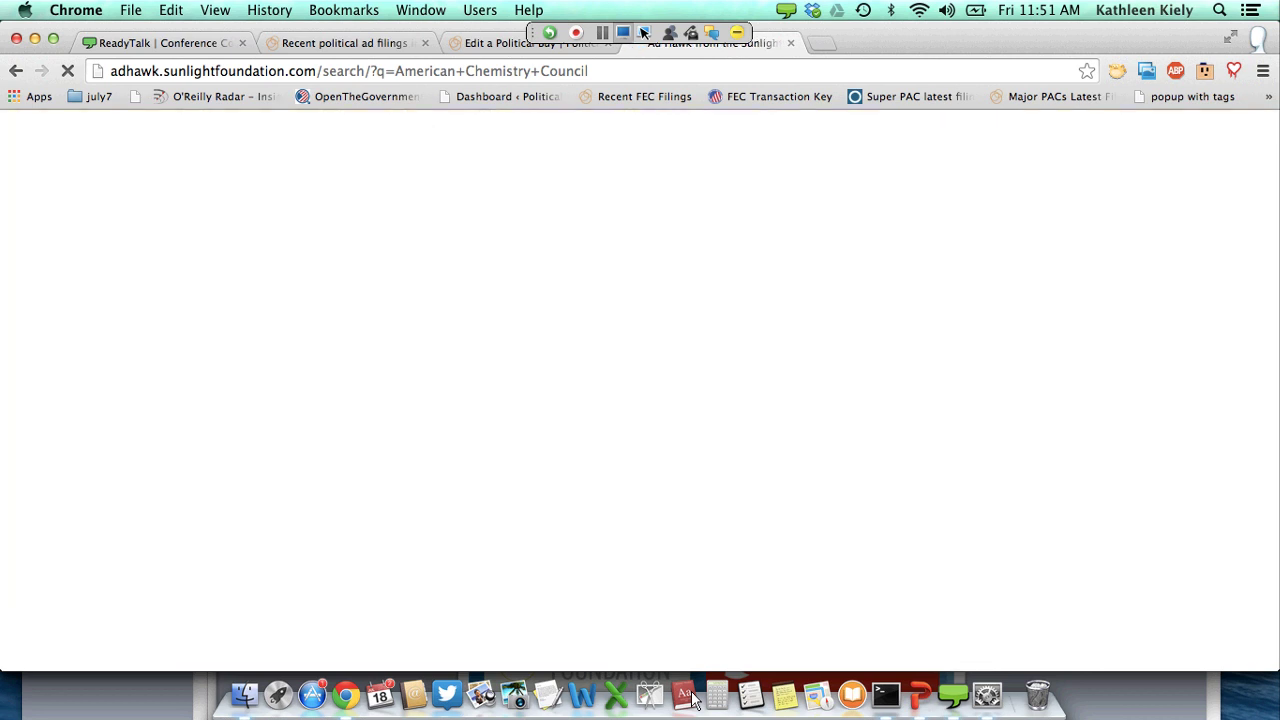
- Open the 'Support for Rep. Bill Shuster (R-PA)' ad video from the results in a new tab
scroll(643, 33, down, 2)
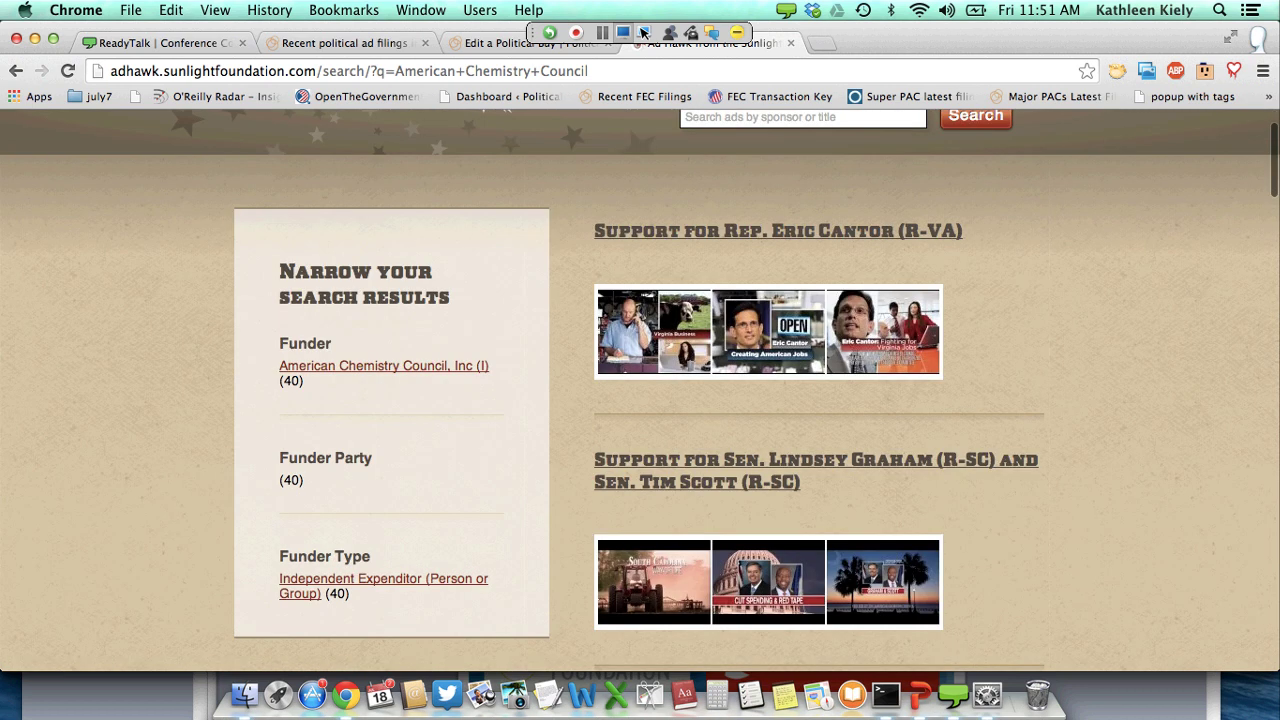
scroll(643, 33, down, 3)
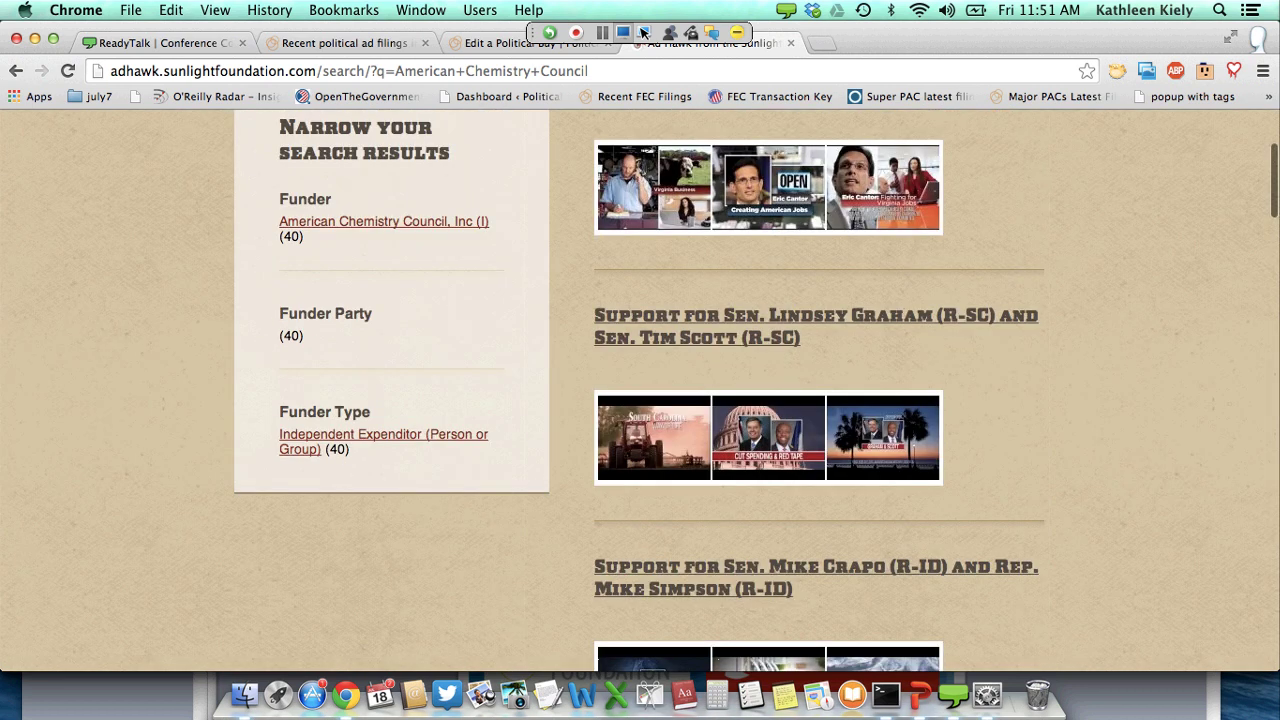
scroll(643, 33, down, 3)
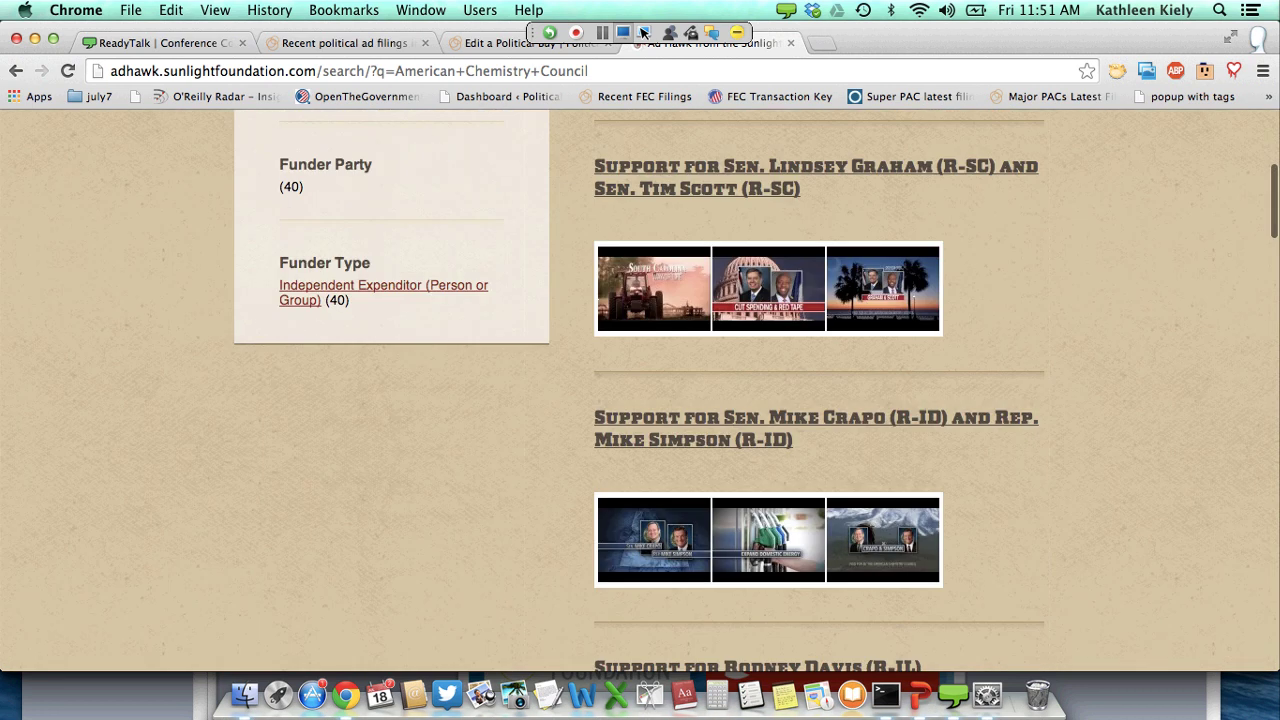
scroll(643, 33, down, 4)
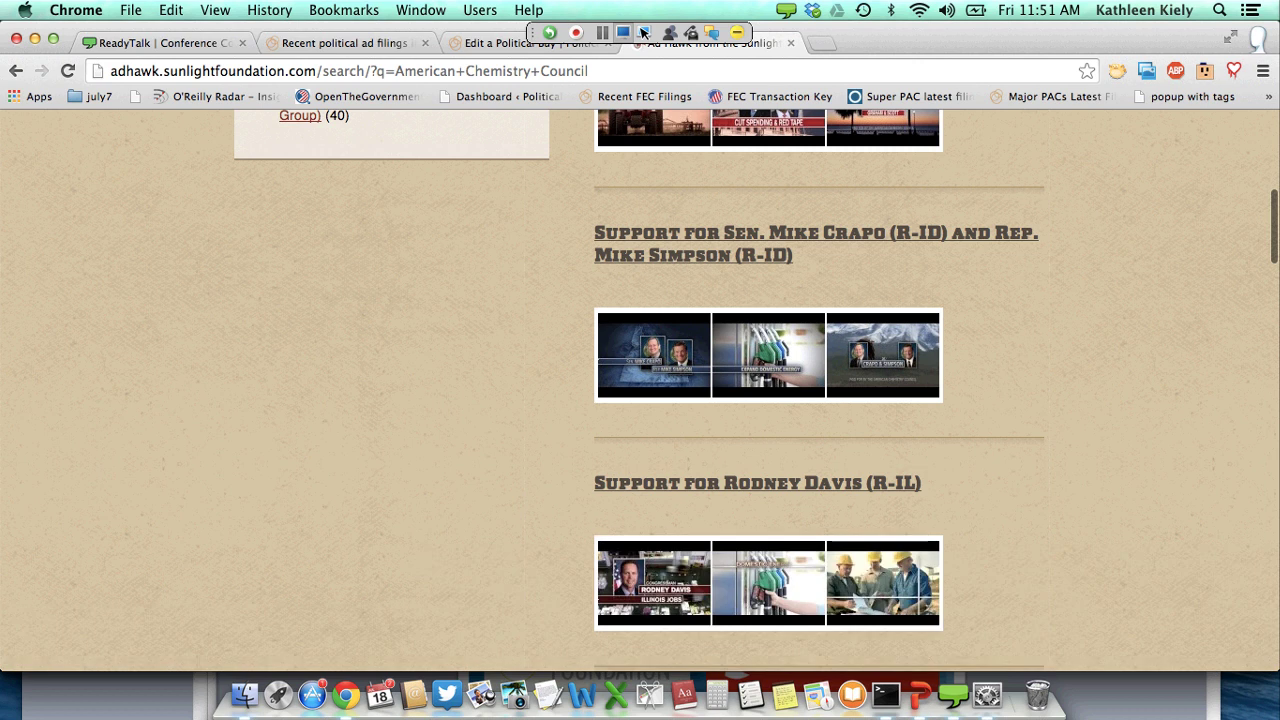
scroll(643, 33, down, 4)
scroll(643, 33, down, 5)
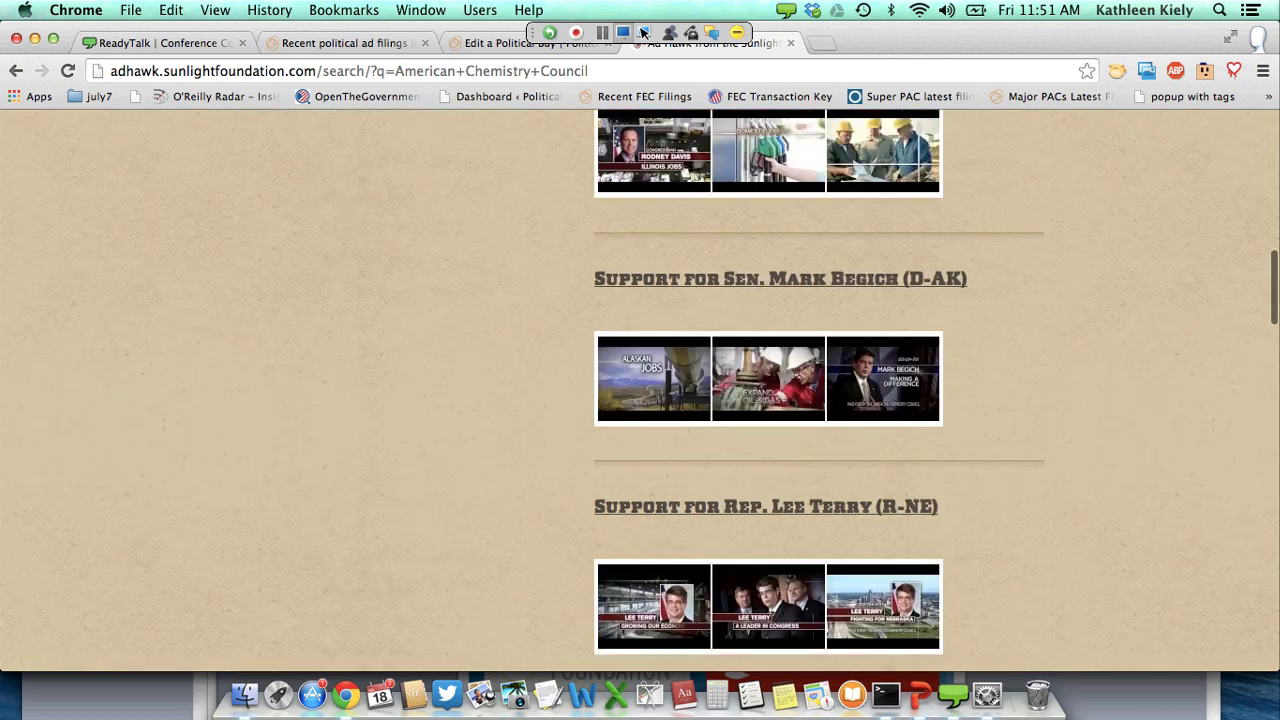
scroll(643, 33, down, 3)
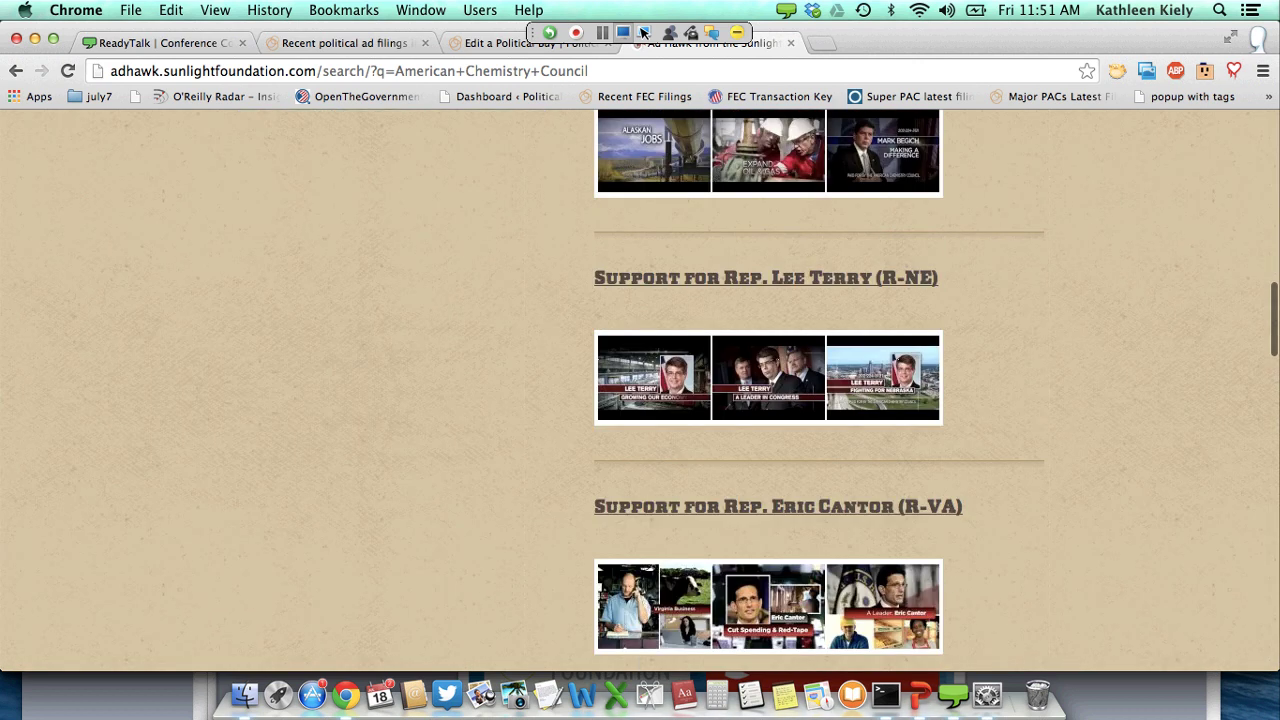
scroll(768, 390, down, 3)
scroll(768, 390, down, 10)
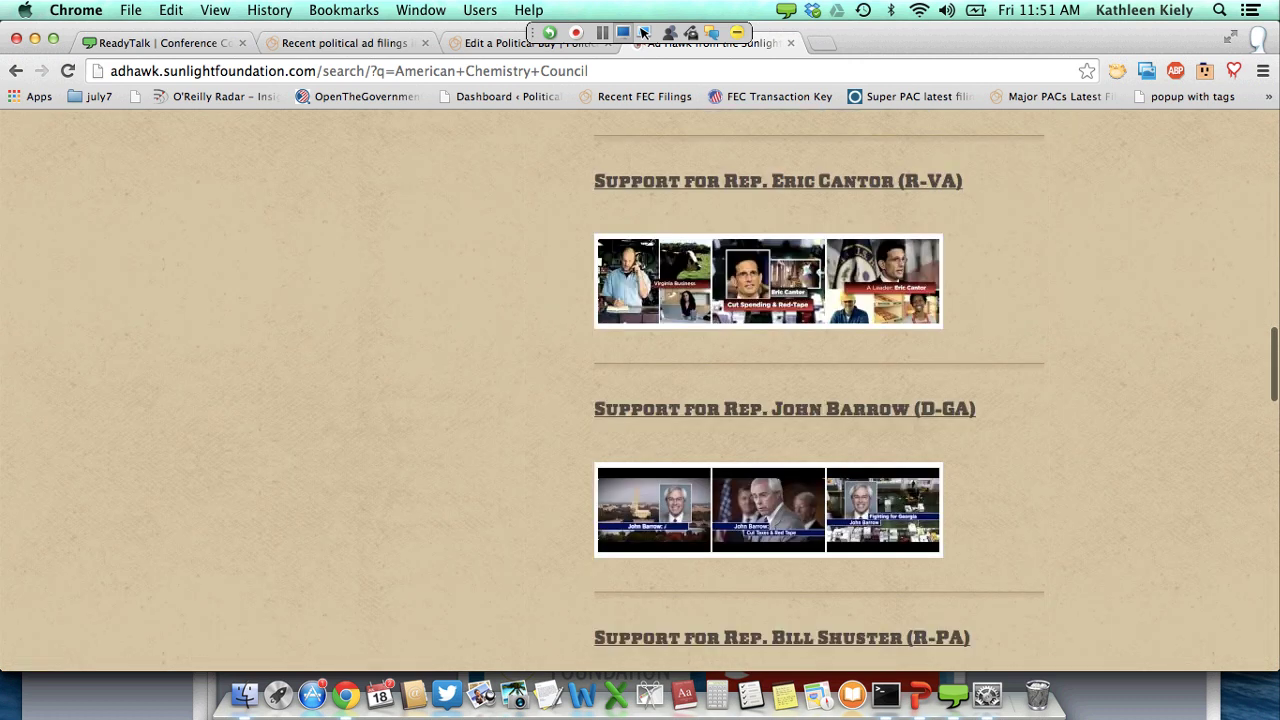
scroll(768, 390, down, 2)
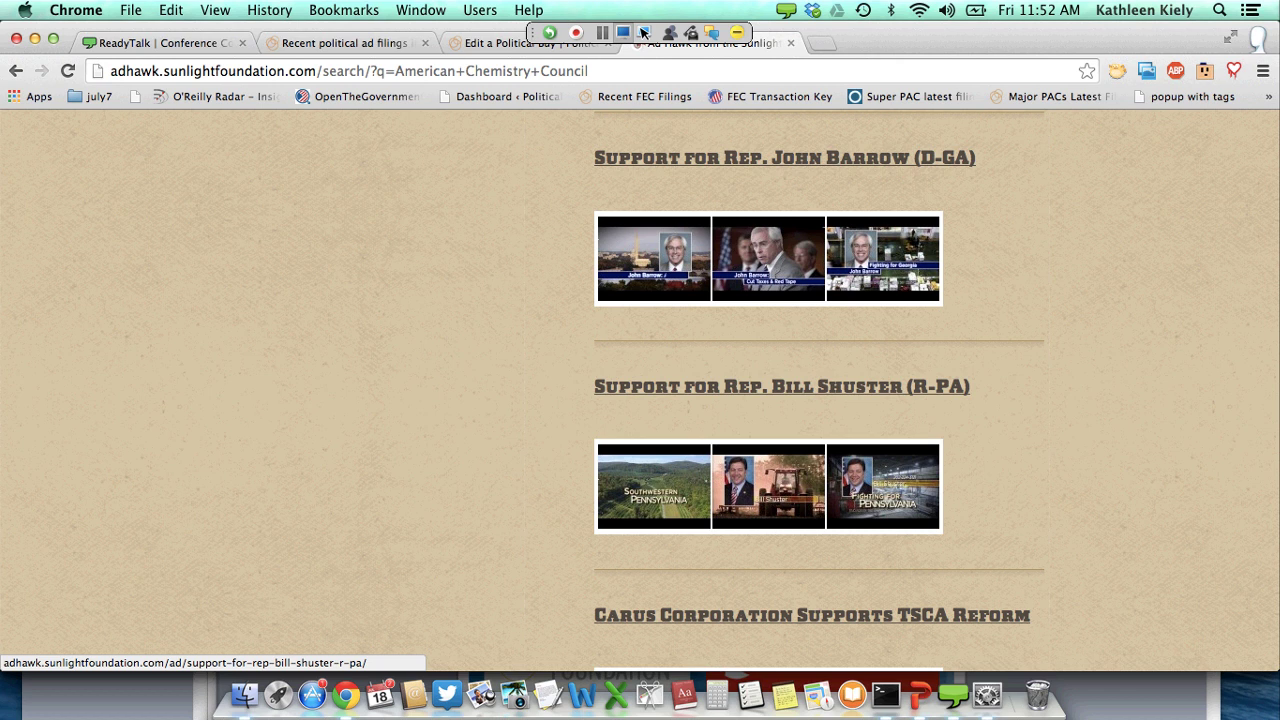
click(684, 690)
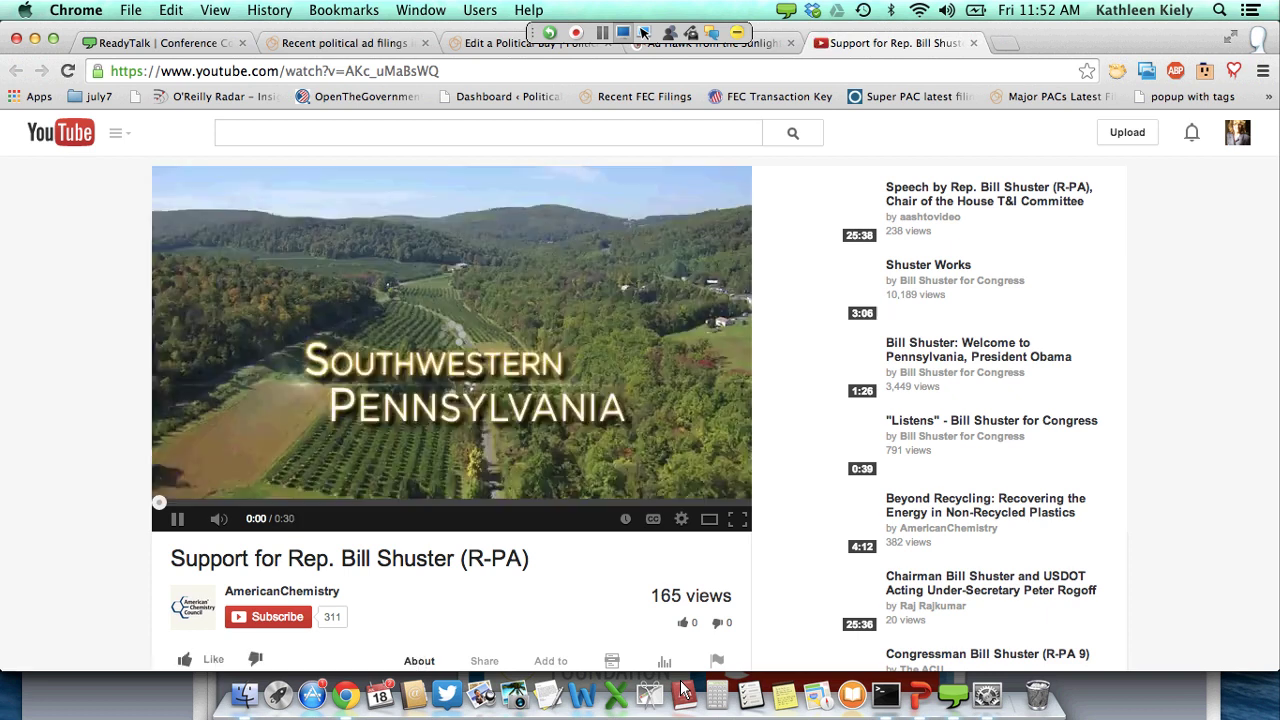
- Raise the system volume while the Shuster ad plays on YouTube
key(XF86AudioRaiseVolume)
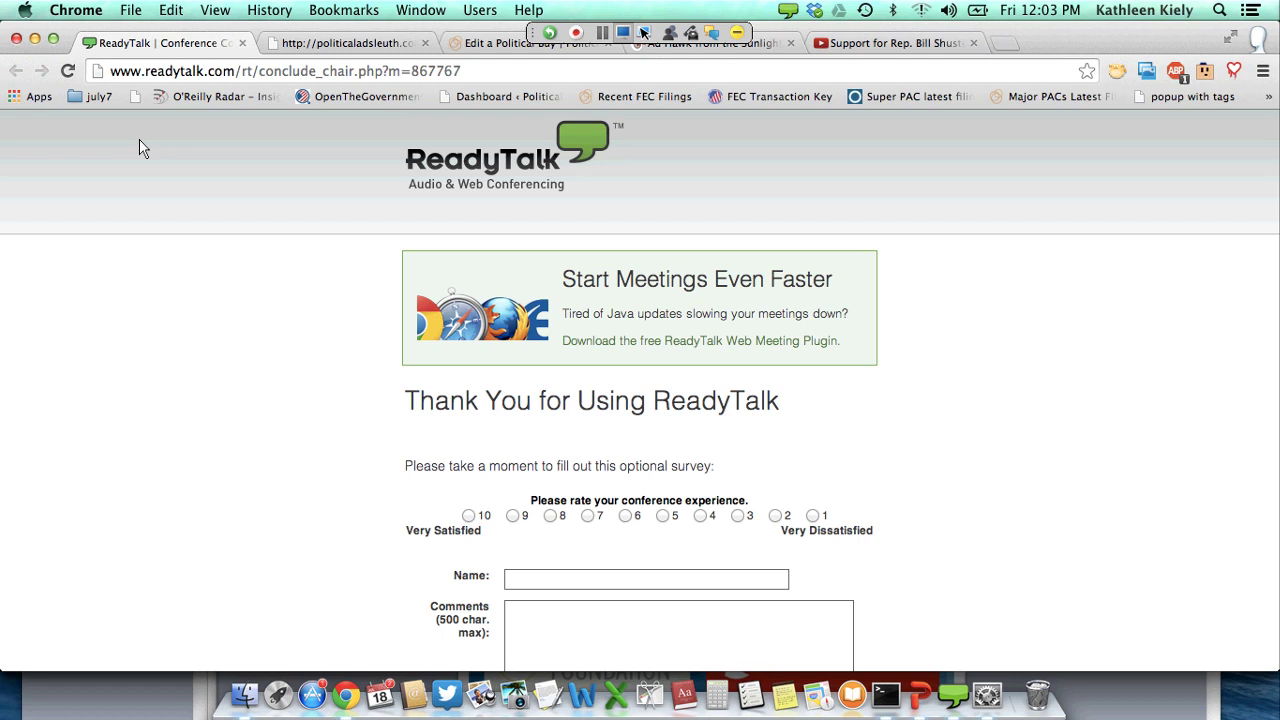
- Check the Political Ad Sleuth help tab, then return to the ReadyTalk survey page
scroll(139, 147, down, 5)
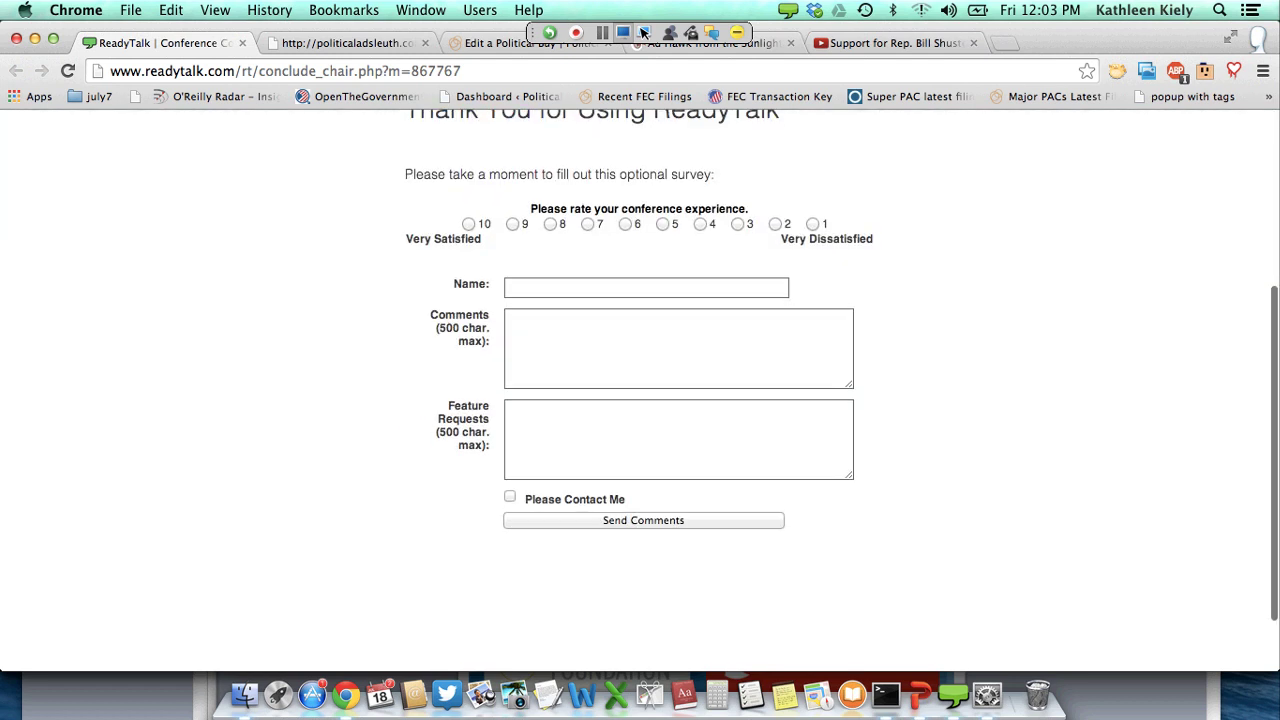
key(ctrl+Tab)
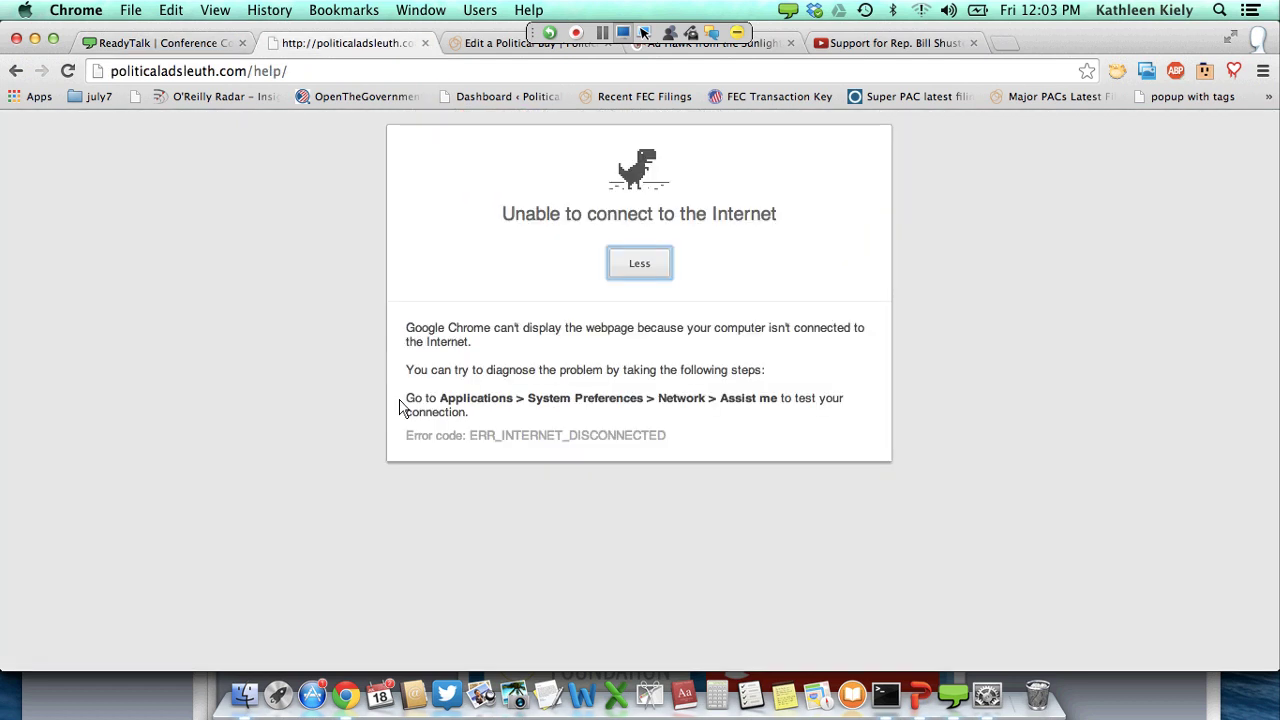
key(ctrl+shift+Tab)
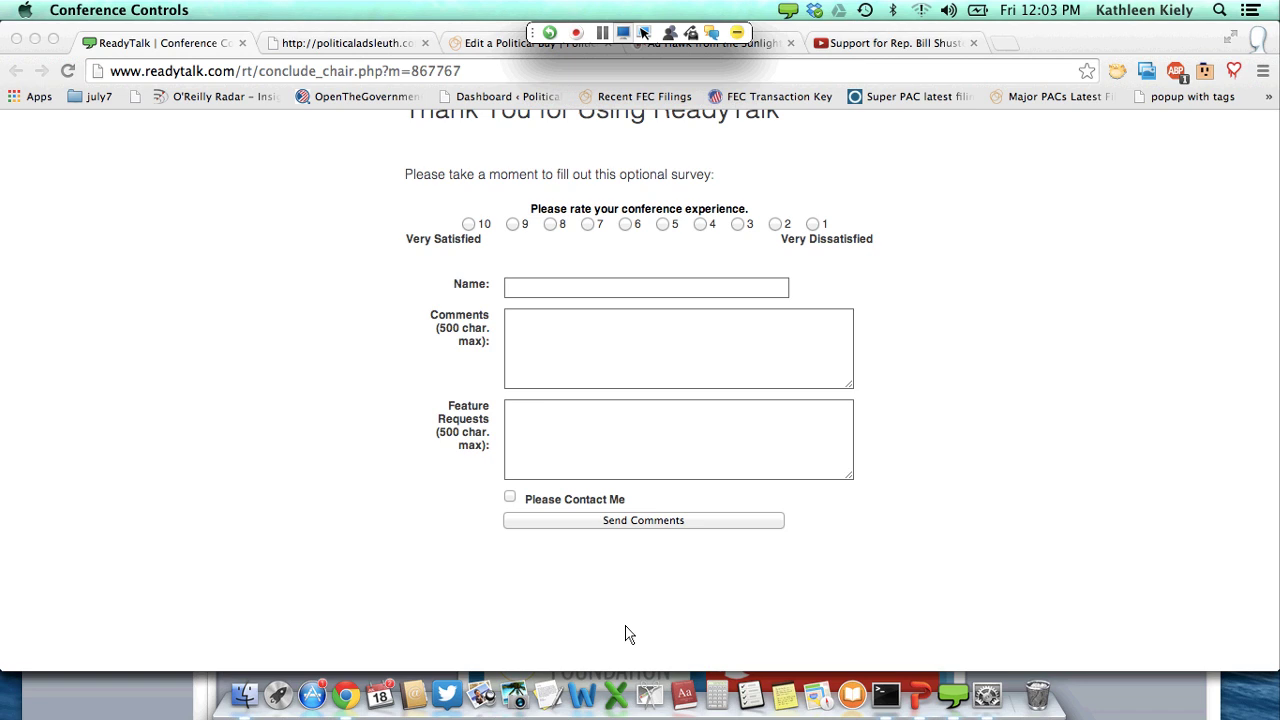
- Dismiss the Grant Control attendee list and switch to the Ad Hawk American Chemistry Council results
click(643, 33)
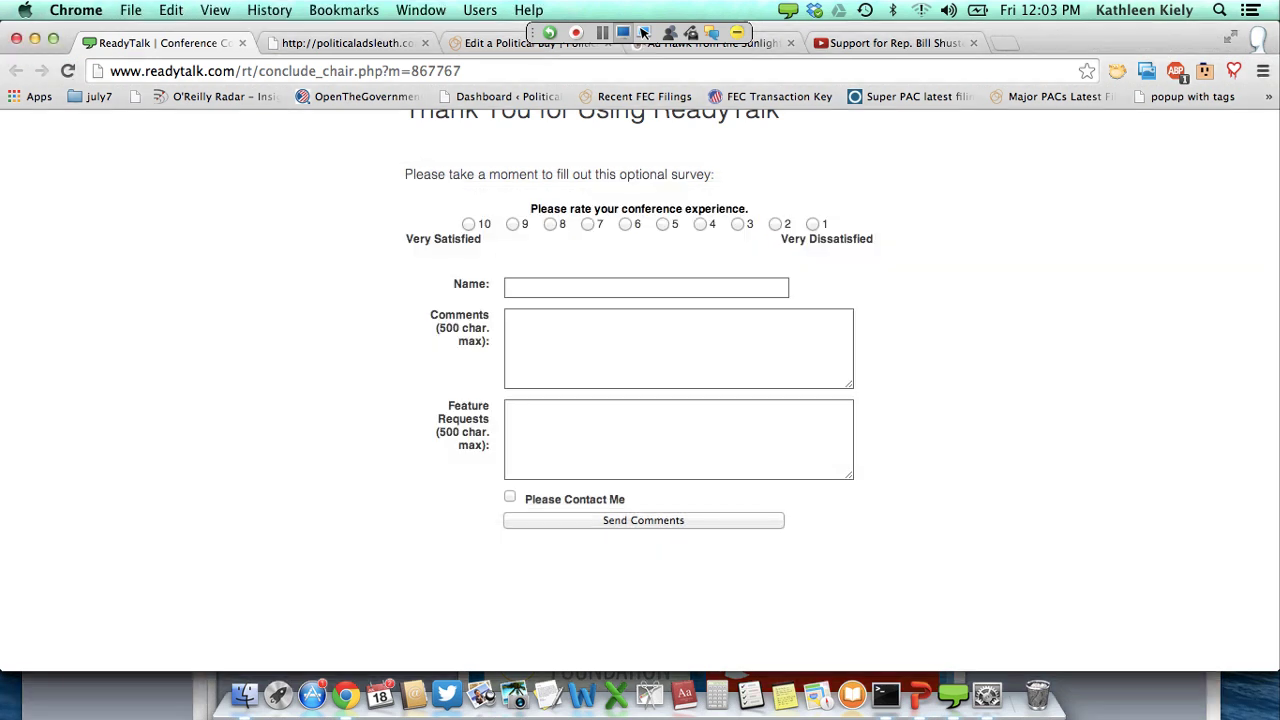
click(643, 33)
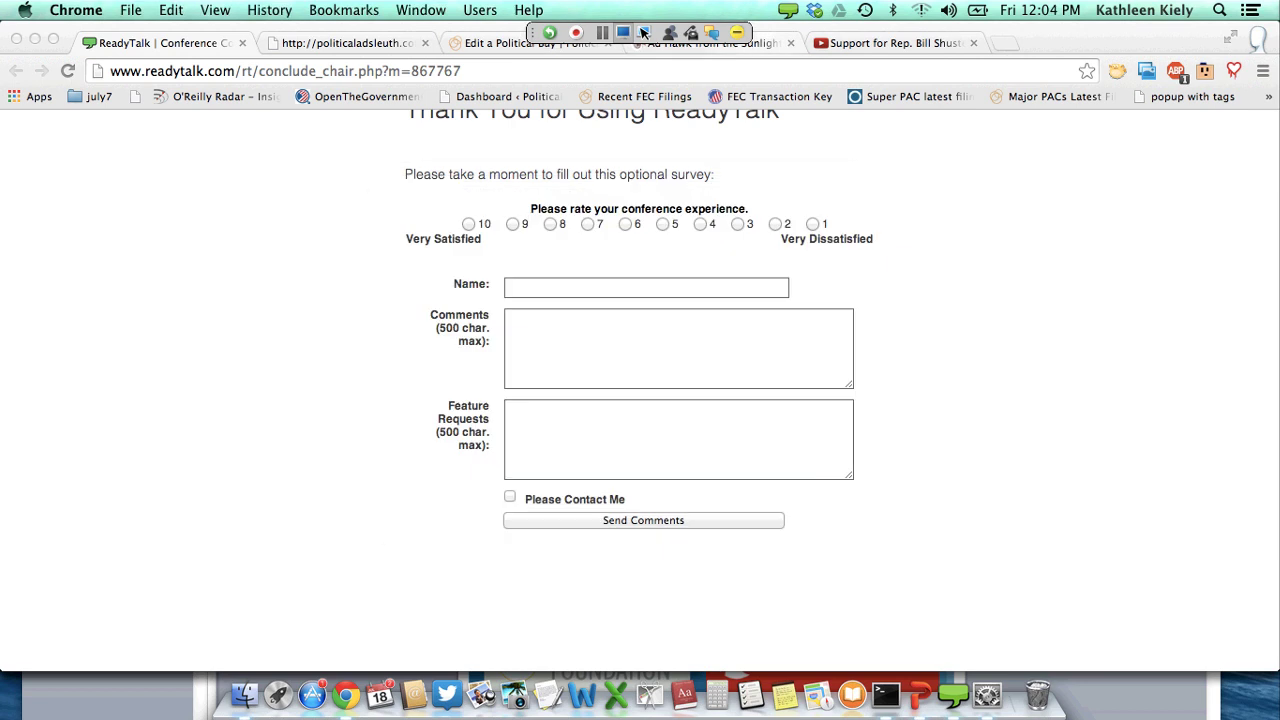
key(super+4)
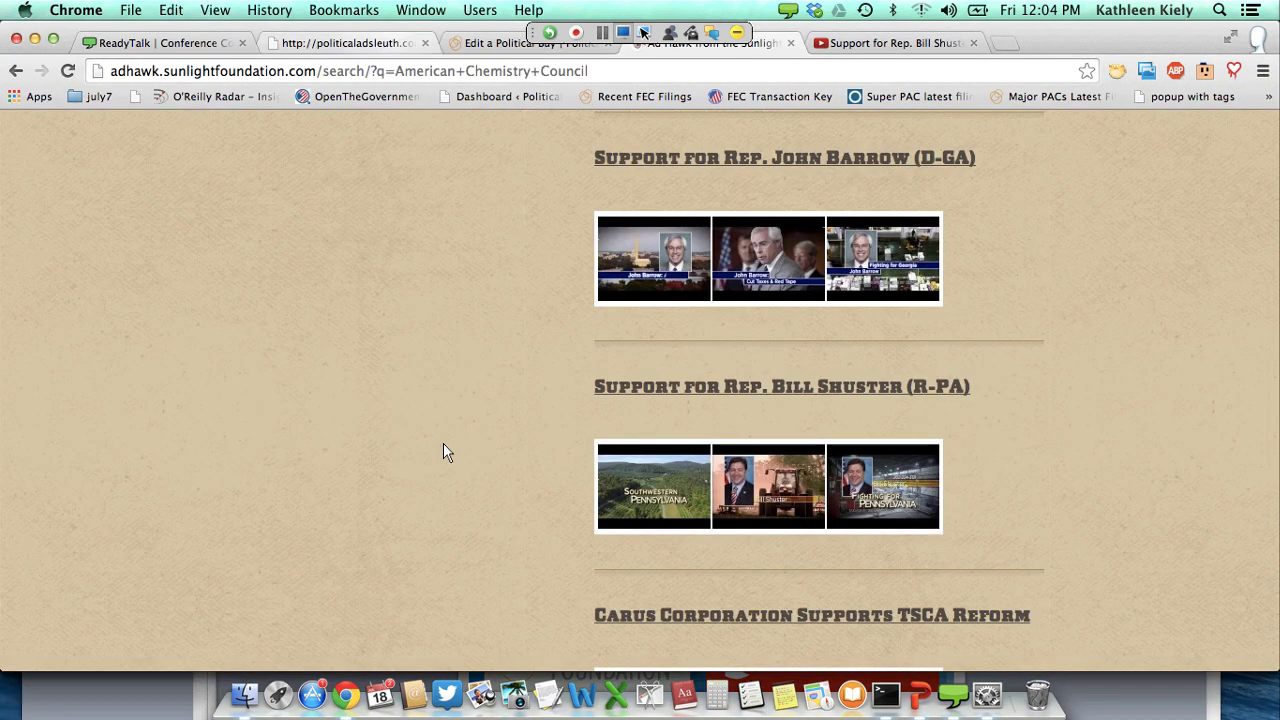
- Reload the politicaladsleuth.com/help tab so the FAQ replaces the connection error
key(super+2)
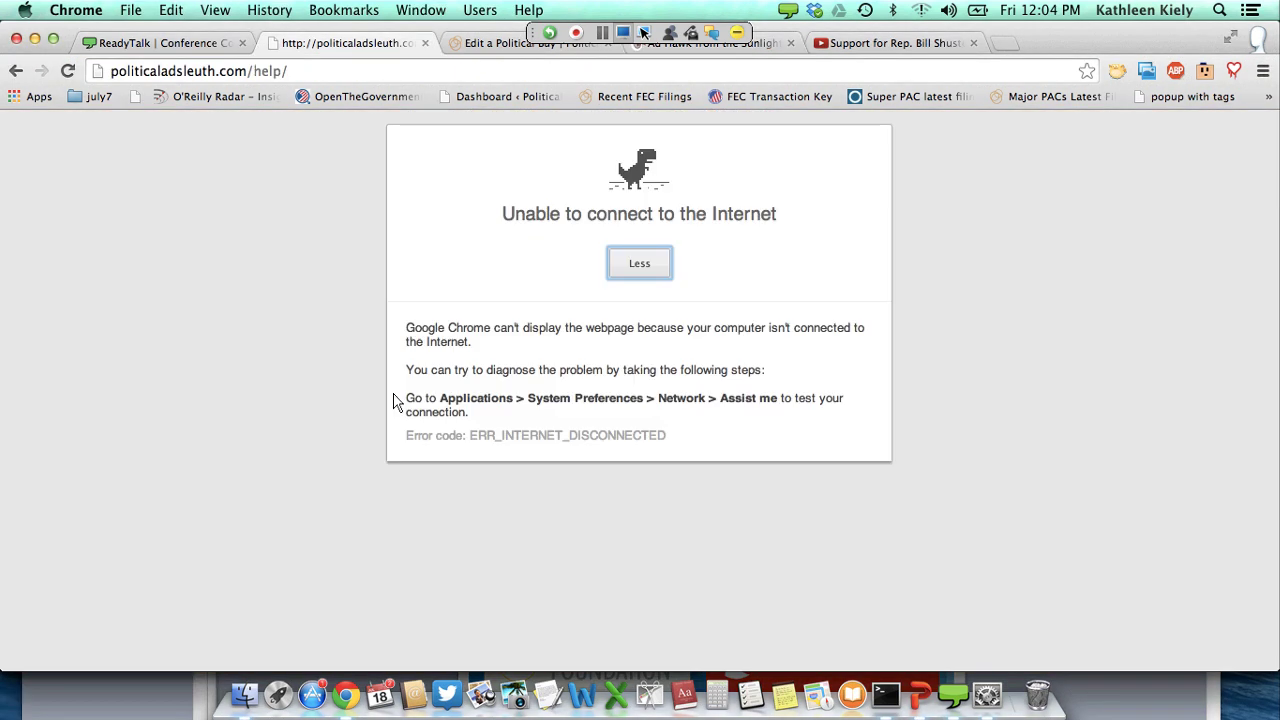
click(68, 71)
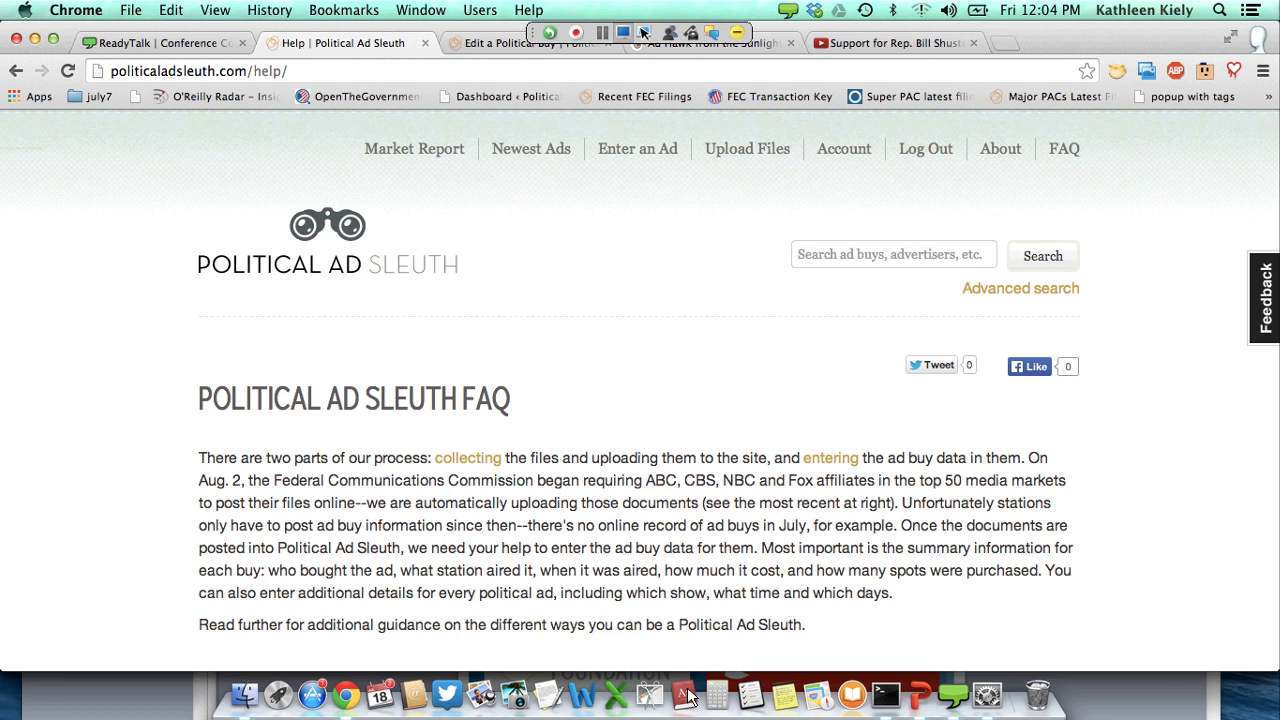
- Read down through the FAQ question lists, then go back to the Philadelphia, PA ad filings page
key(Down)
key(Down)
key(Down)
key(Down)
key(Down)
key(Down)
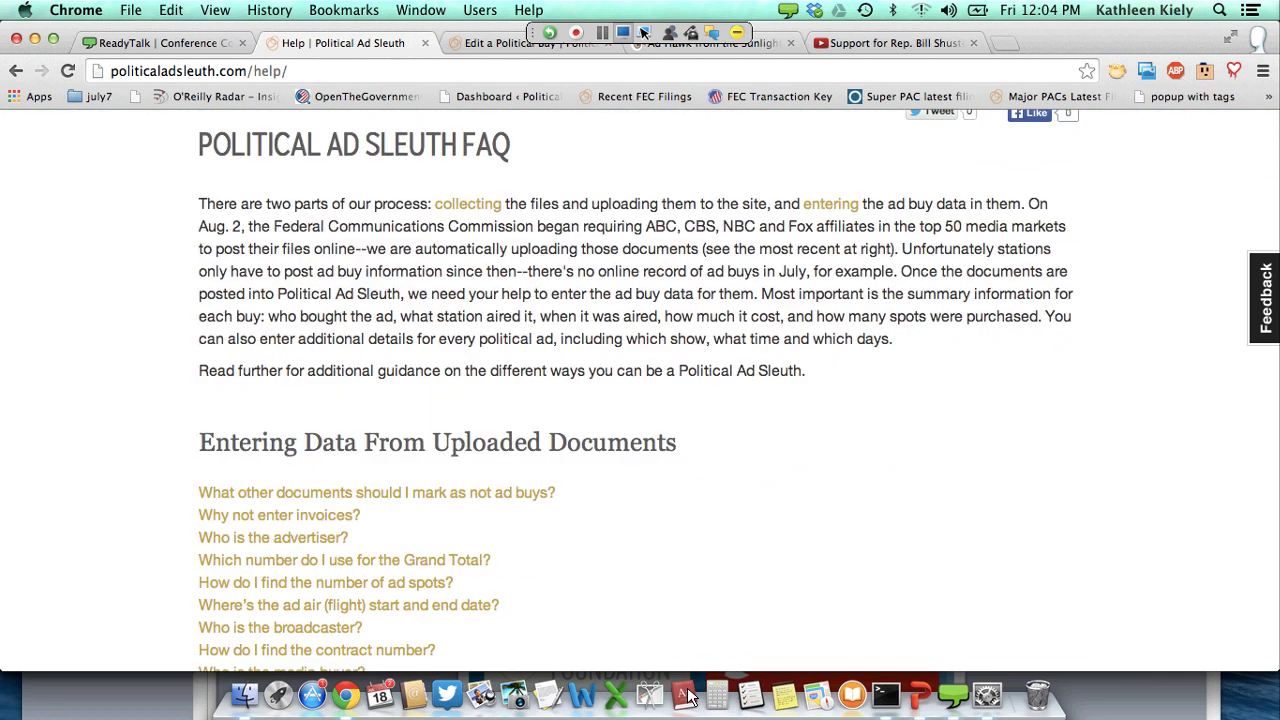
key(Down)
key(Down)
key(Down)
key(Down)
key(Down)
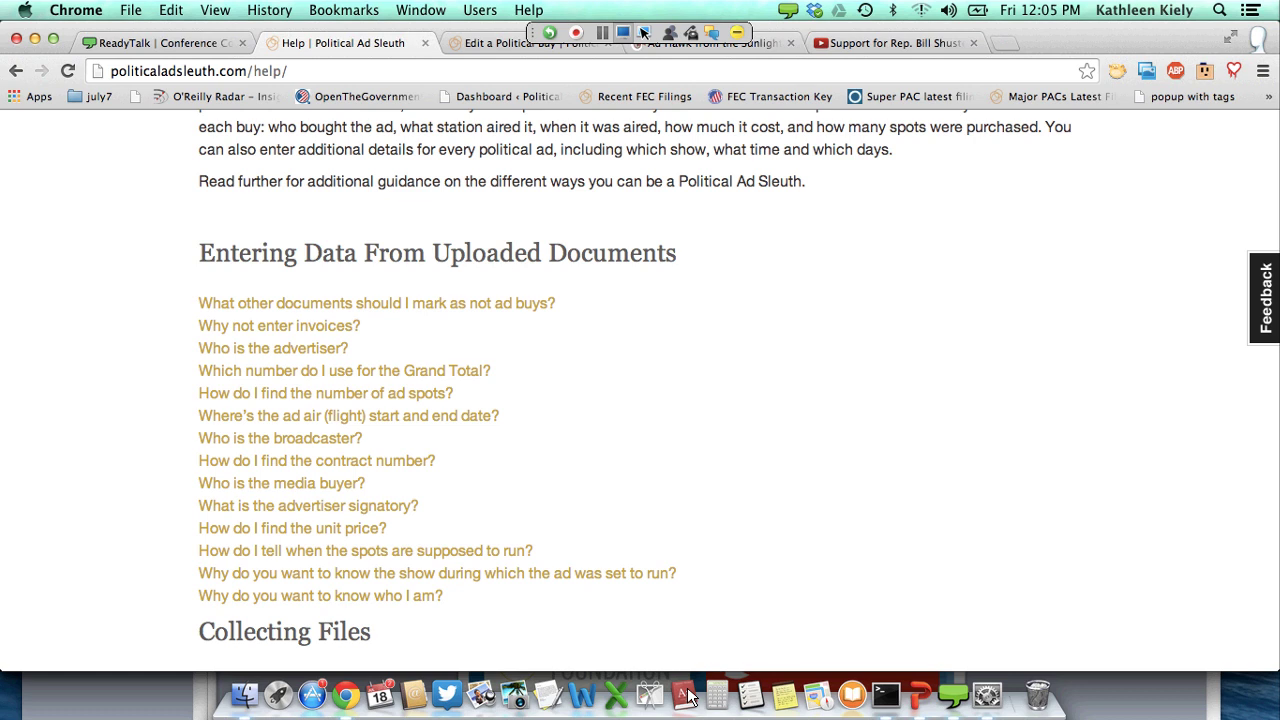
scroll(687, 697, down, 2)
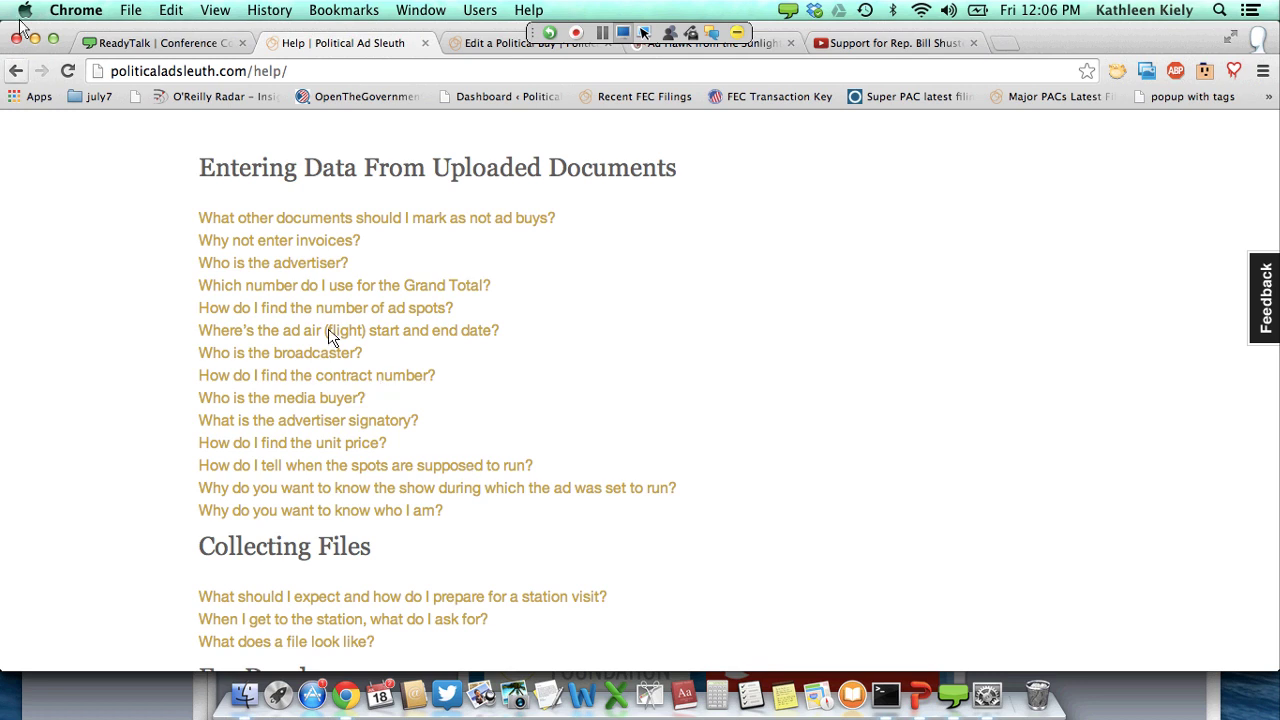
click(15, 71)
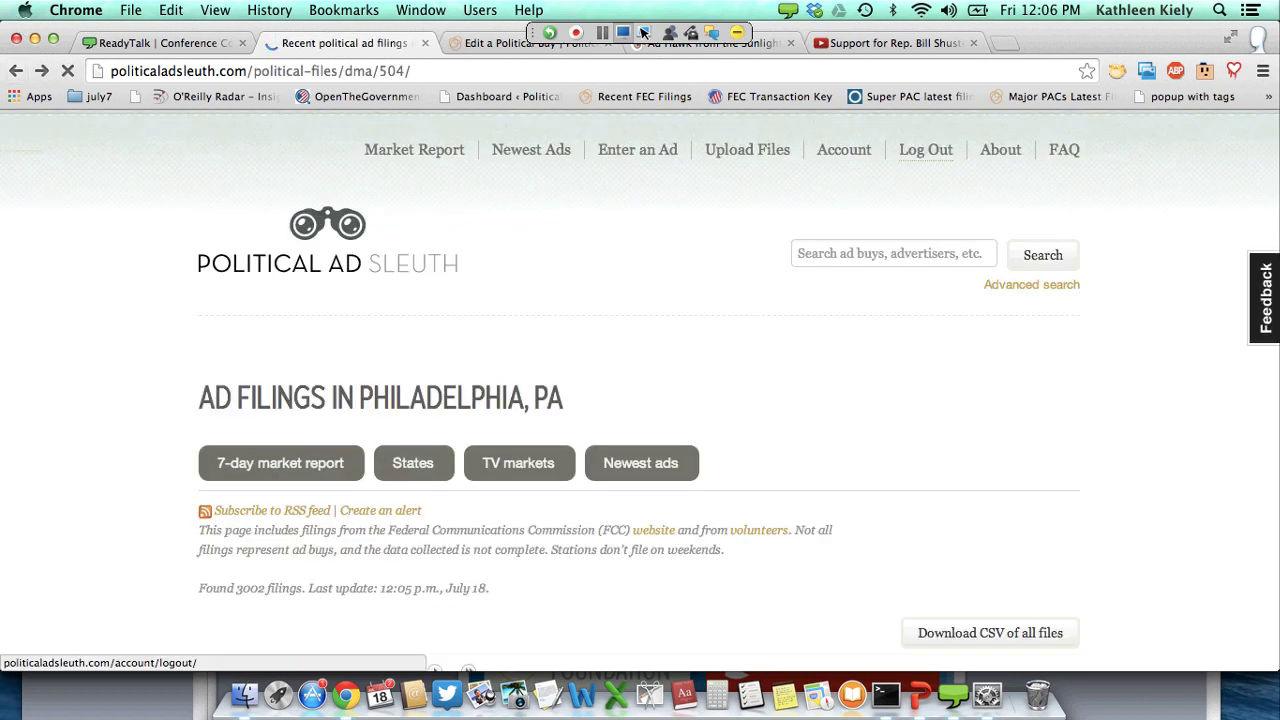
- Read through the site's About page, then bring up the ReadyTalkSlides deck in PowerPoint
click(1000, 149)
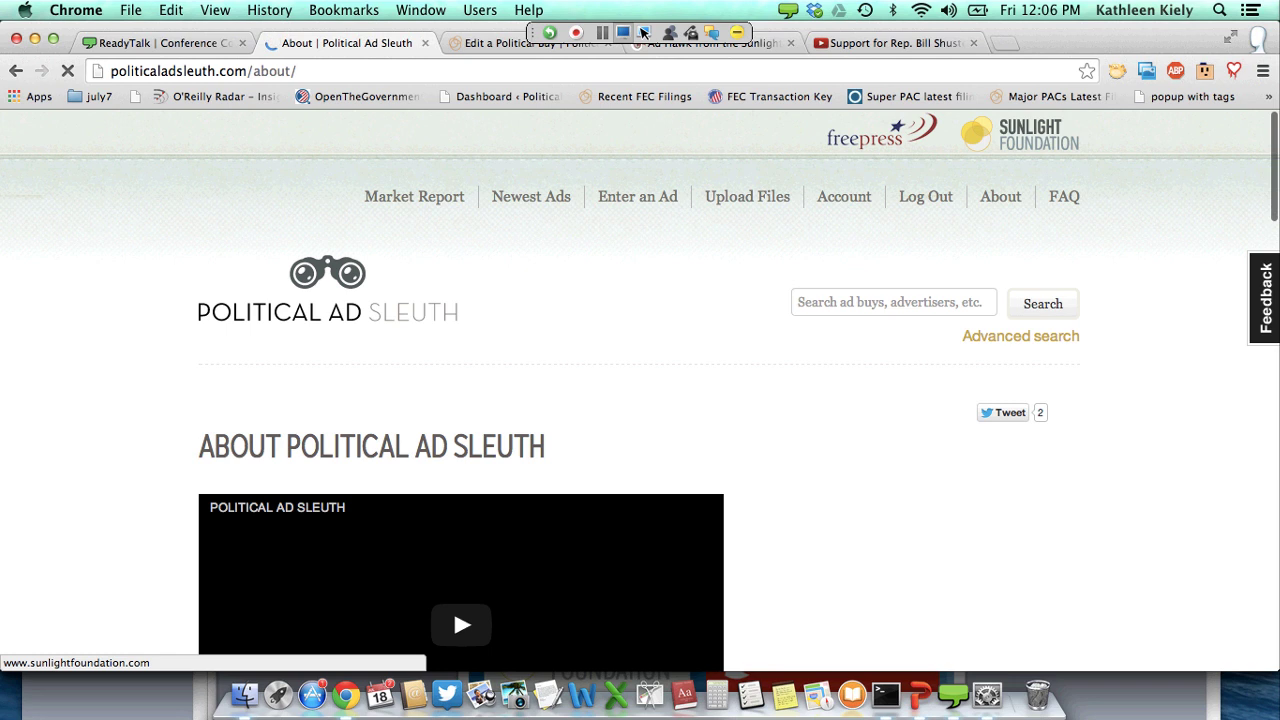
scroll(640, 400, down, 3)
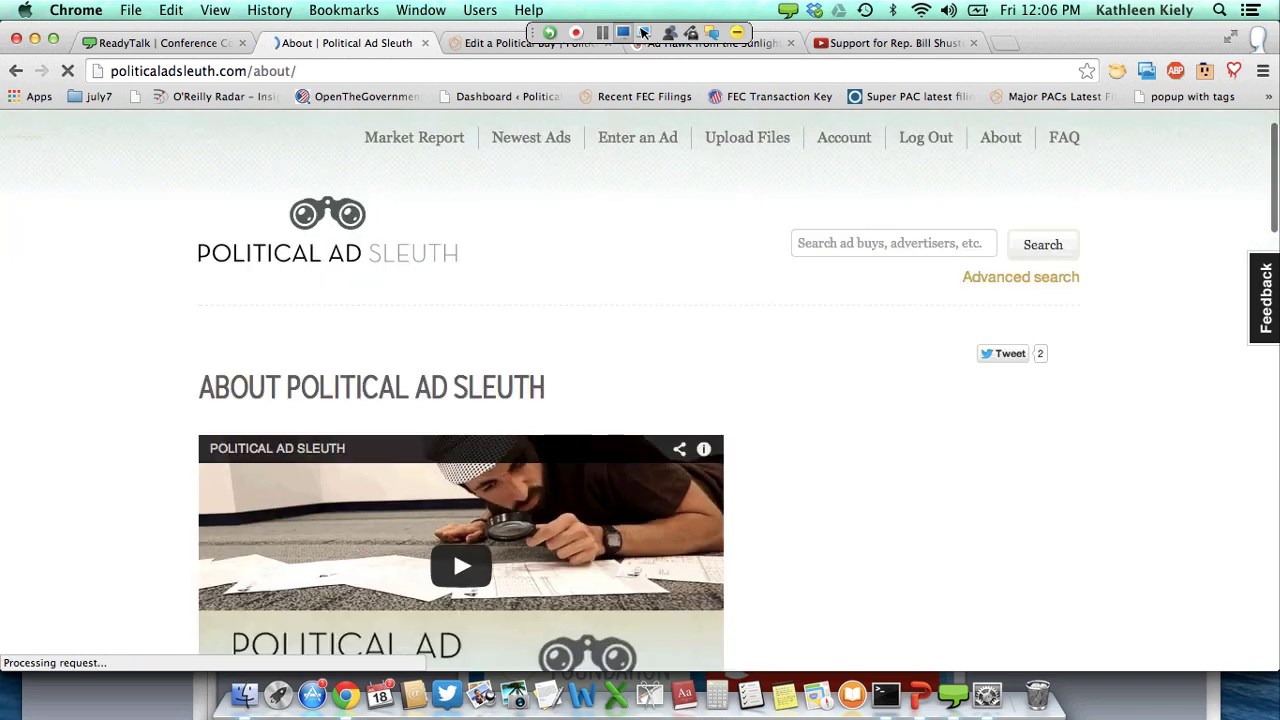
scroll(640, 400, down, 10)
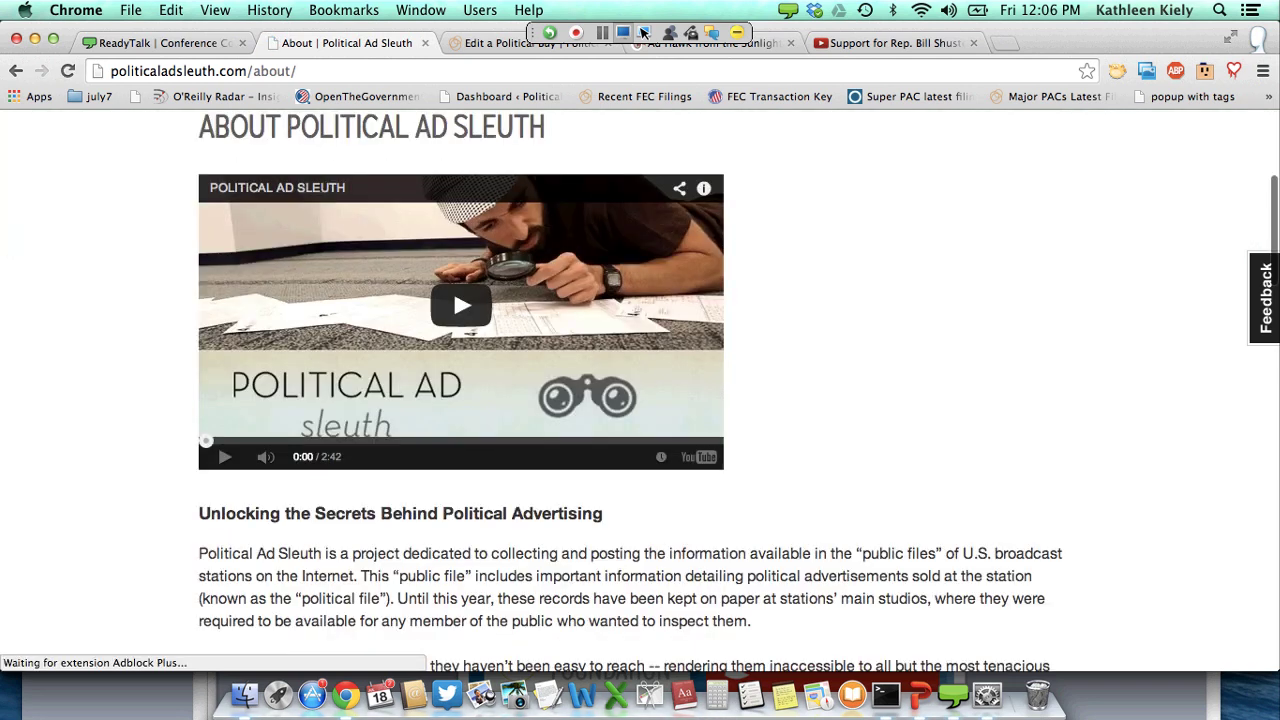
scroll(640, 400, down, 2)
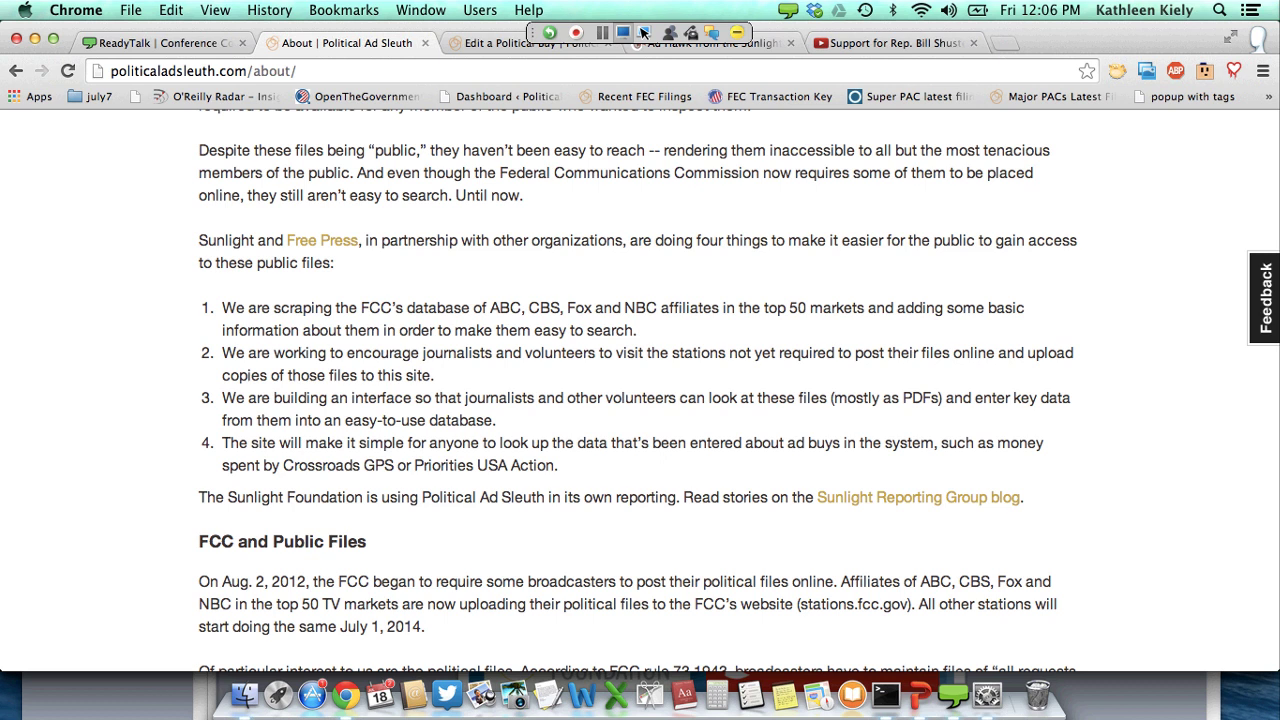
scroll(640, 400, down, 5)
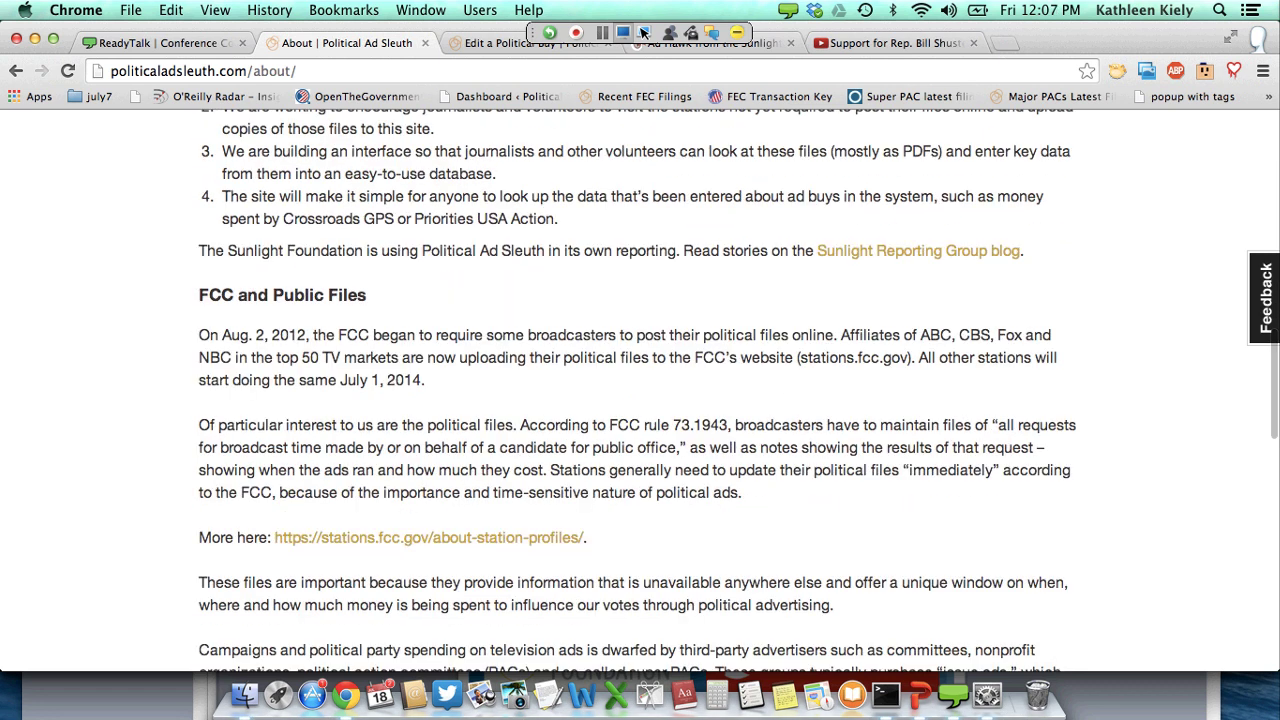
scroll(640, 400, down, 4)
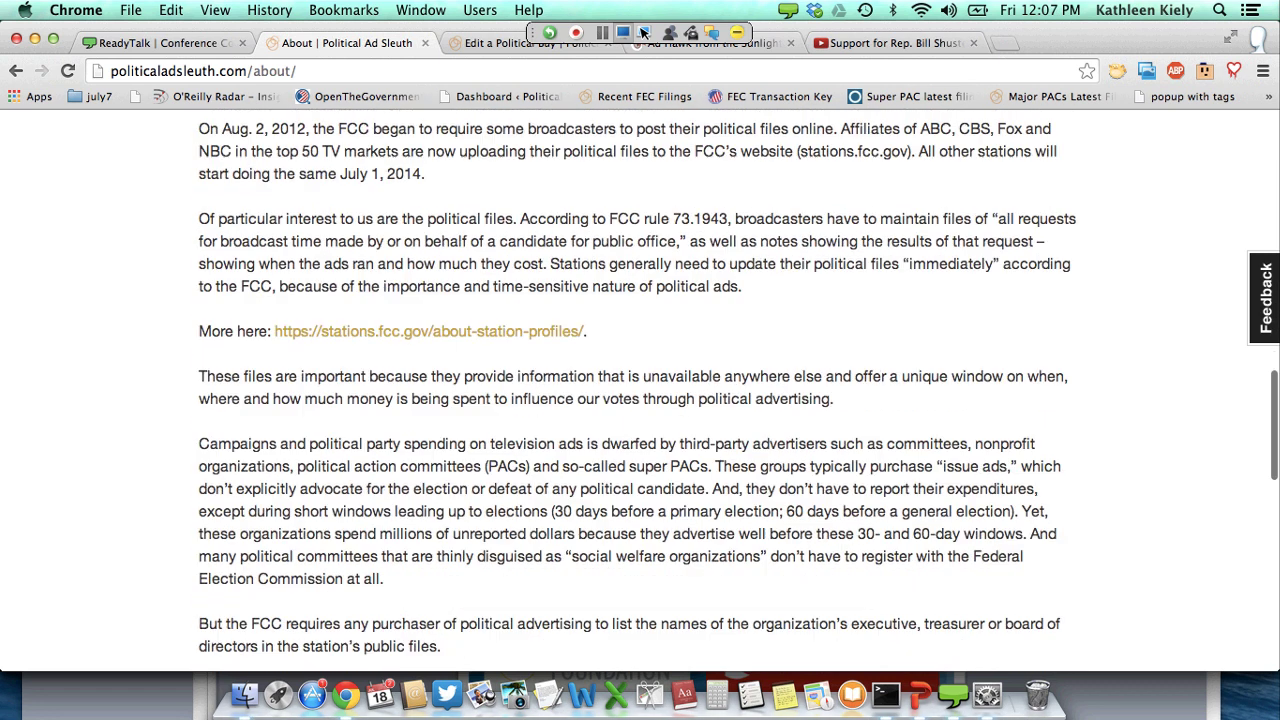
scroll(640, 400, down, 11)
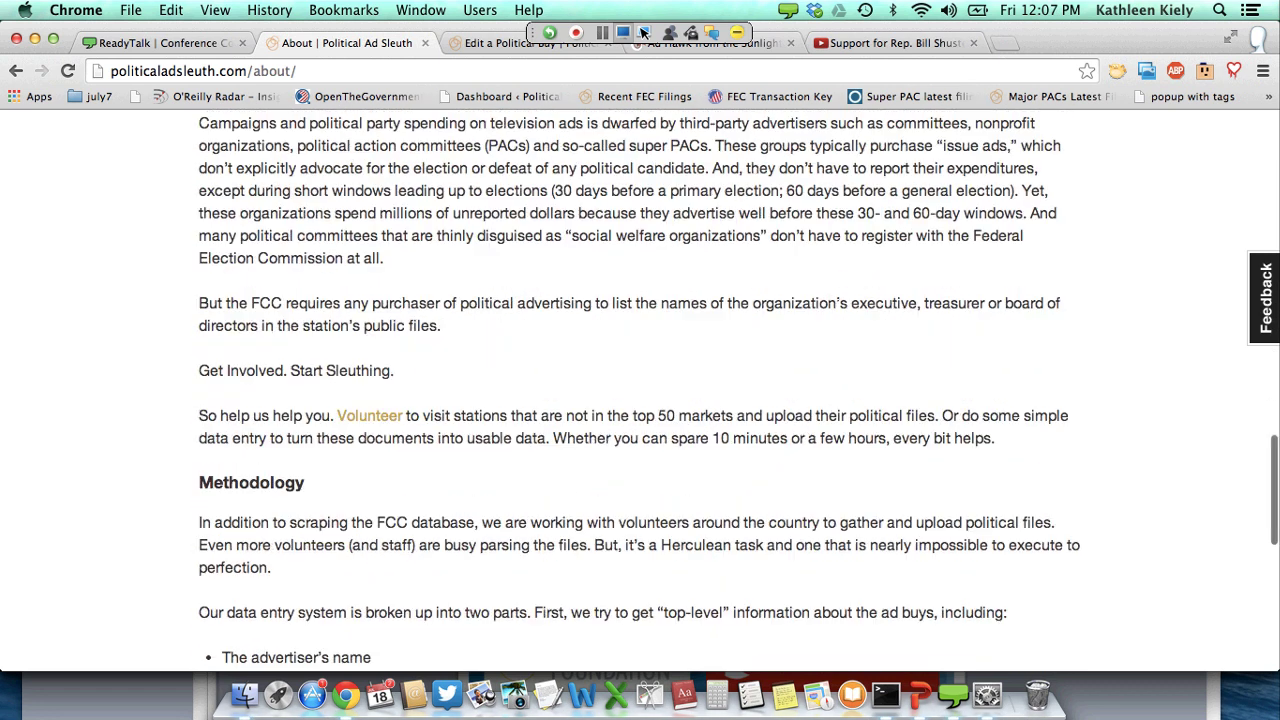
scroll(640, 400, down, 3)
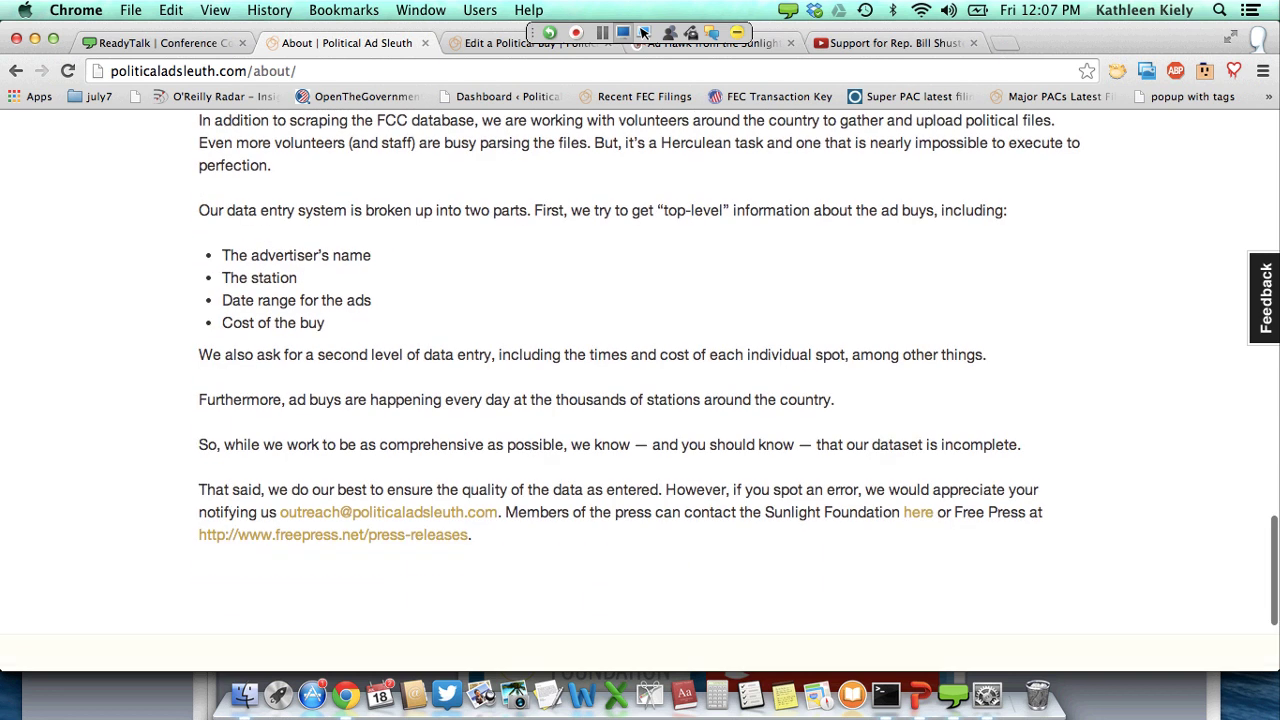
scroll(640, 400, up, 6)
scroll(640, 400, up, 12)
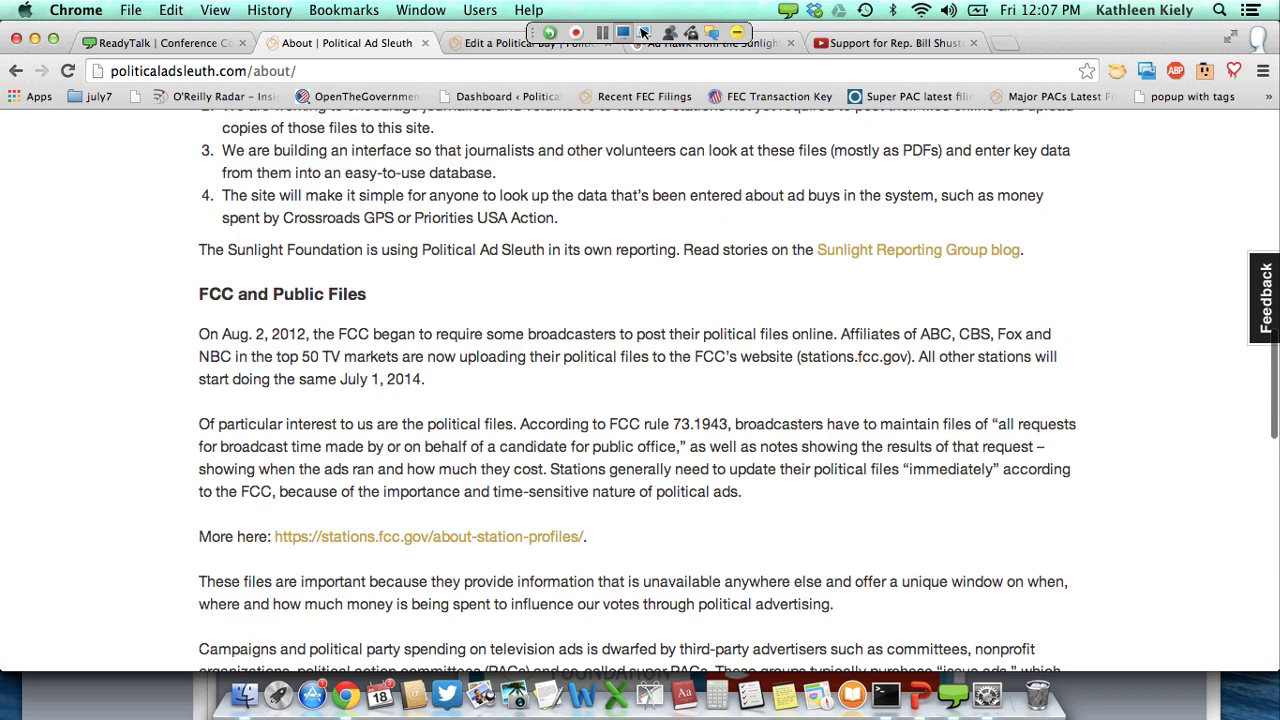
scroll(640, 400, up, 20)
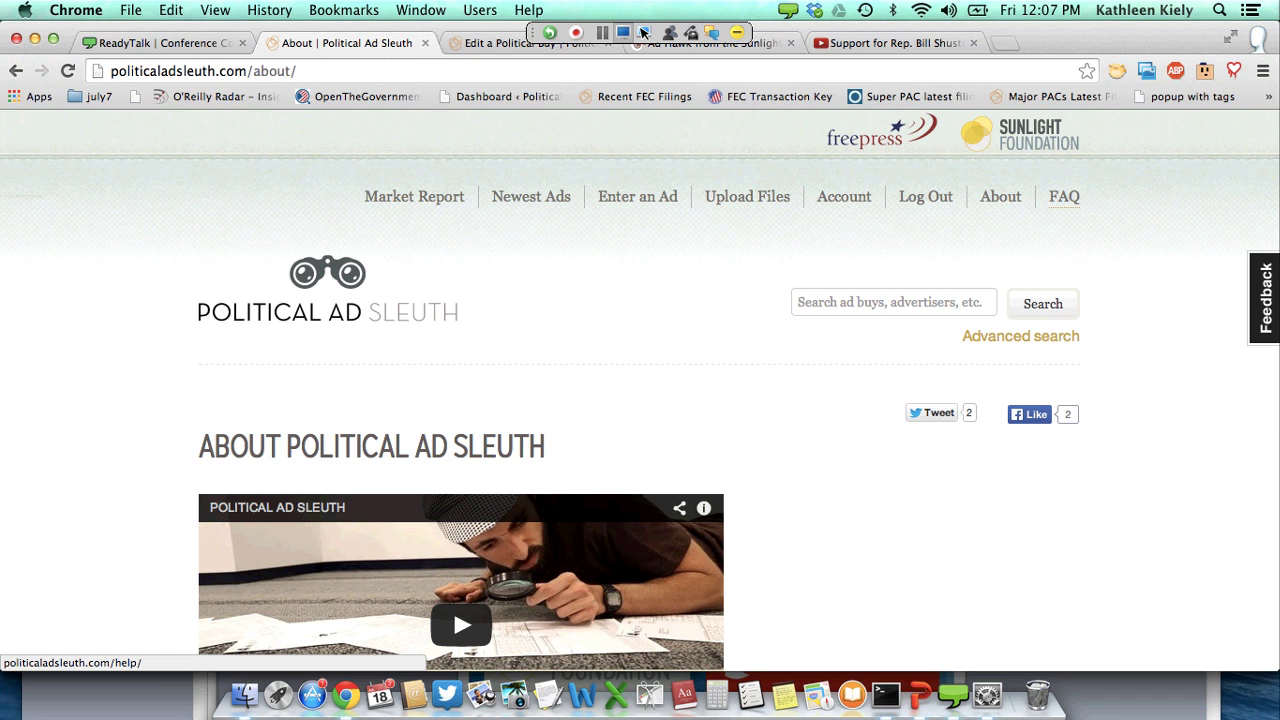
click(919, 694)
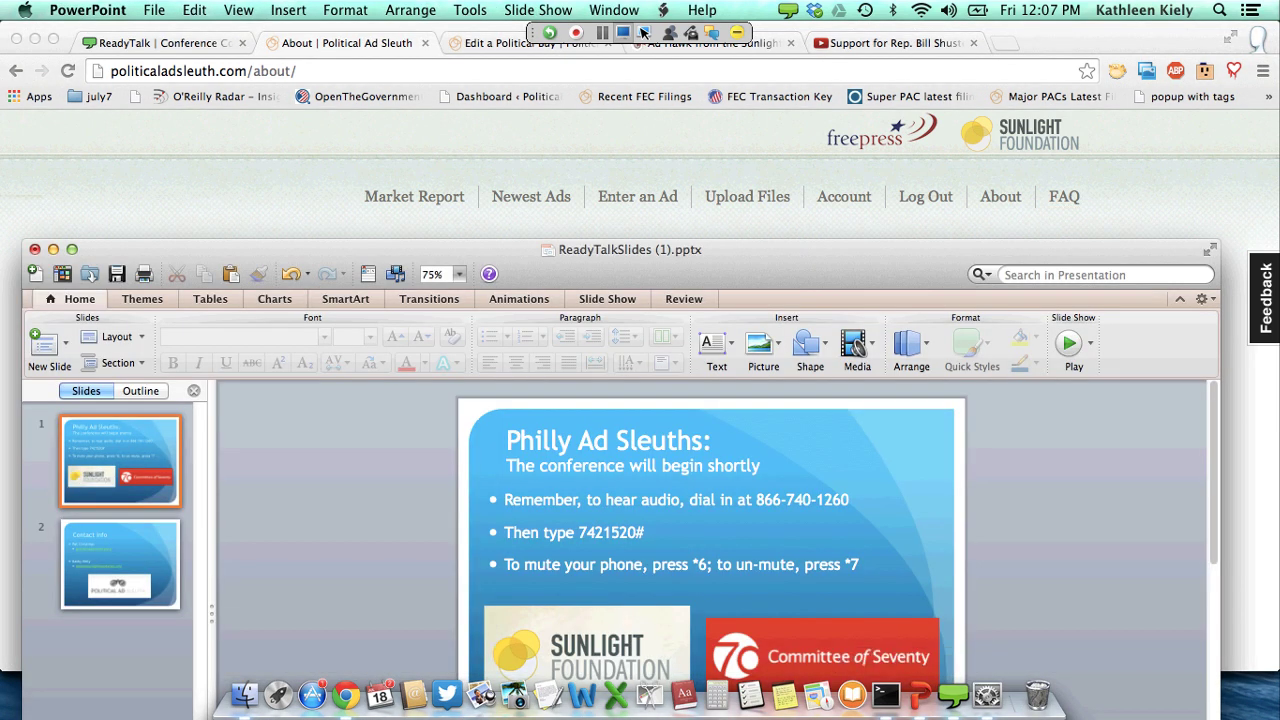
- On the Contact Info slide, delete the empty bullet line below the second e-mail address
key(Down)
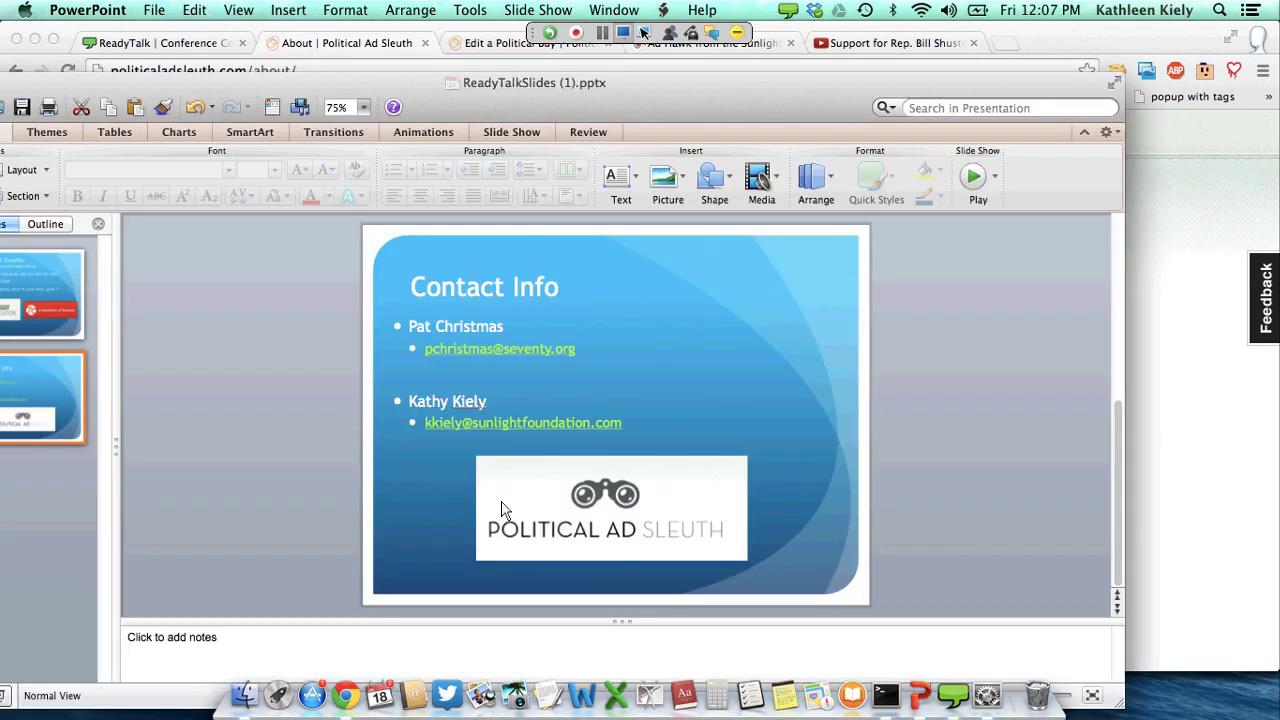
click(503, 510)
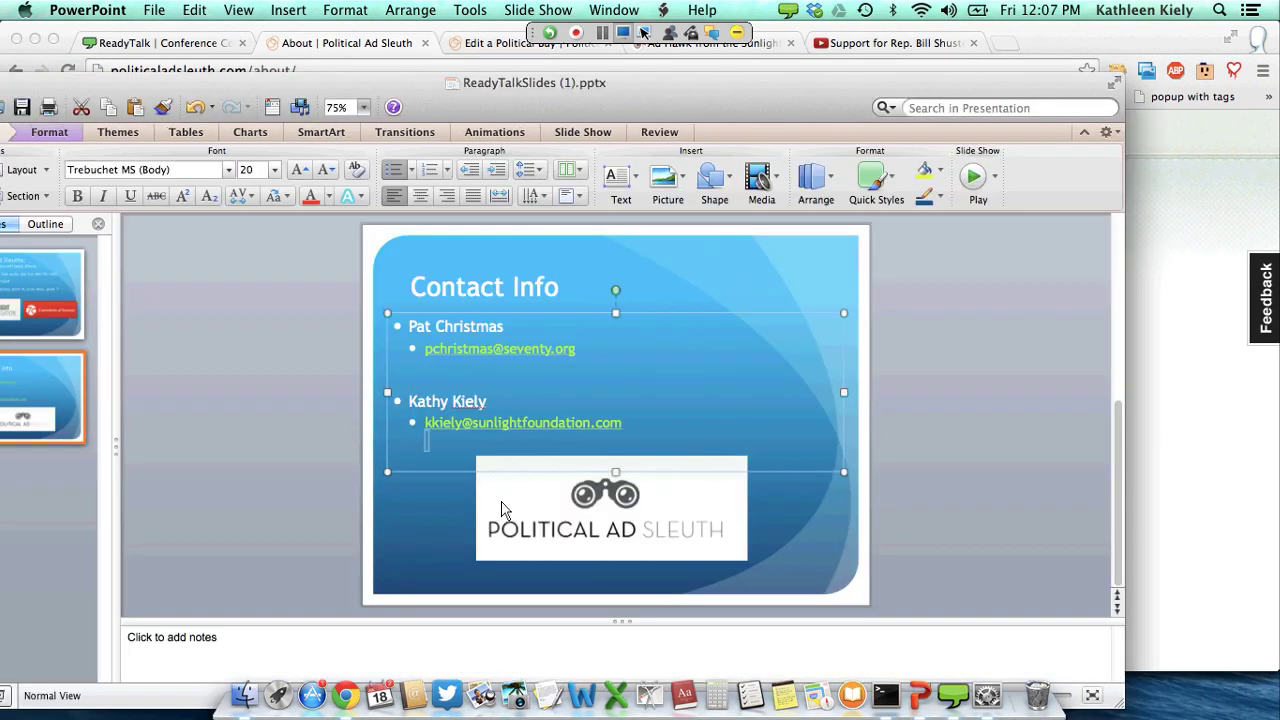
key(BackSpace)
click(503, 510)
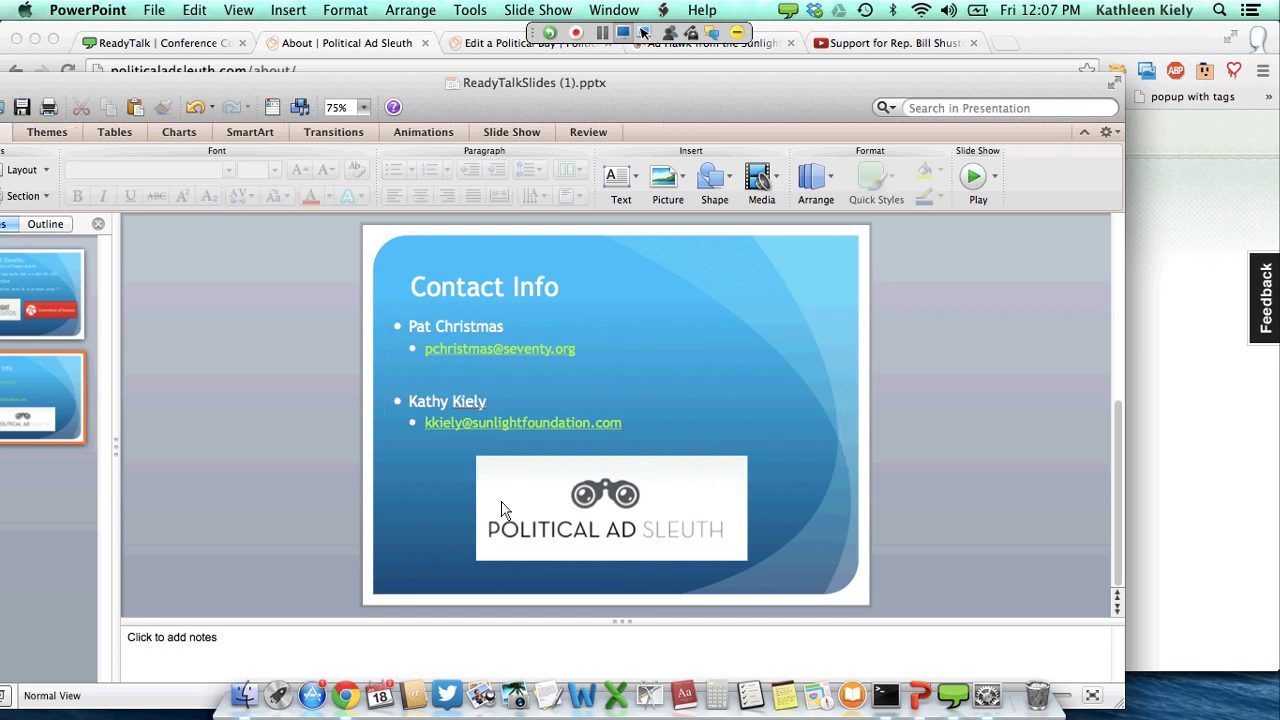
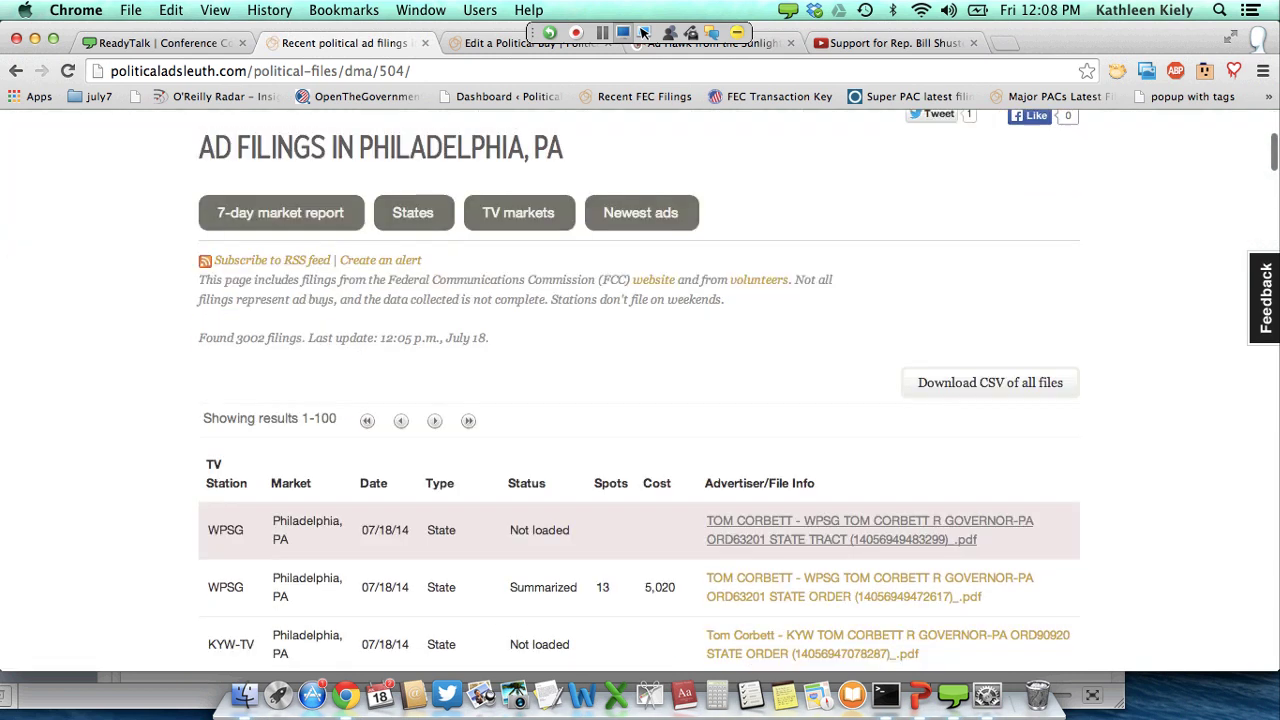
scroll(640, 450, down, 1)
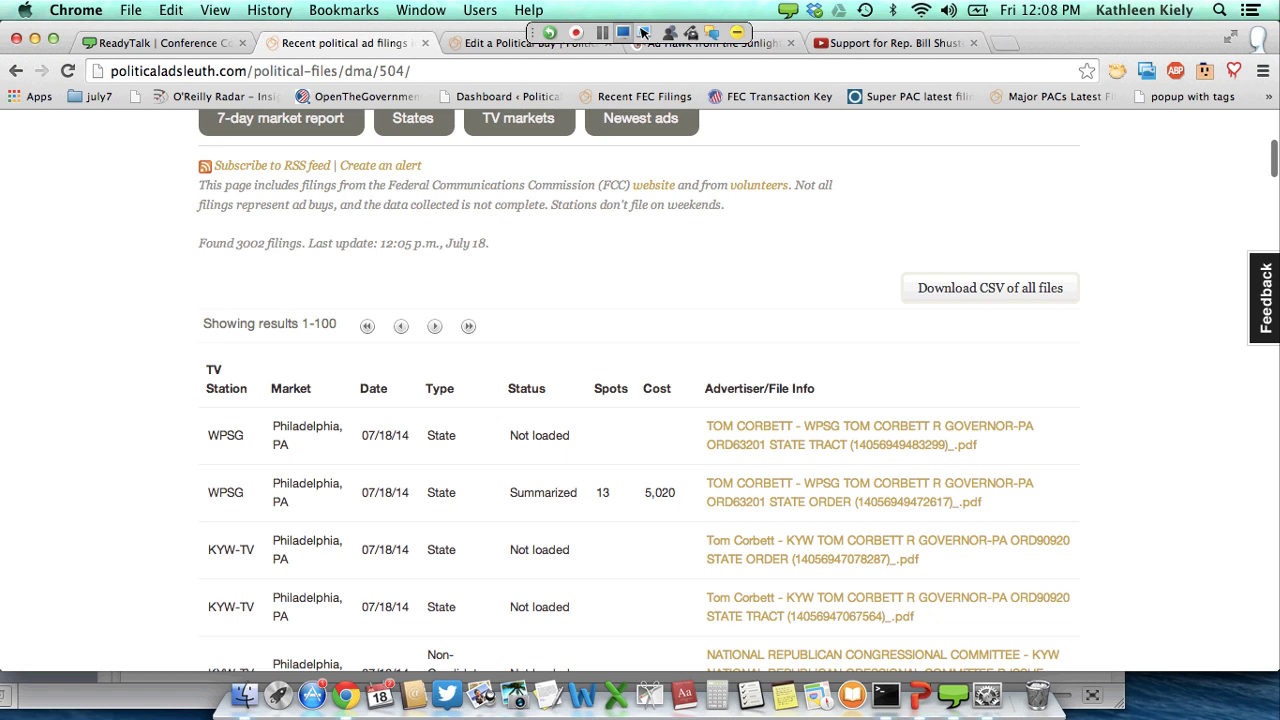
scroll(640, 400, down, 1)
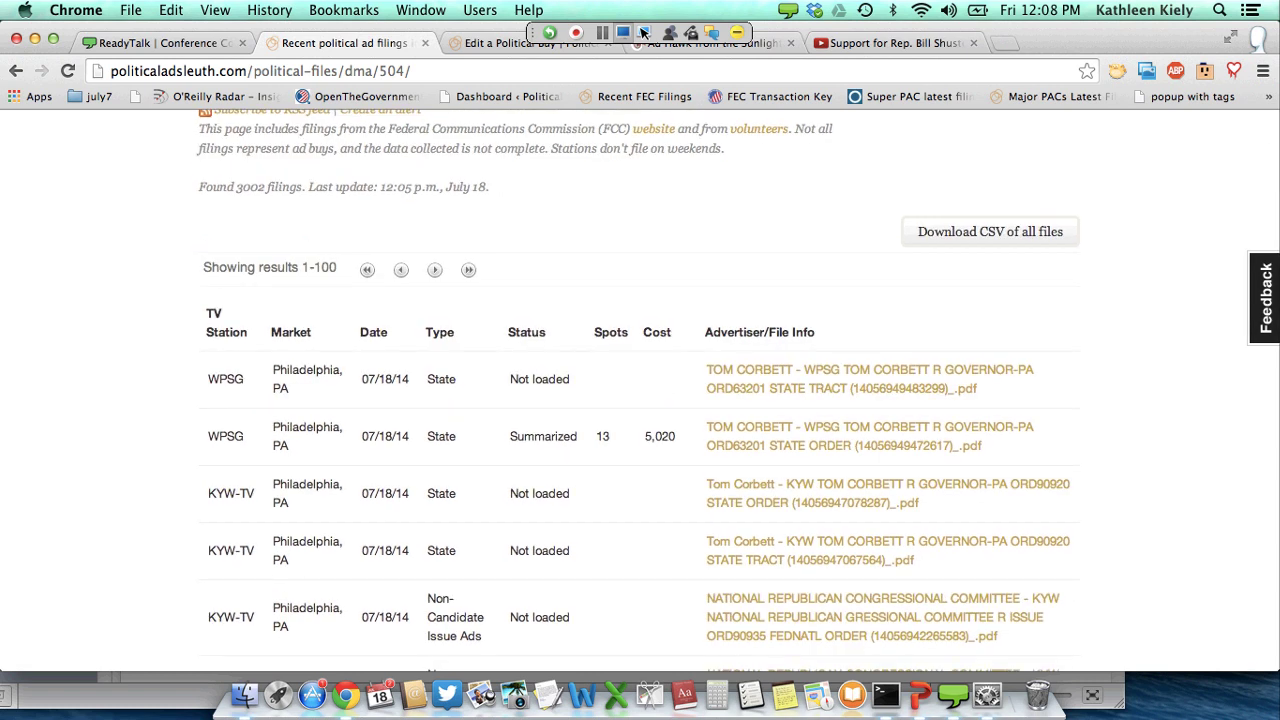
scroll(640, 400, down, 1)
scroll(640, 400, down, 1)
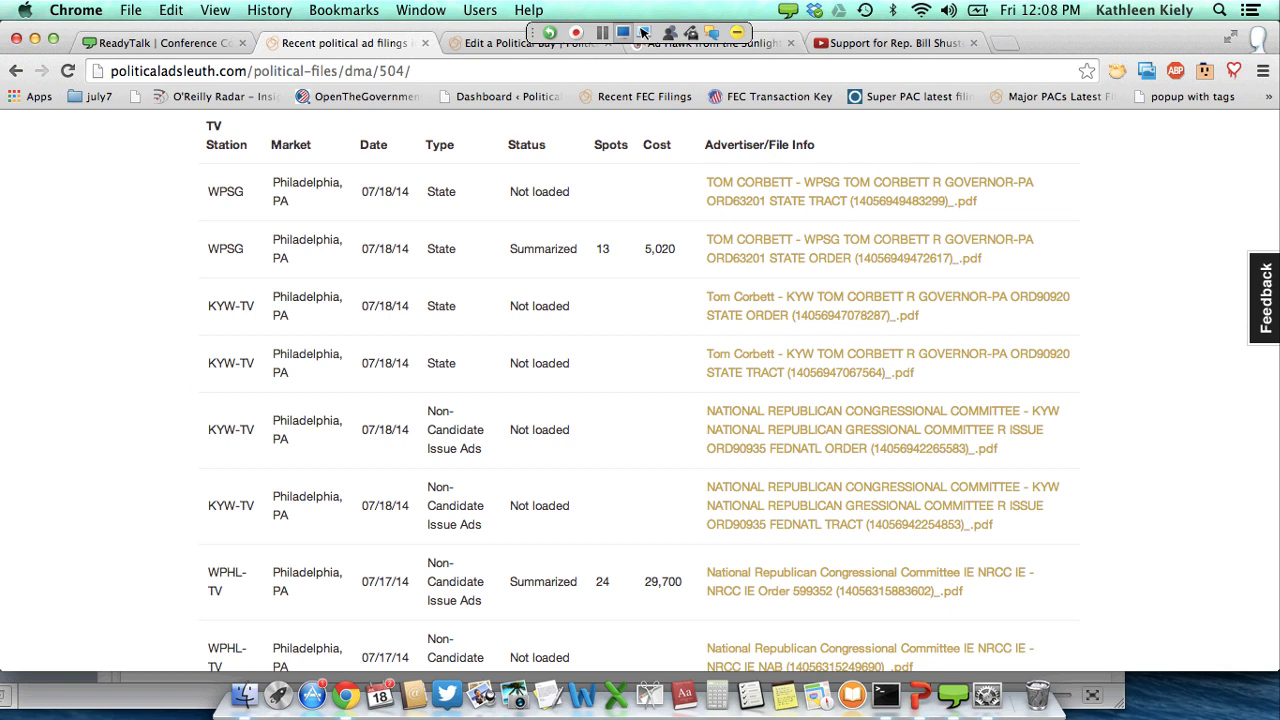
scroll(643, 460, down, 3)
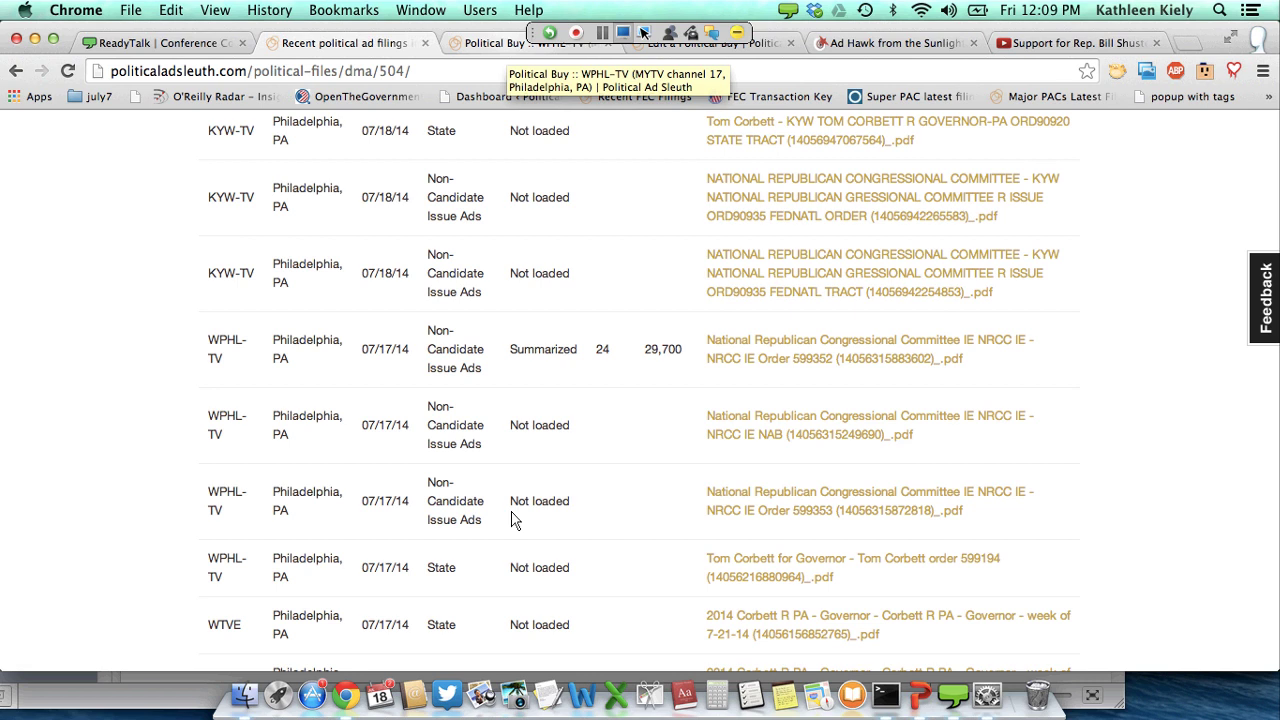
- On the WPHL-TV political buy page, open the original FCC filing in a new tab
key(ctrl+Tab)
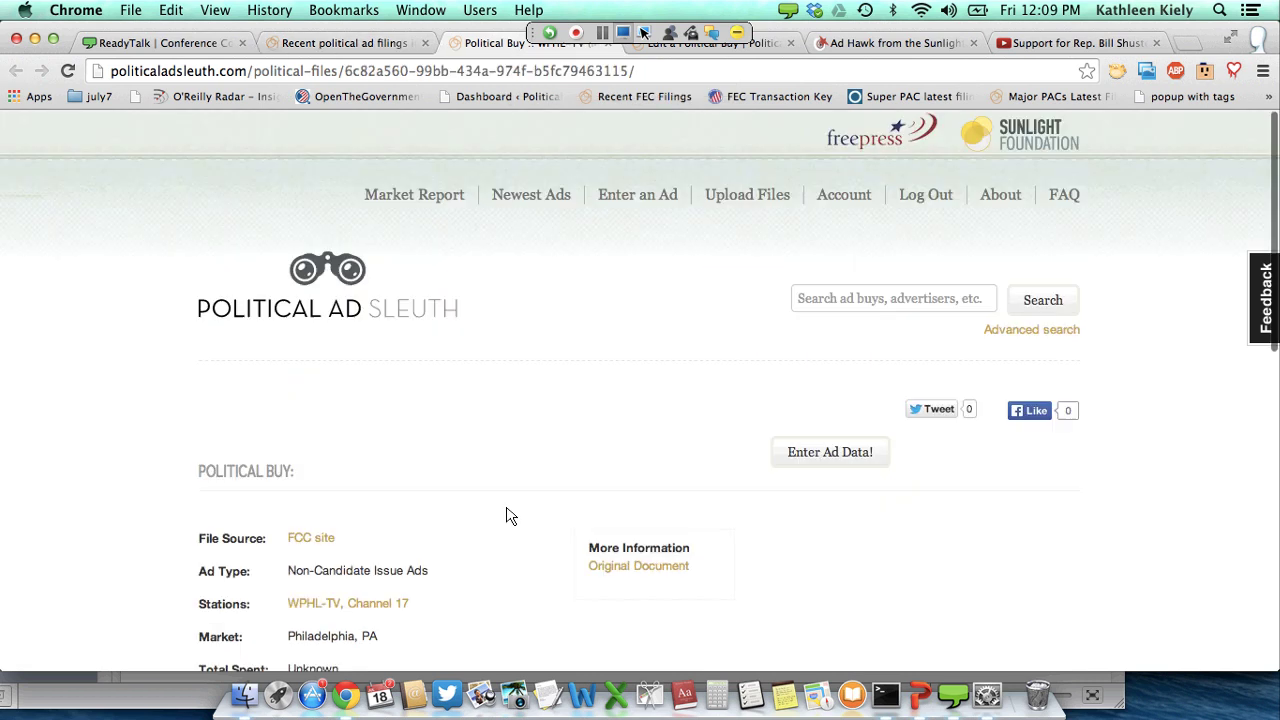
scroll(506, 515, down, 3)
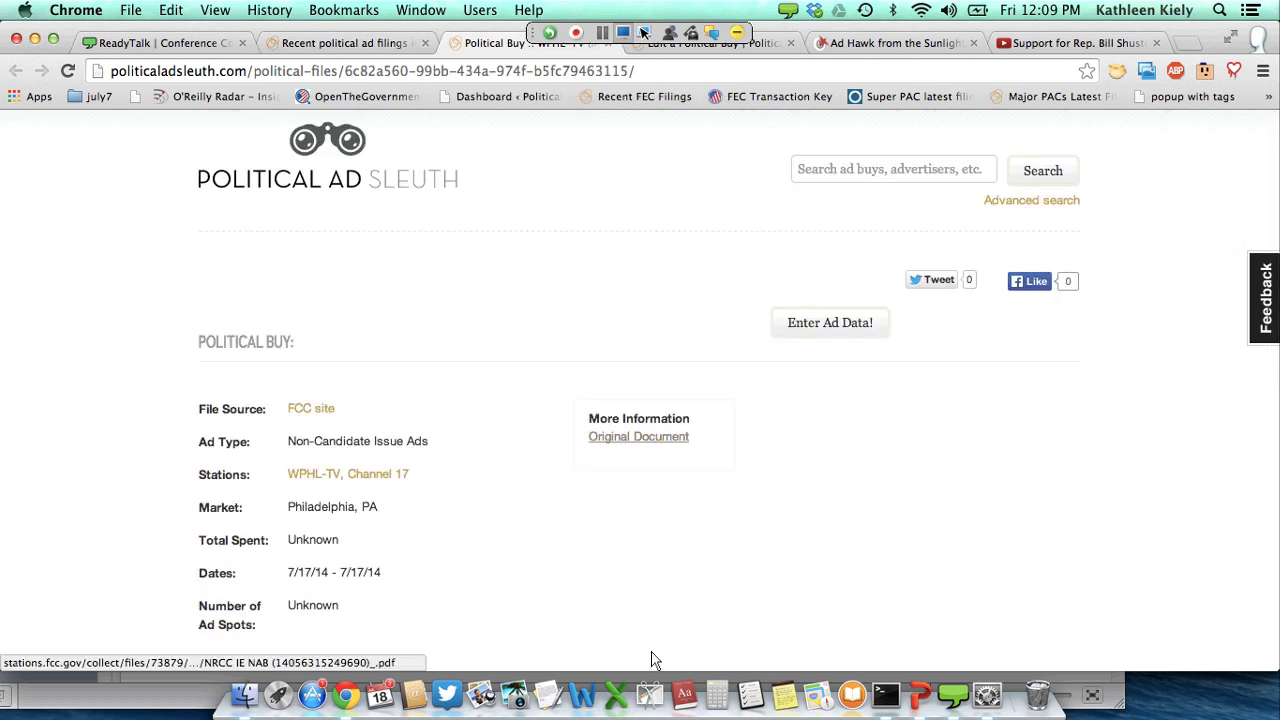
key(super+Return)
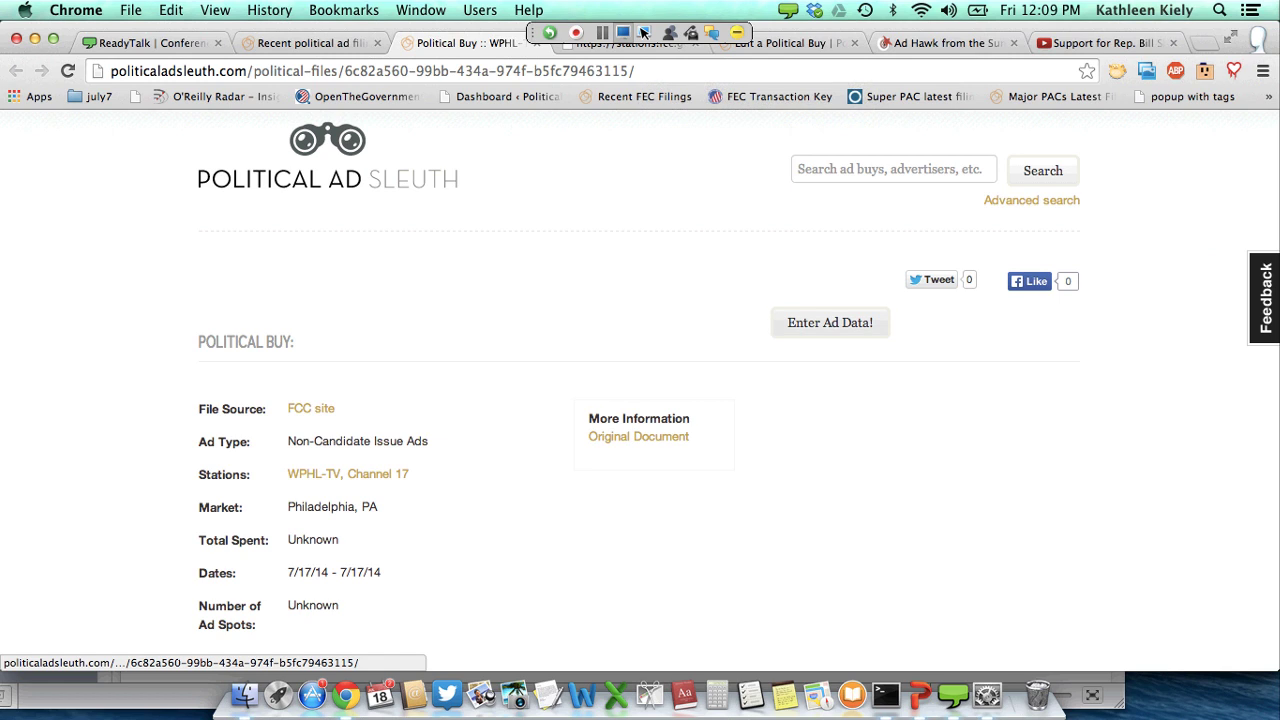
- Open the buy's data-entry form, then bring up the FCC agreement form PDF
key(super+r)
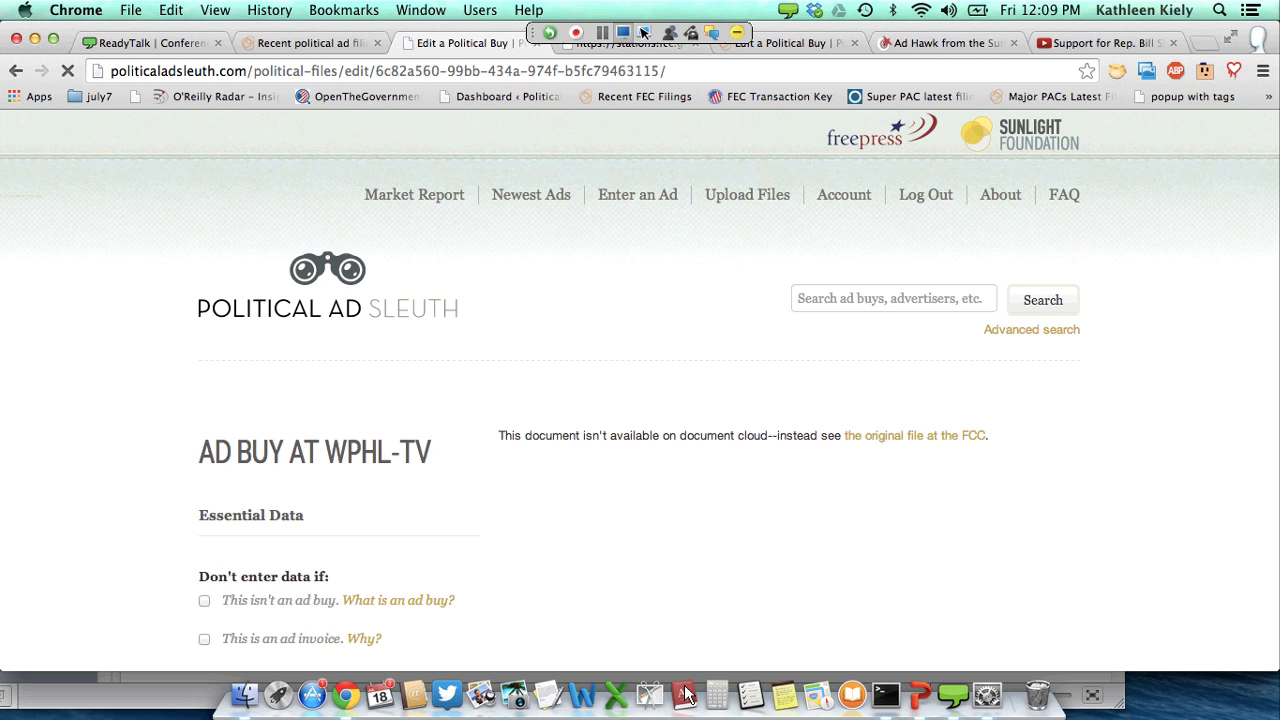
scroll(667, 673, down, 2)
scroll(667, 673, down, 3)
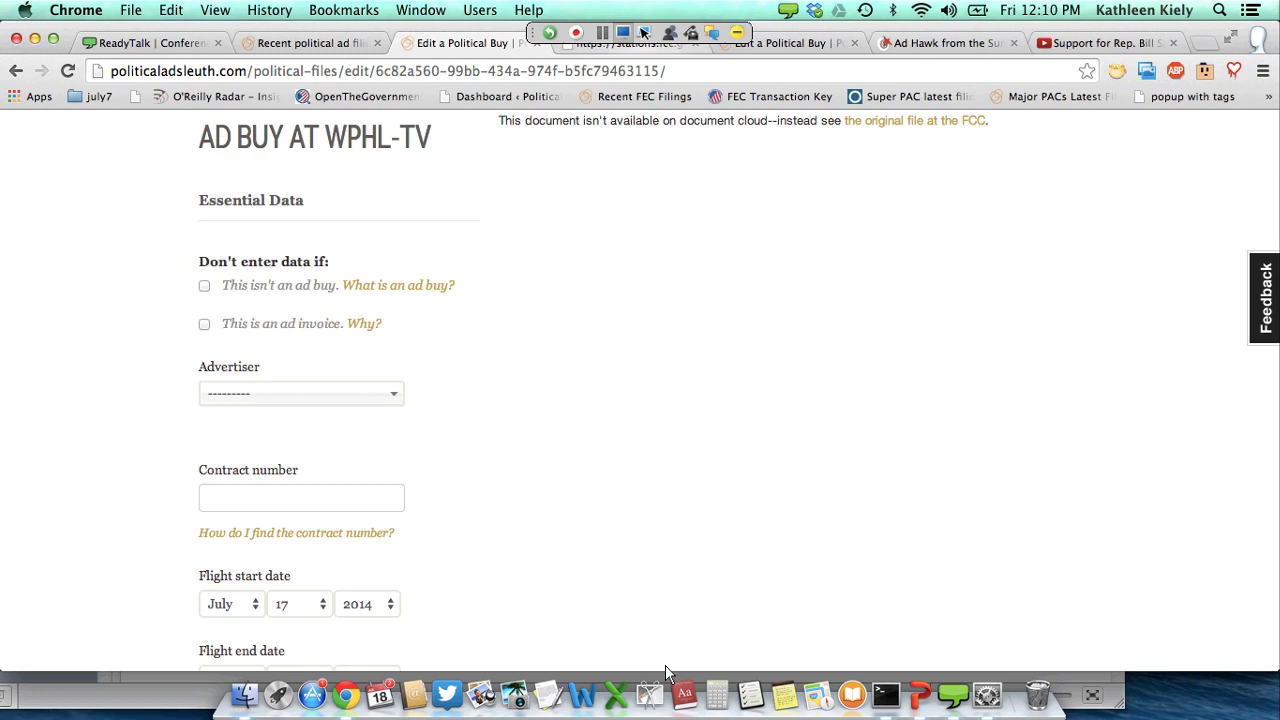
key(ctrl+Tab)
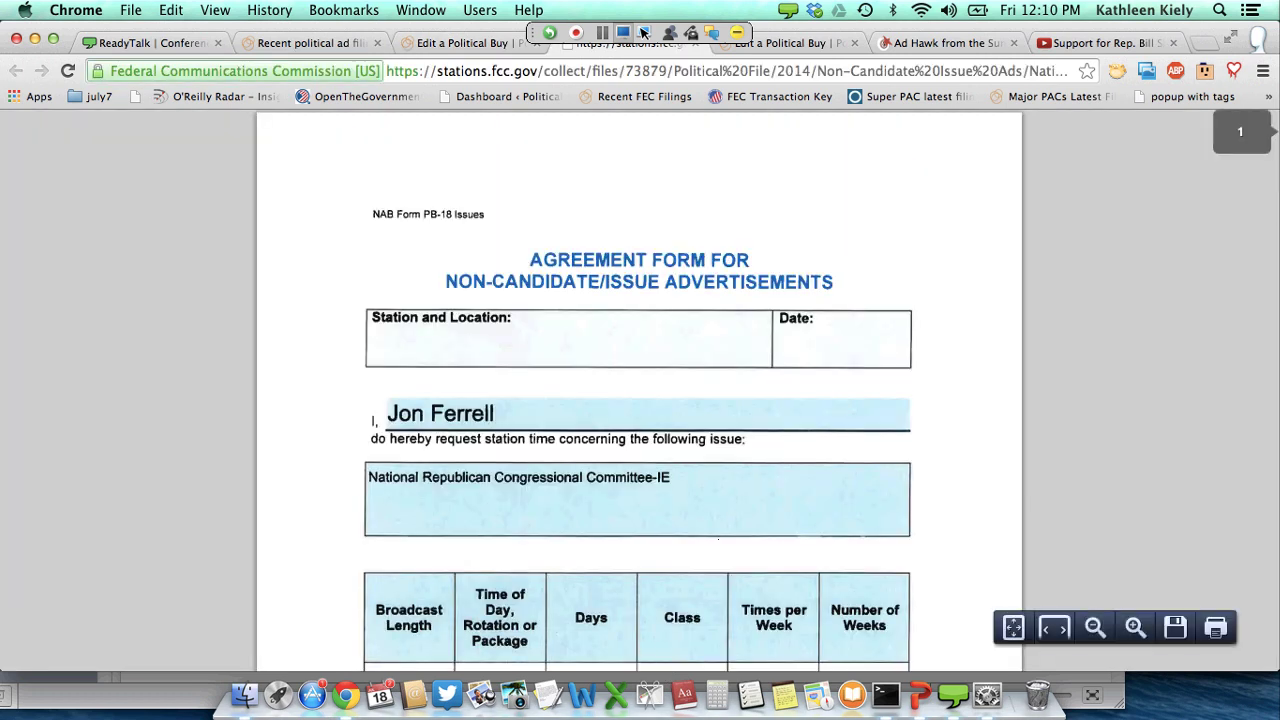
- Read down page 1 of the agreement form, past the NRCC-IE sponsor line, to the top of page 2
key(Down)
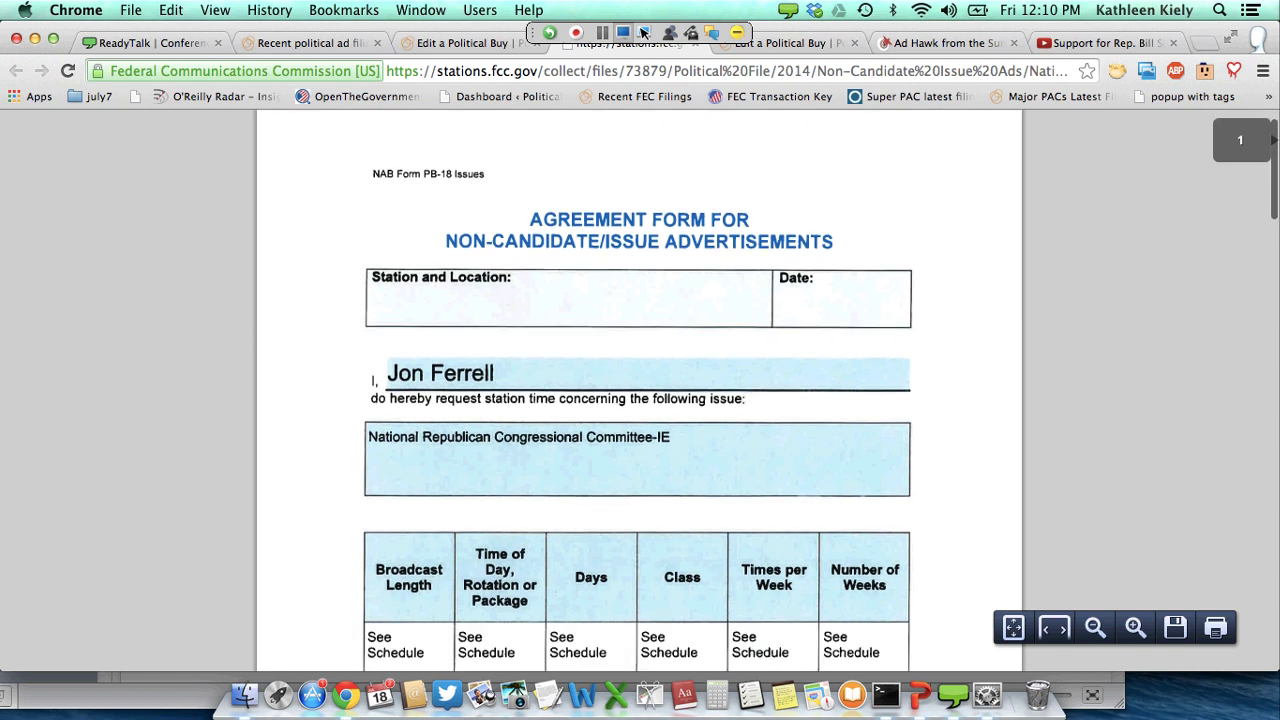
key(Down)
key(Down)
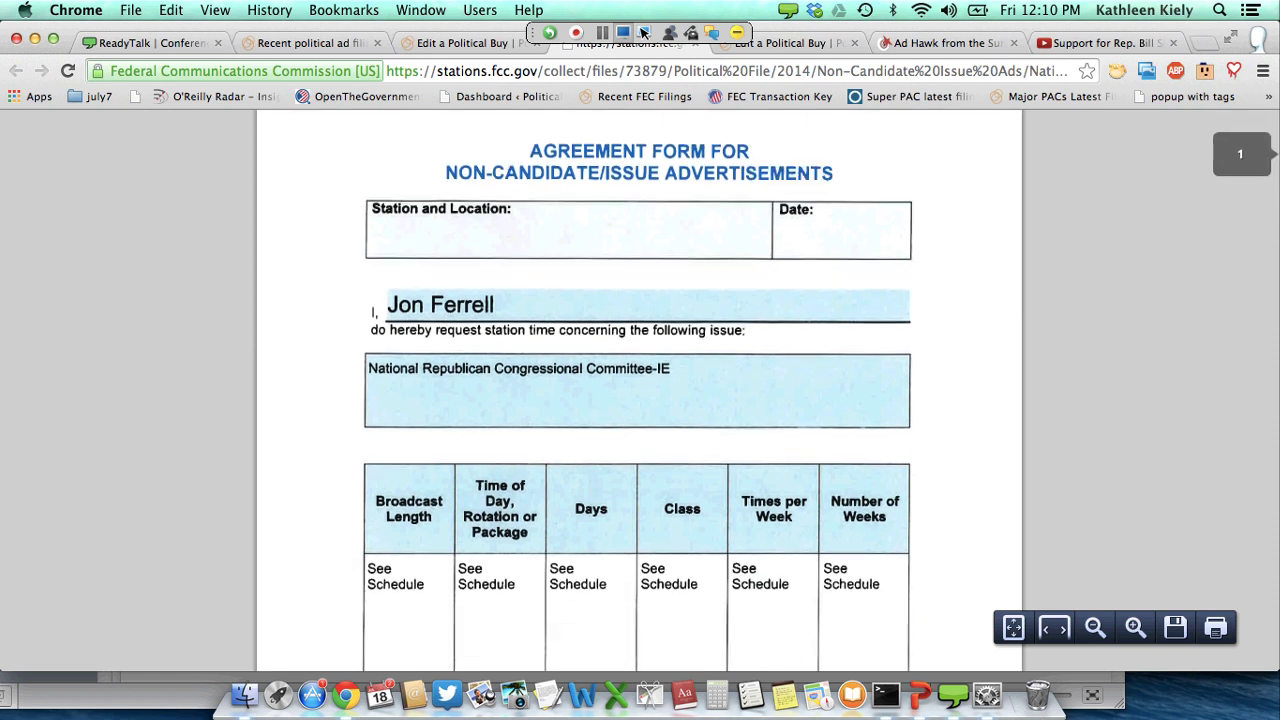
key(Down)
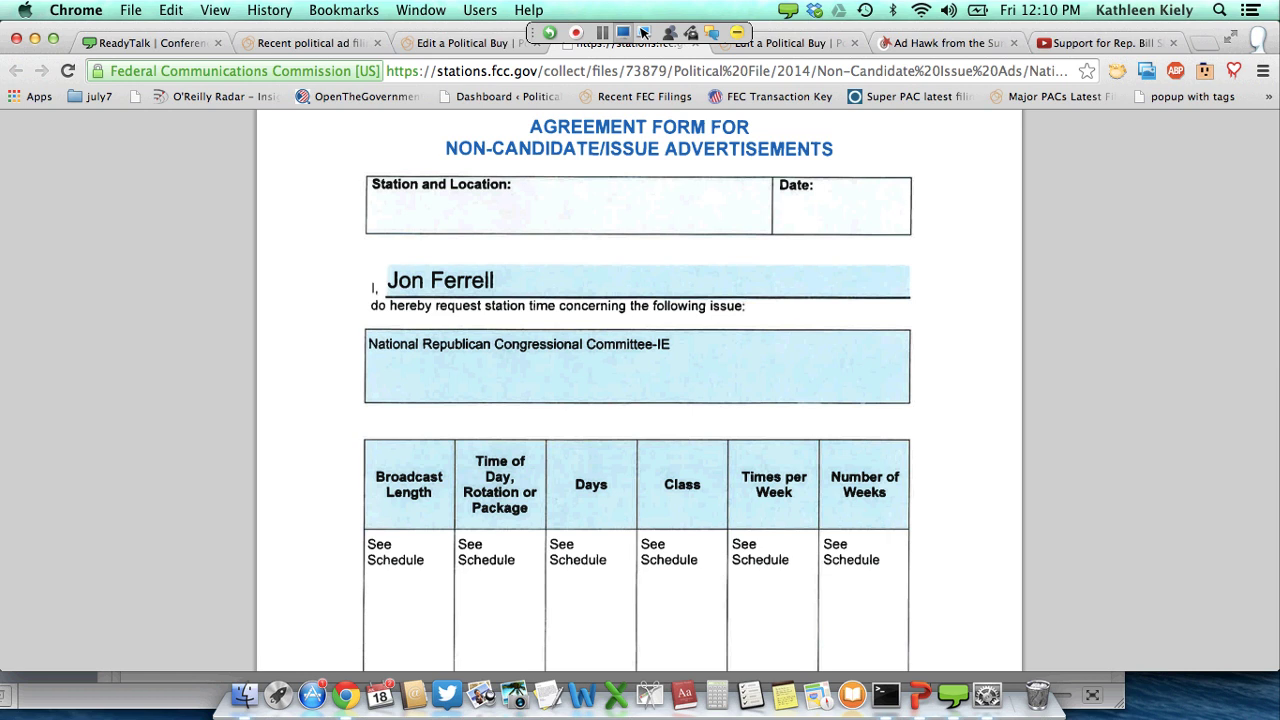
key(Down)
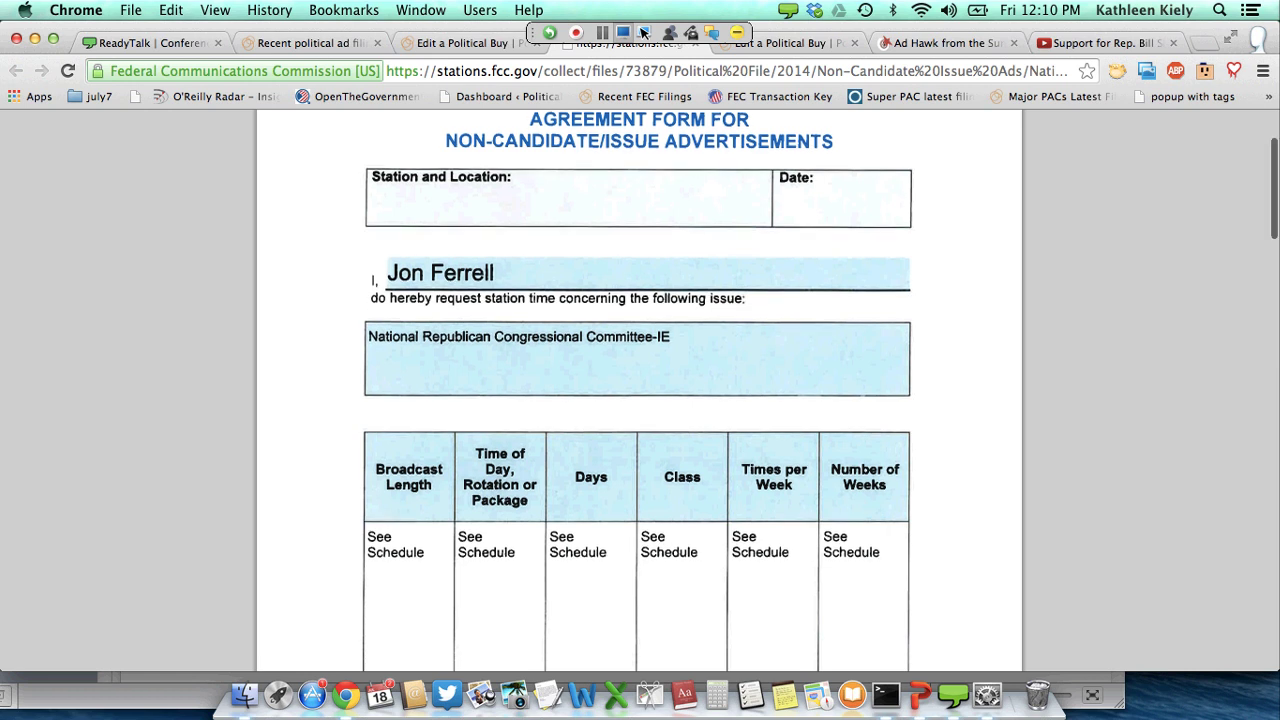
key(Down)
key(Down)
key(Down)
key(Down)
key(Down)
key(Down)
key(Down)
key(Down)
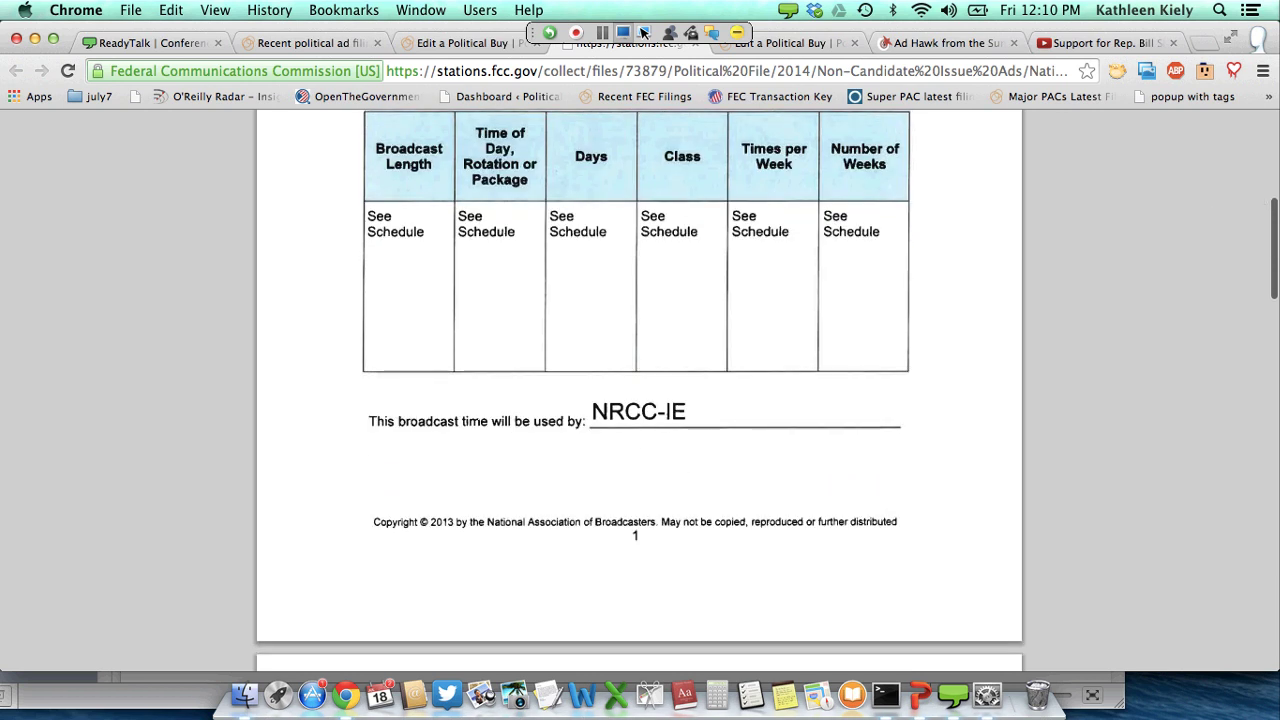
key(Down)
key(Down)
key(Down)
key(Down)
key(Down)
key(Down)
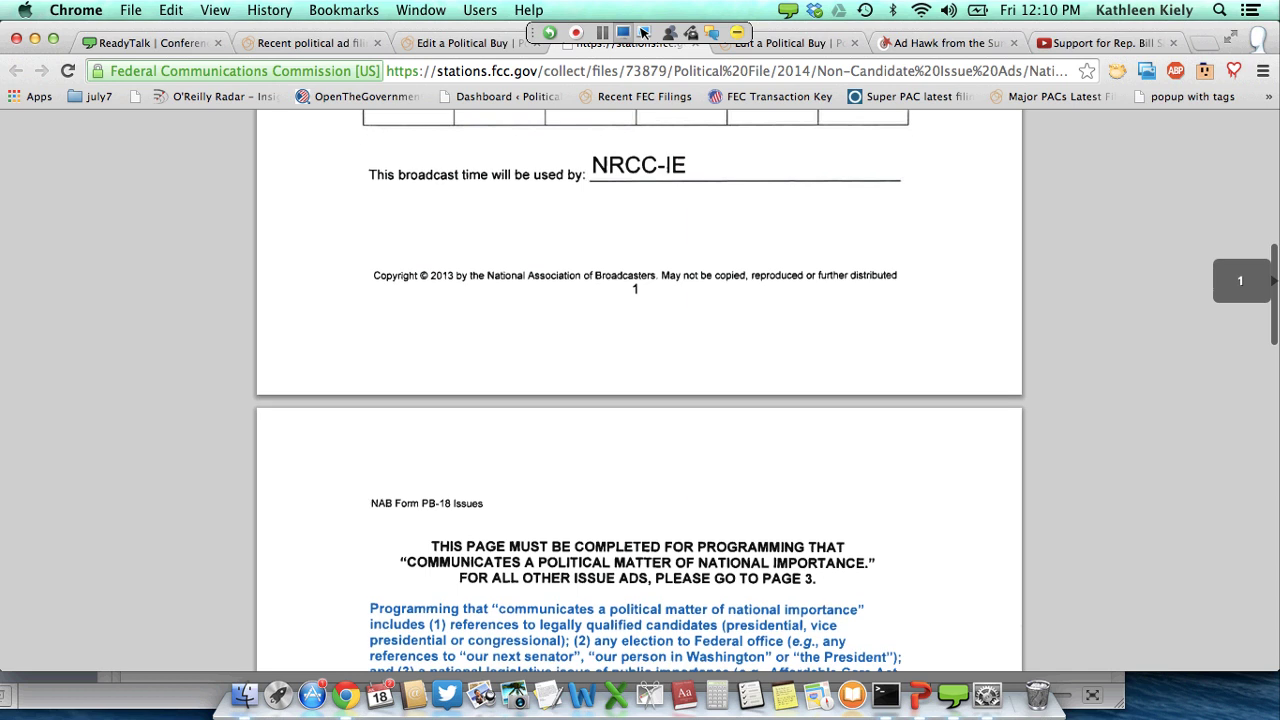
key(Down)
key(Down)
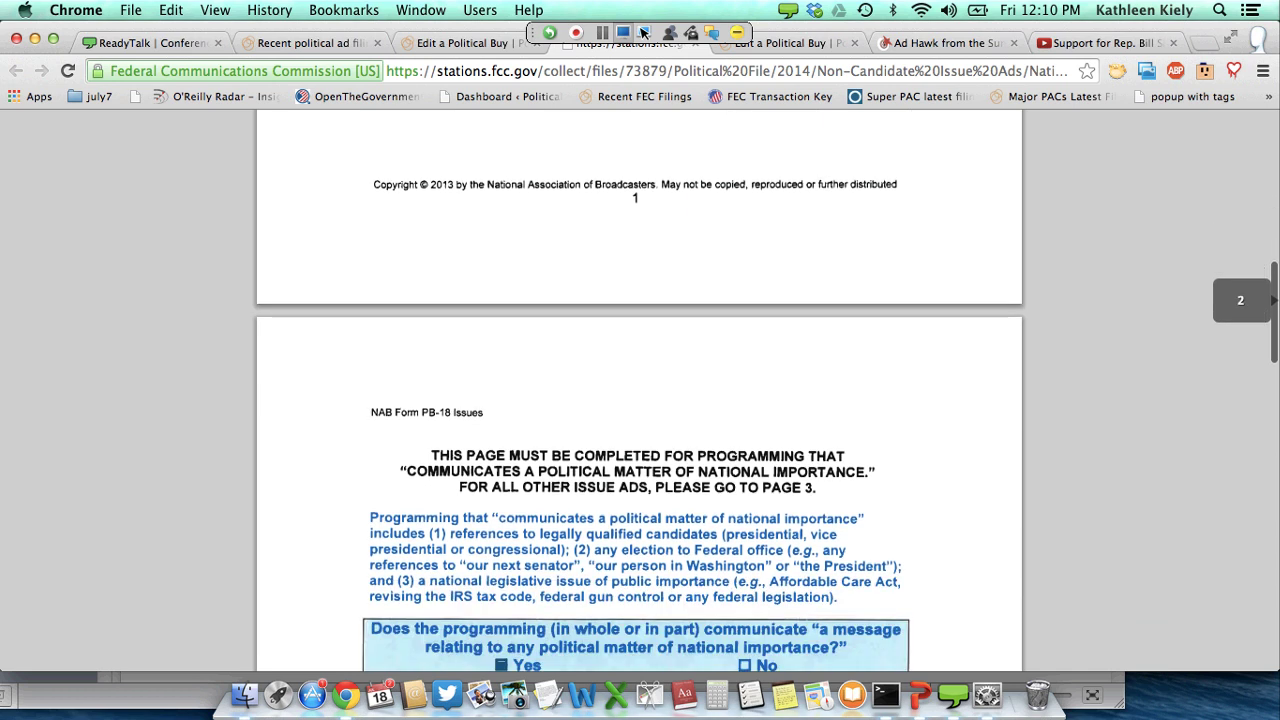
key(Down)
key(Down)
key(Down)
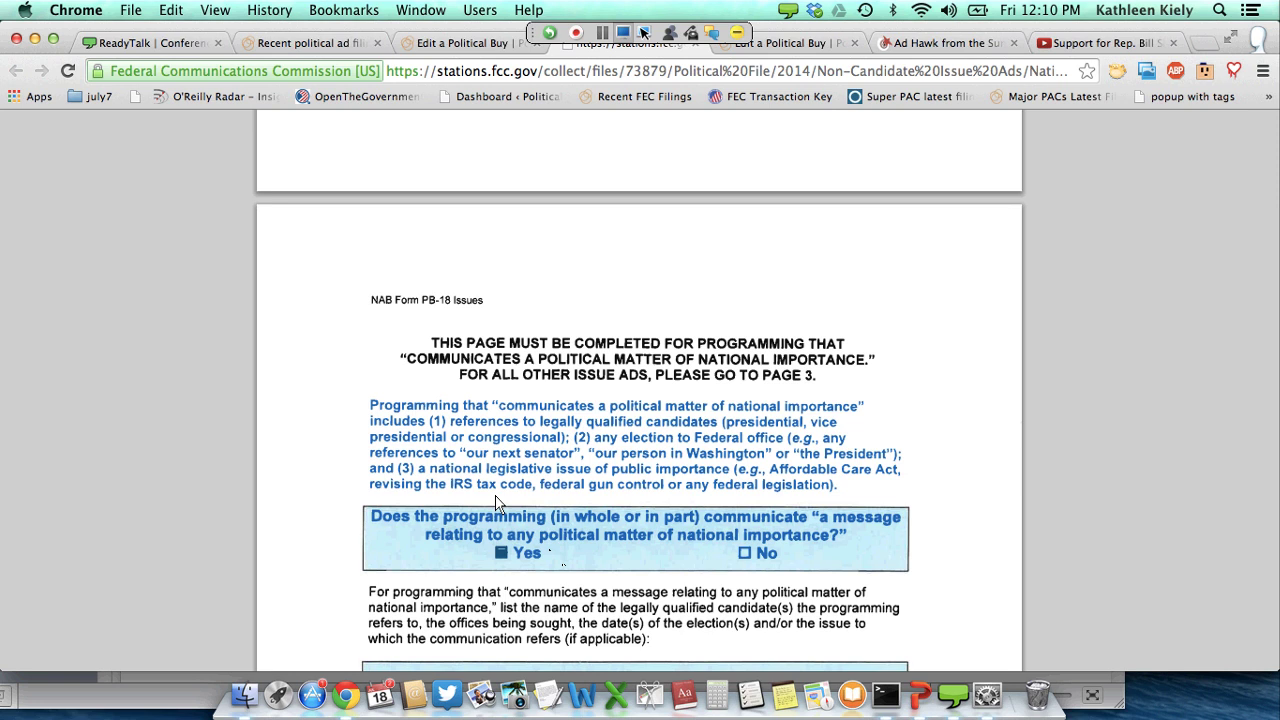
- Read the rest of page 2, then return to the WPHL-TV ad buy entry form
scroll(608, 608, down, 3)
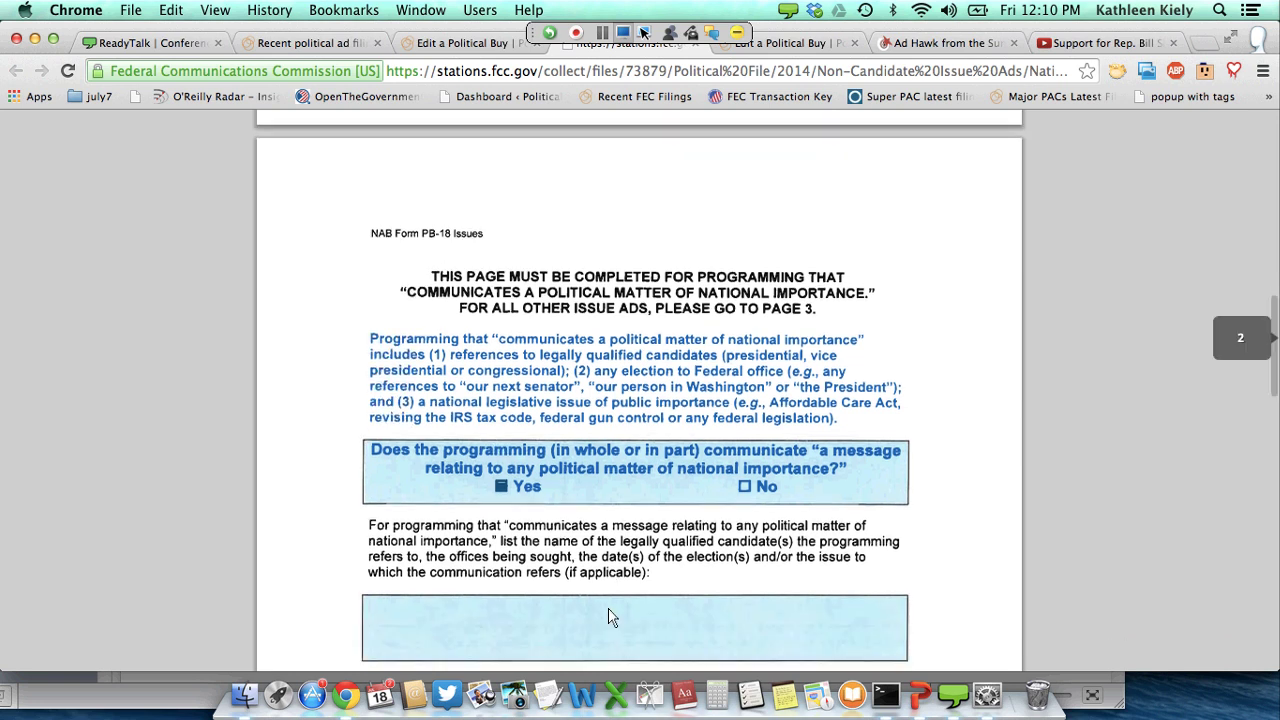
scroll(609, 611, down, 3)
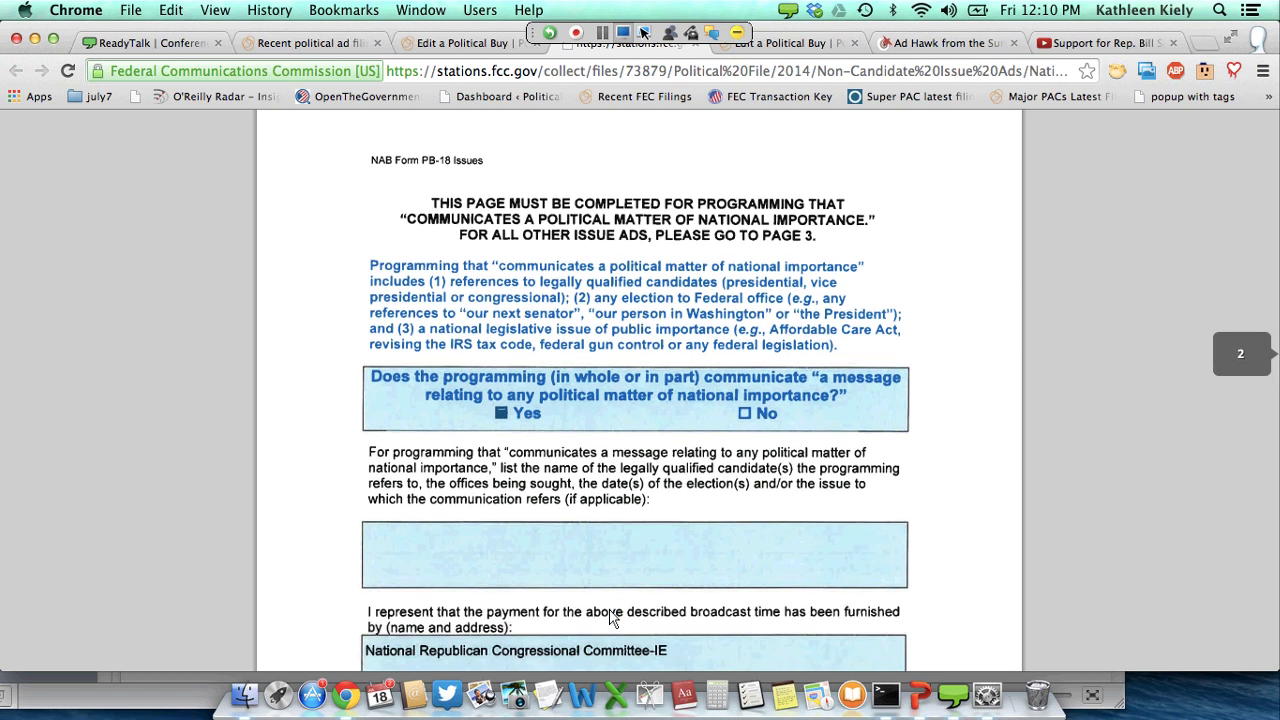
scroll(612, 618, down, 3)
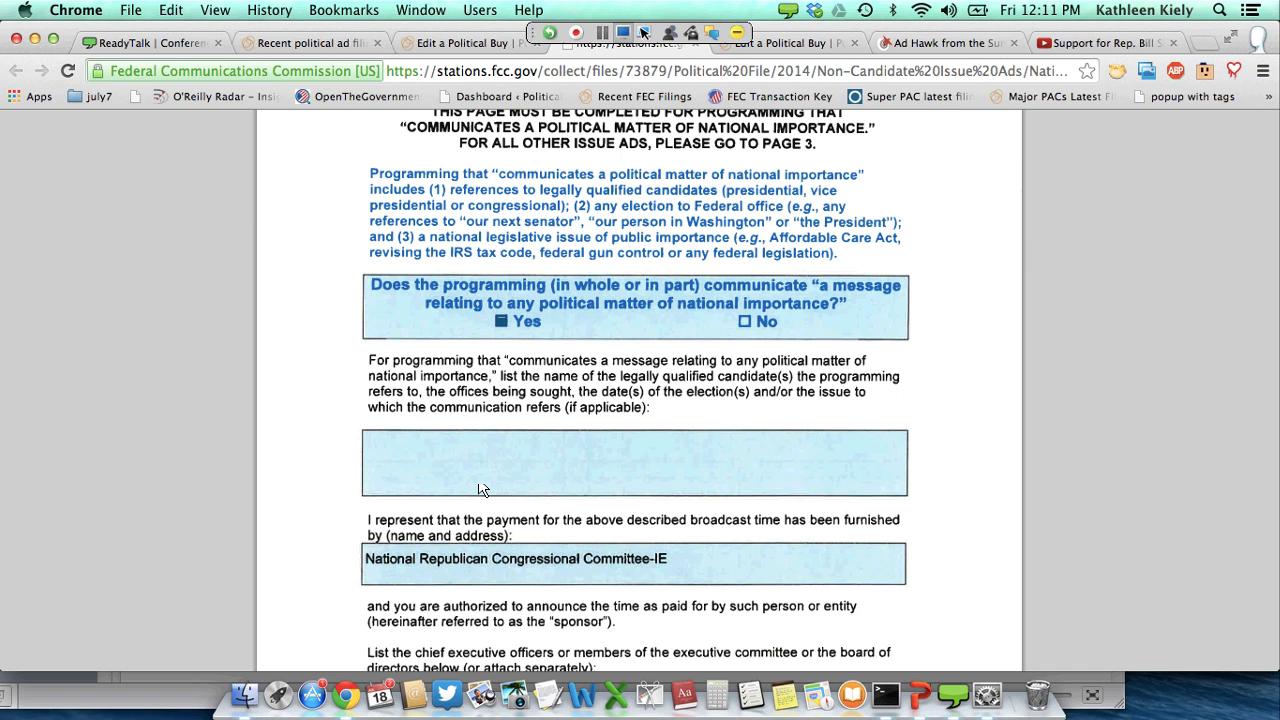
scroll(479, 489, down, 2)
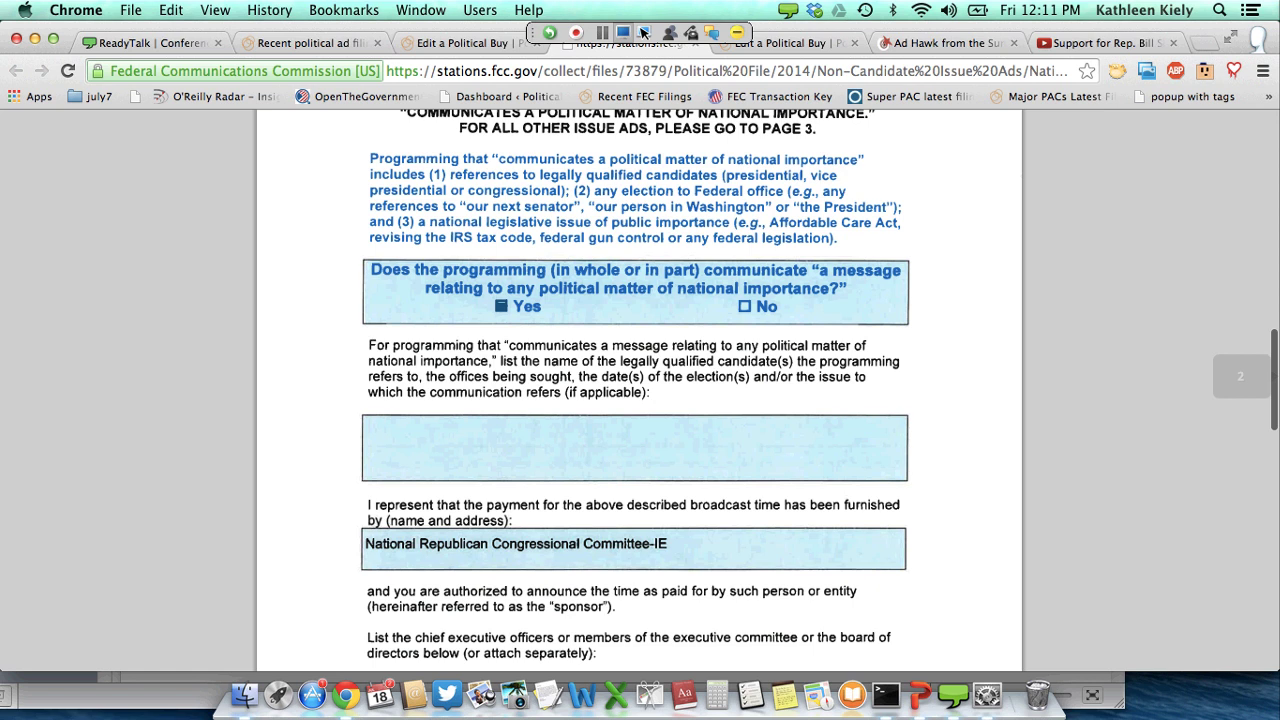
scroll(640, 390, down, 5)
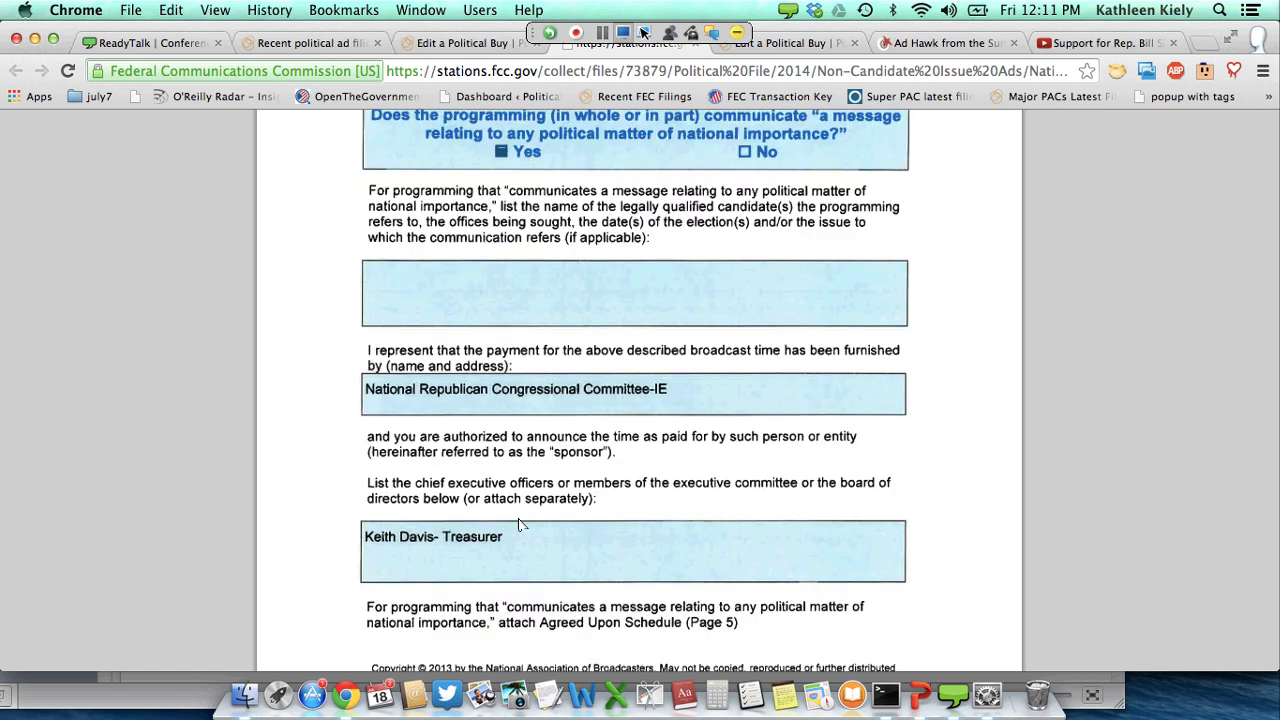
scroll(515, 522, down, 3)
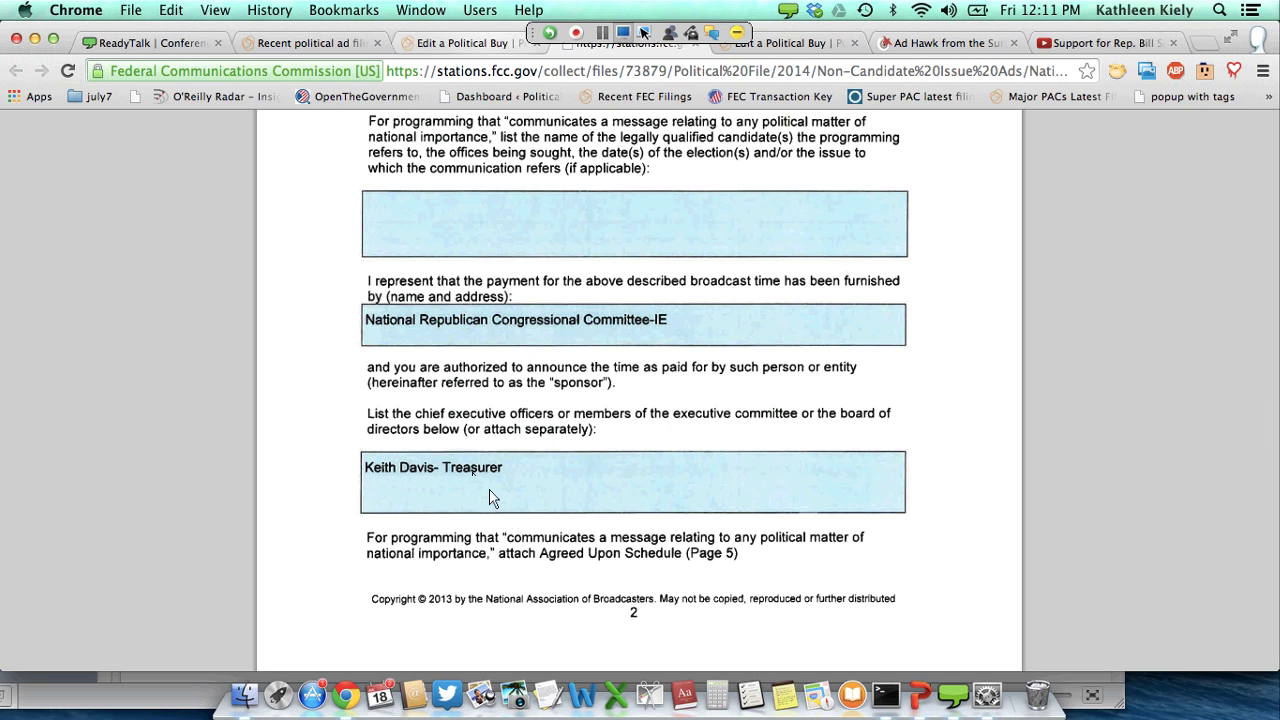
key(super+alt+Left)
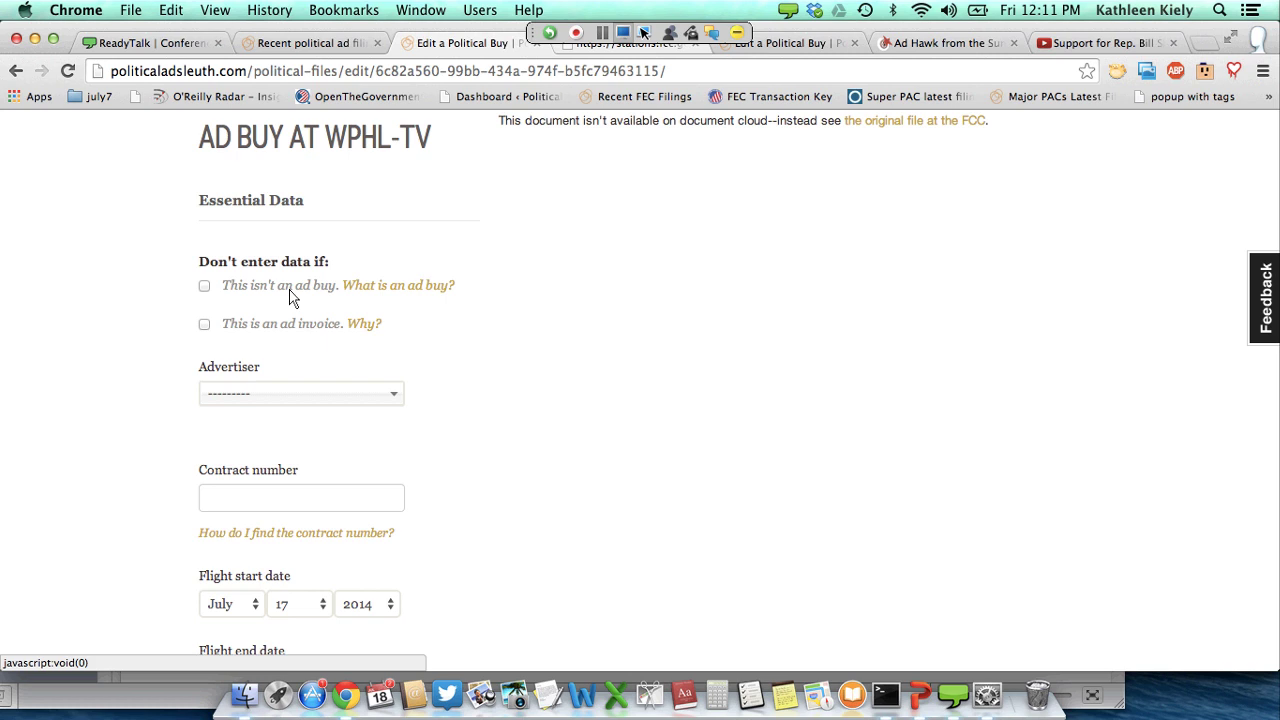
- Search the Advertiser list for 'national republ' and pick the National Republican Congressional Committee
click(377, 390)
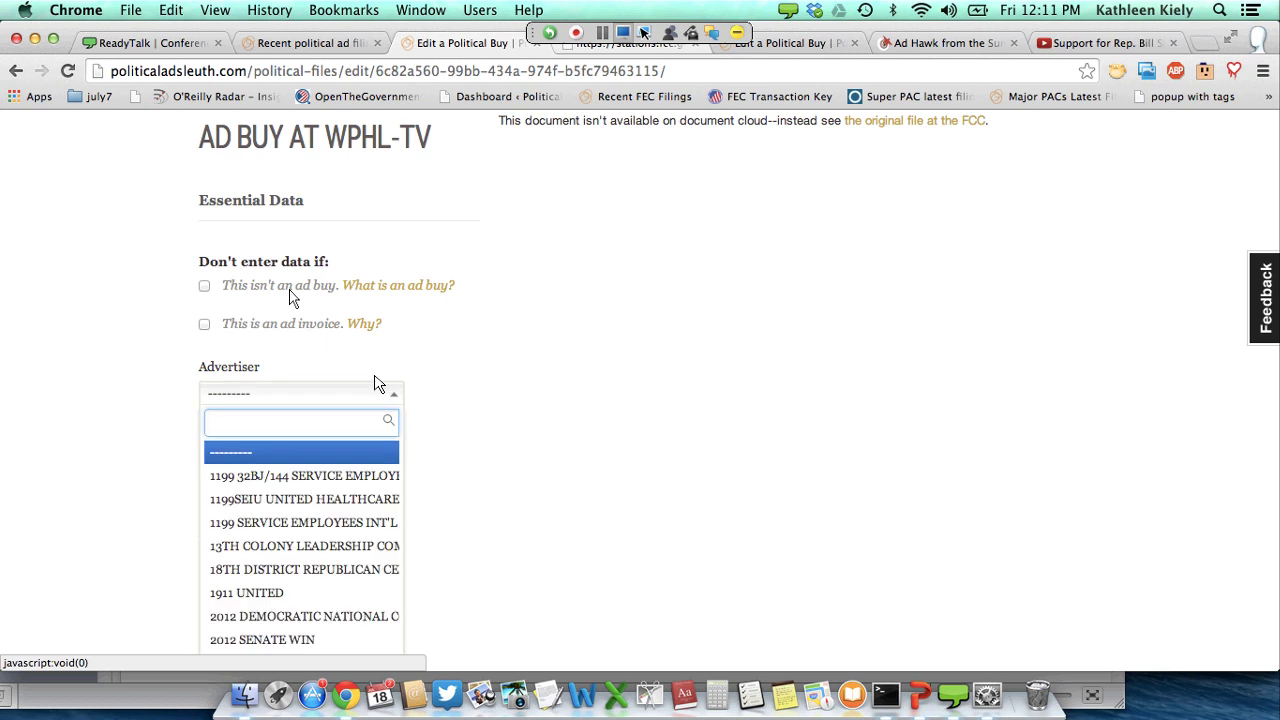
text(nat)
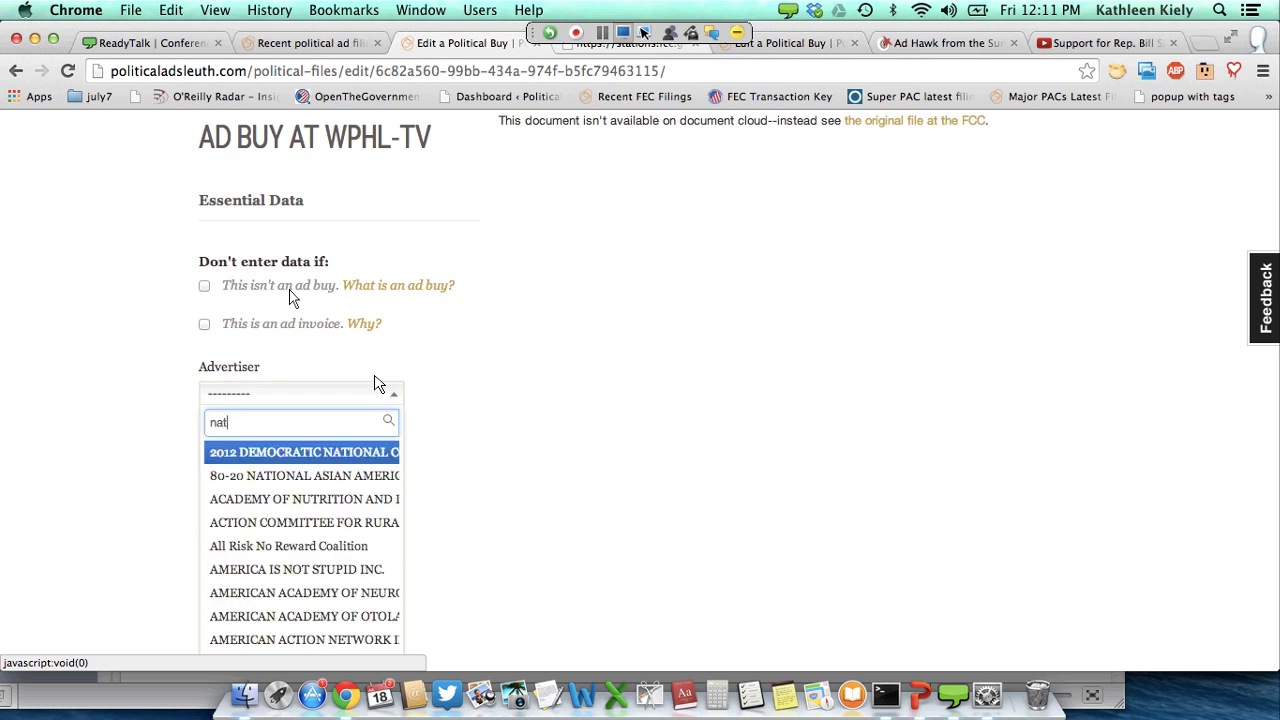
text(ional republ)
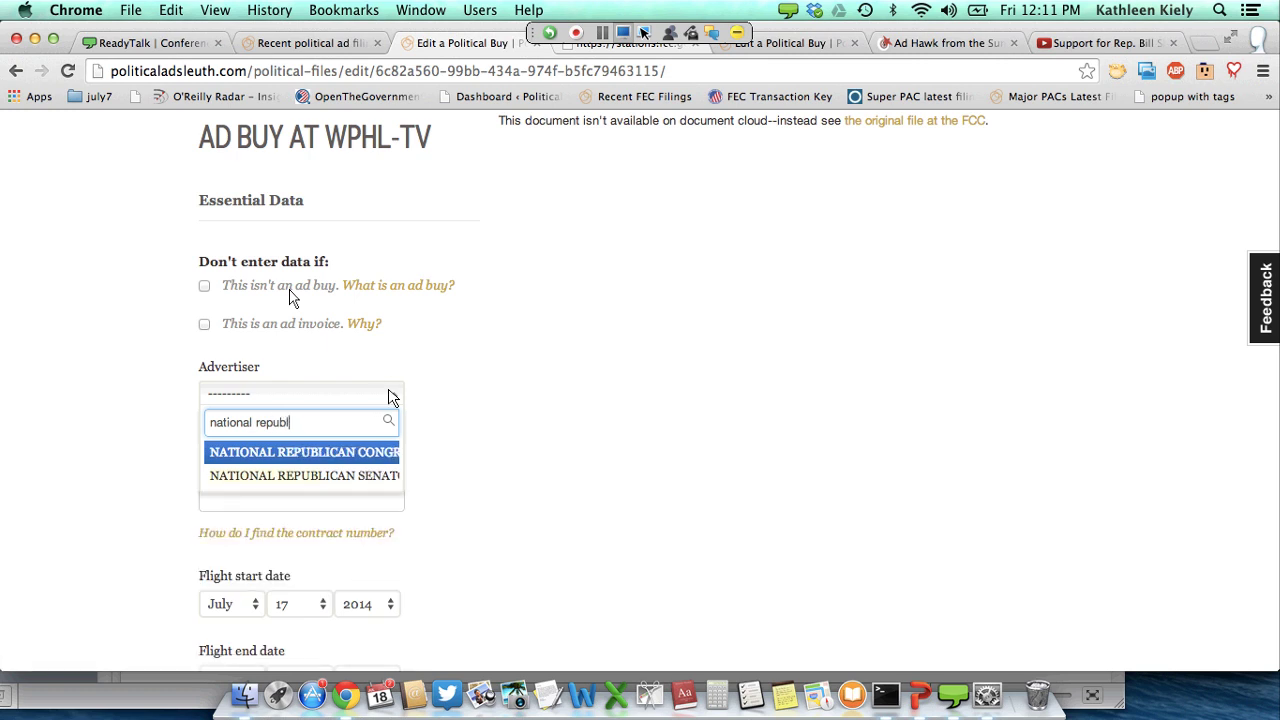
key(Return)
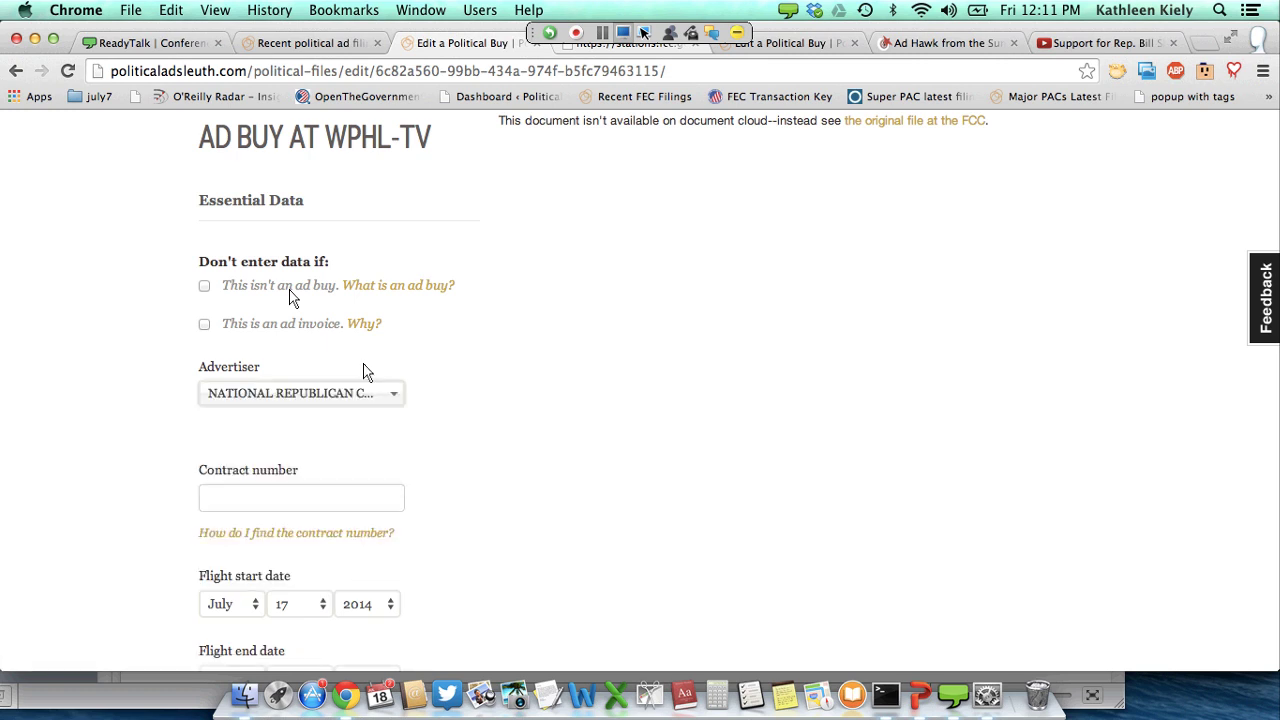
- Add the buyer's name as a new media buyer, save it, and assign it to this buy
key(Tab)
scroll(583, 590, down, 1)
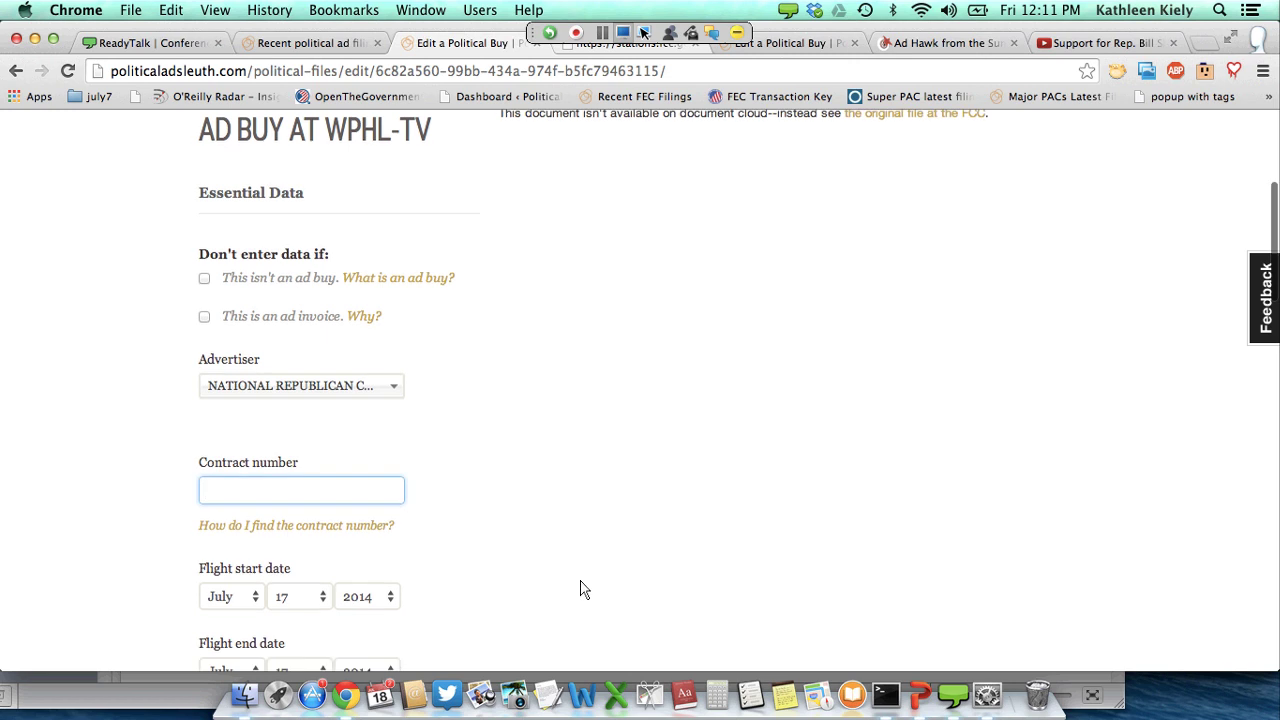
scroll(583, 590, down, 10)
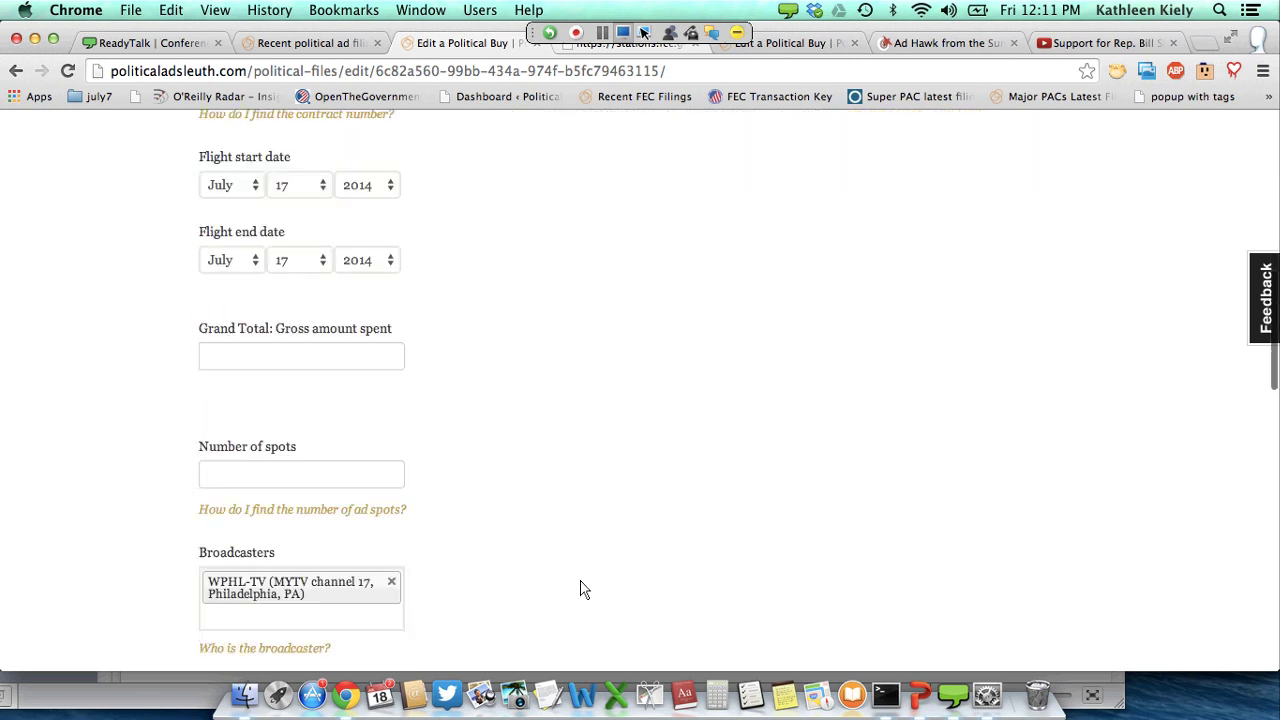
scroll(583, 590, down, 4)
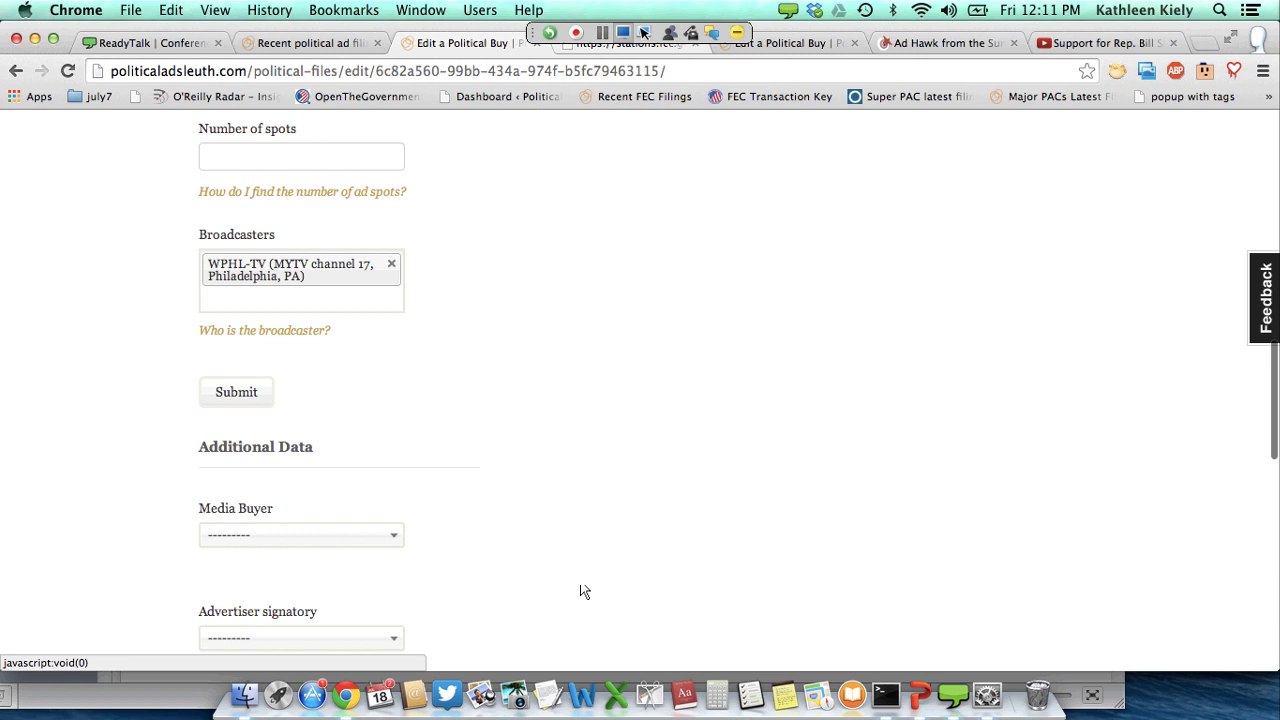
key(Return)
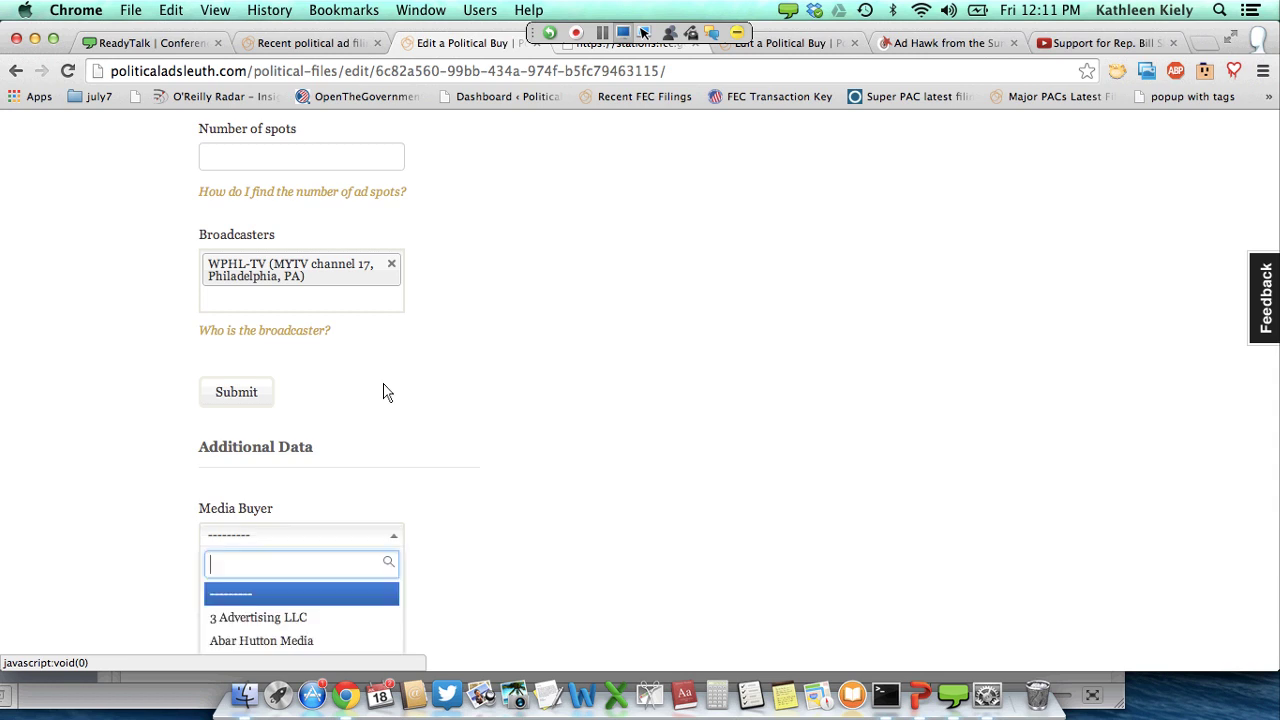
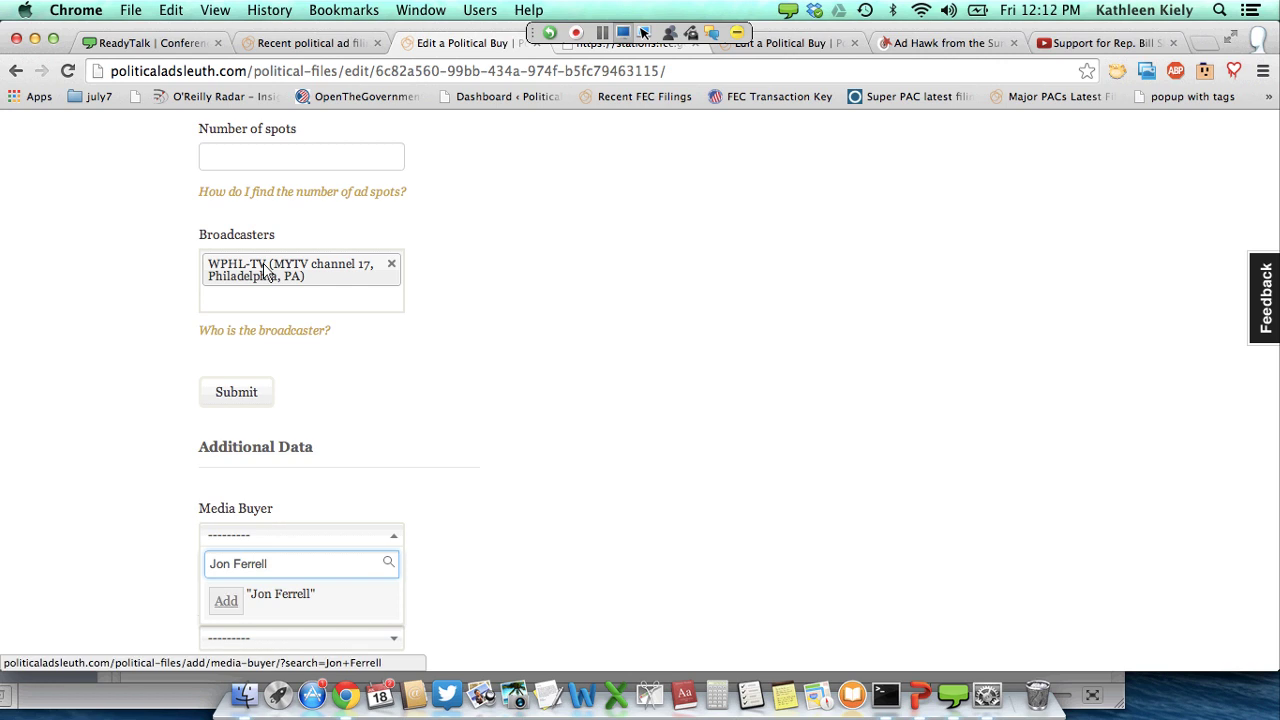
key(Return)
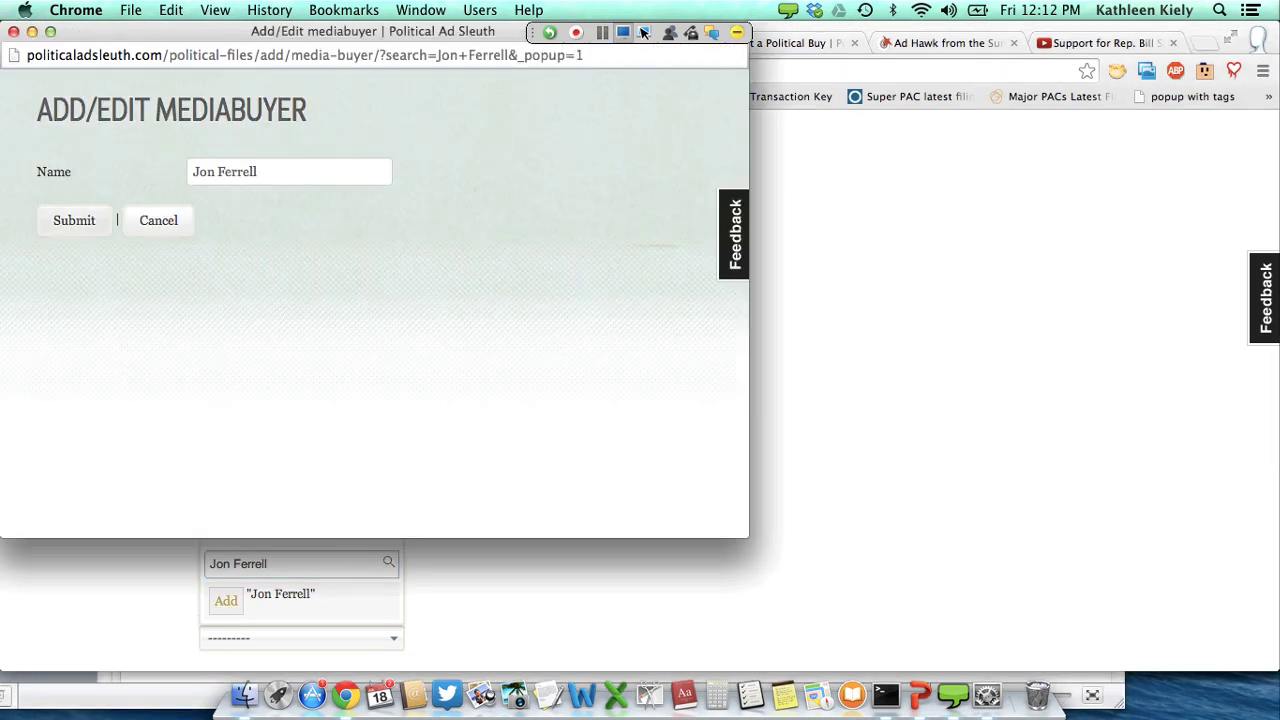
key(Return)
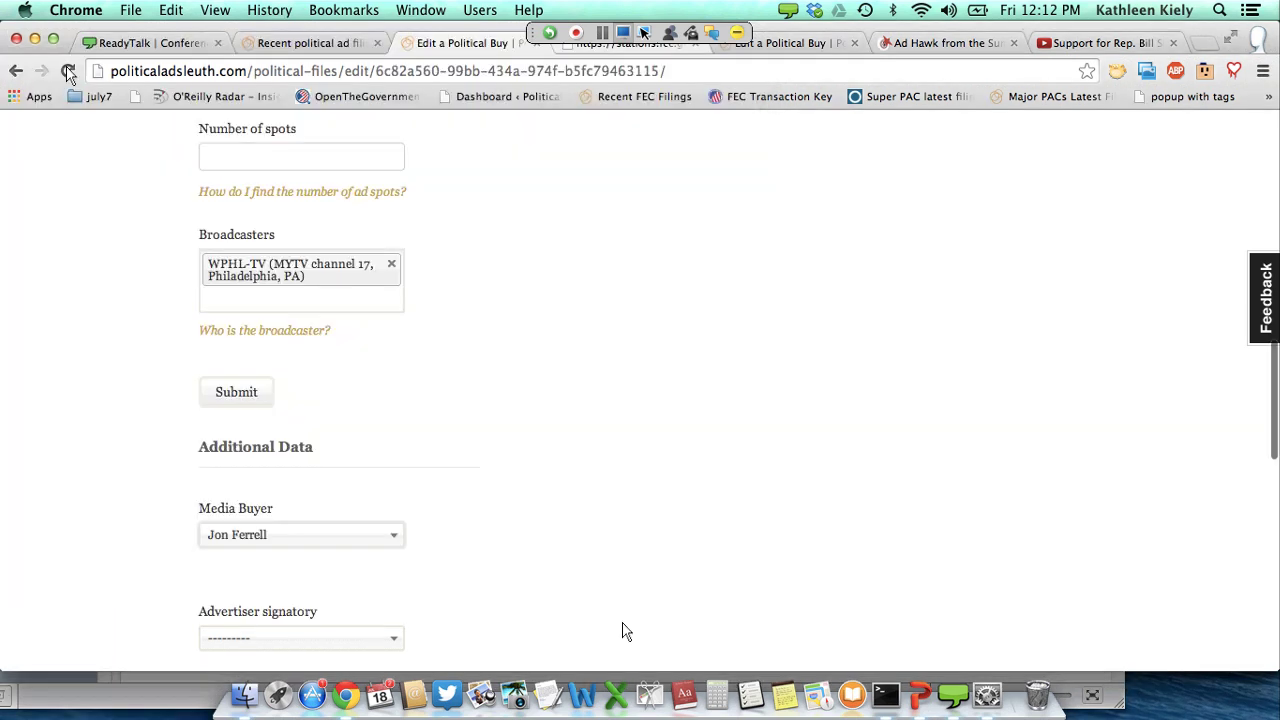
scroll(622, 632, down, 5)
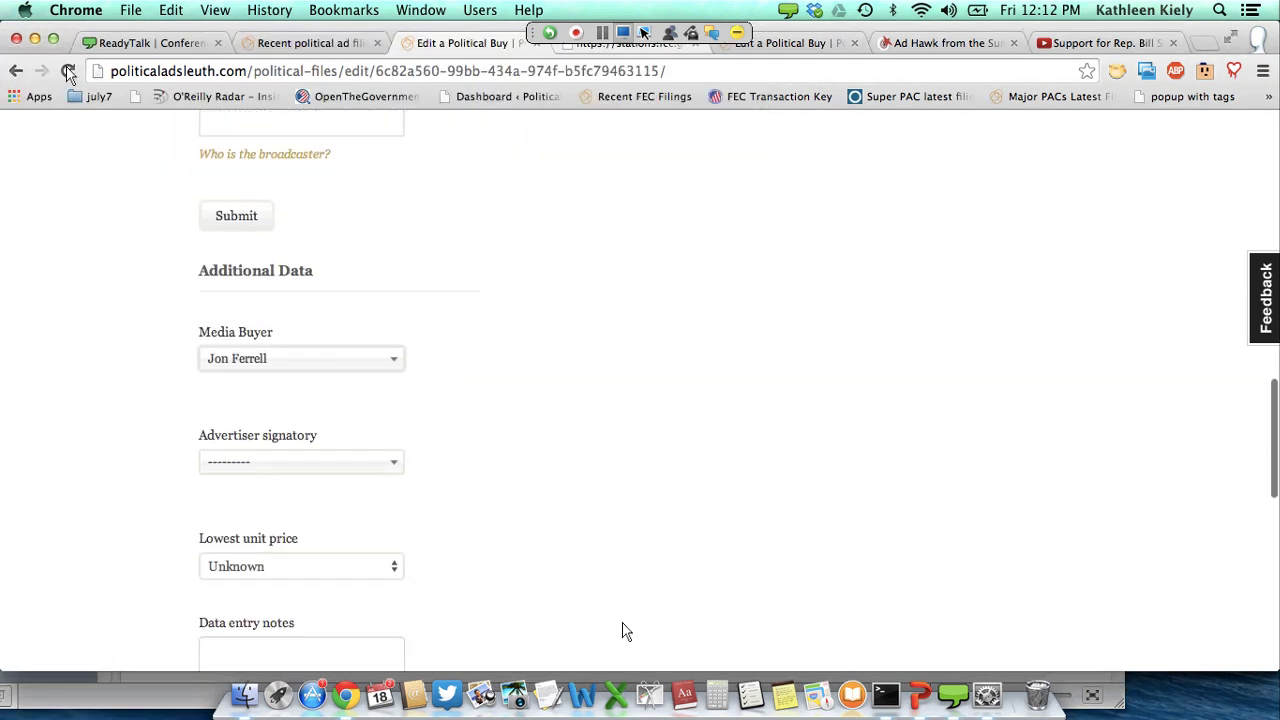
scroll(622, 632, down, 2)
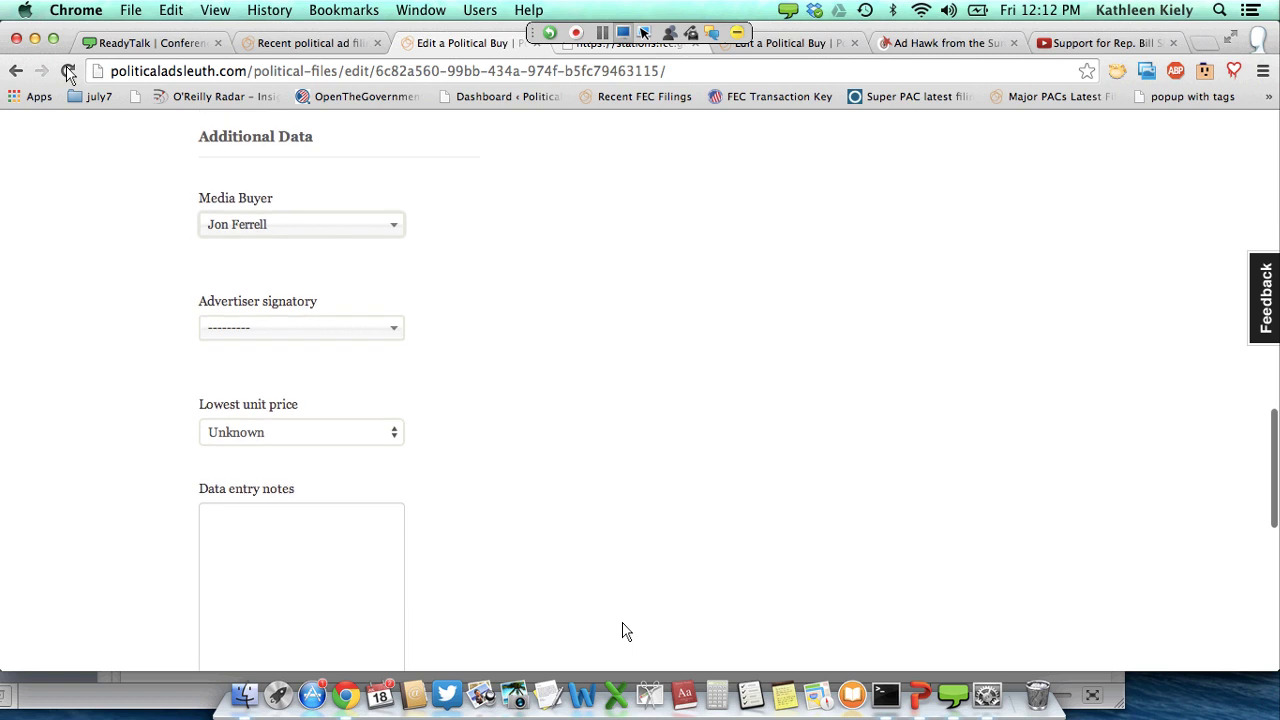
- Enter the note 'This is an NAB form that does not identify a candidate who is mentioned'
text(This is)
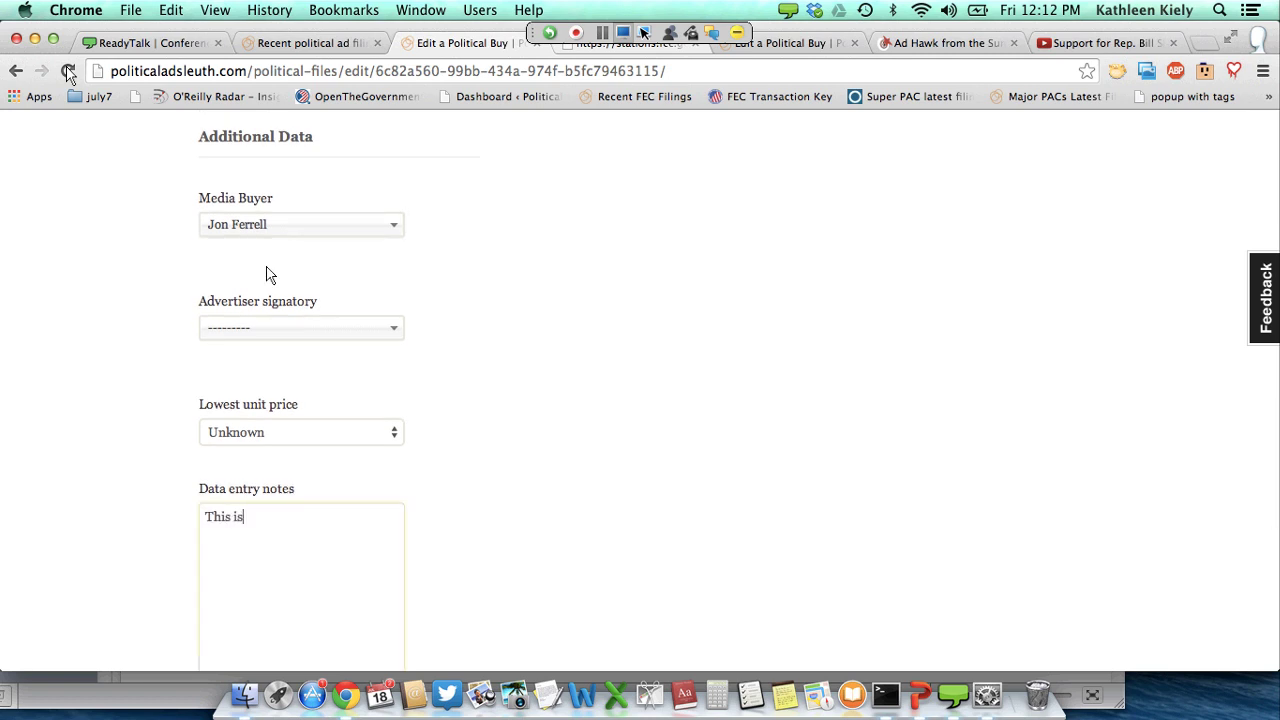
text( an NAB form that does )
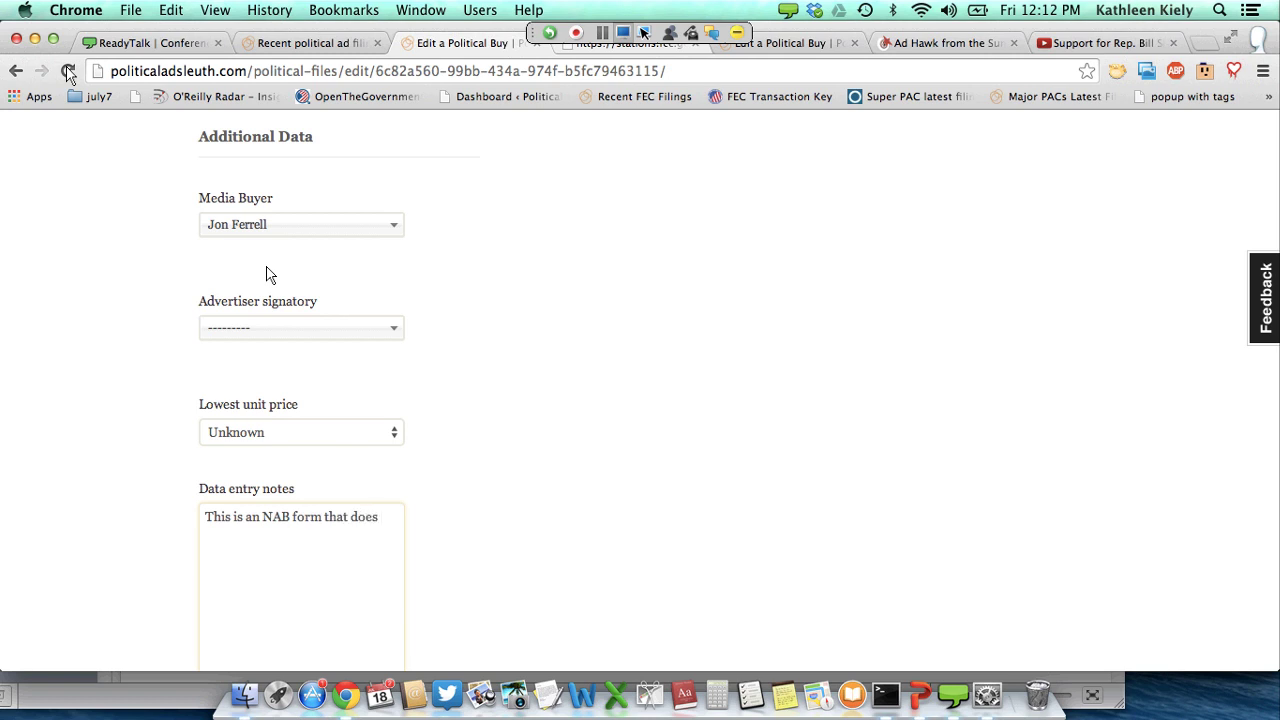
text(not identify a candidate who )
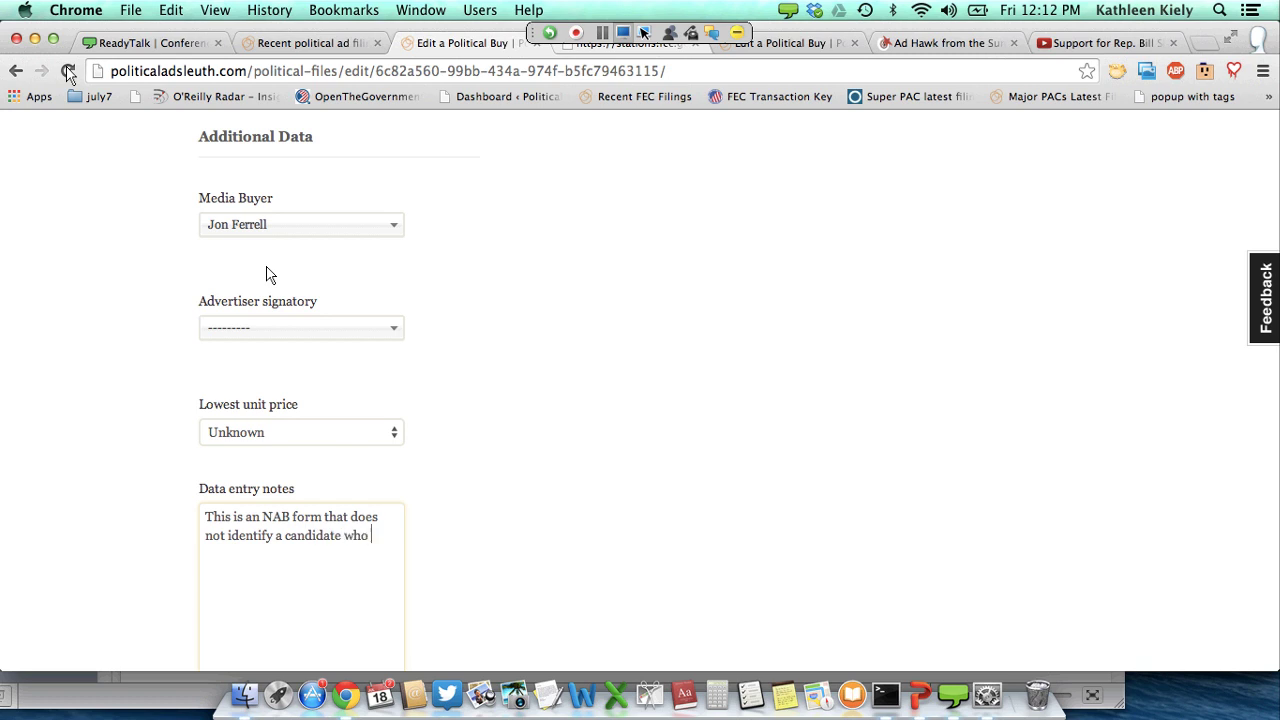
text(is mentioned)
scroll(628, 636, down, 5)
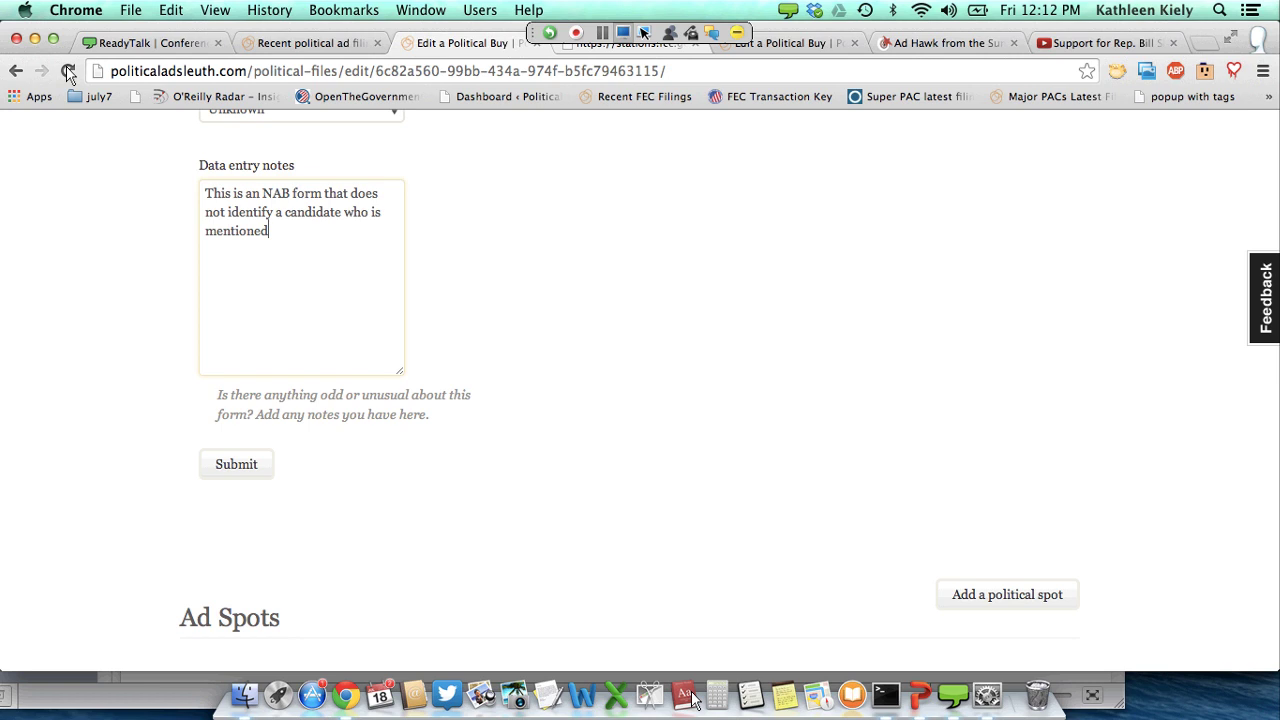
click(331, 335)
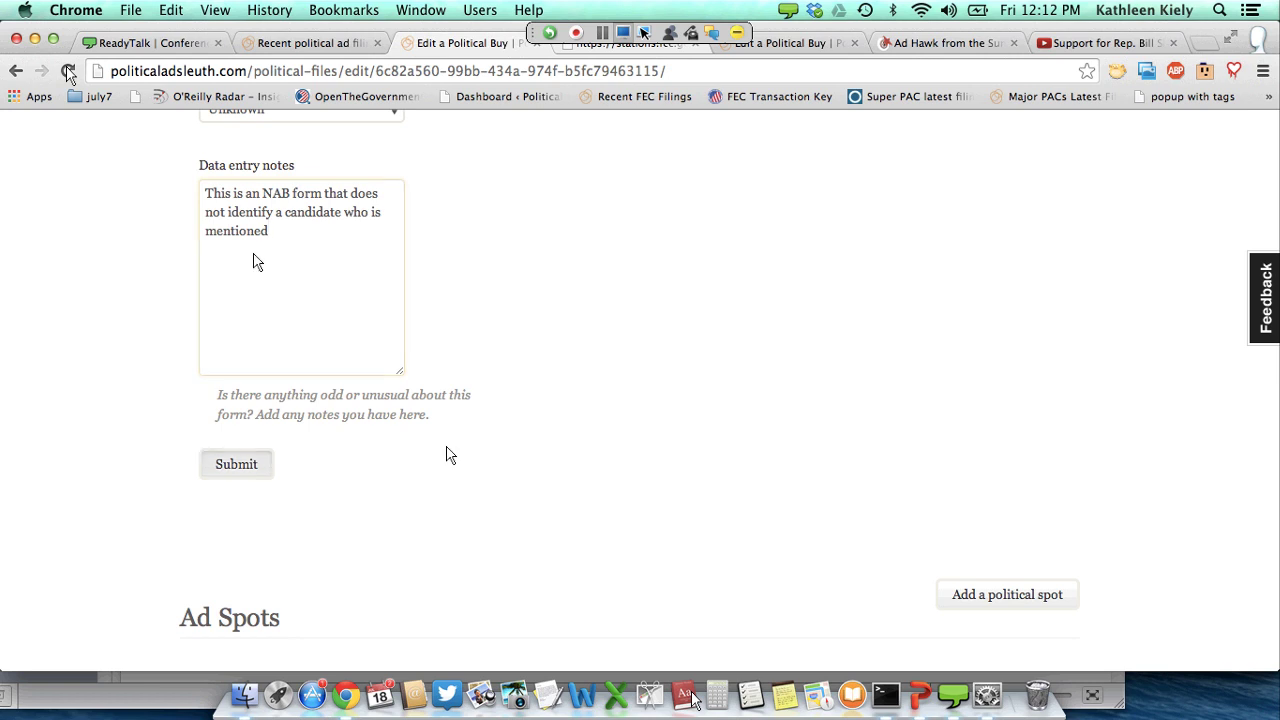
- Submit the NRCC WPHL-TV ad buy and decline the Grant Control request
key(Return)
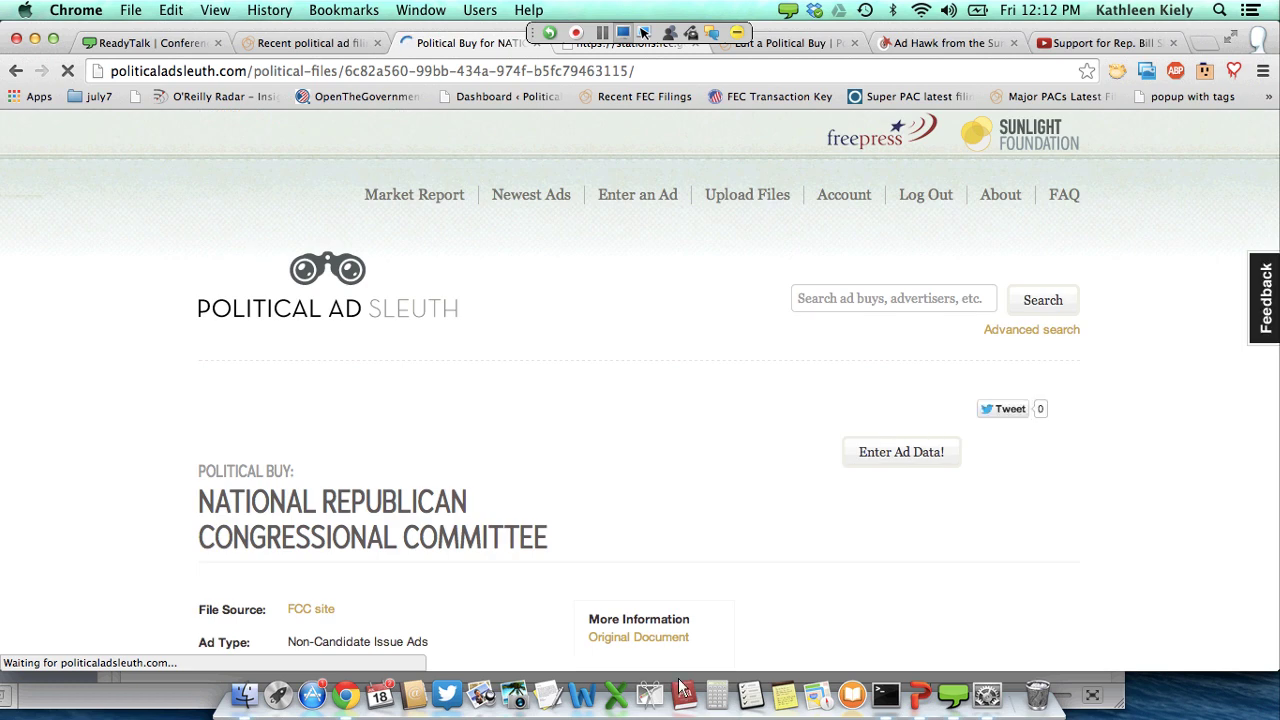
scroll(613, 618, down, 4)
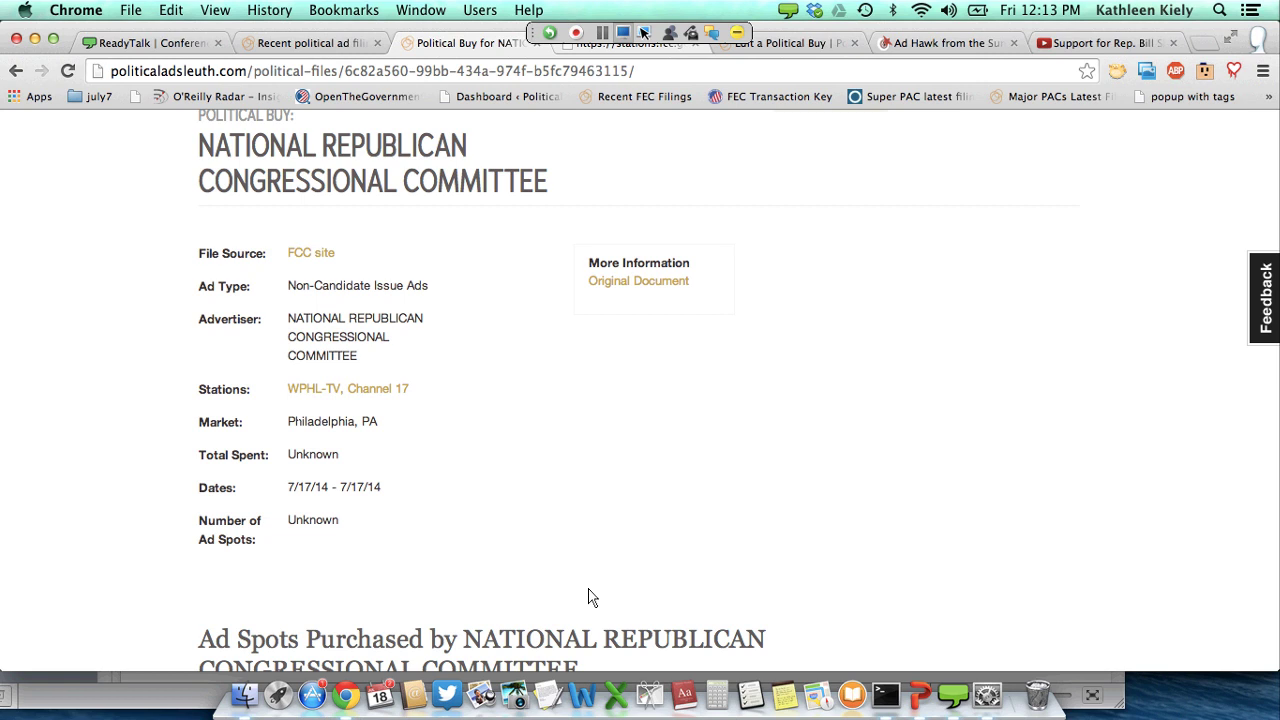
click(643, 33)
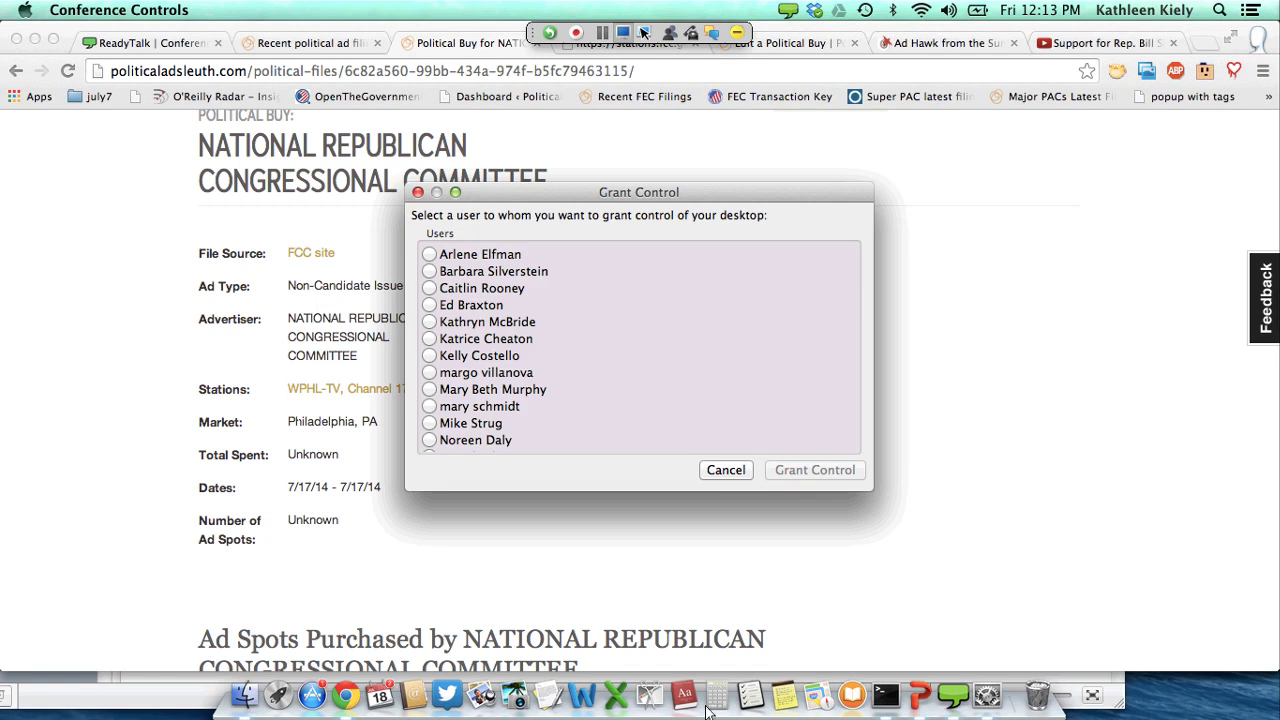
key(Escape)
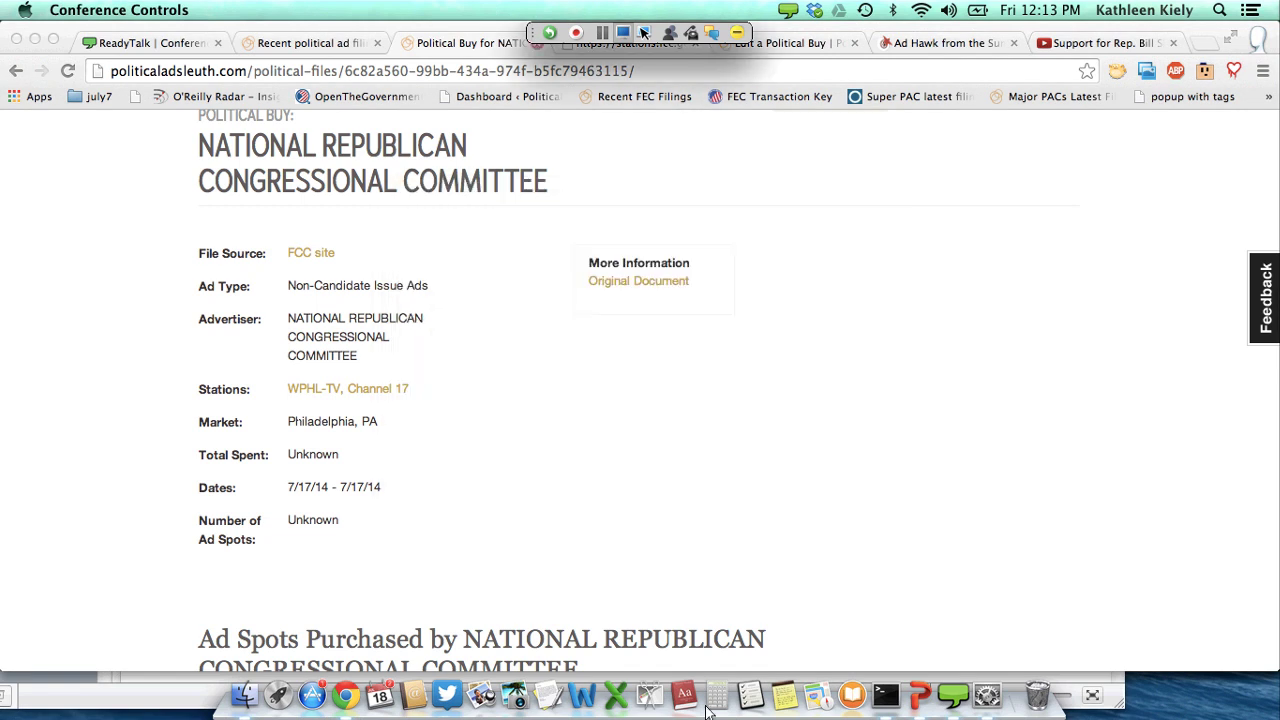
- Close the submitted buy's page and the FCC PDF, then move to the next tab
click(543, 549)
key(super+w)
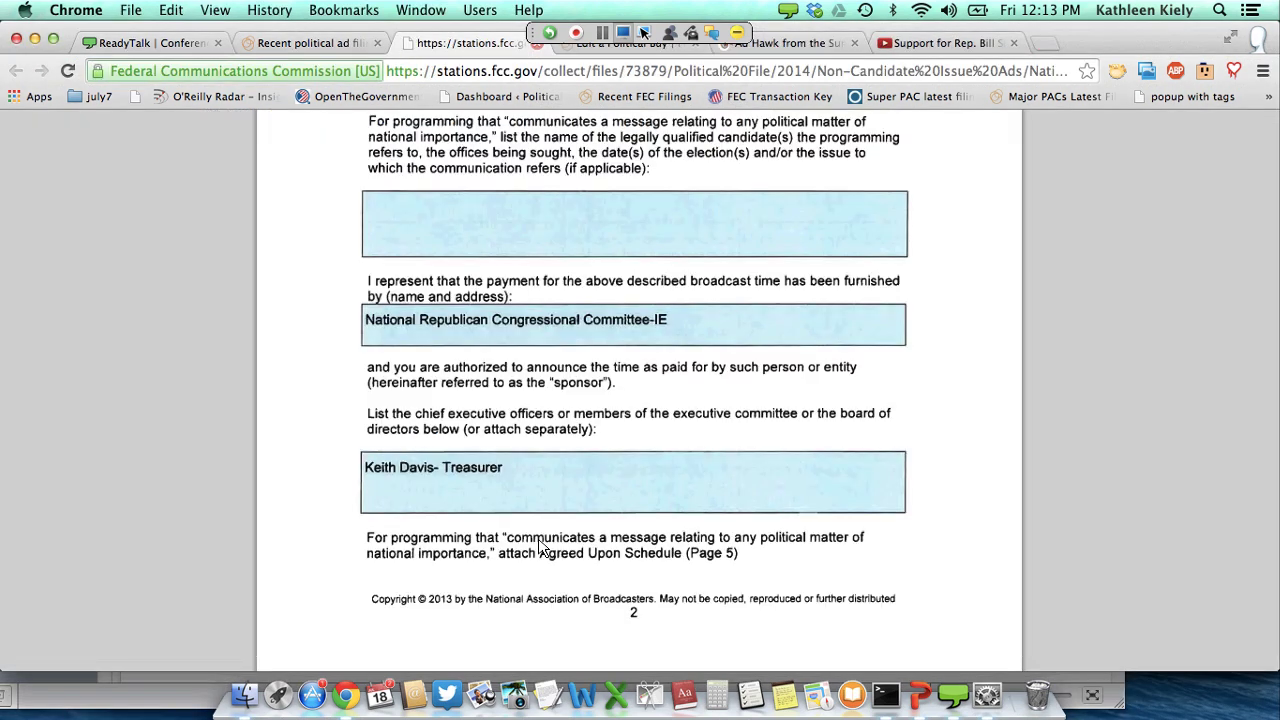
key(super+w)
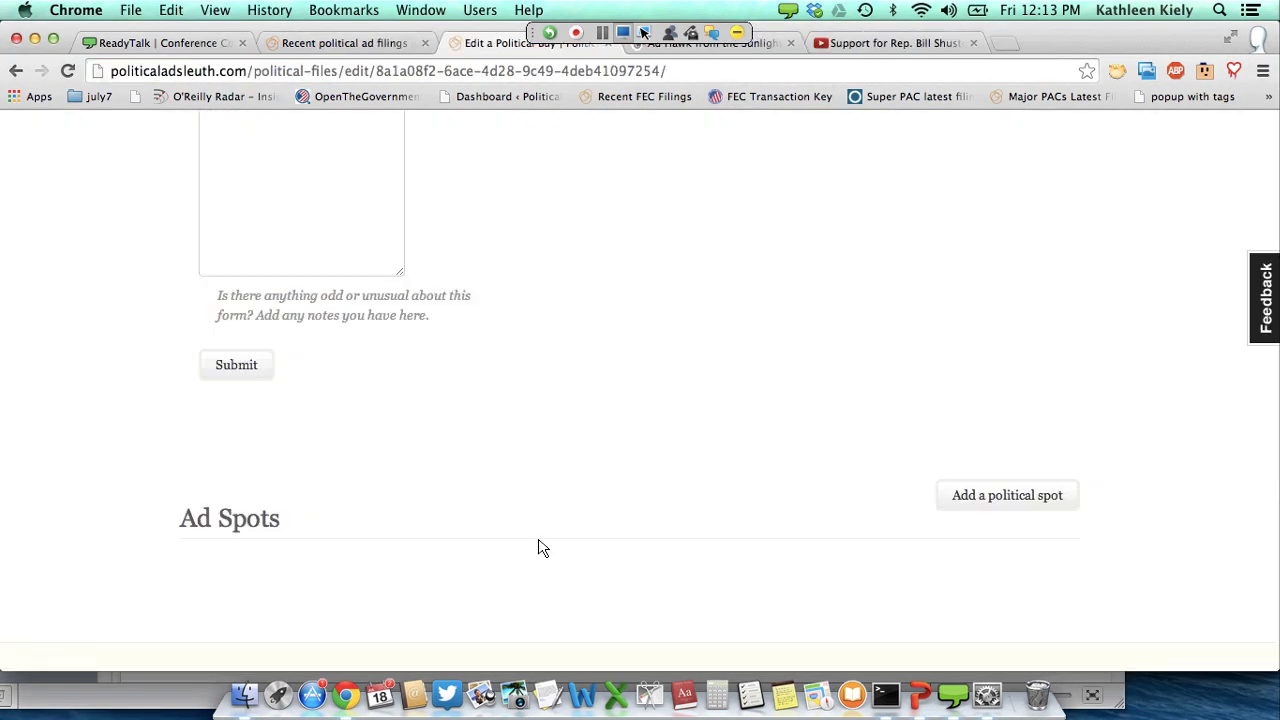
scroll(540, 546, up, 3)
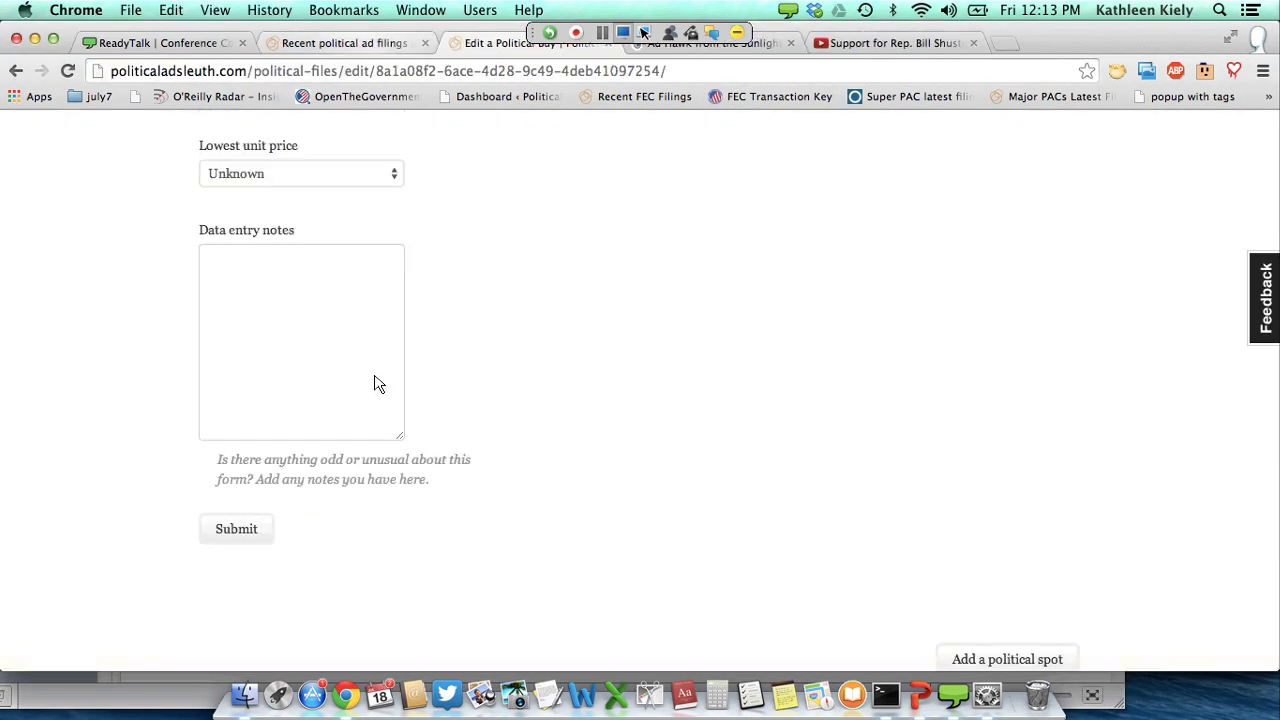
key(ctrl+Tab)
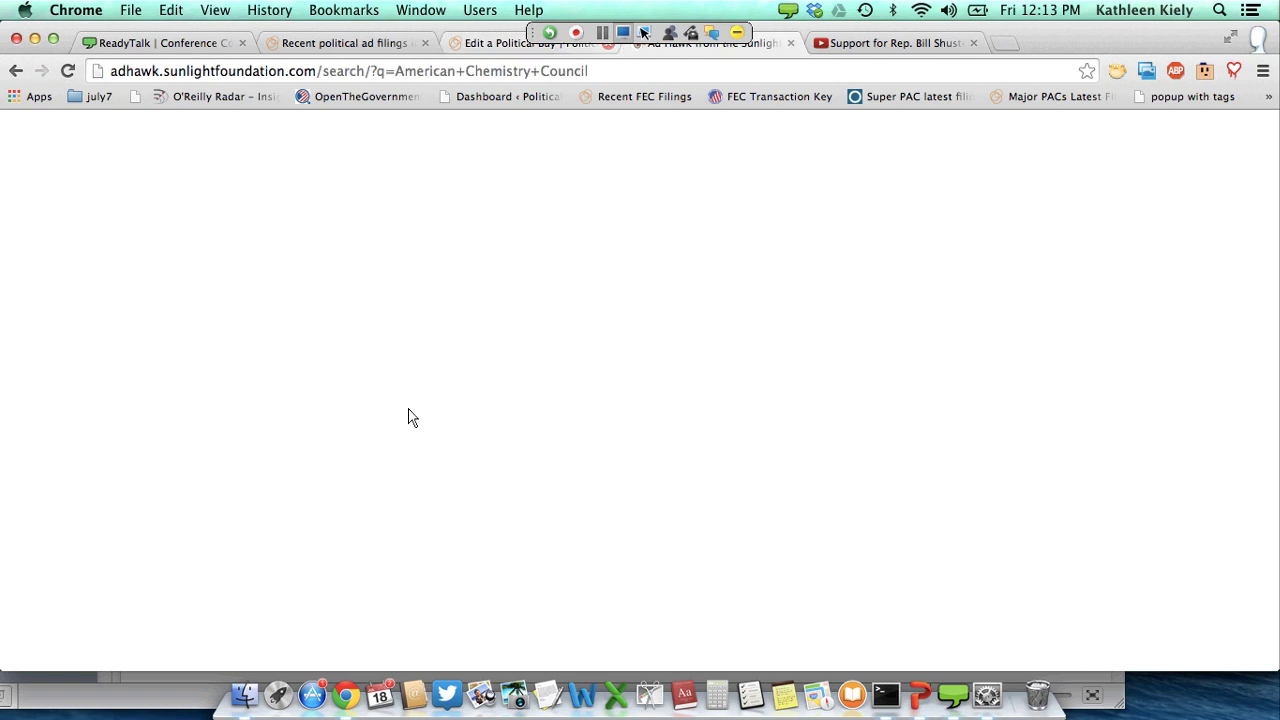
- Leave the unused edit form and reload the Philadelphia, PA ad filings list showing 3002 filings
key(ctrl+shift+Tab)
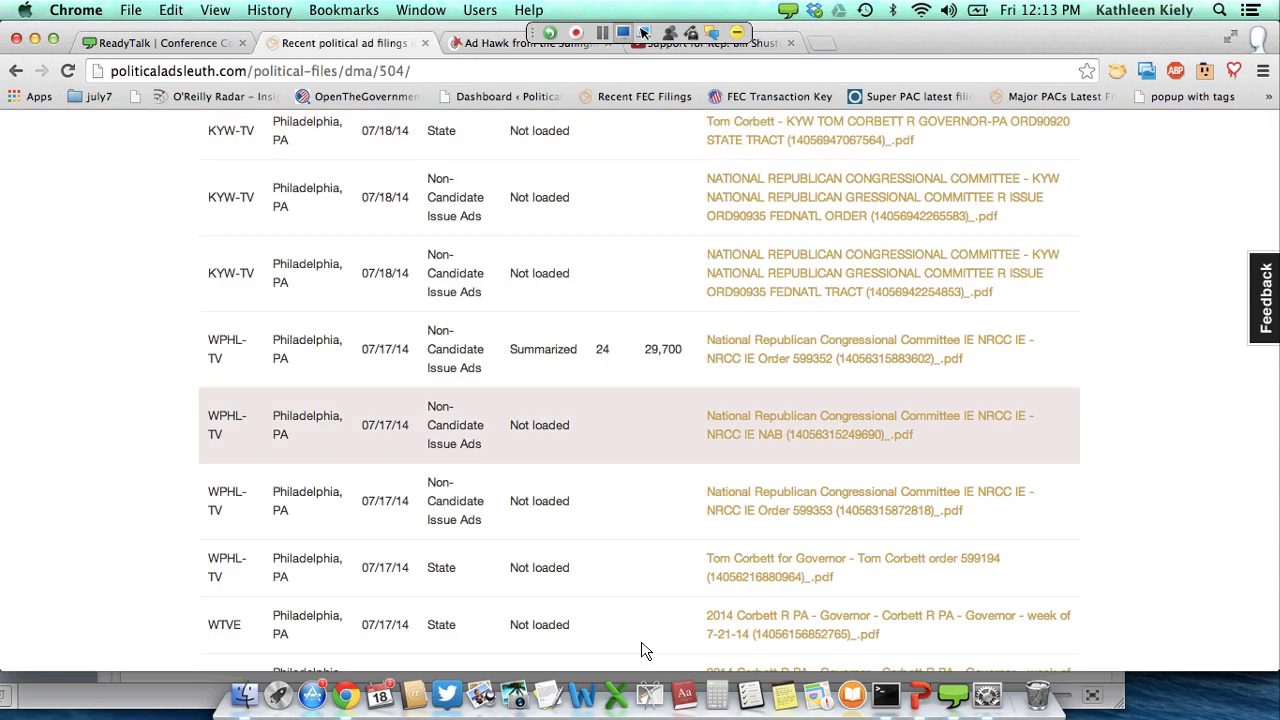
scroll(643, 650, up, 3)
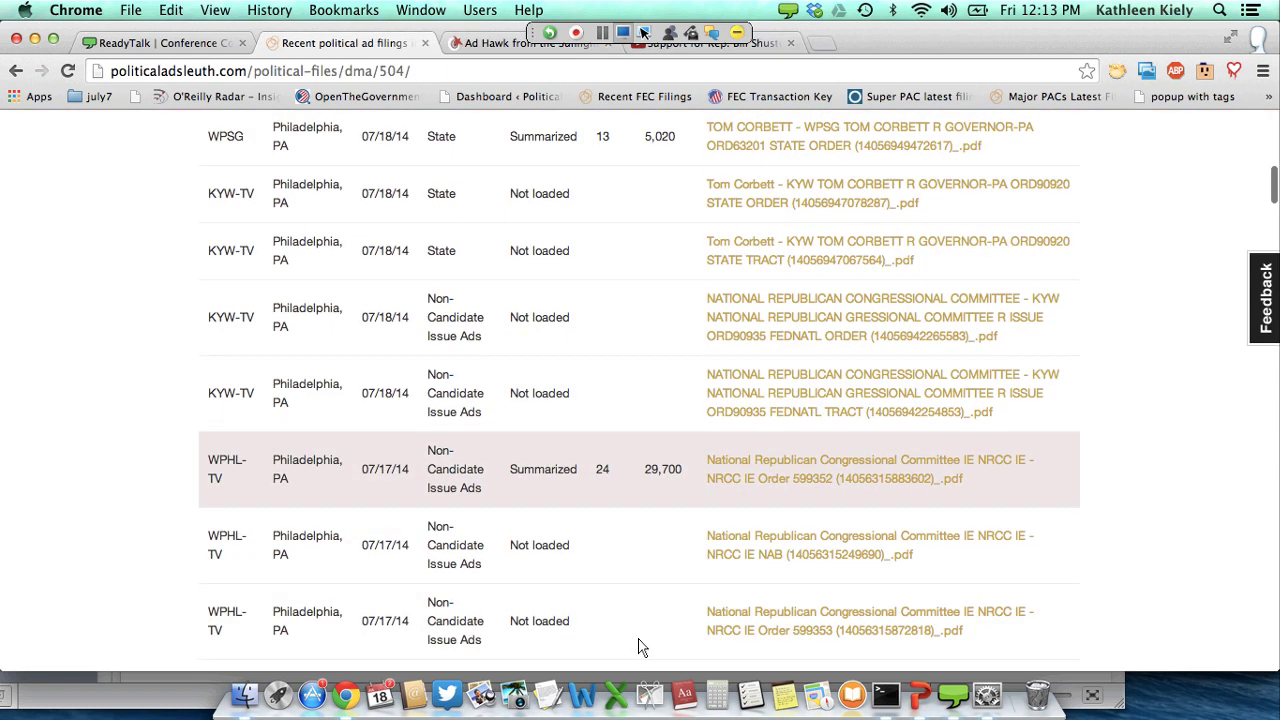
scroll(642, 648, up, 3)
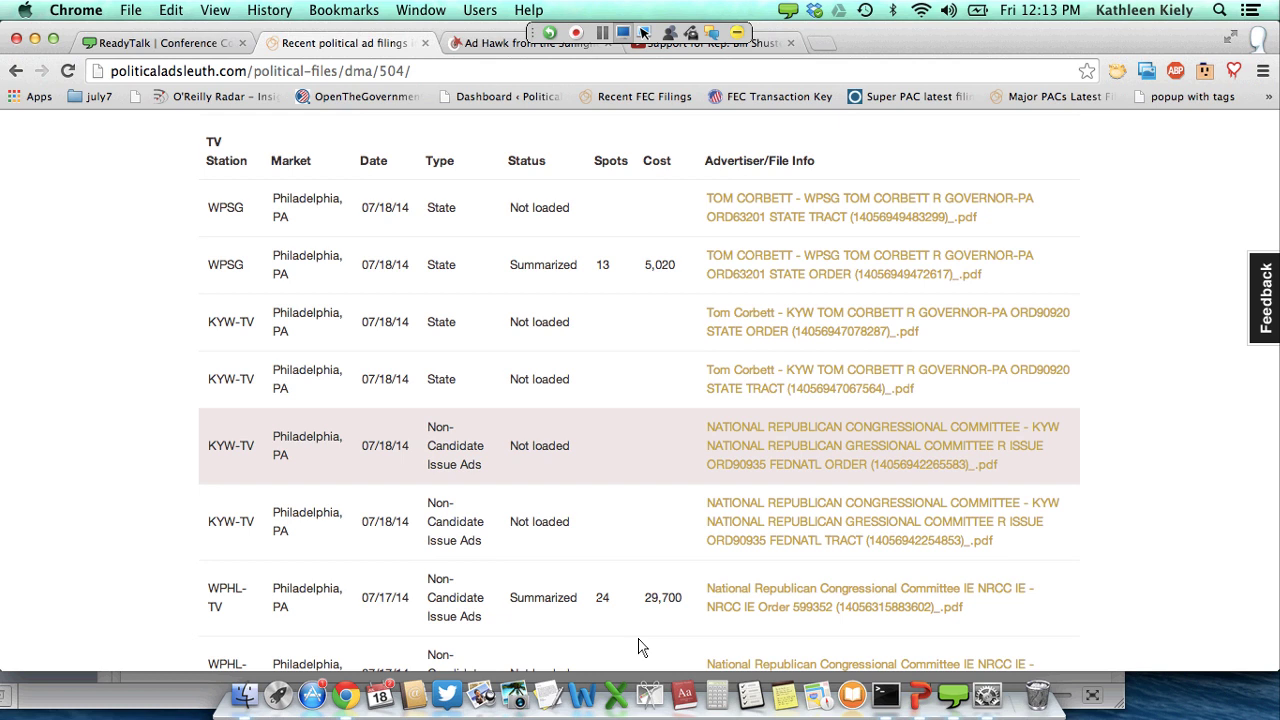
scroll(641, 648, down, 5)
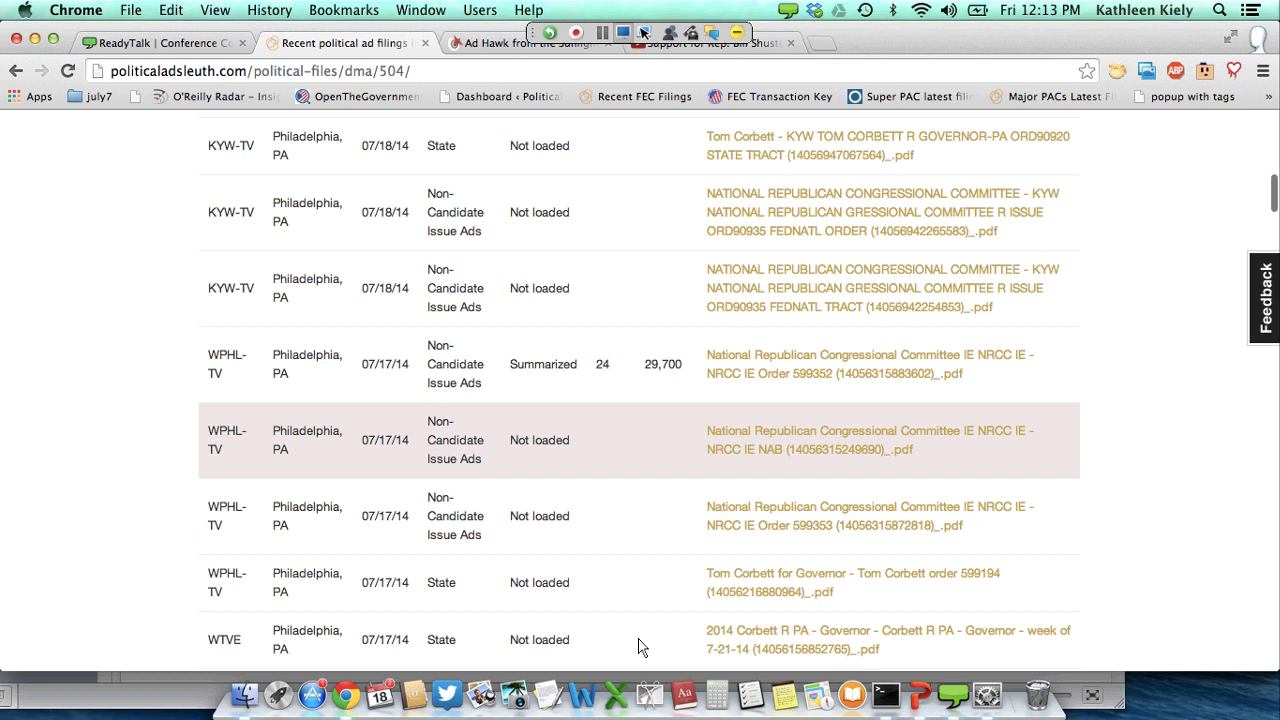
scroll(641, 648, down, 5)
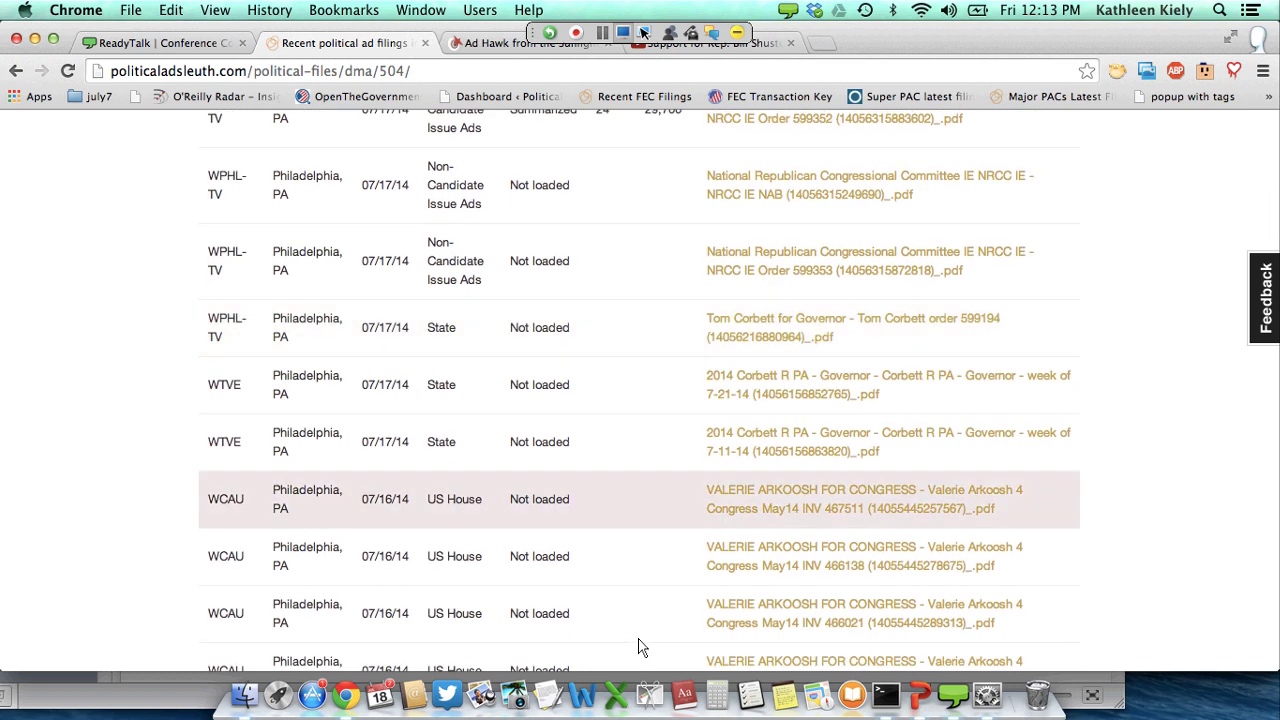
scroll(641, 648, up, 3)
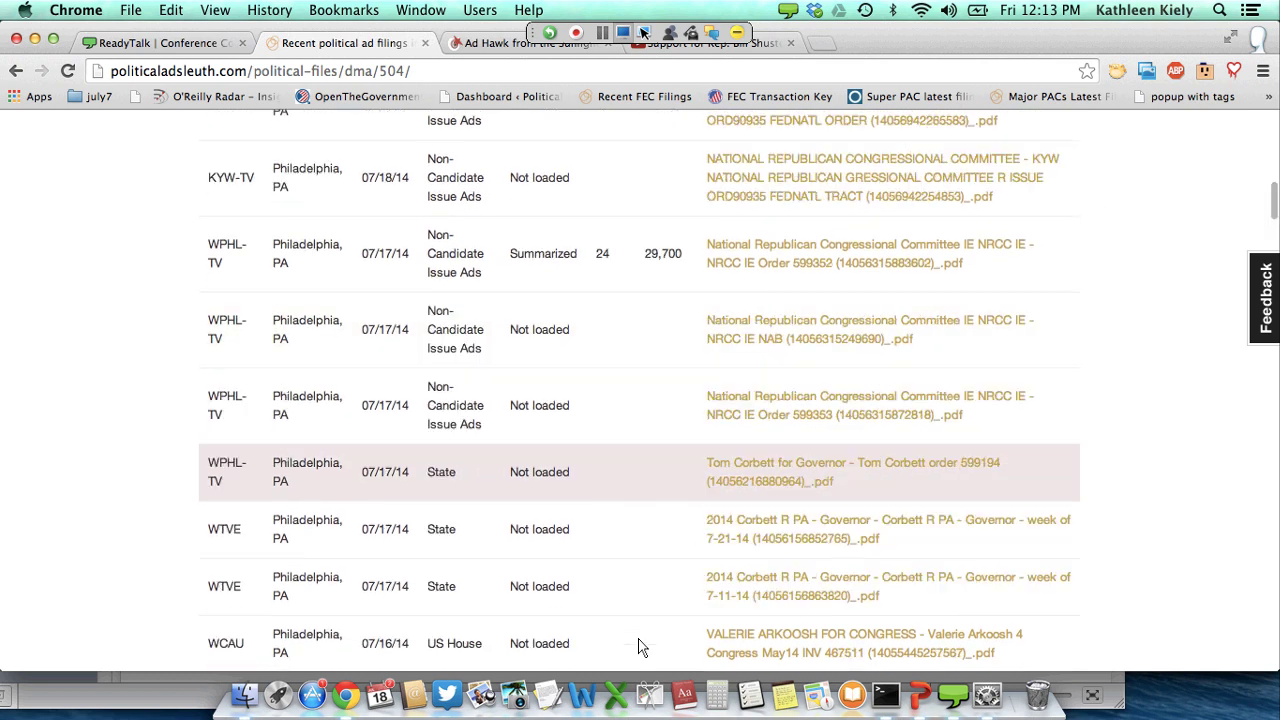
click(67, 71)
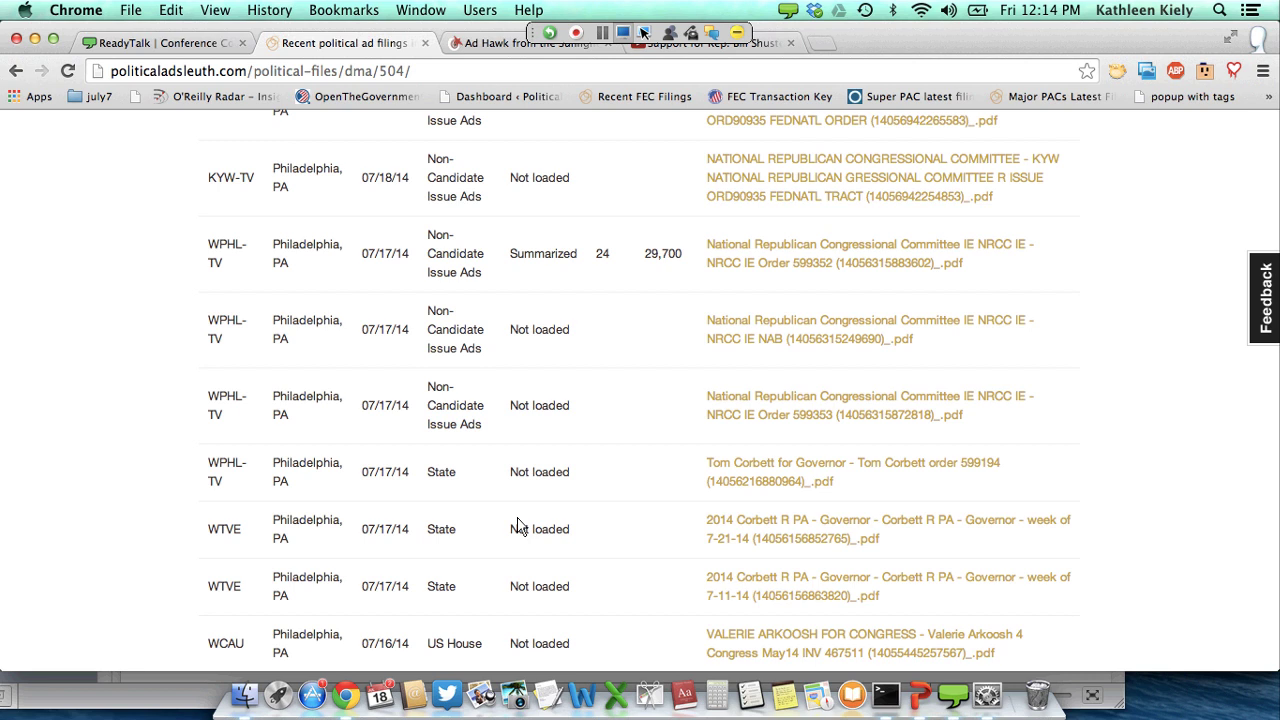
scroll(518, 527, up, 10)
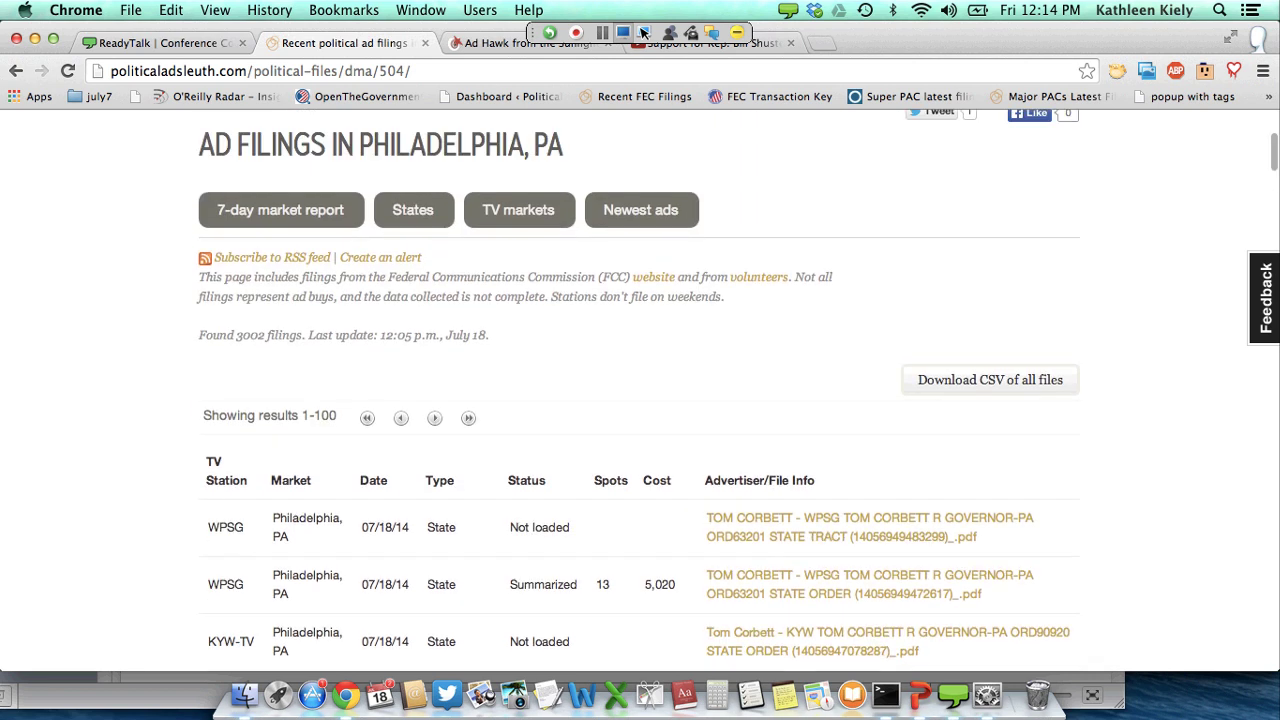